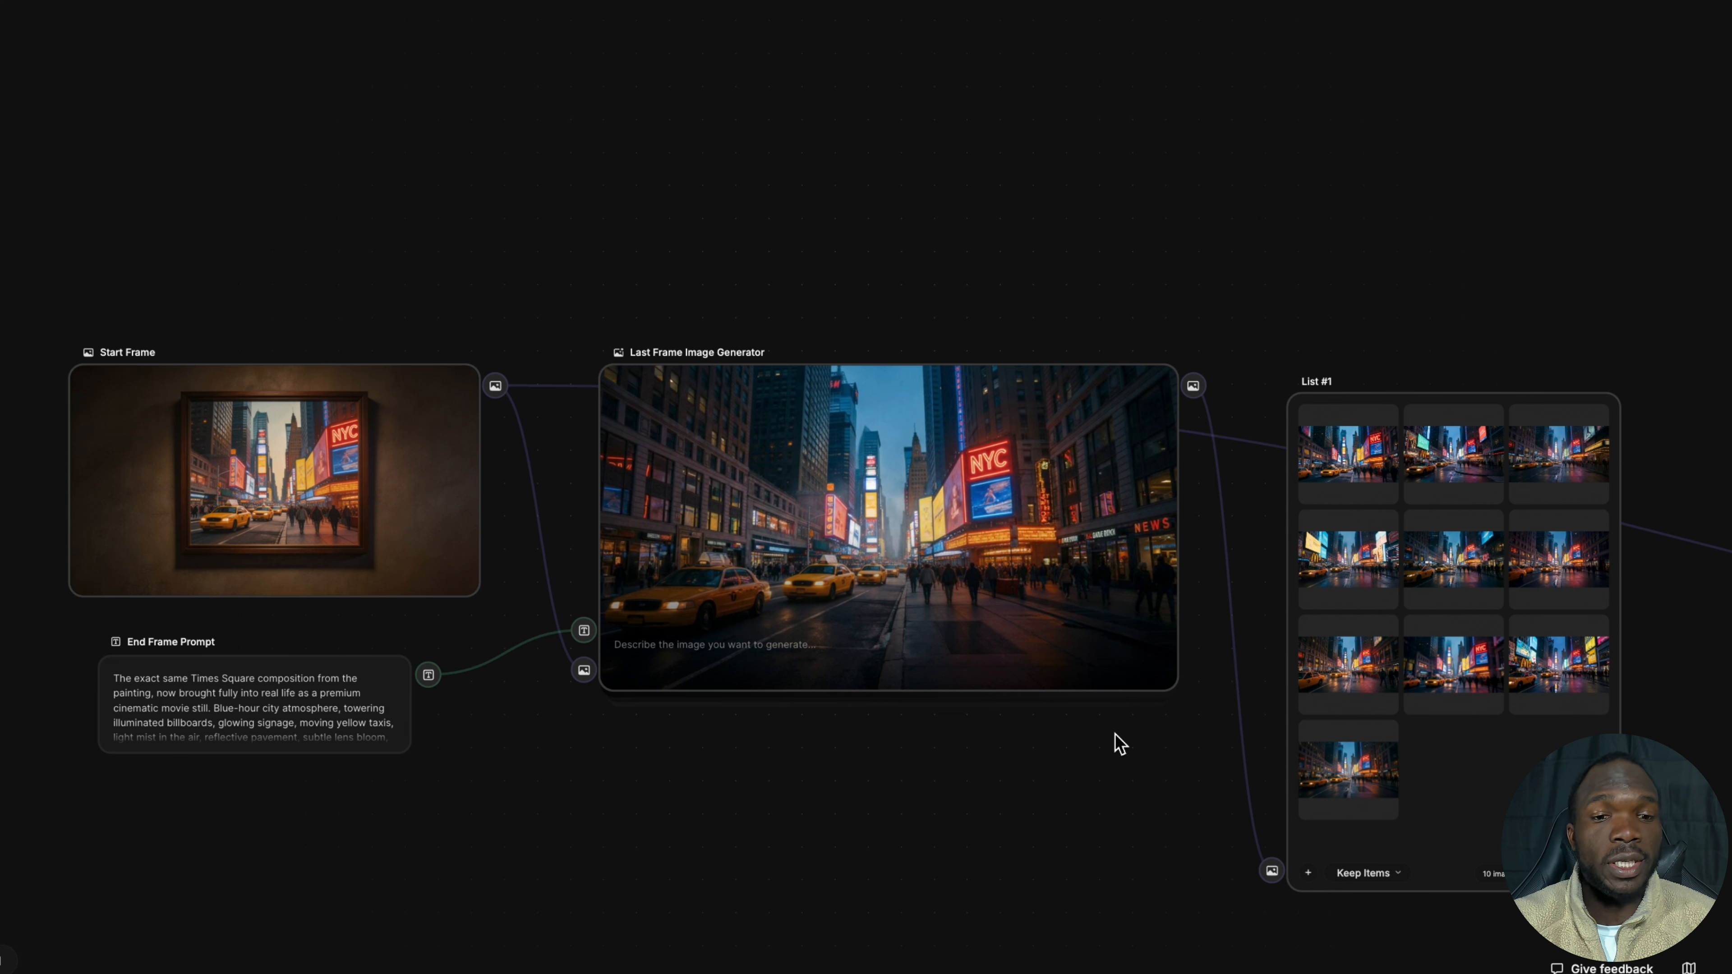
Pan across the finished Times Square workflow canvas to review it
scroll(1115, 734, right, 5)
scroll(1115, 734, up, 1)
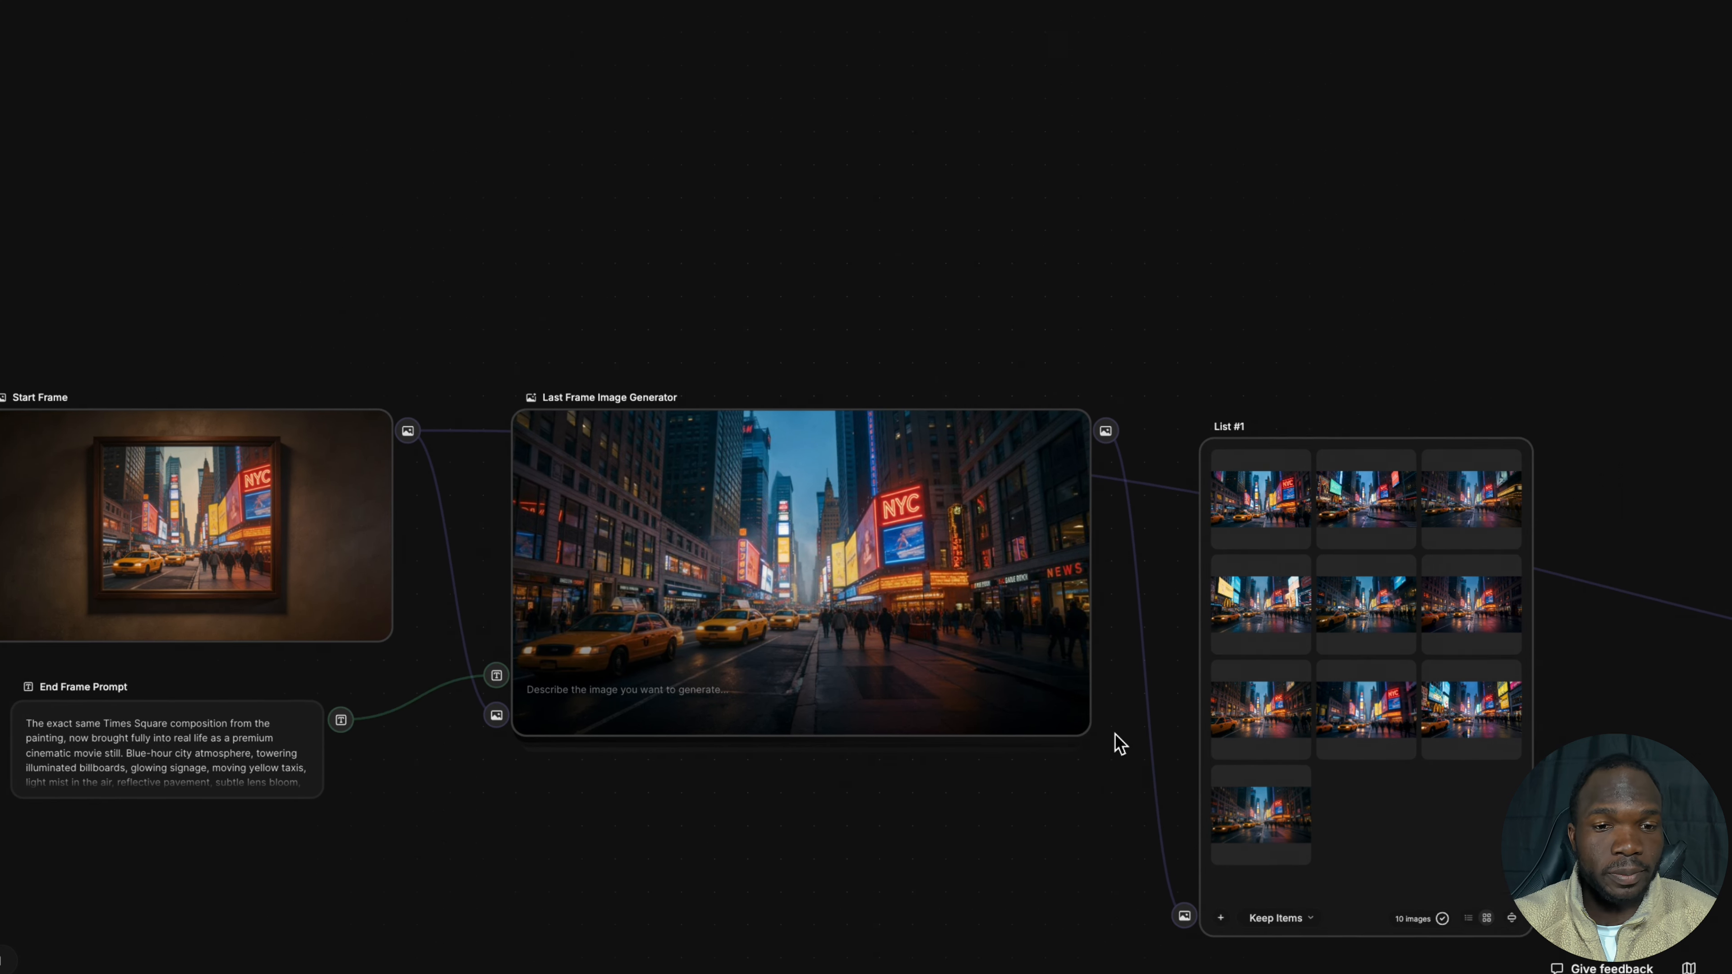
scroll(1115, 734, down, 2)
scroll(1121, 744, right, 3)
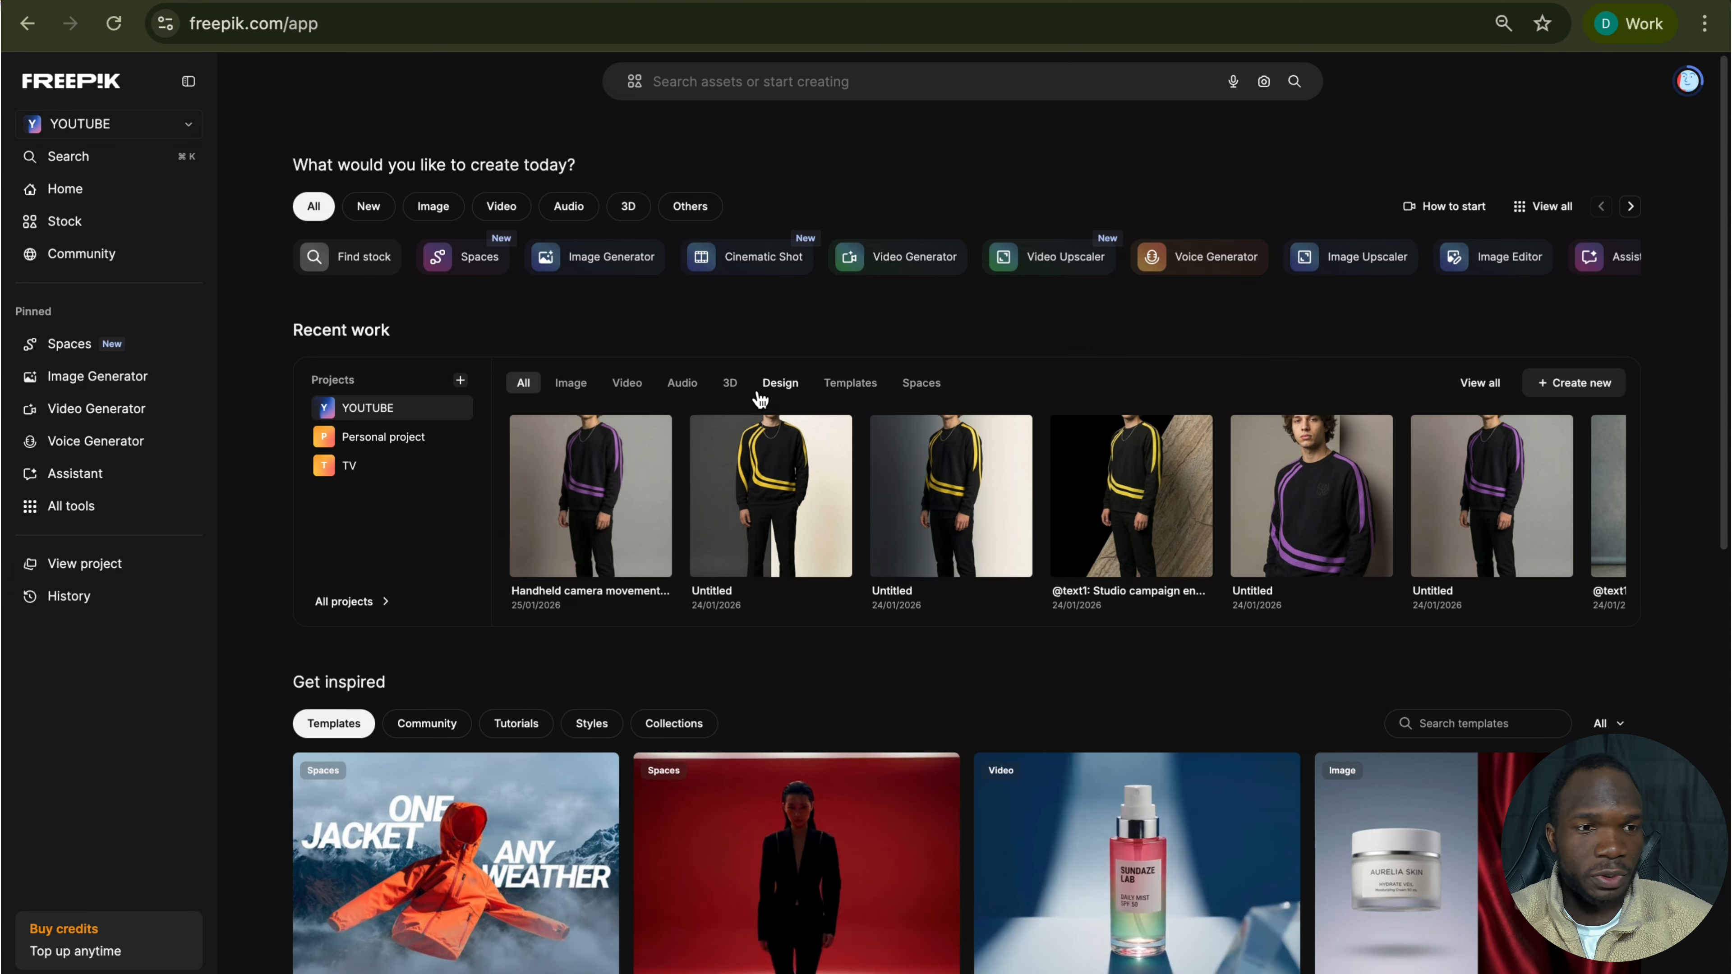
Create a new blank Space from the Spaces section
click(92, 341)
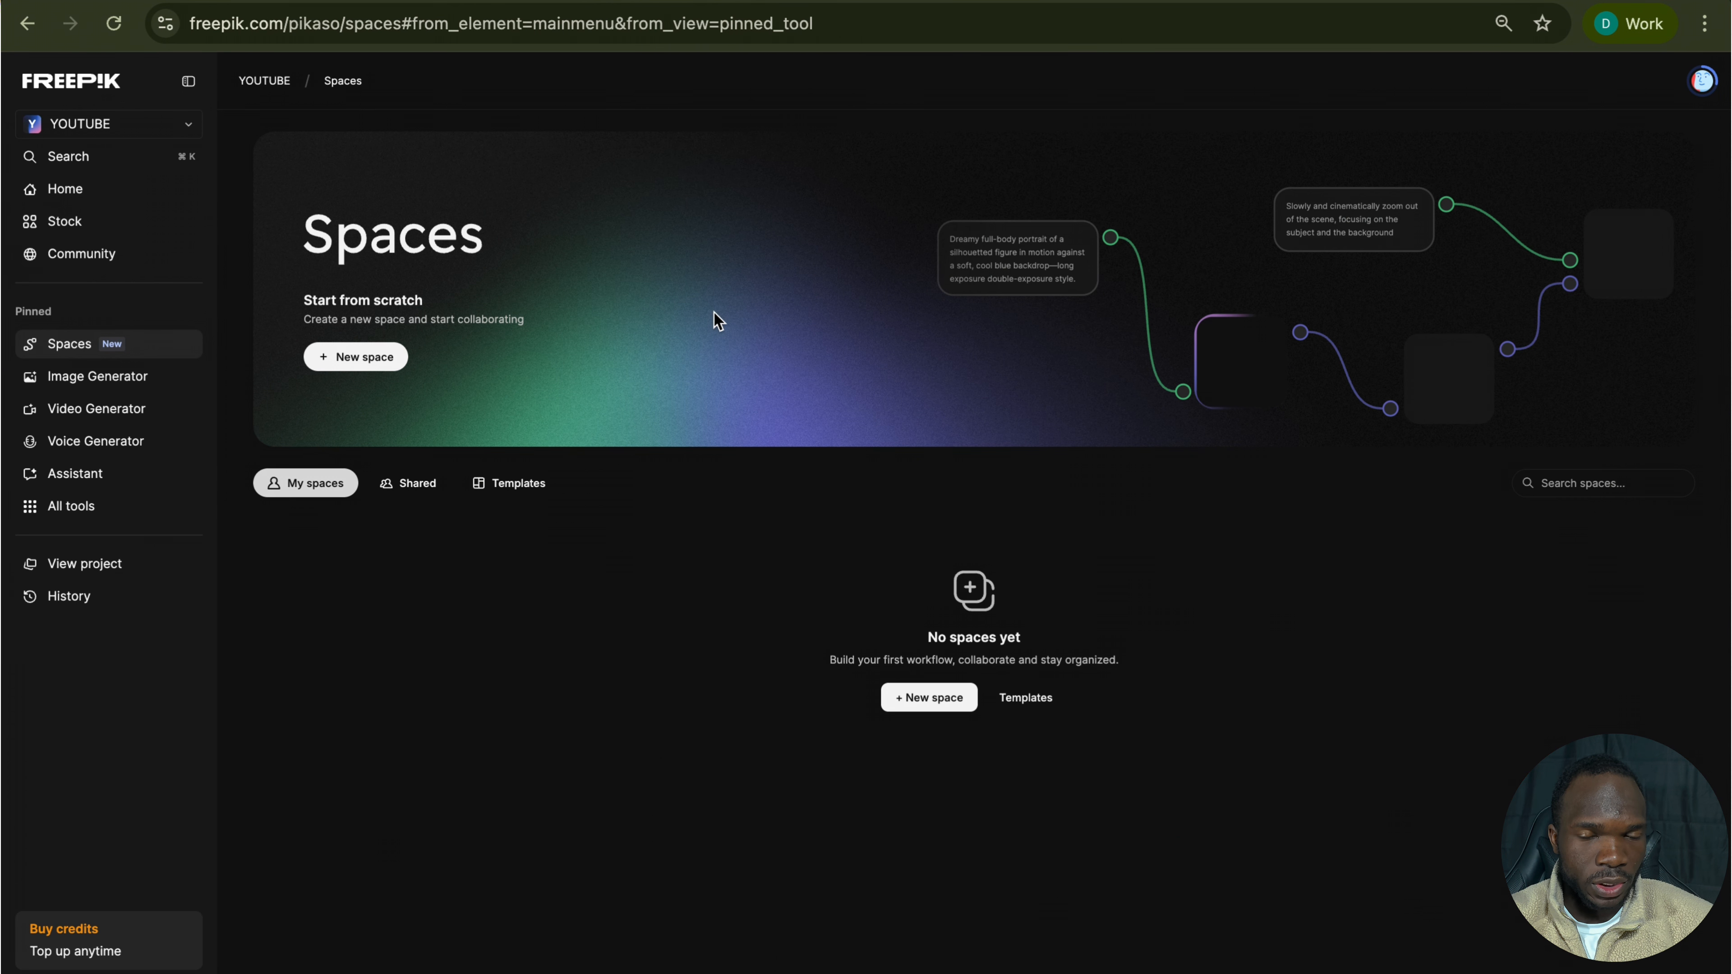
click(355, 357)
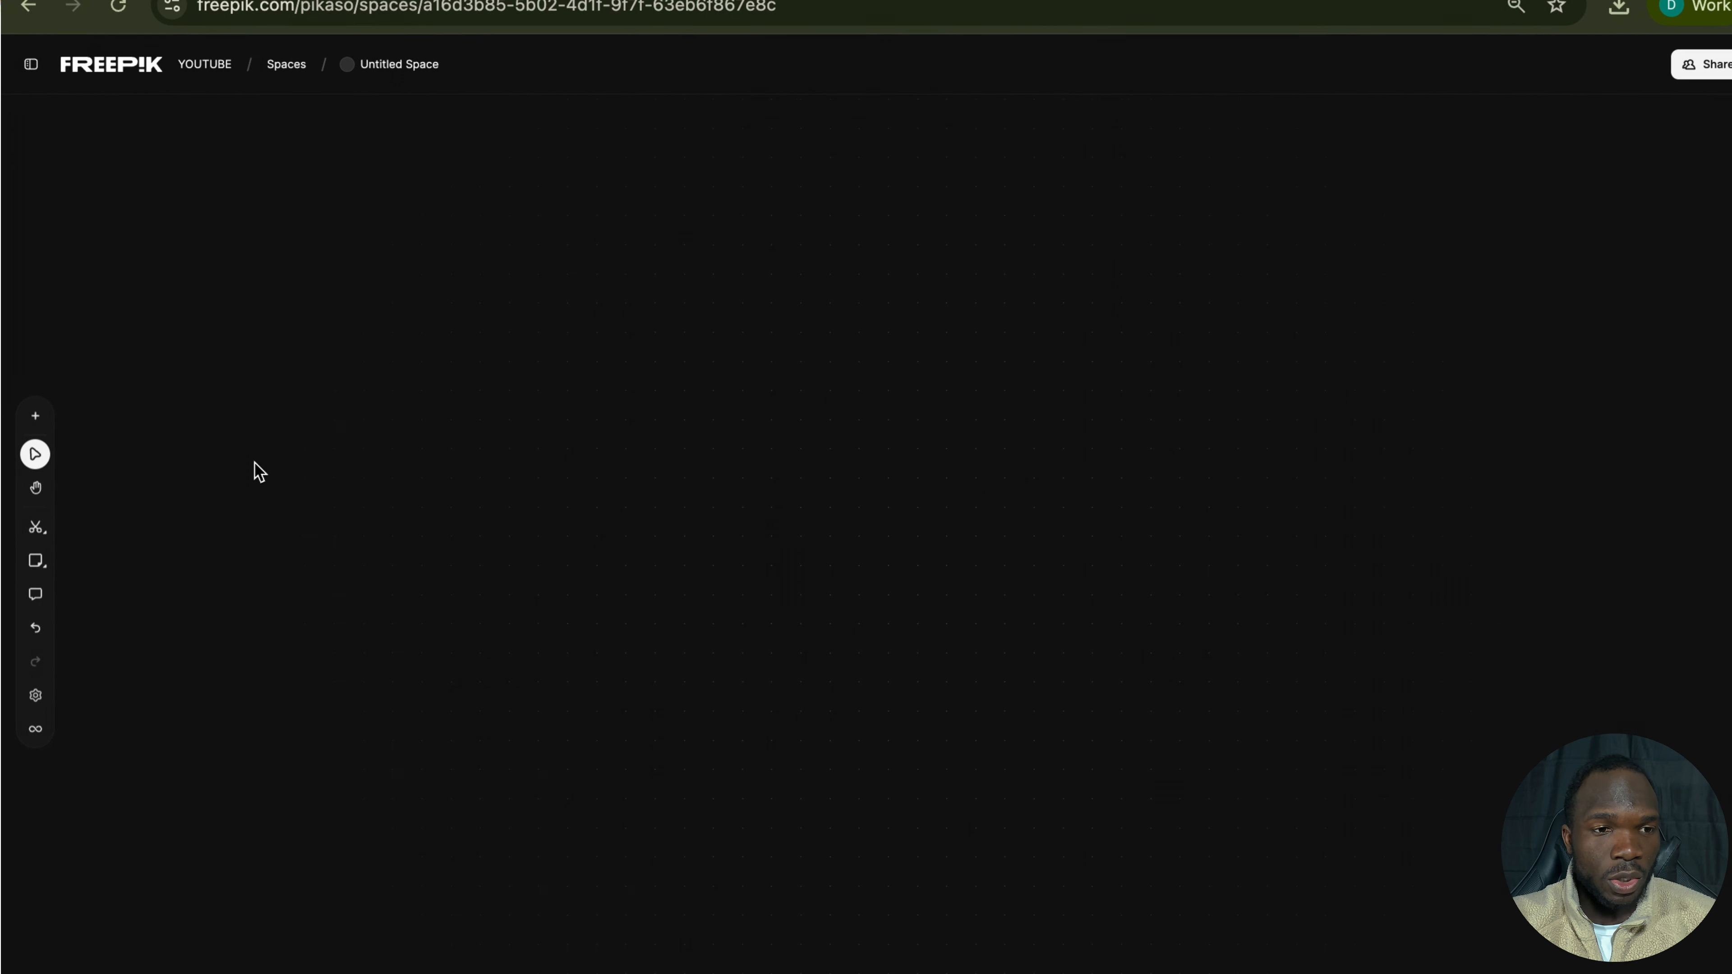
Add the March 2026 framed Times Square painting upload from Assets to the canvas
click(38, 412)
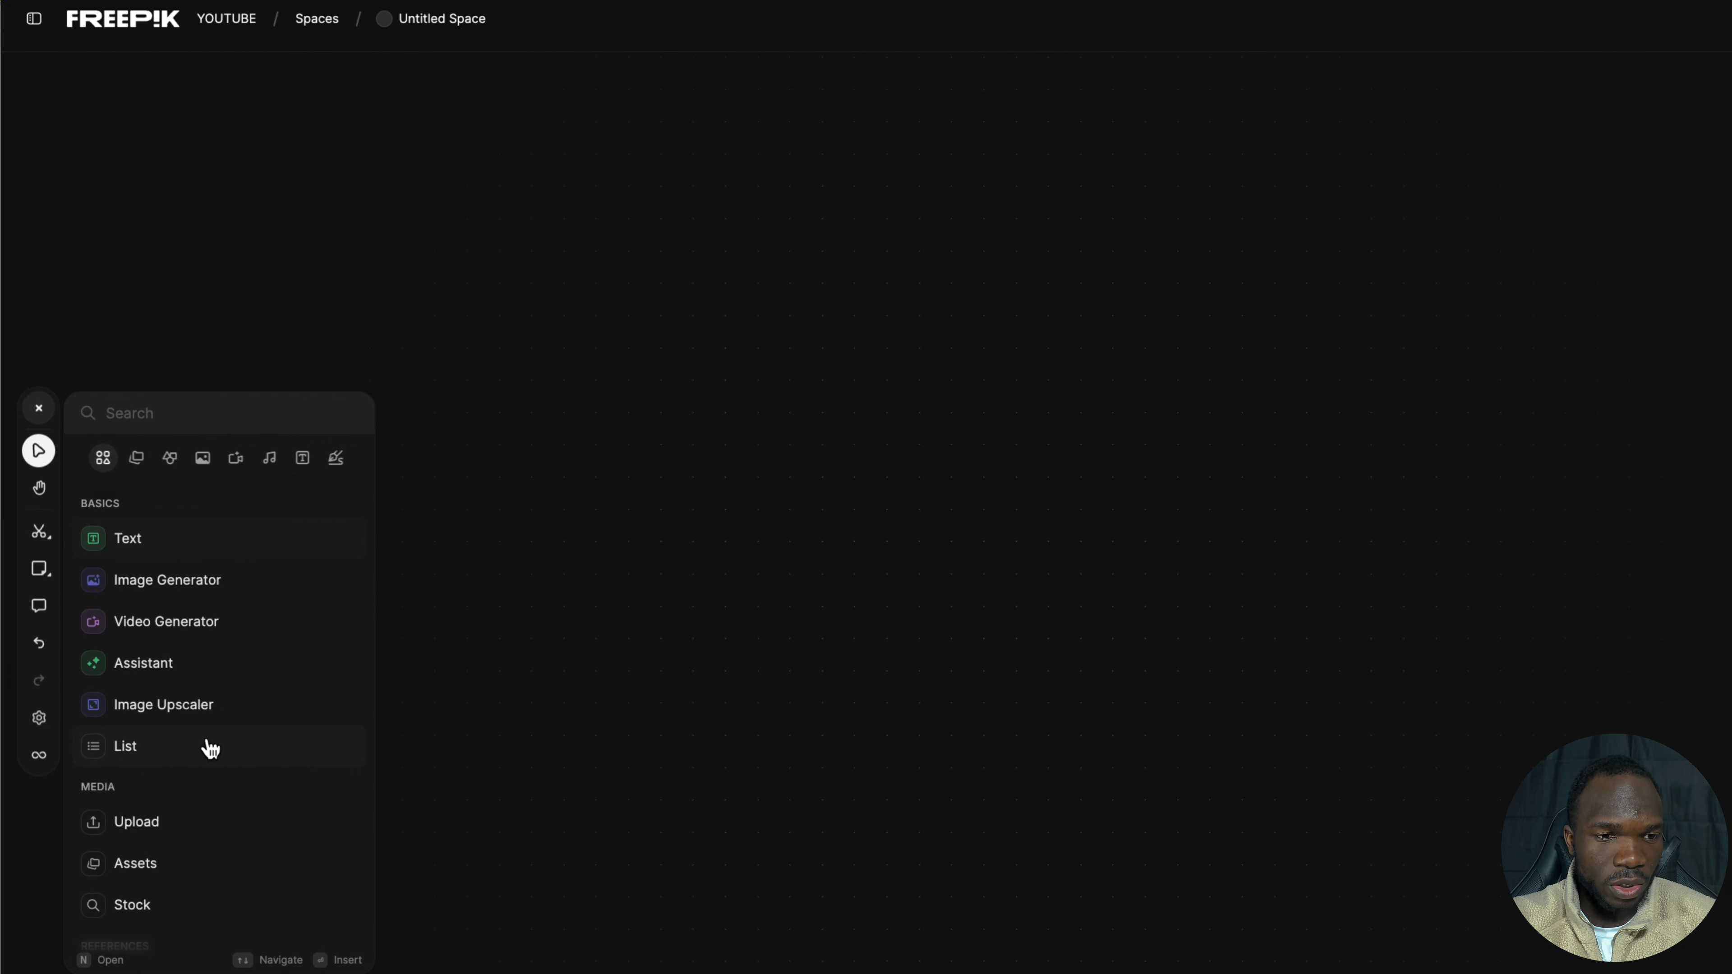
scroll(209, 748, down, 5)
scroll(197, 699, up, 5)
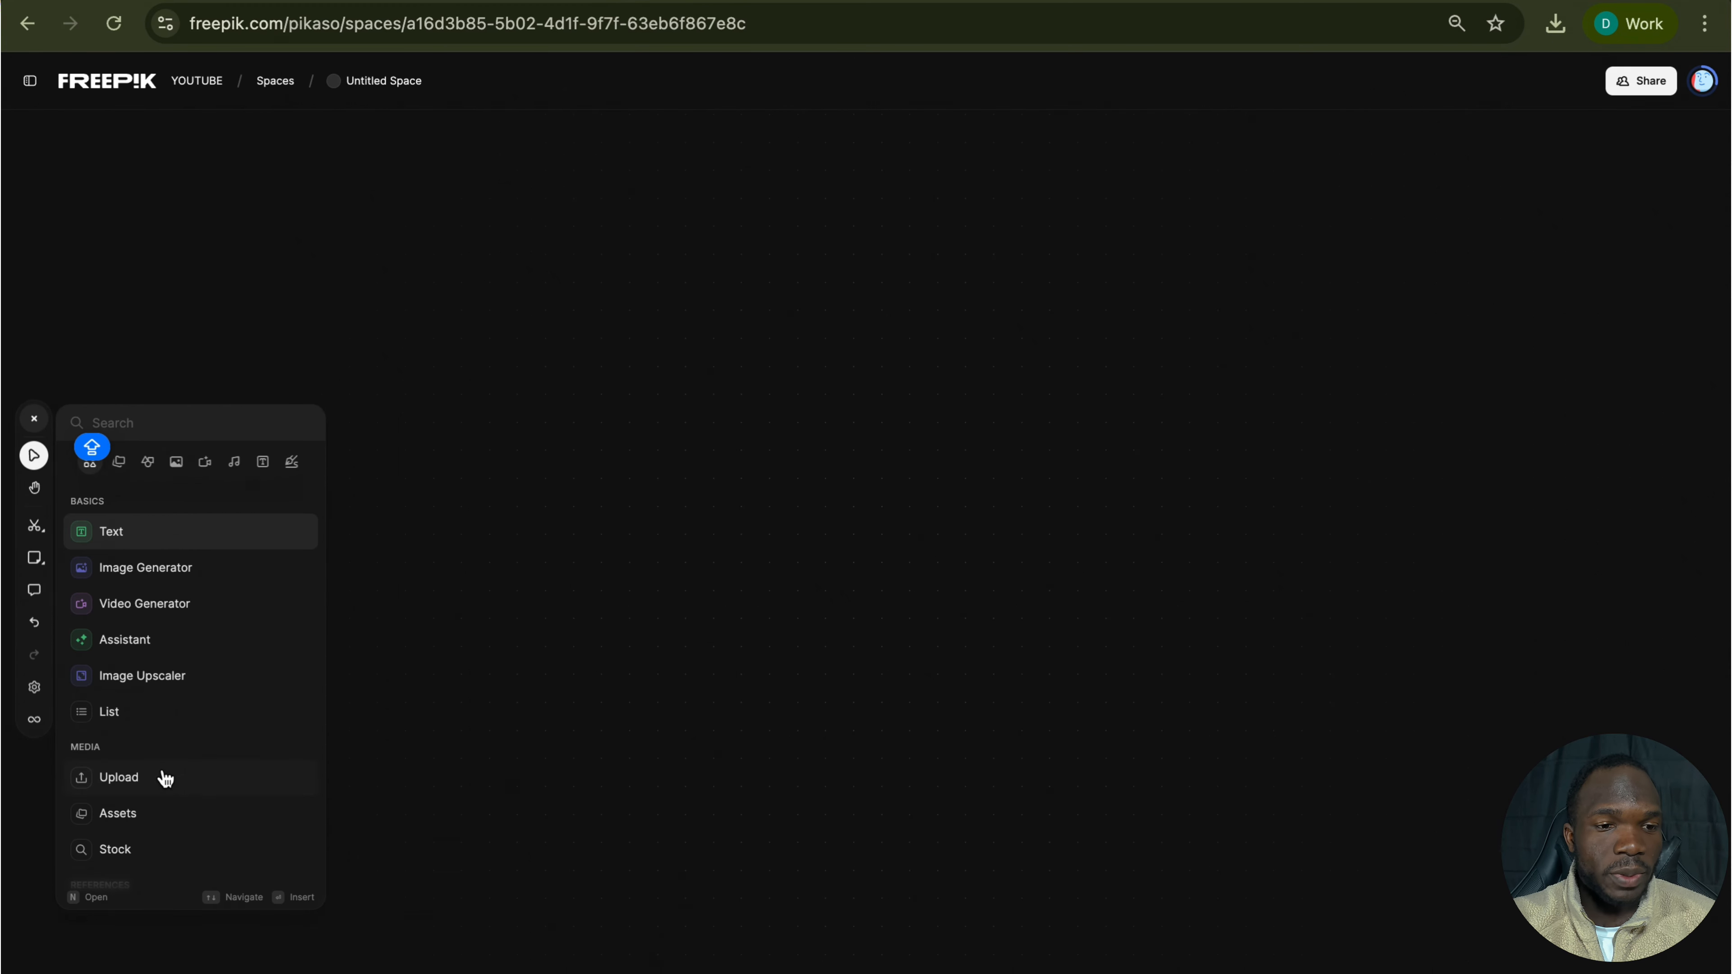
scroll(157, 682, down, 2)
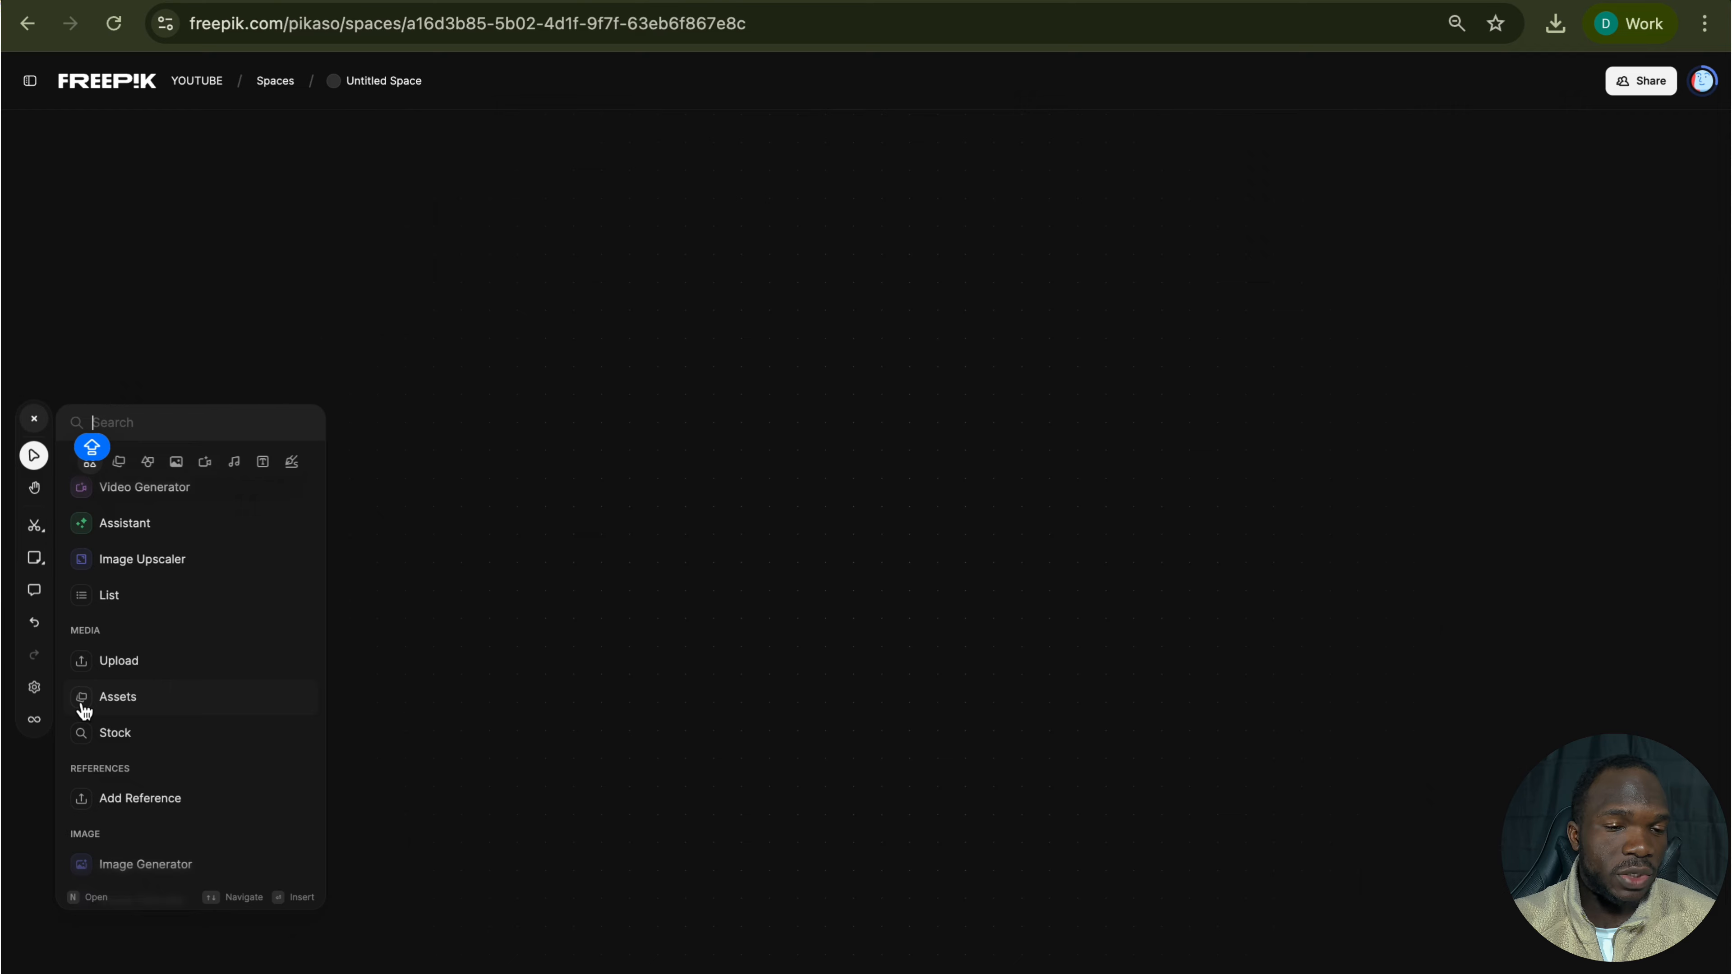
click(145, 708)
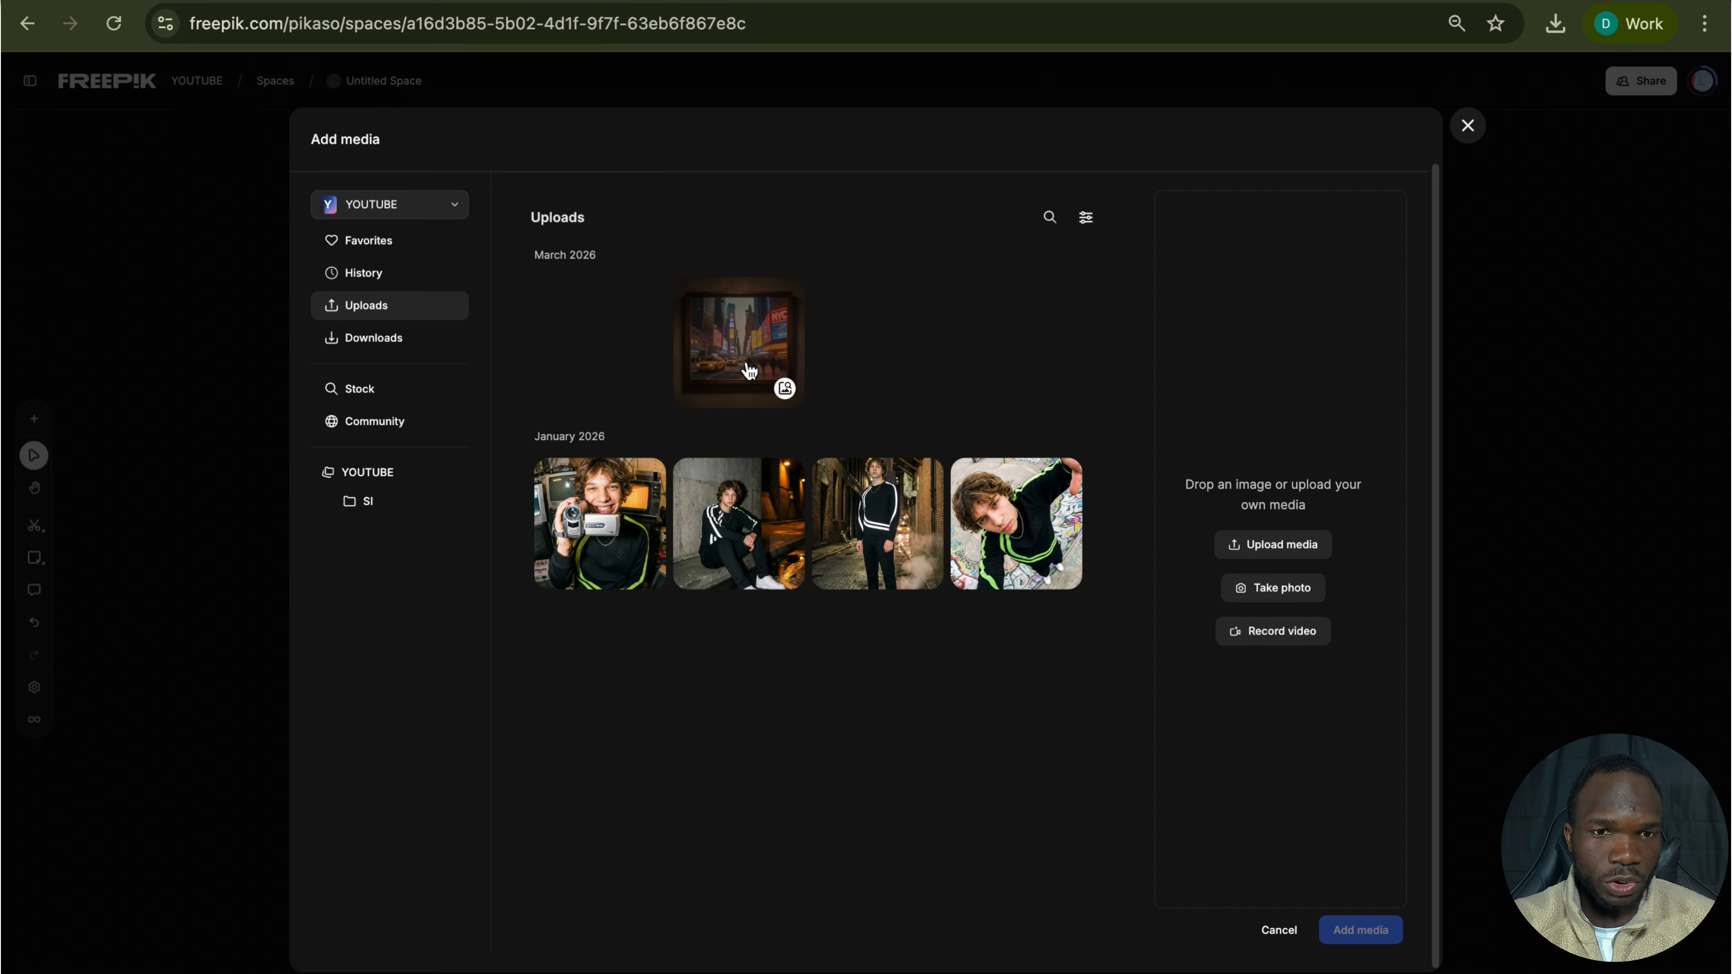
click(747, 369)
click(1360, 930)
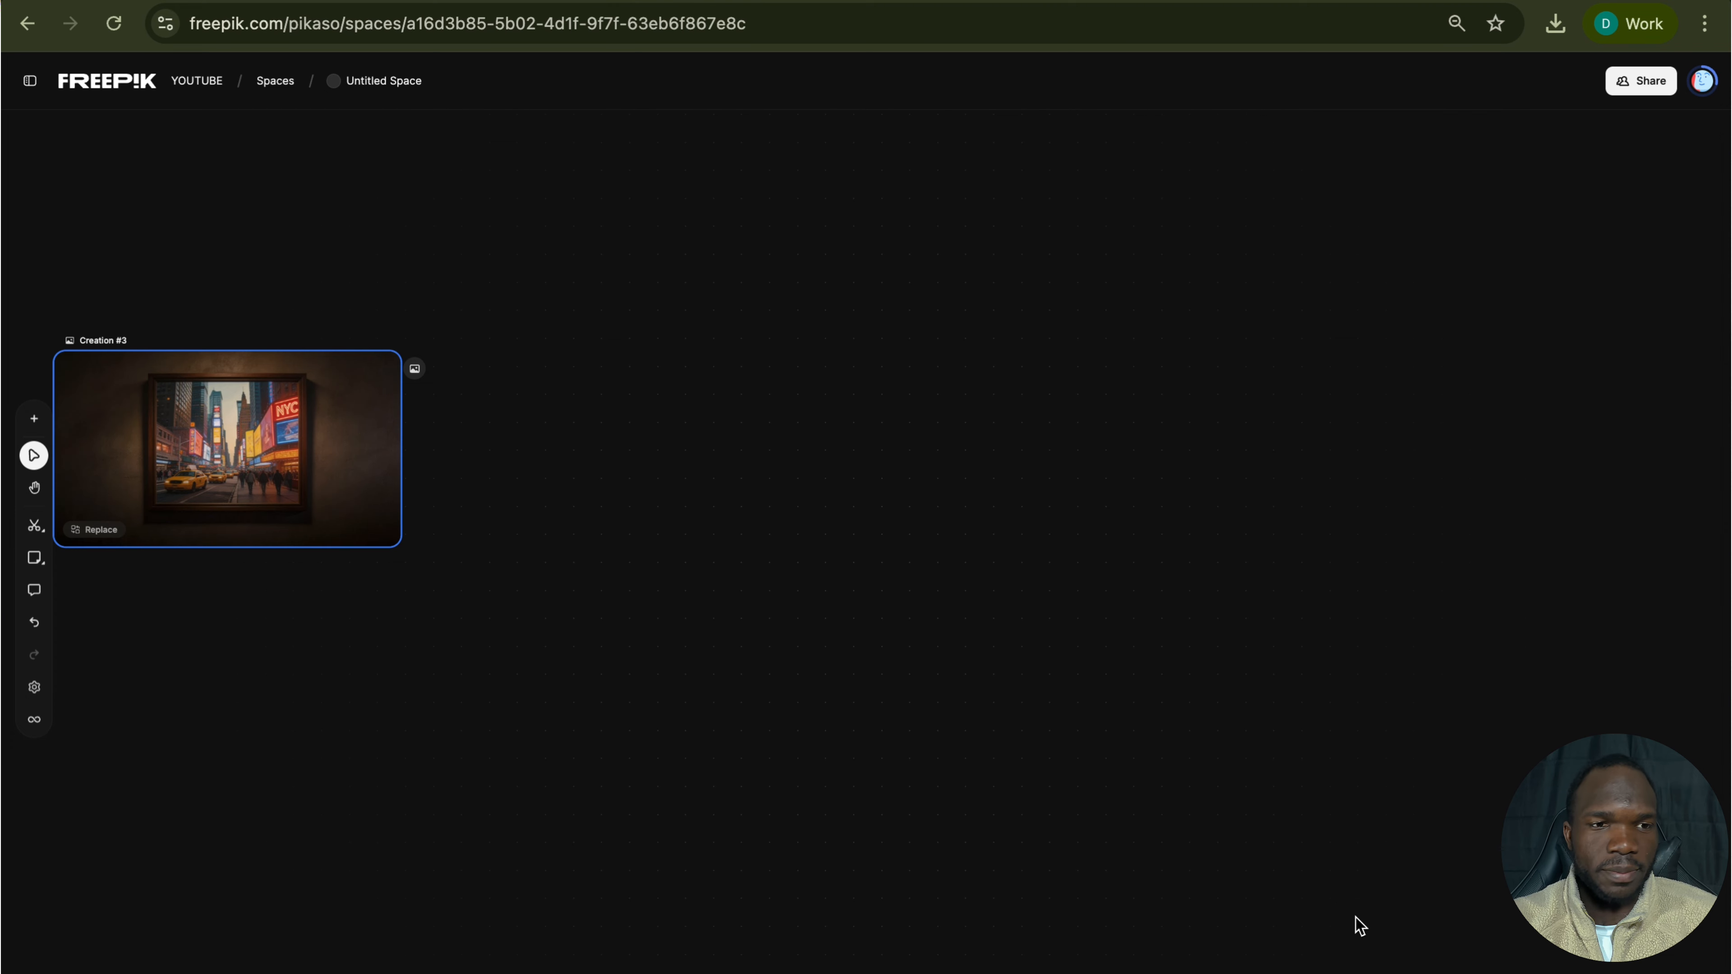
Position the Creation #3 painting card near the canvas centre
drag(334, 460, 639, 496)
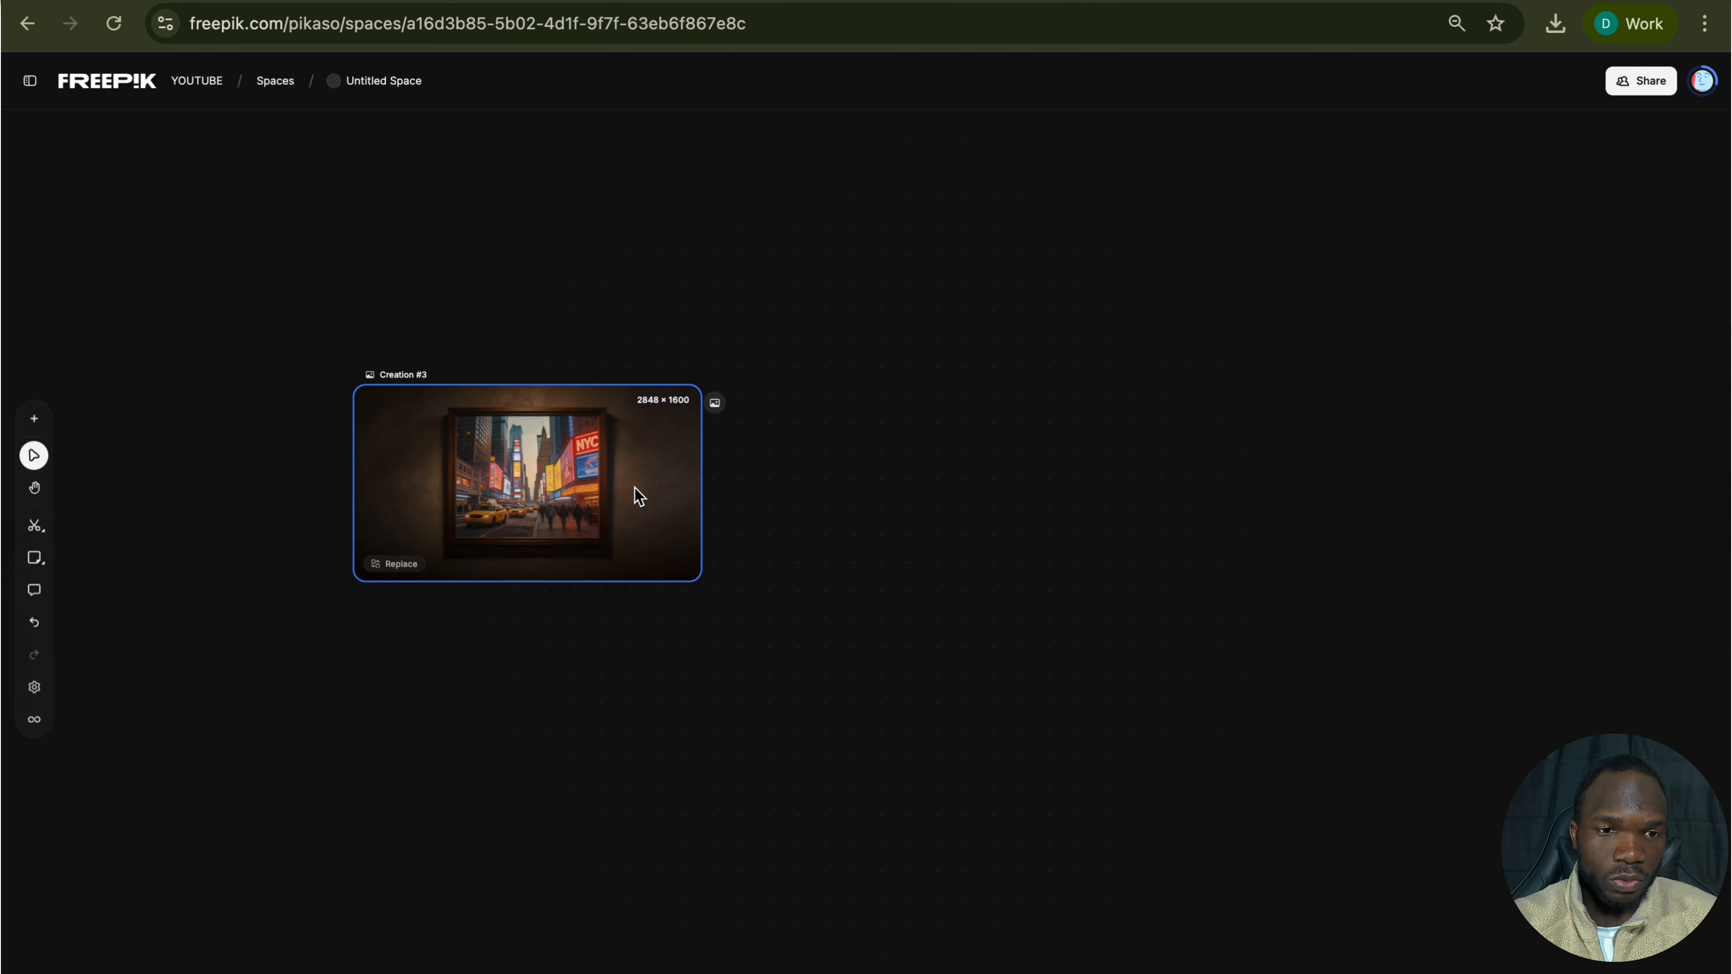
scroll(572, 467, up, 1)
scroll(571, 466, left, 1)
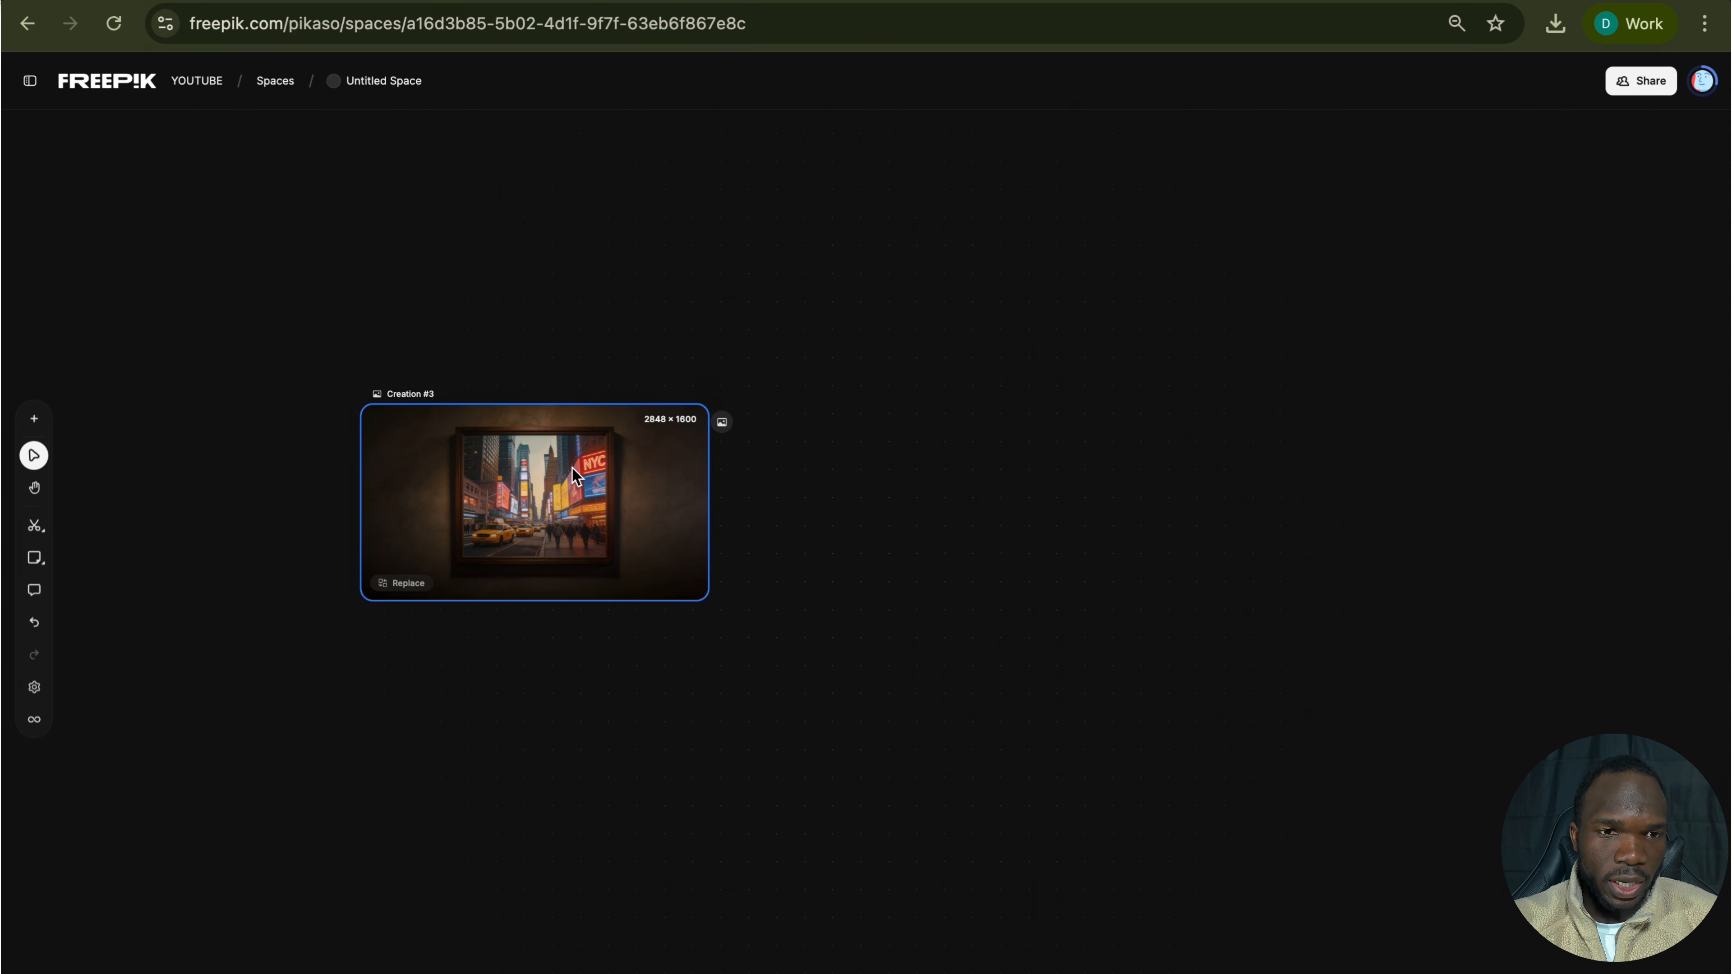
scroll(530, 358, right, 2)
scroll(530, 358, up, 1)
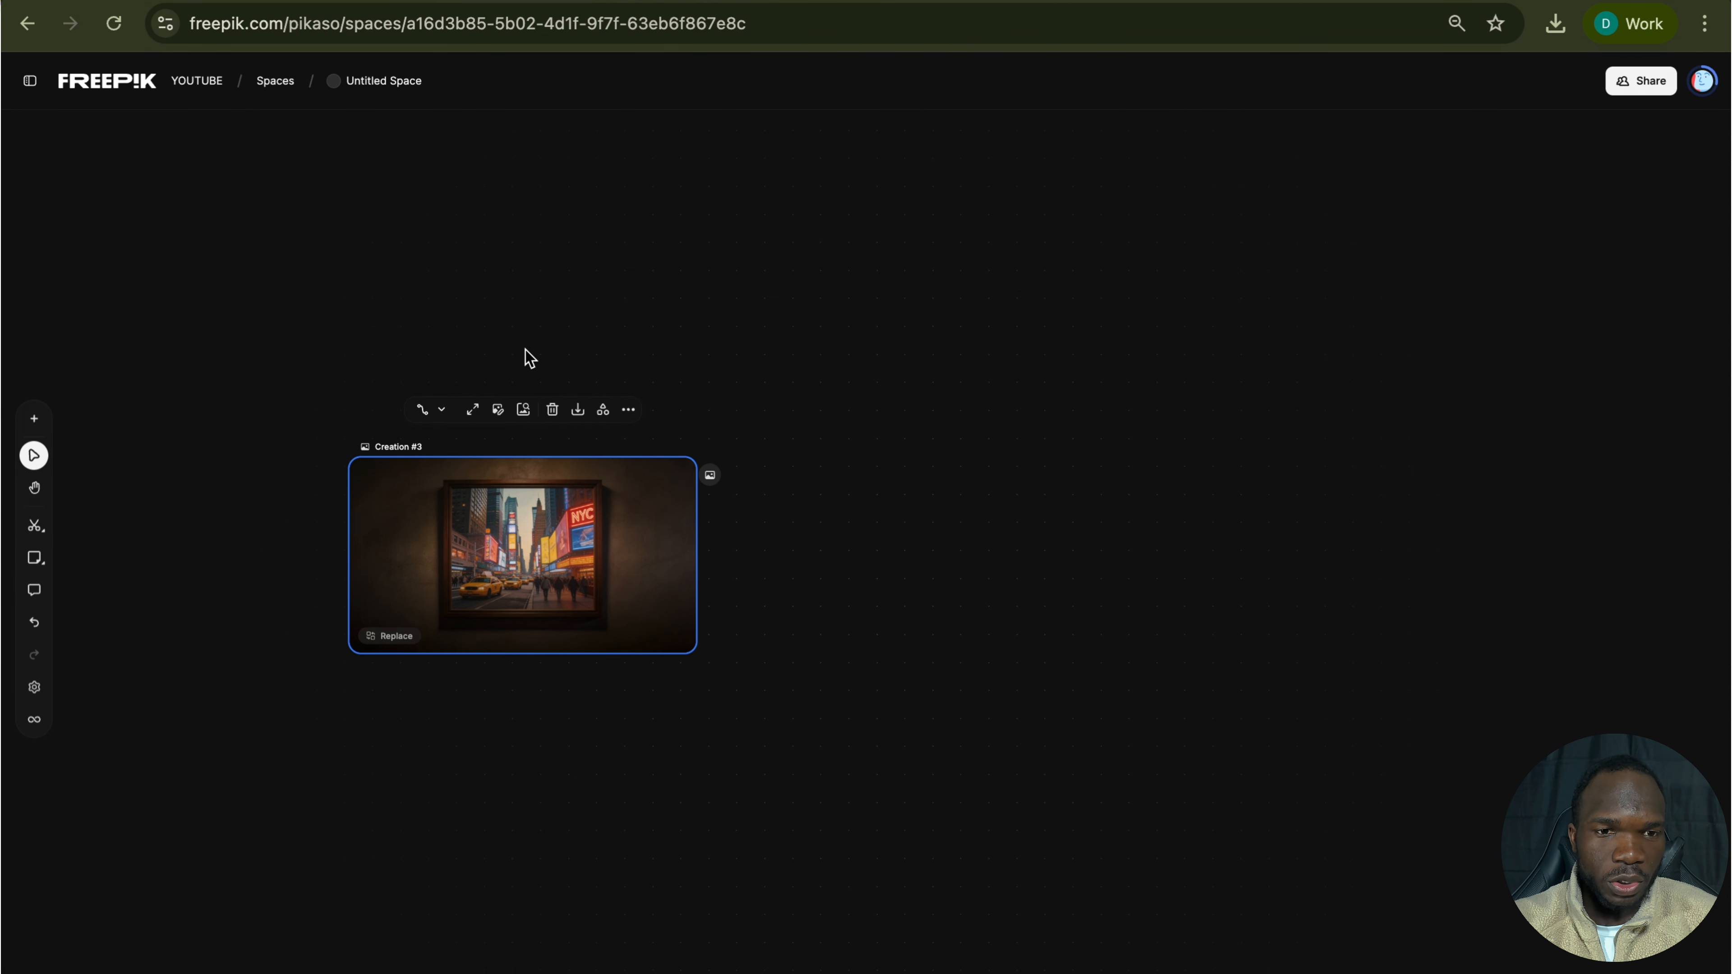
scroll(745, 403, down, 2)
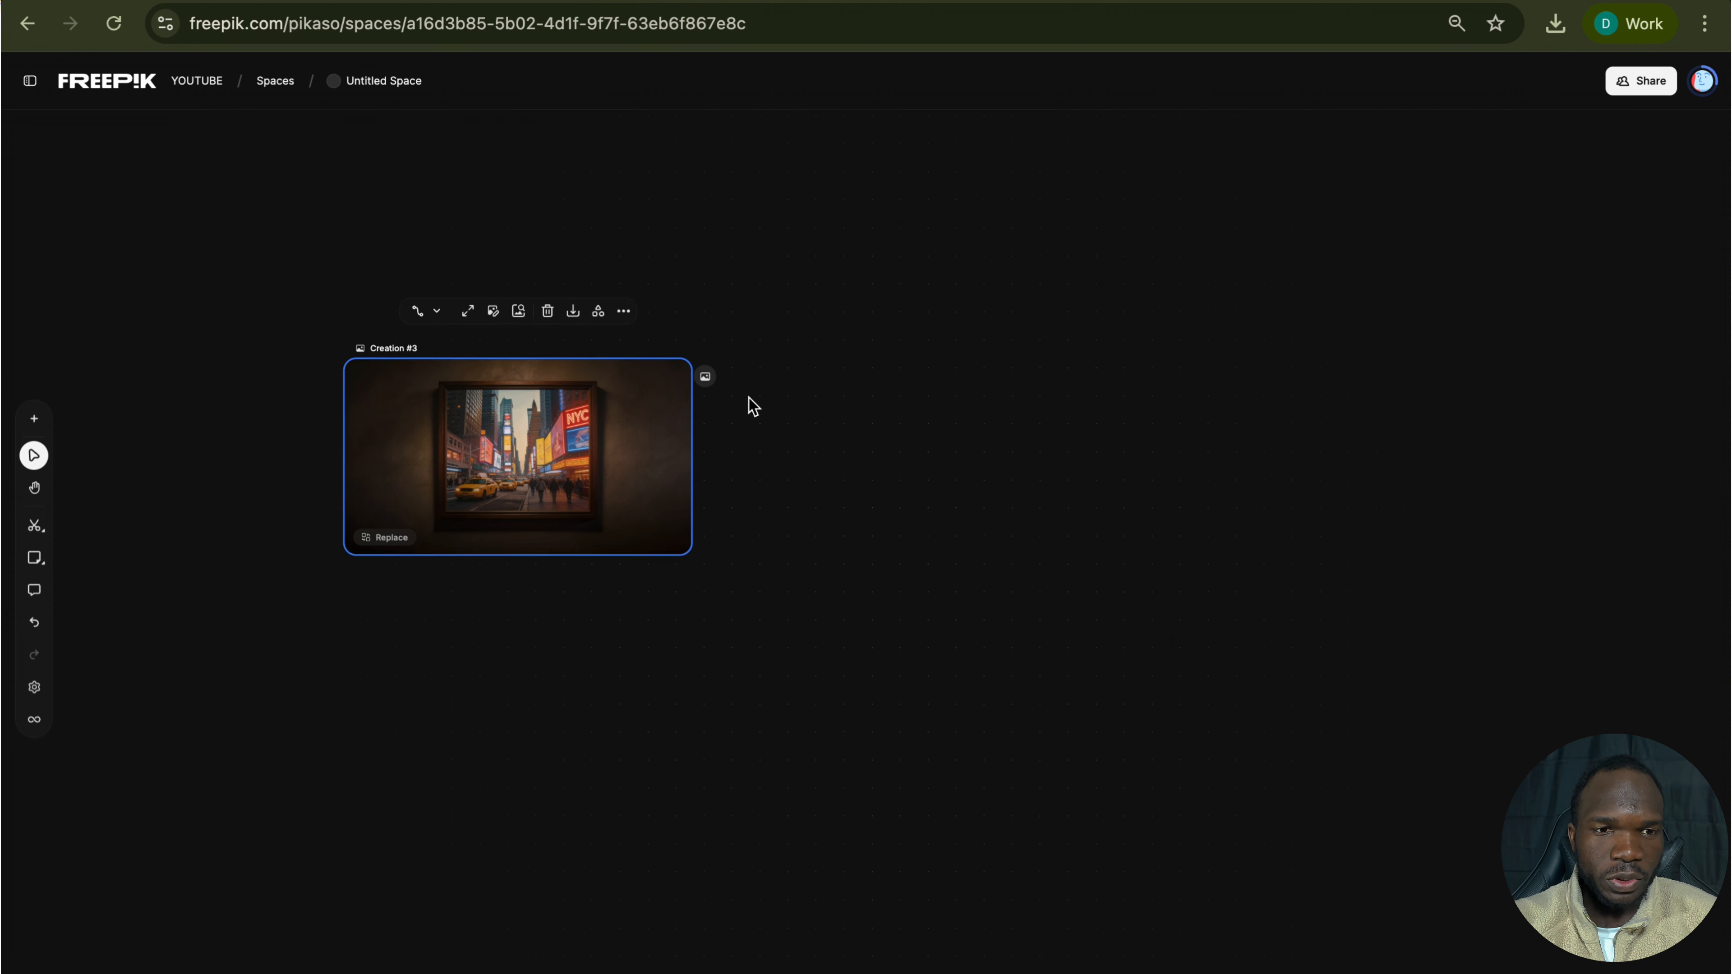
scroll(746, 402, right, 2)
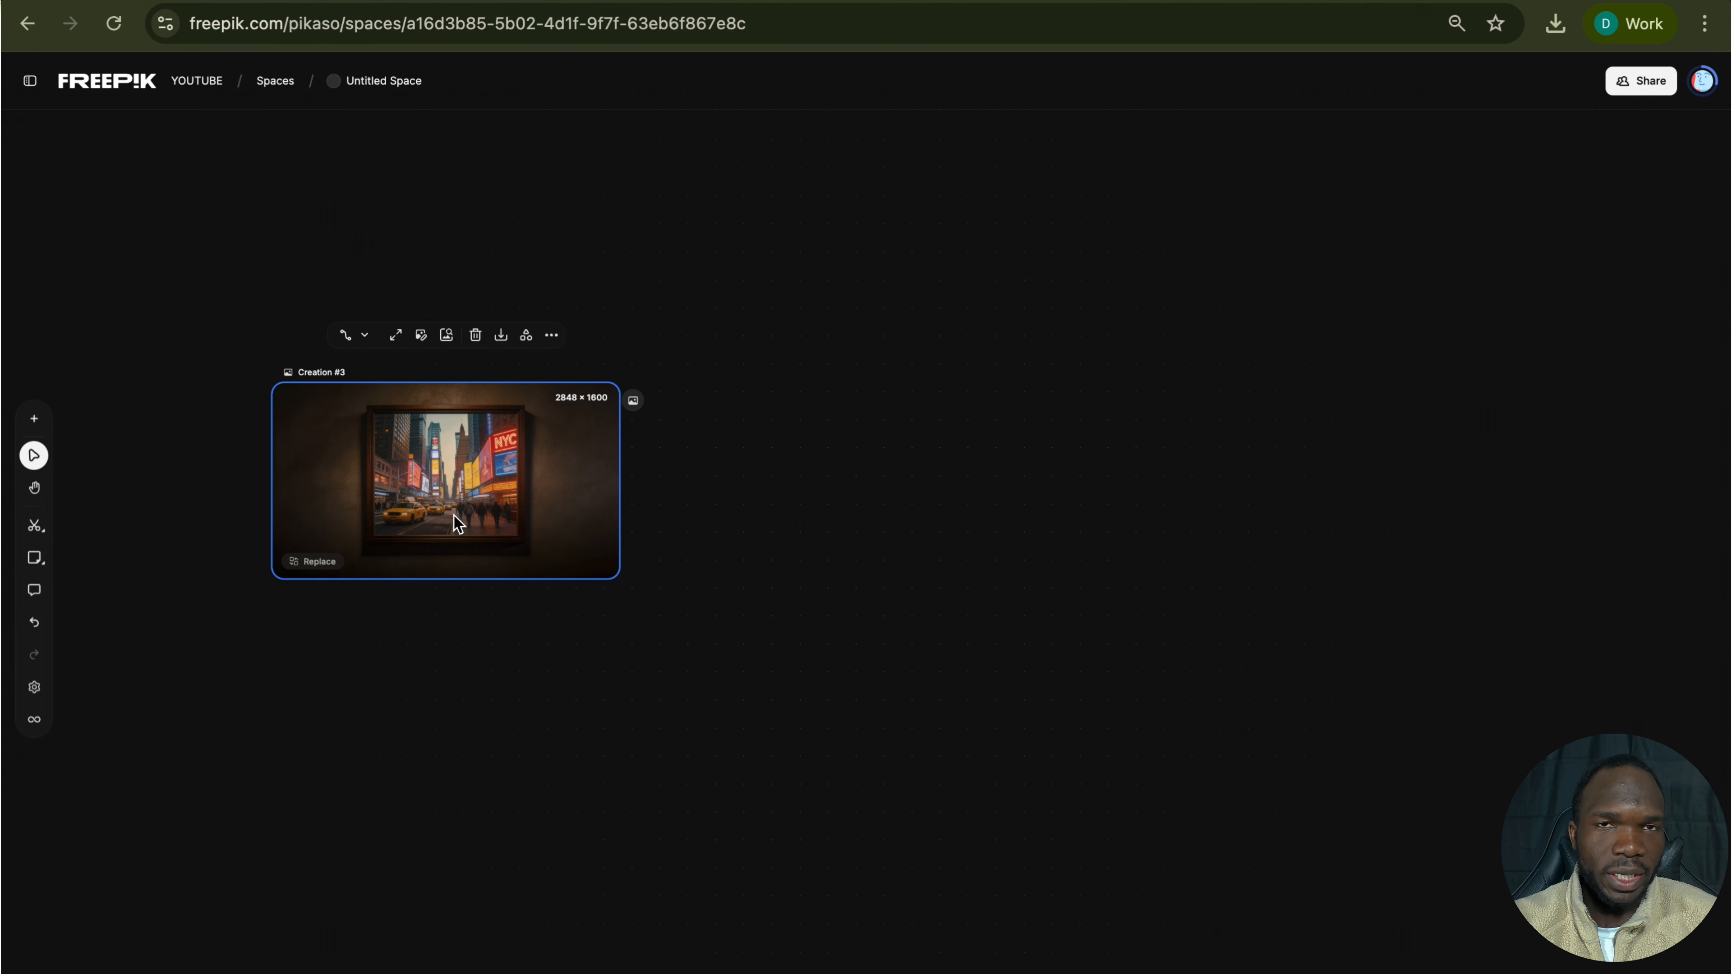
scroll(453, 516, right, 2)
scroll(453, 516, up, 1)
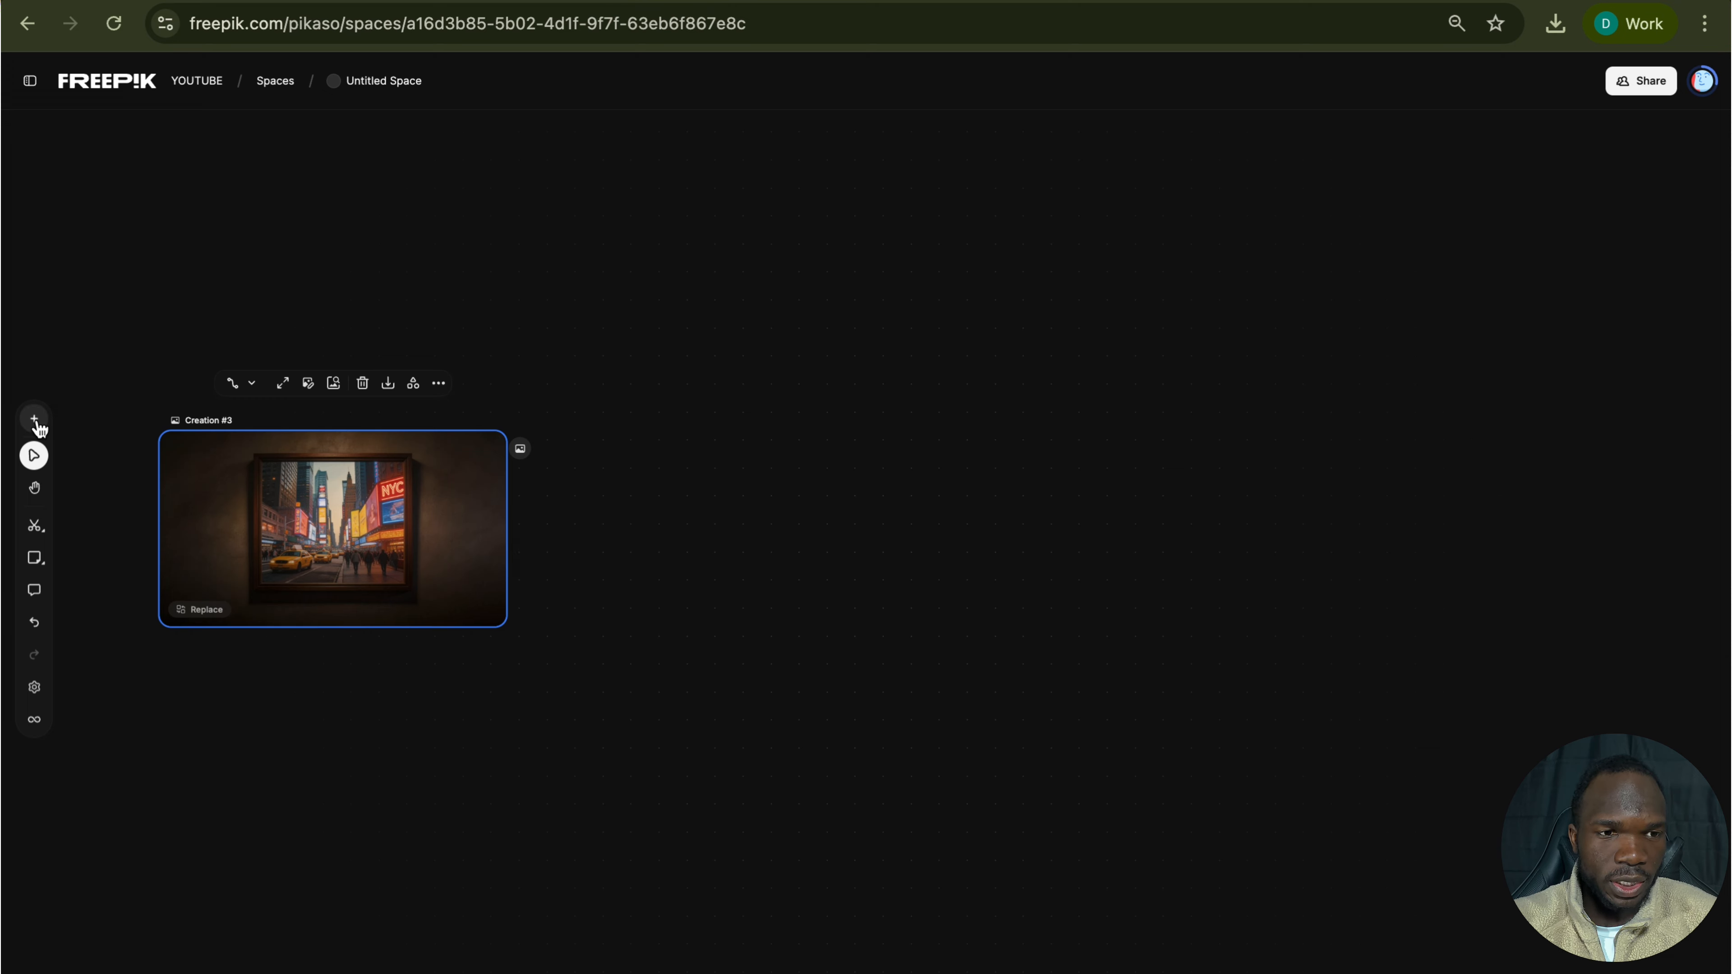
Add a Text node reading 'A WALL MURAL OF NEW YORK TIMES SQUARE'
double_click(714, 526)
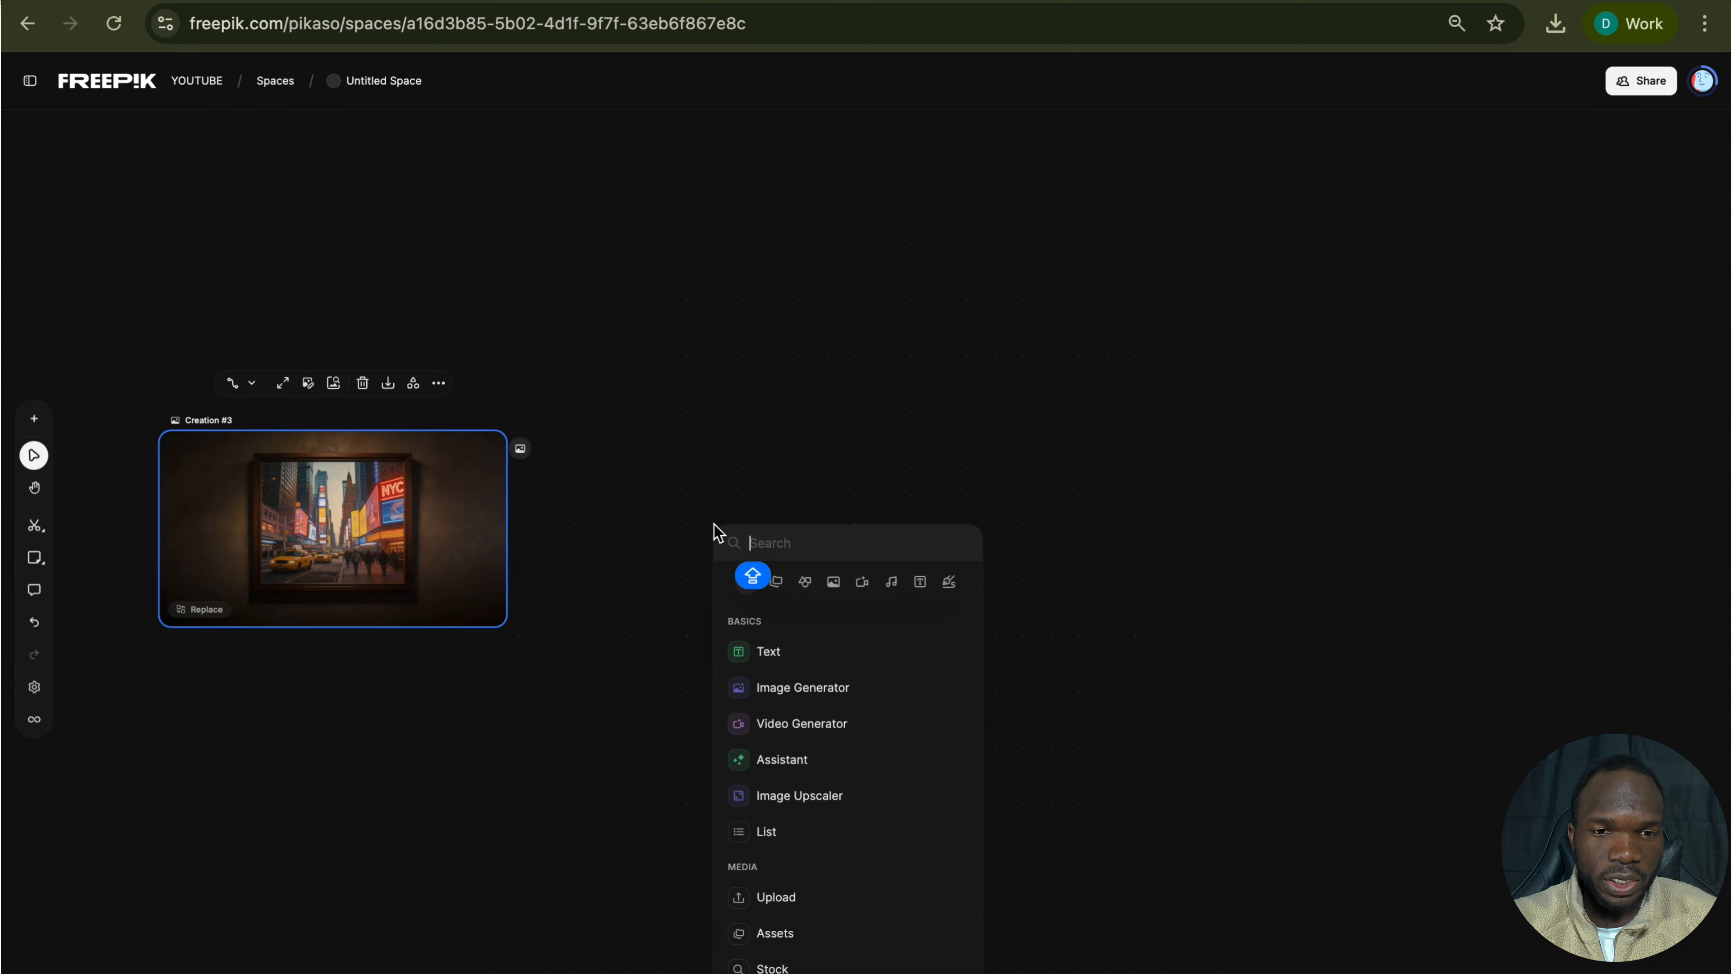
click(795, 651)
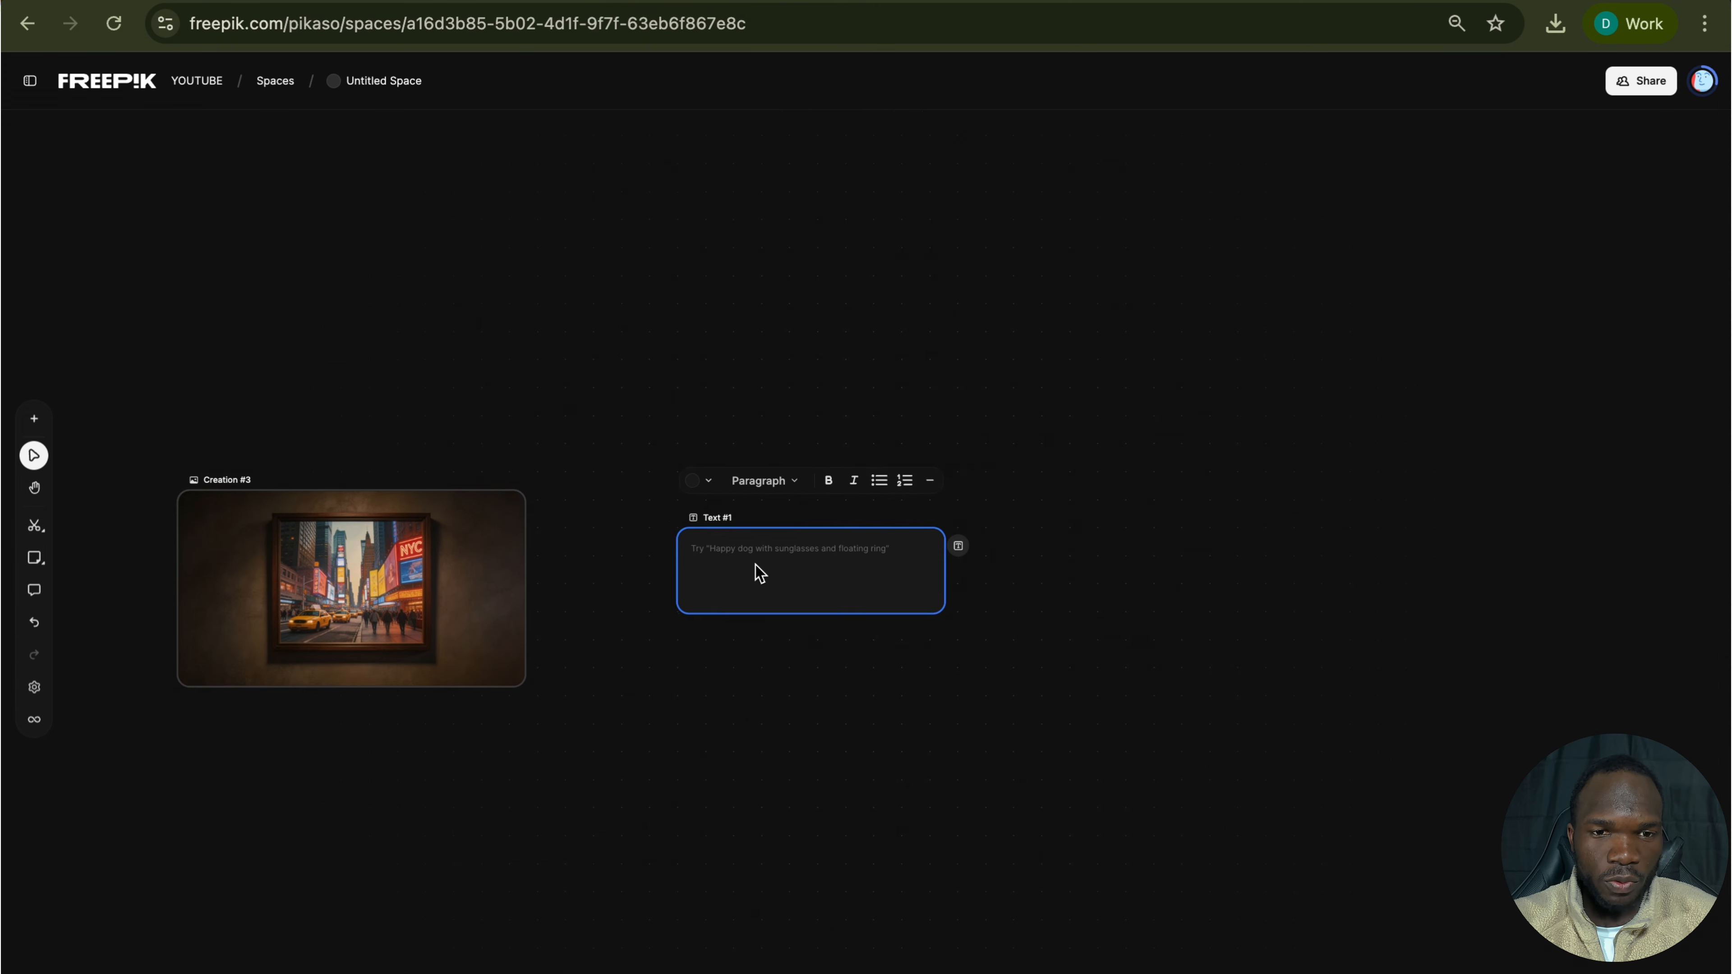
click(743, 552)
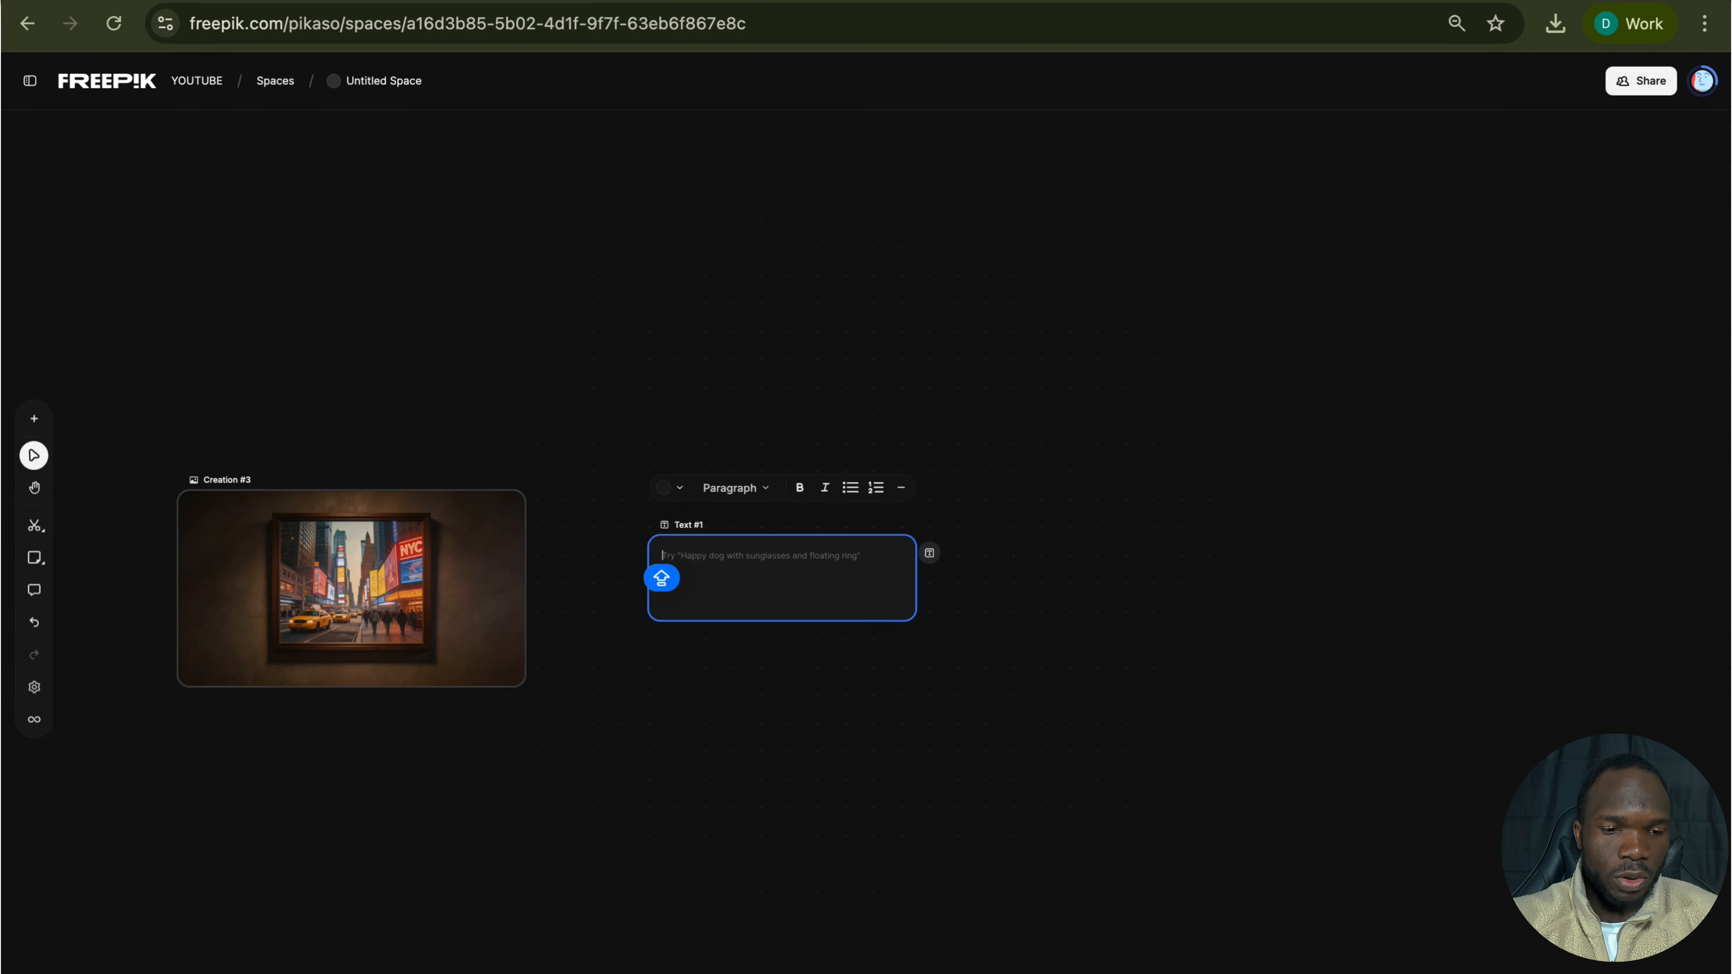
text(A WALL MURAL )
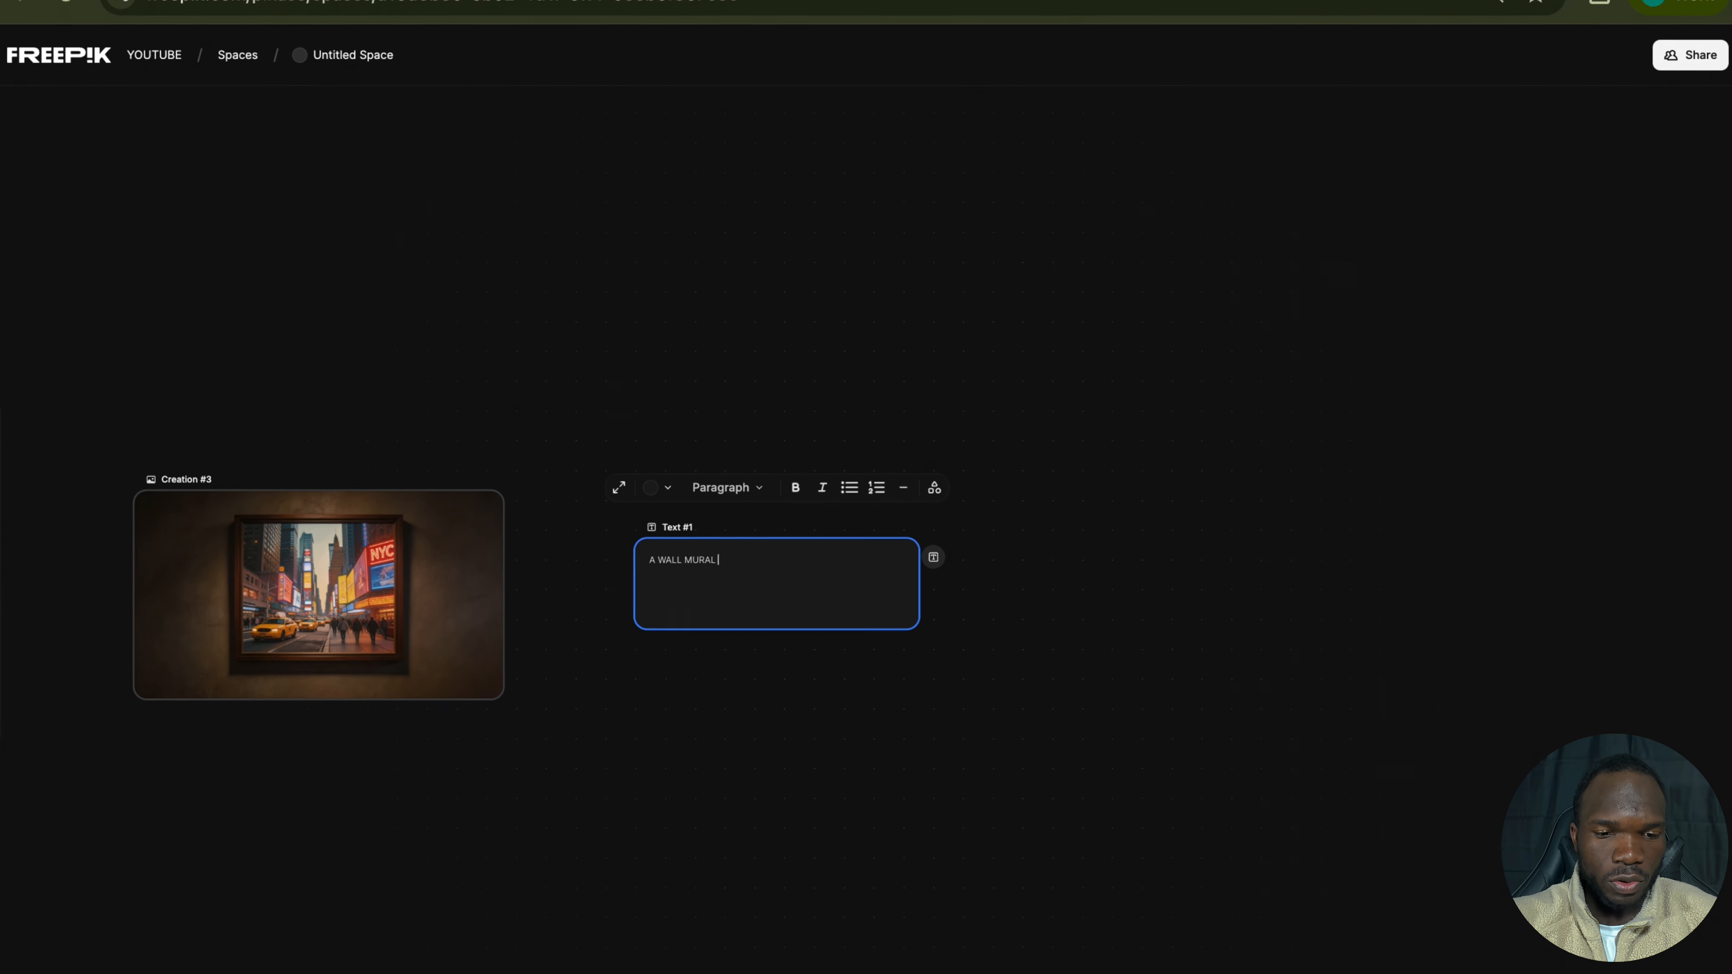
text(OF NEW)
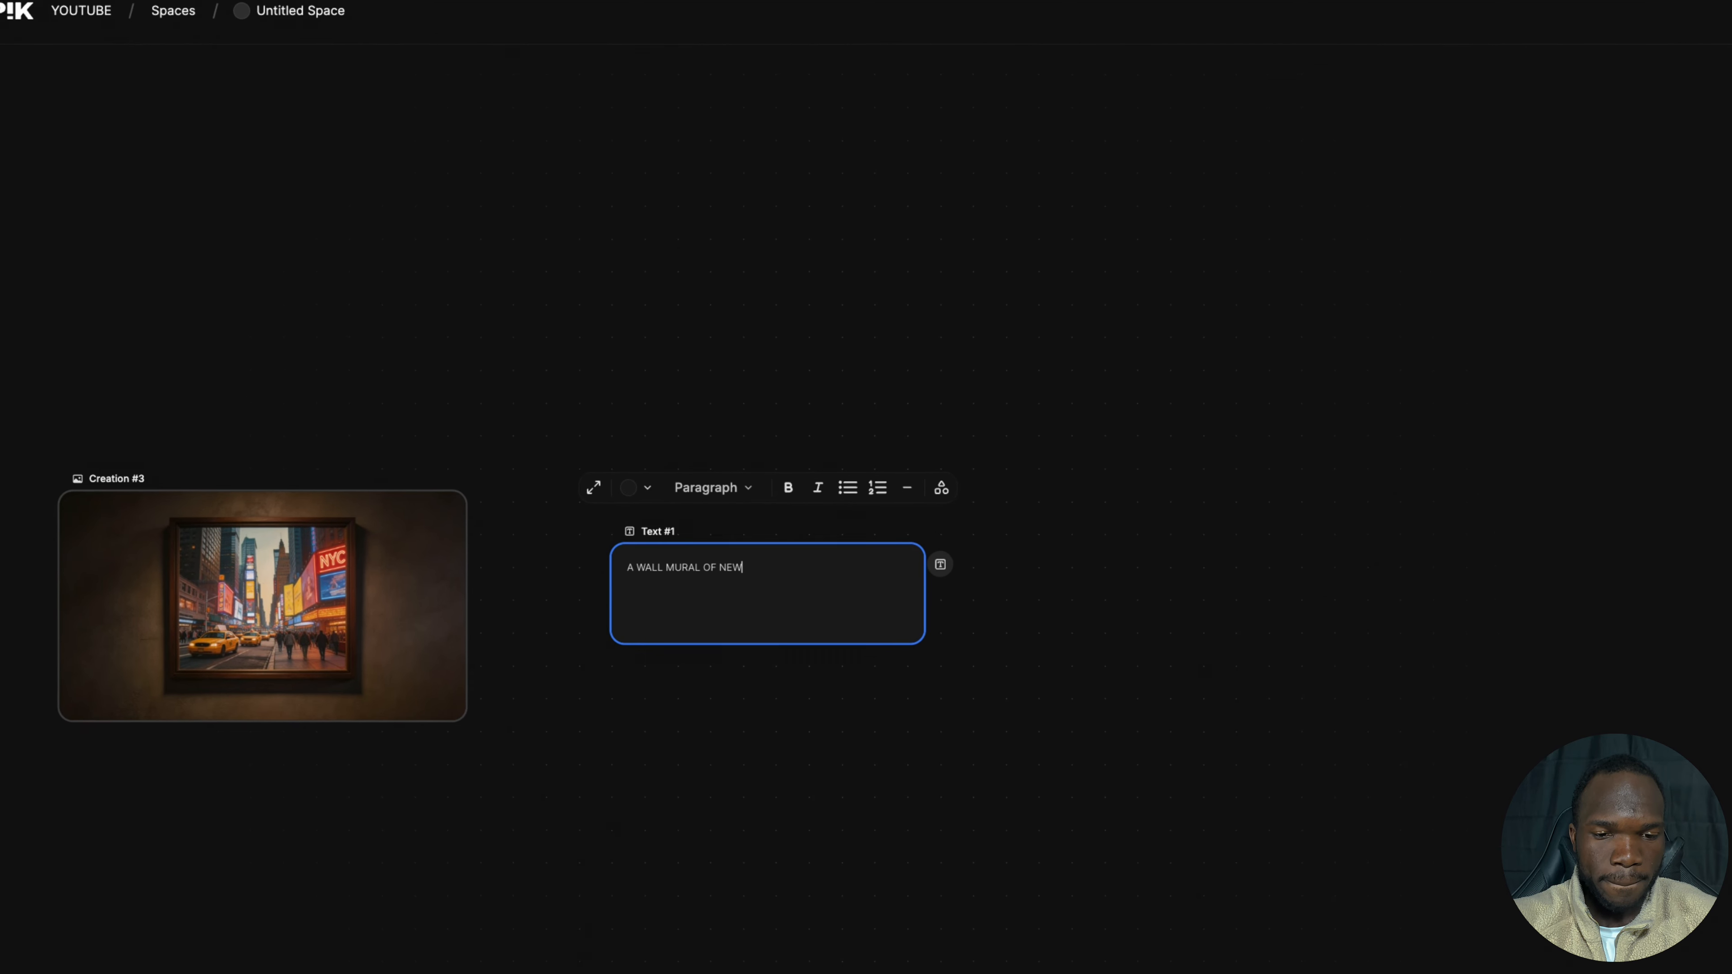
text( YORK TIMES)
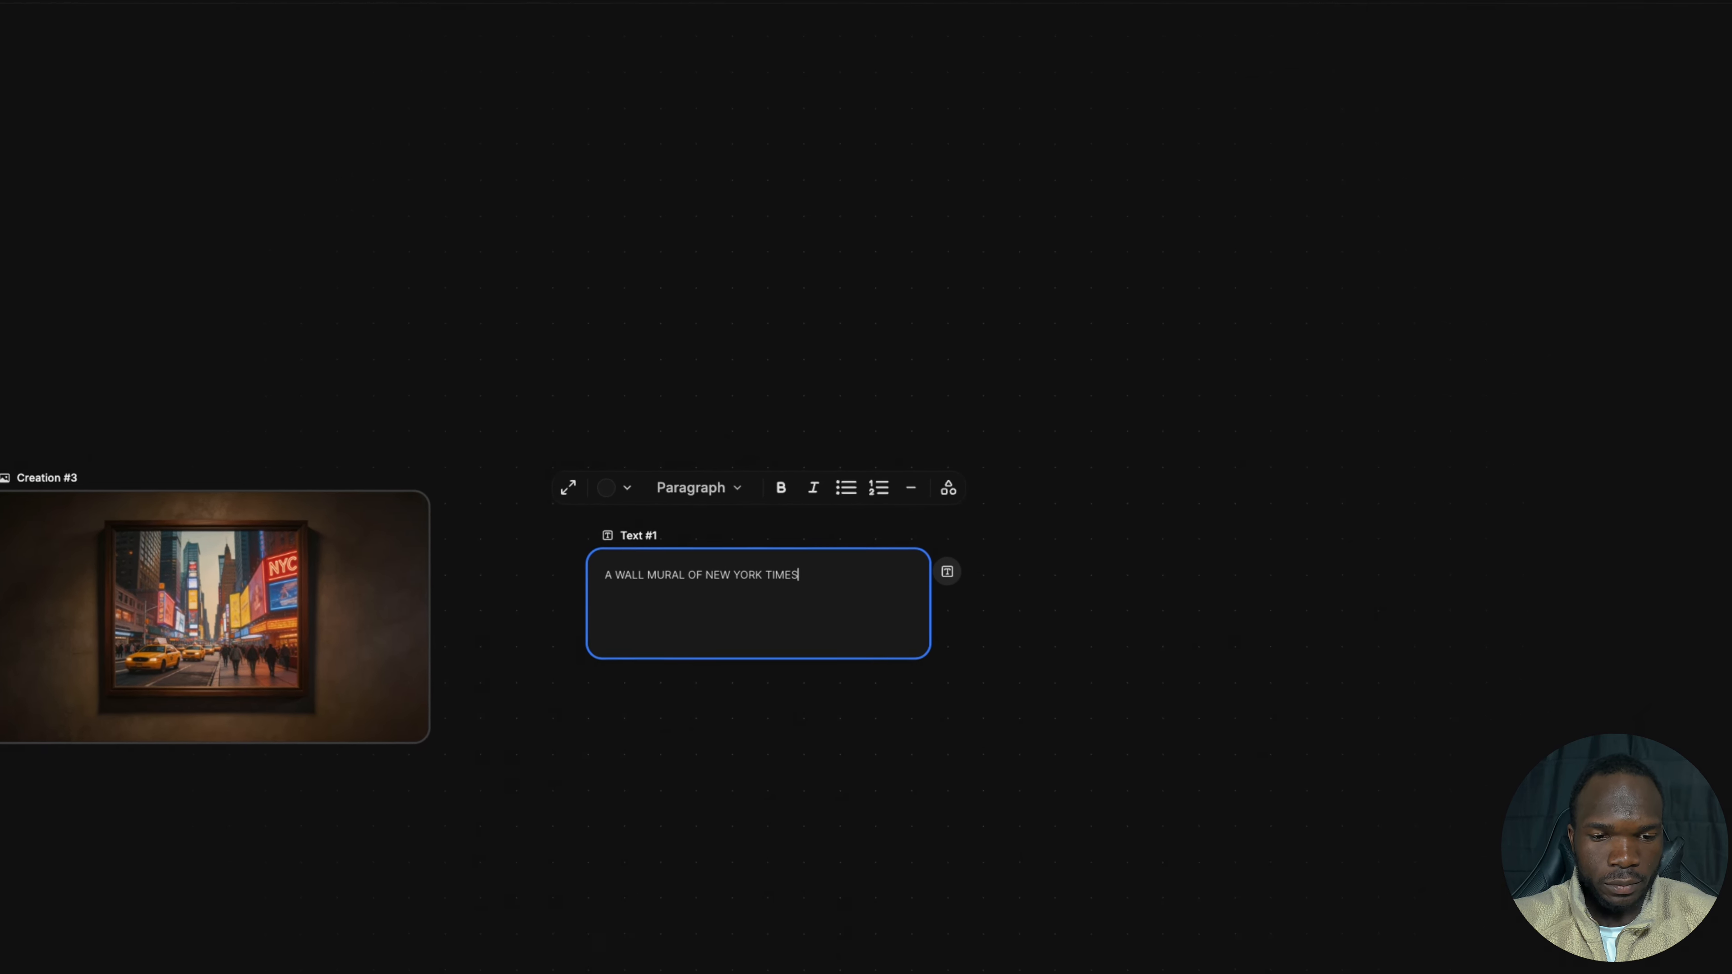
text( SQUE)
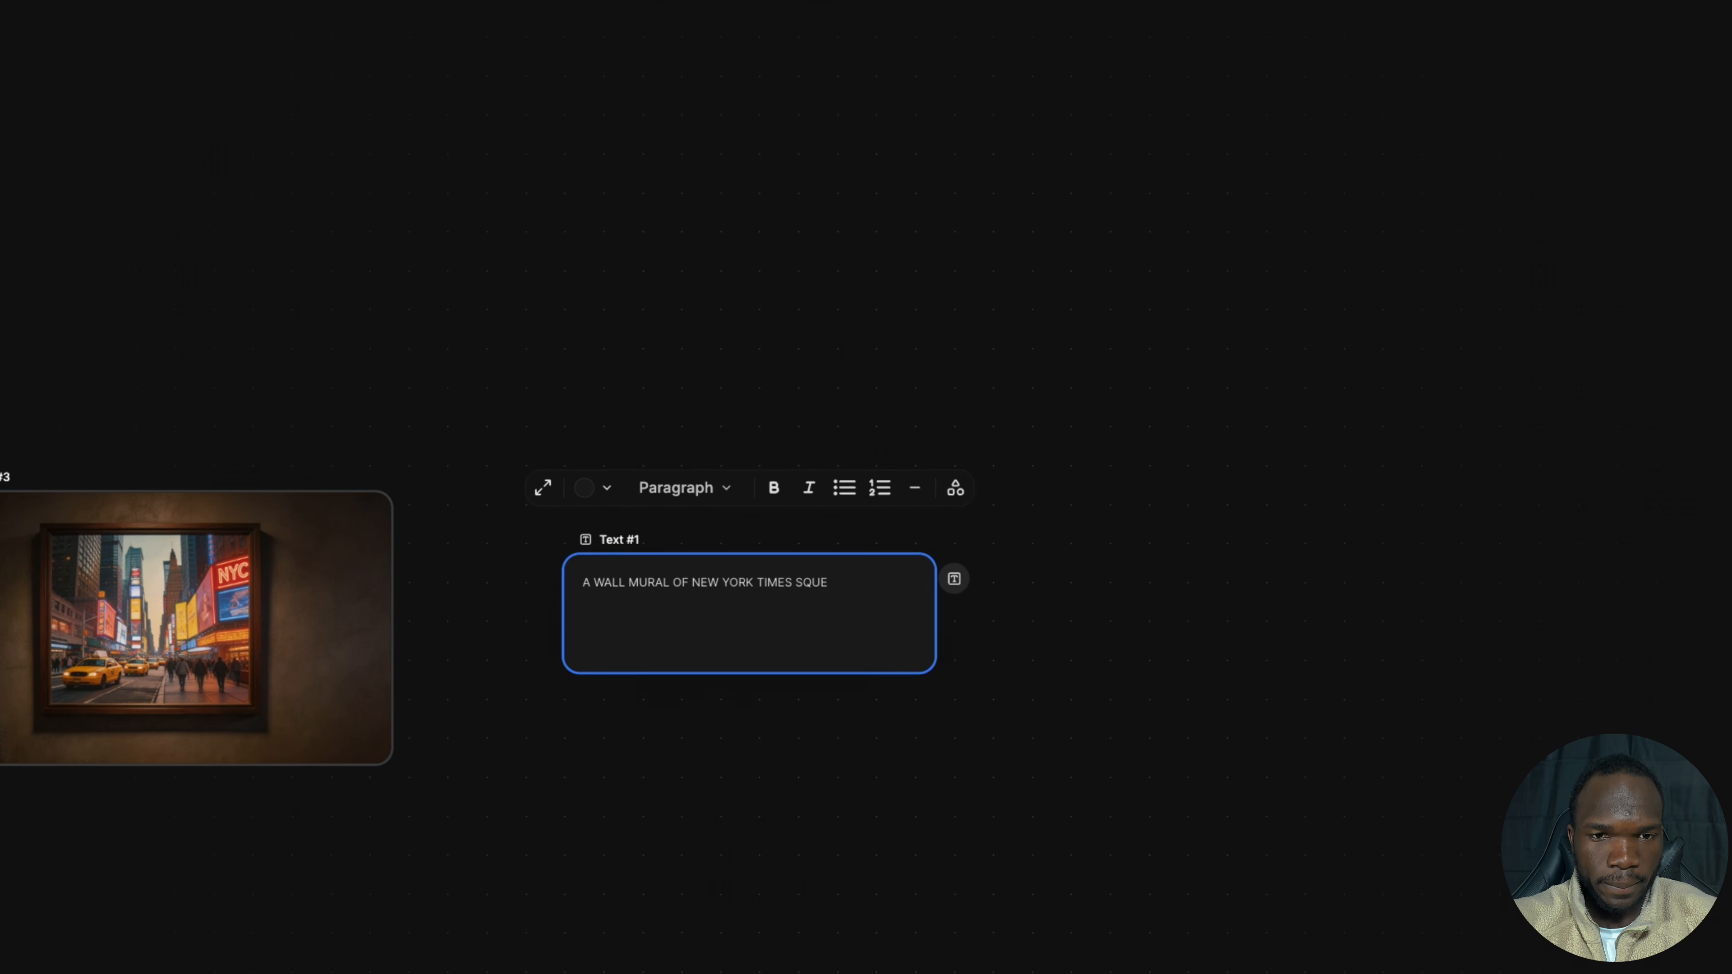
key(BackSpace)
text(ARE)
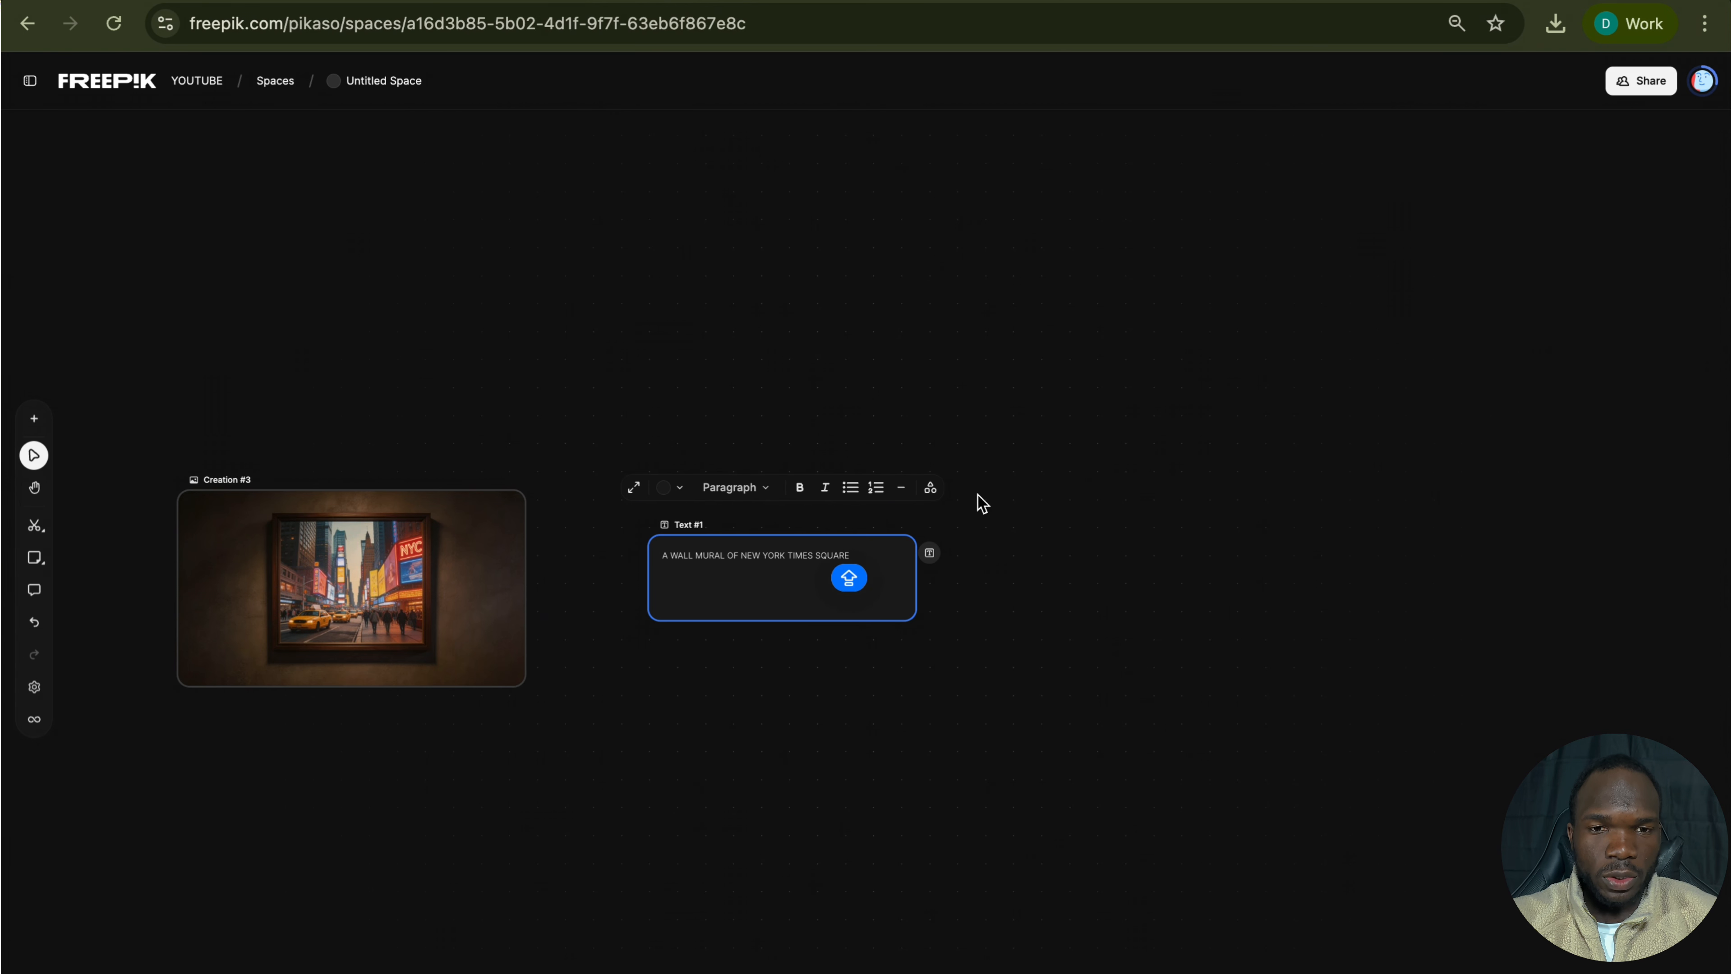
Nudge the text node left and pull a connection from its output
click(979, 503)
drag(827, 566, 790, 566)
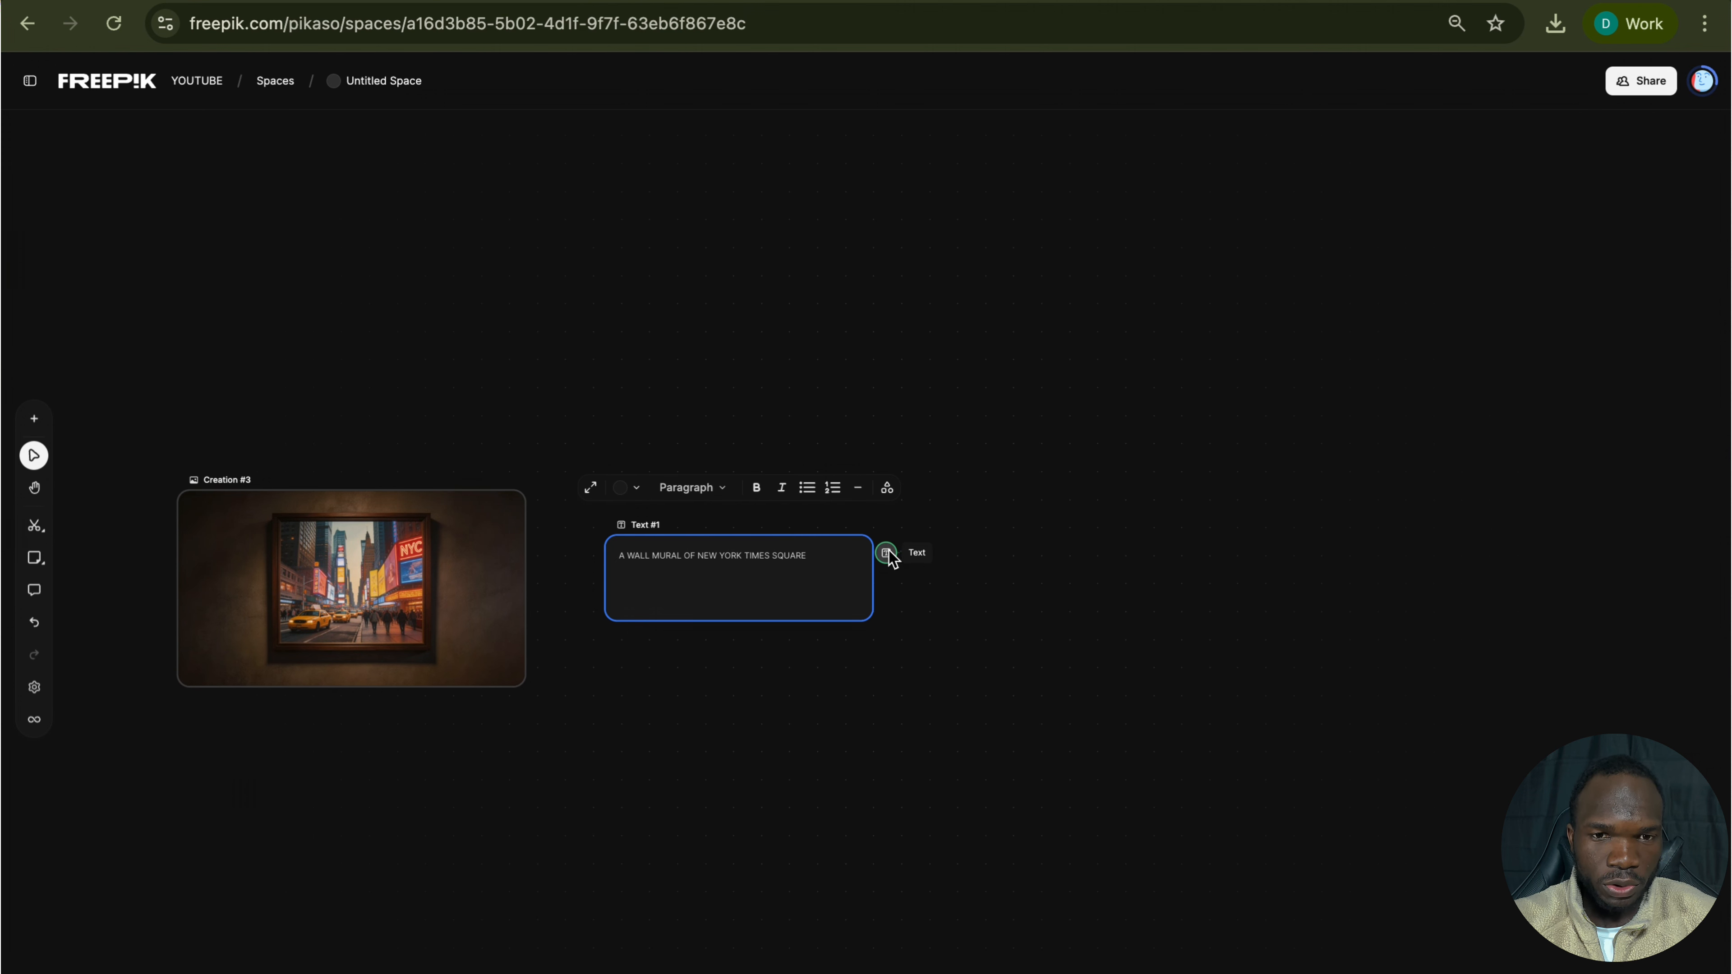
drag(904, 576, 961, 619)
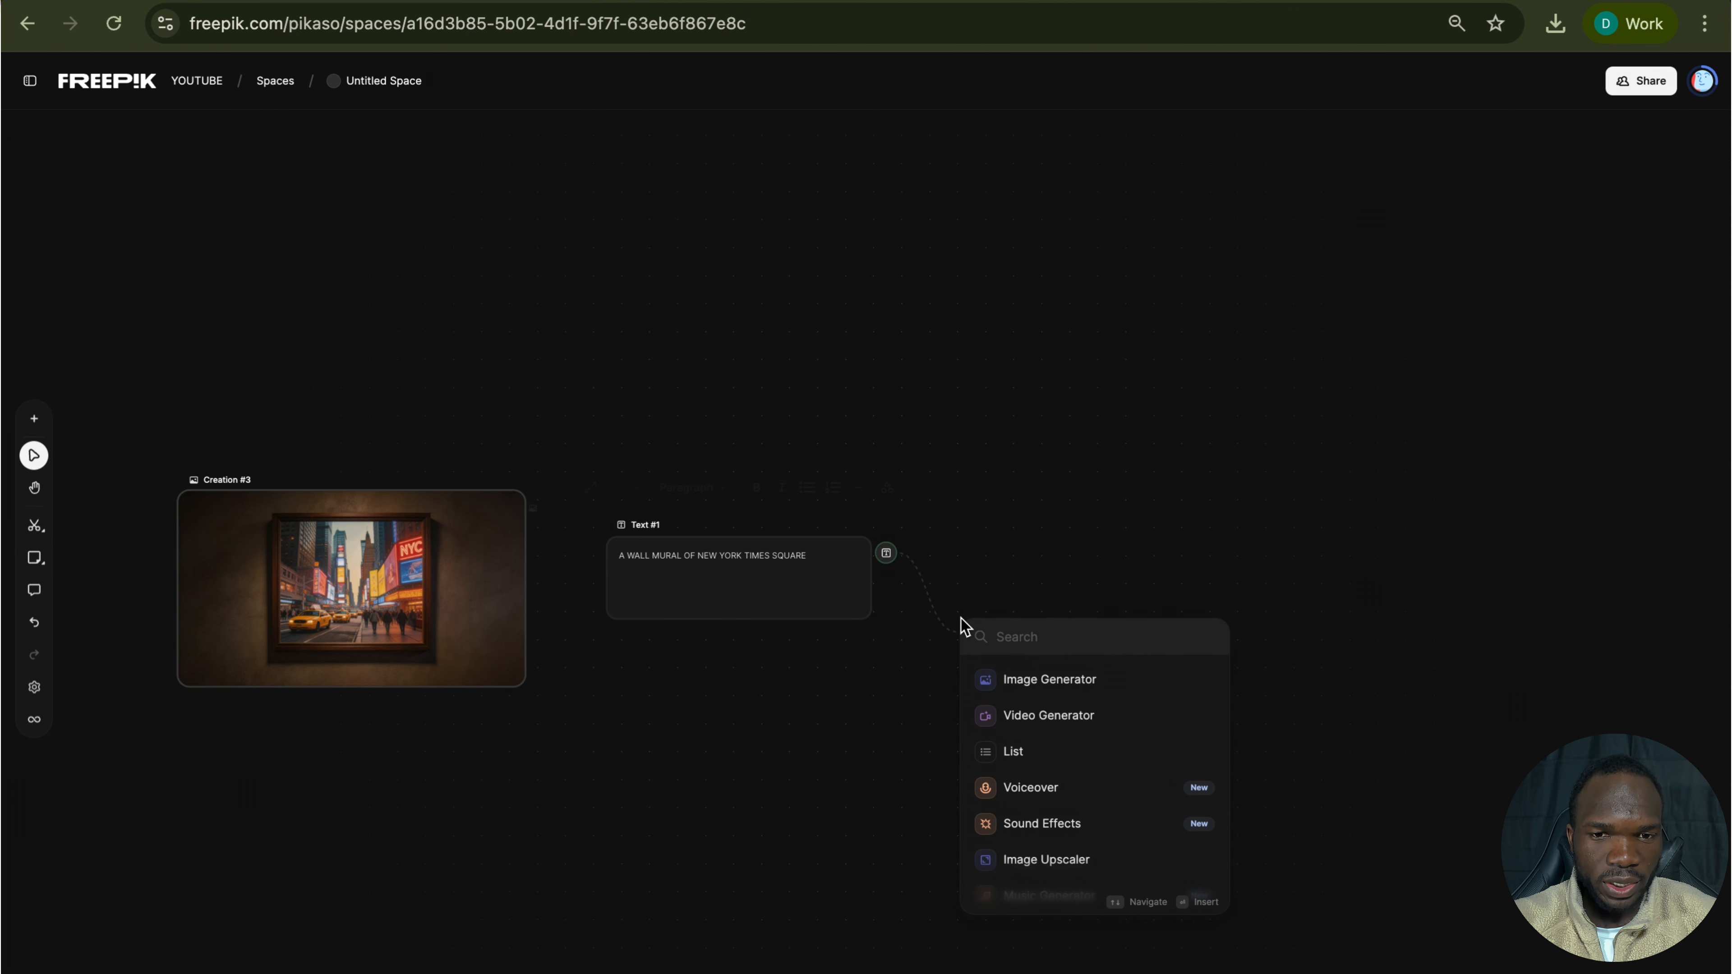
Create an Image Generator fed by the prompt, keeping style Auto at 16:9
click(1034, 681)
click(821, 719)
click(776, 623)
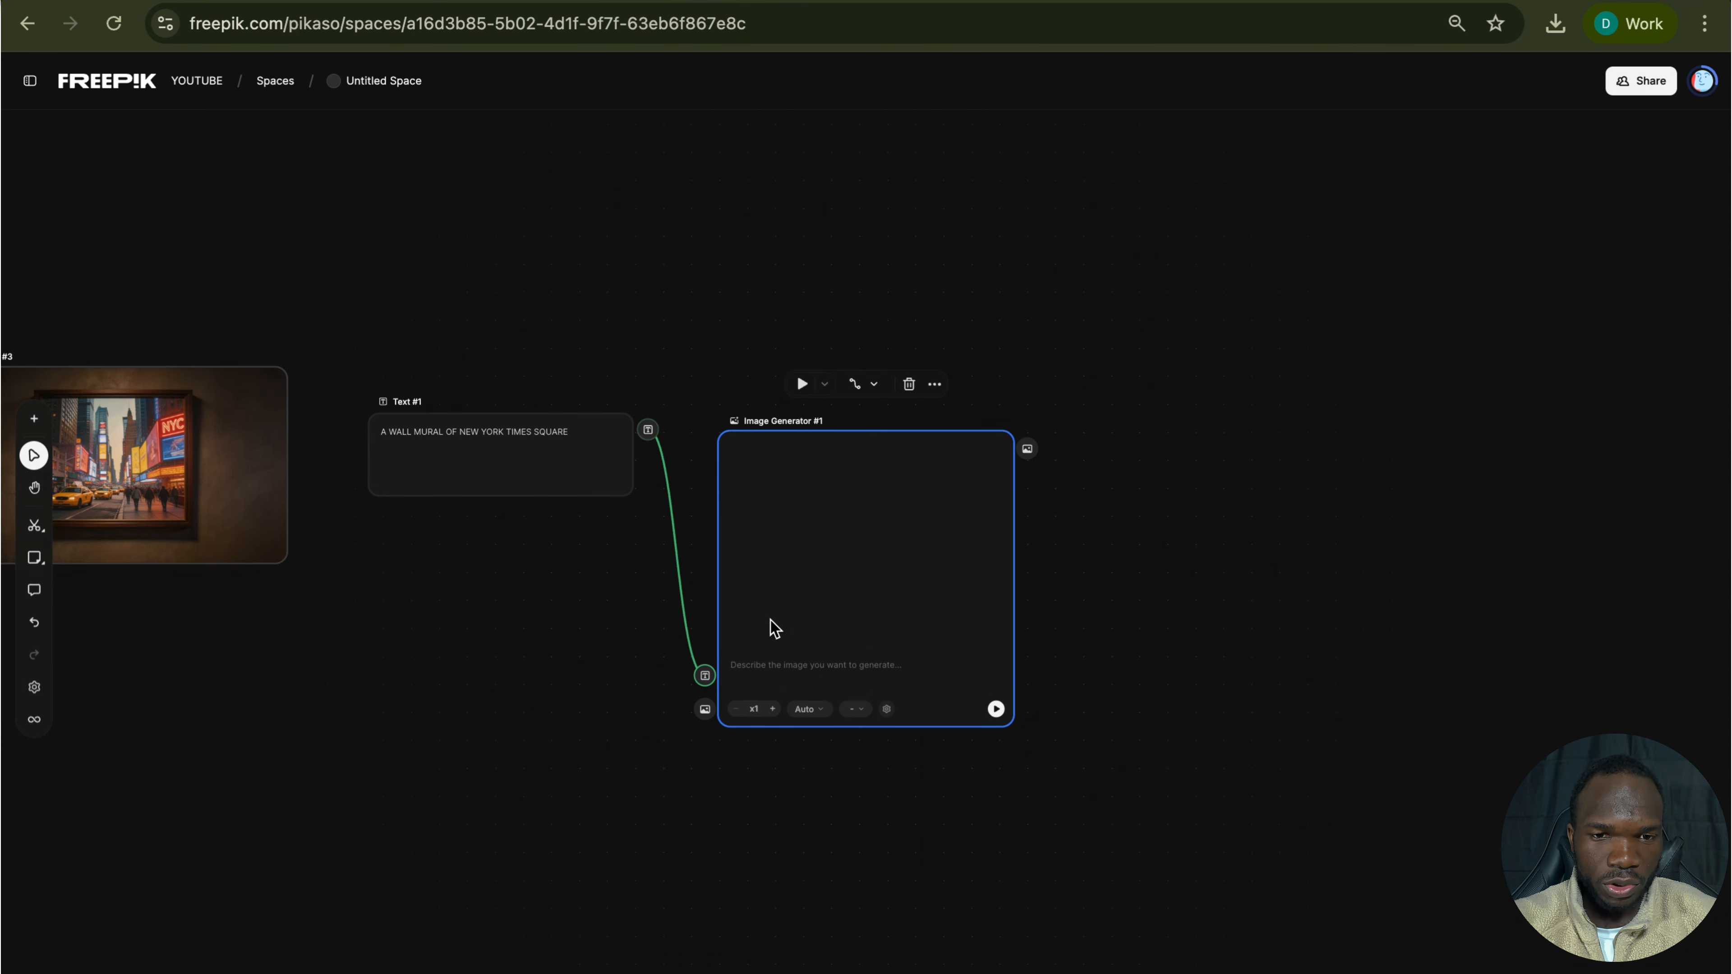
click(855, 710)
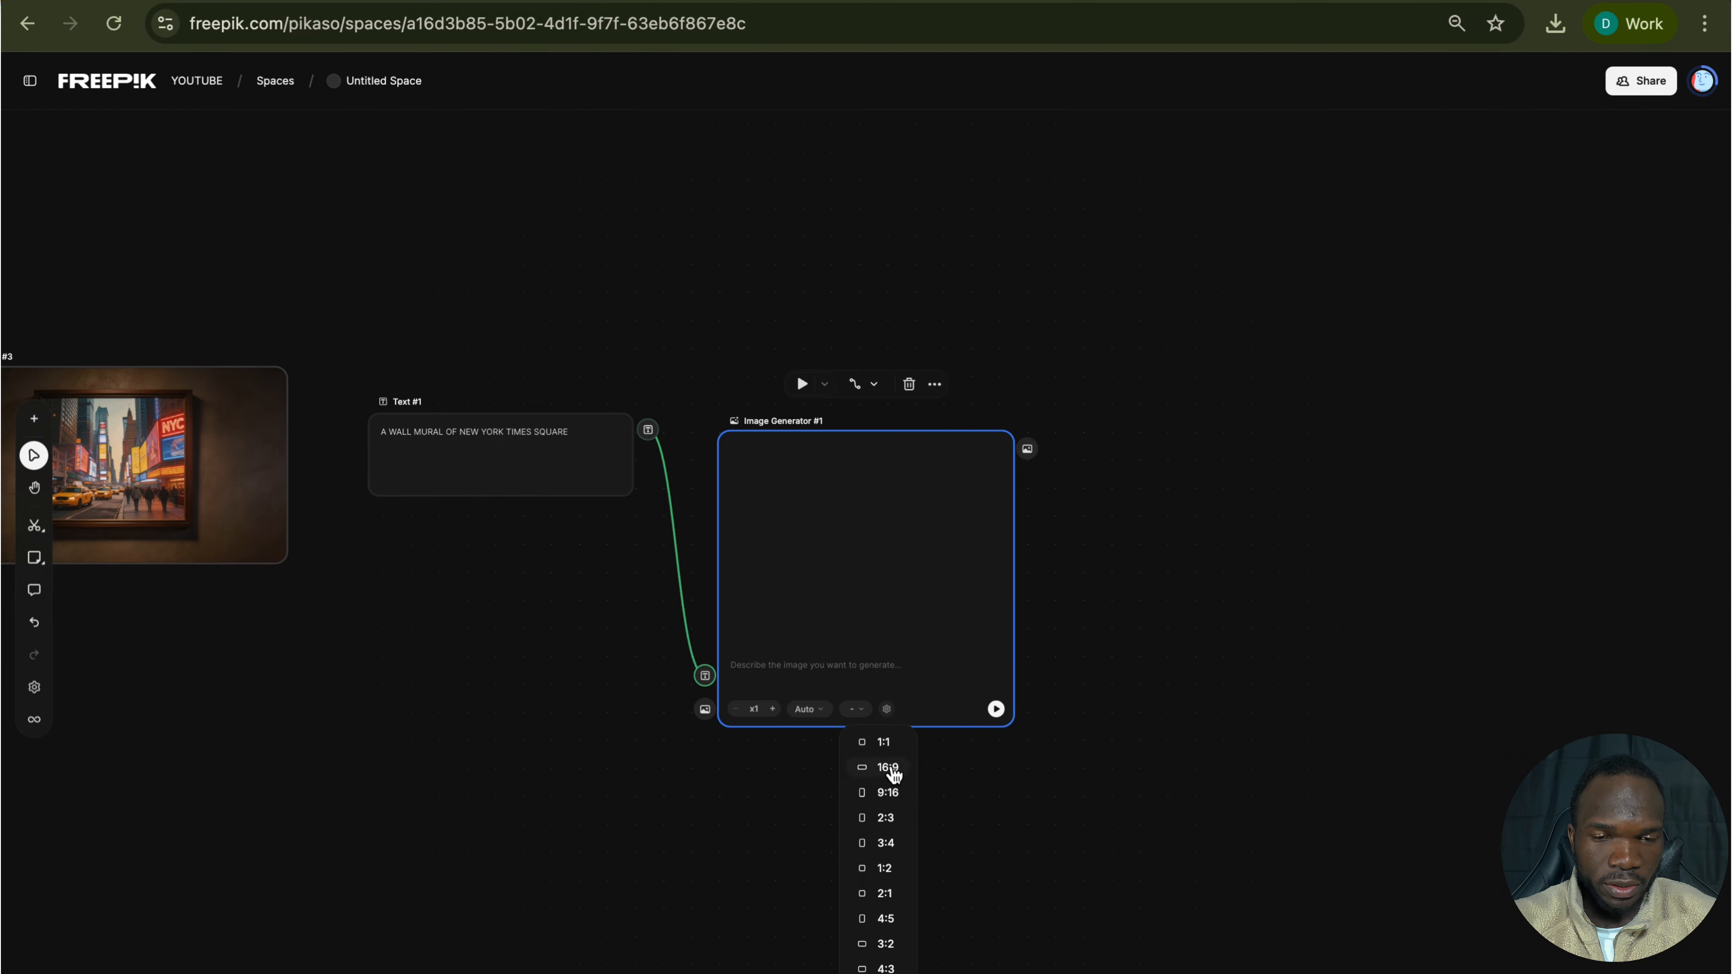
click(890, 768)
Switch the generator to Google Nano Banana at 2K and run it
click(816, 691)
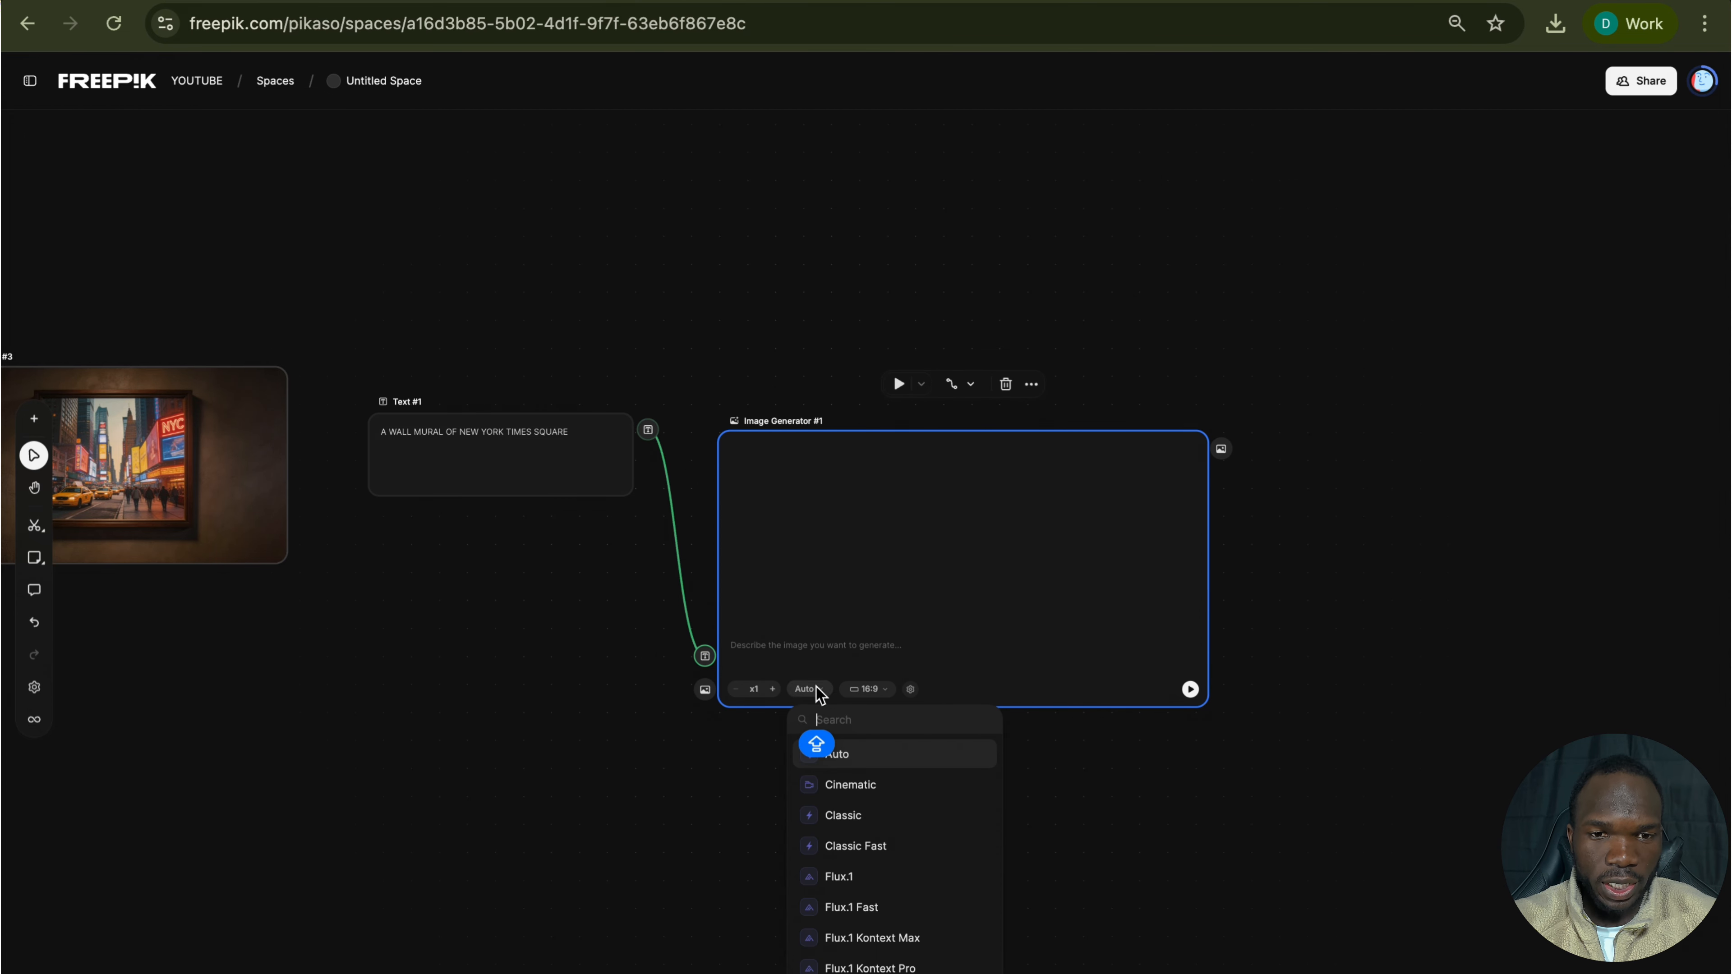
scroll(849, 885, down, 5)
scroll(849, 885, down, 3)
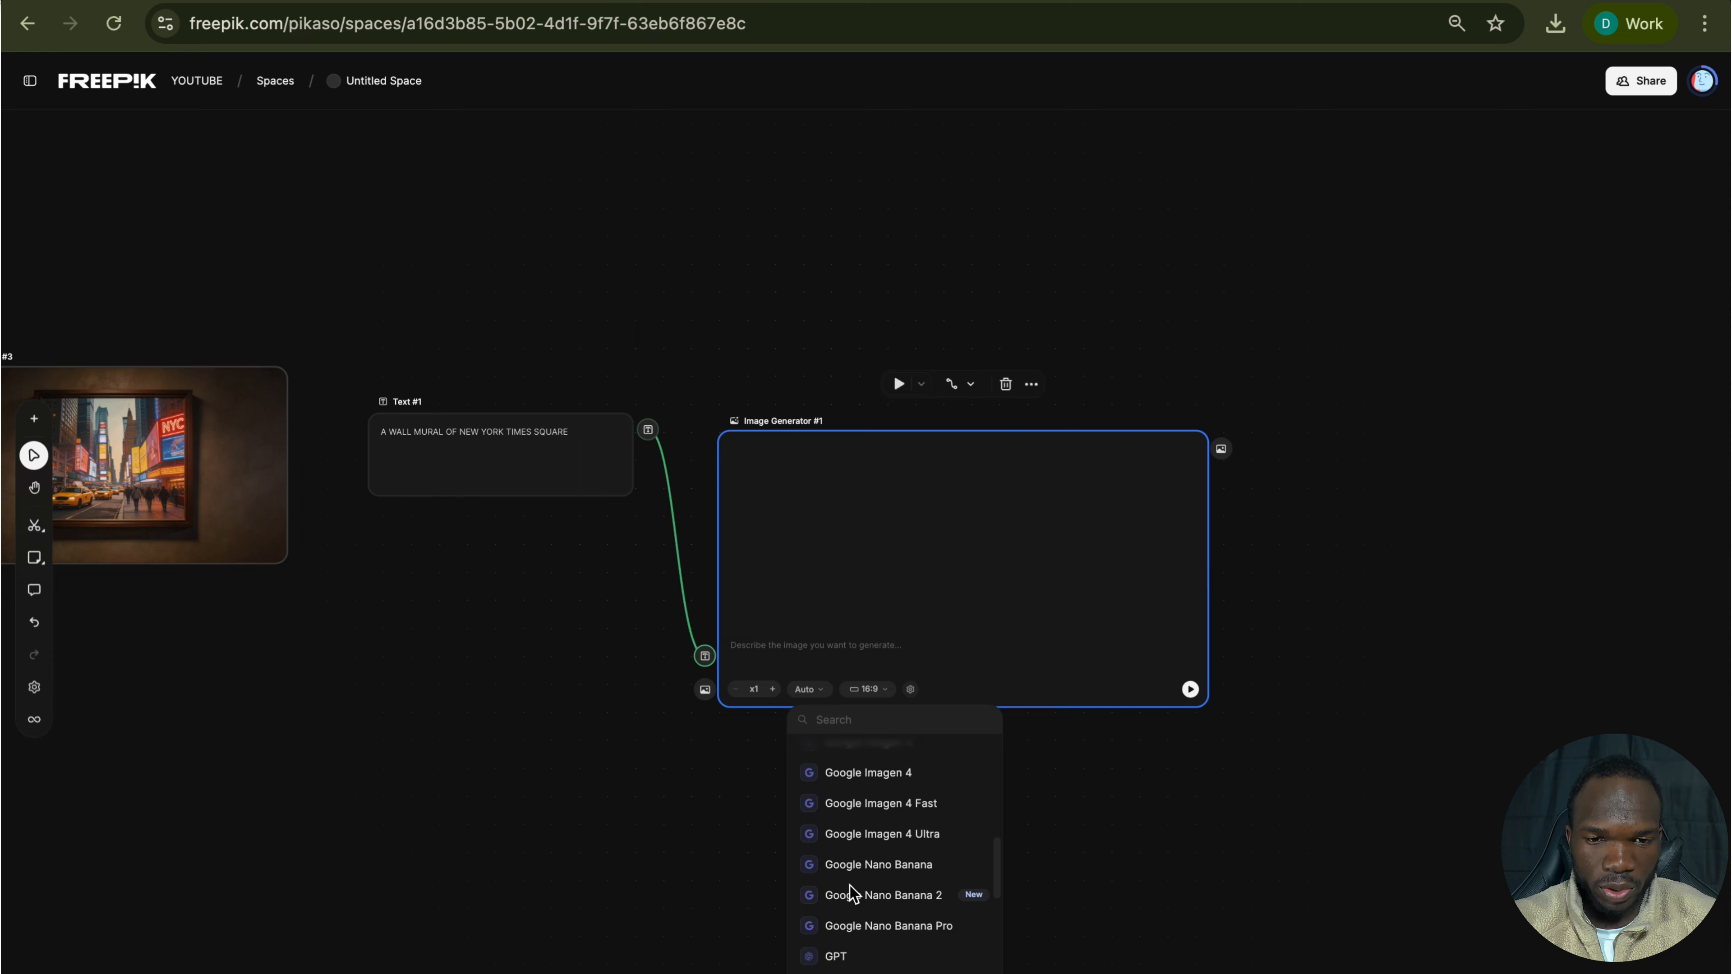
click(893, 919)
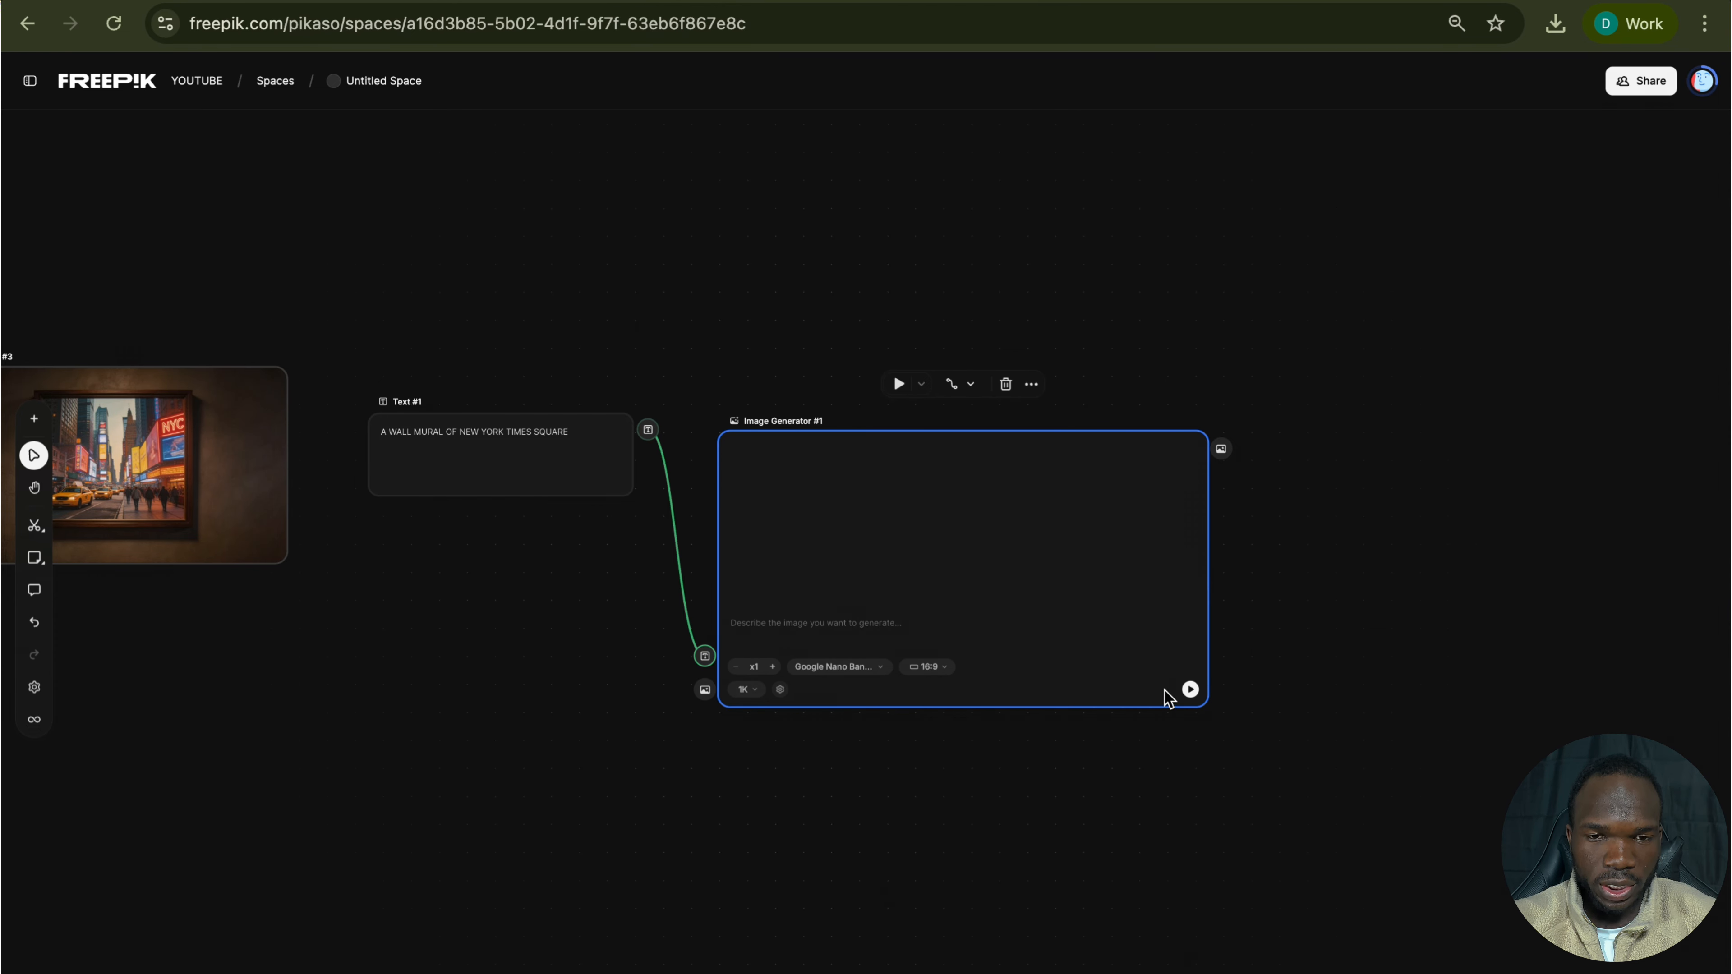
click(753, 693)
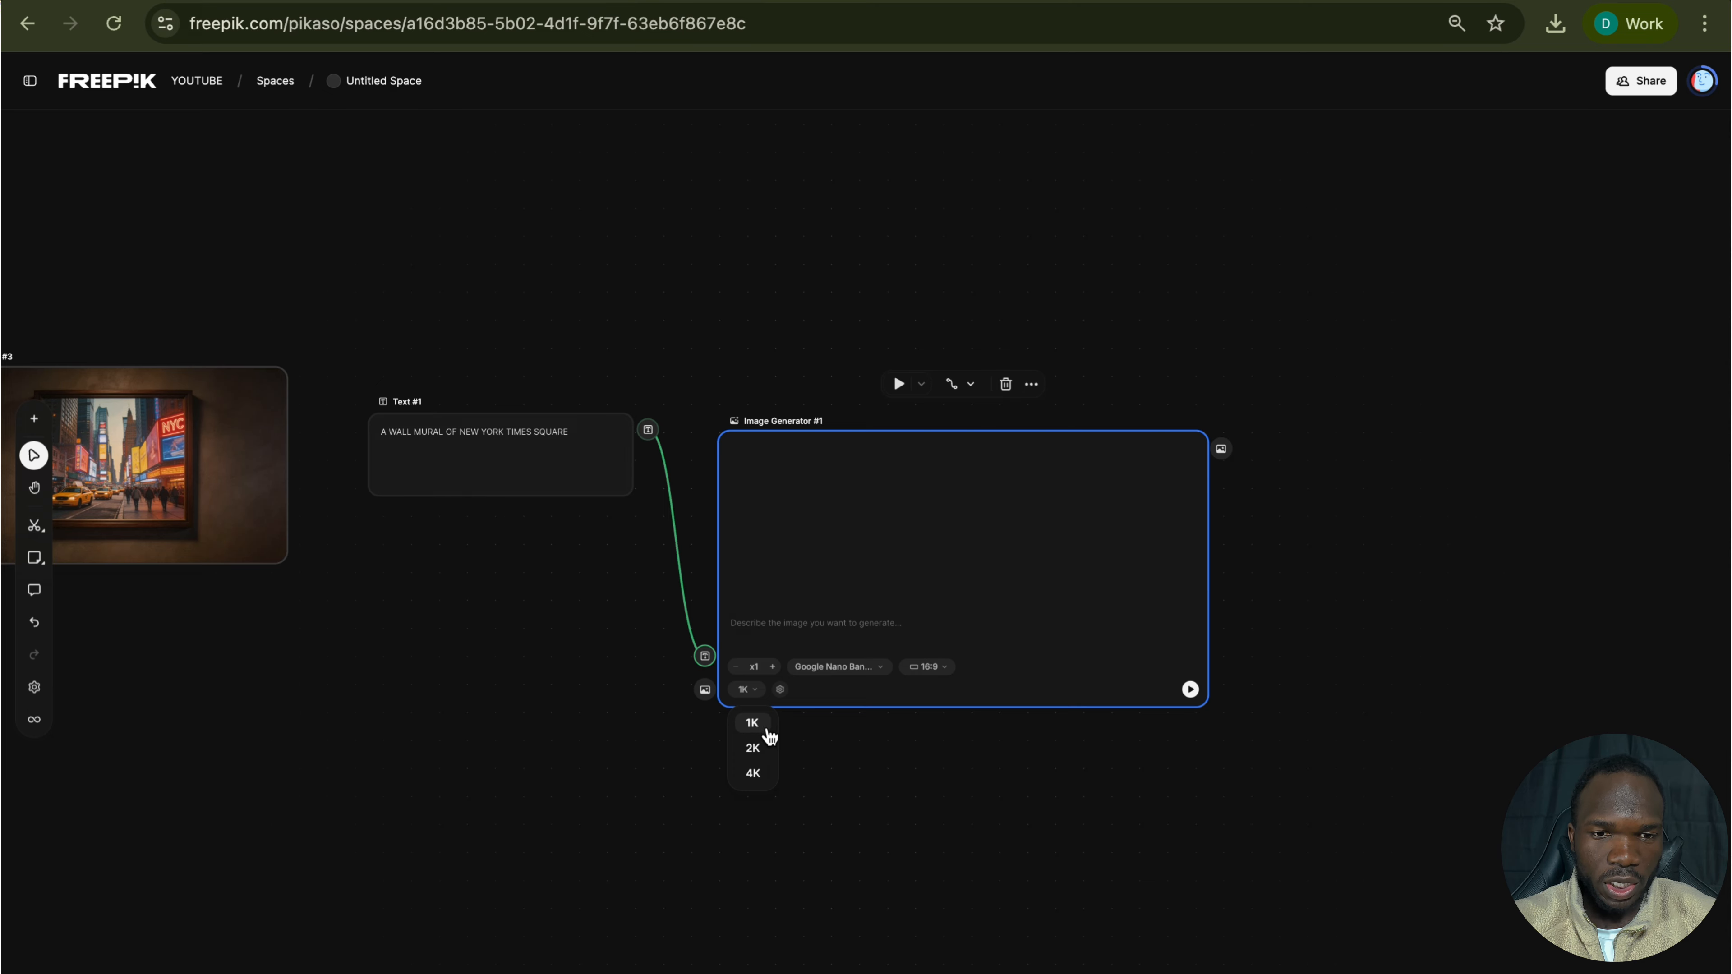
click(757, 748)
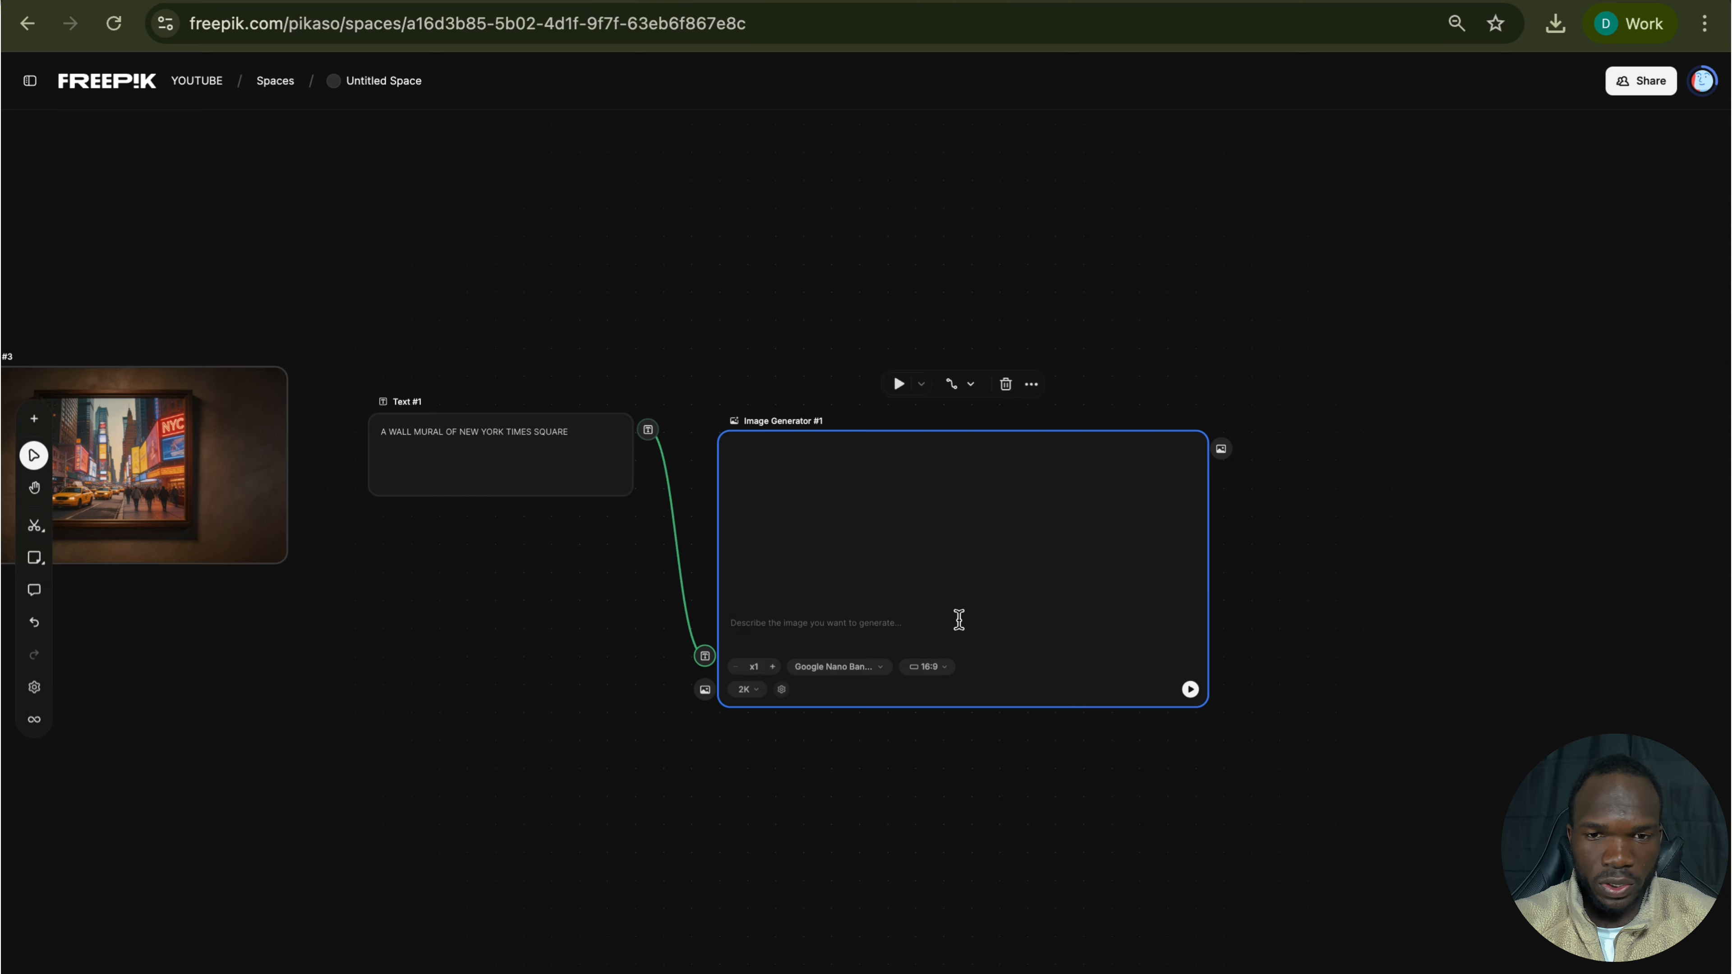
click(1191, 691)
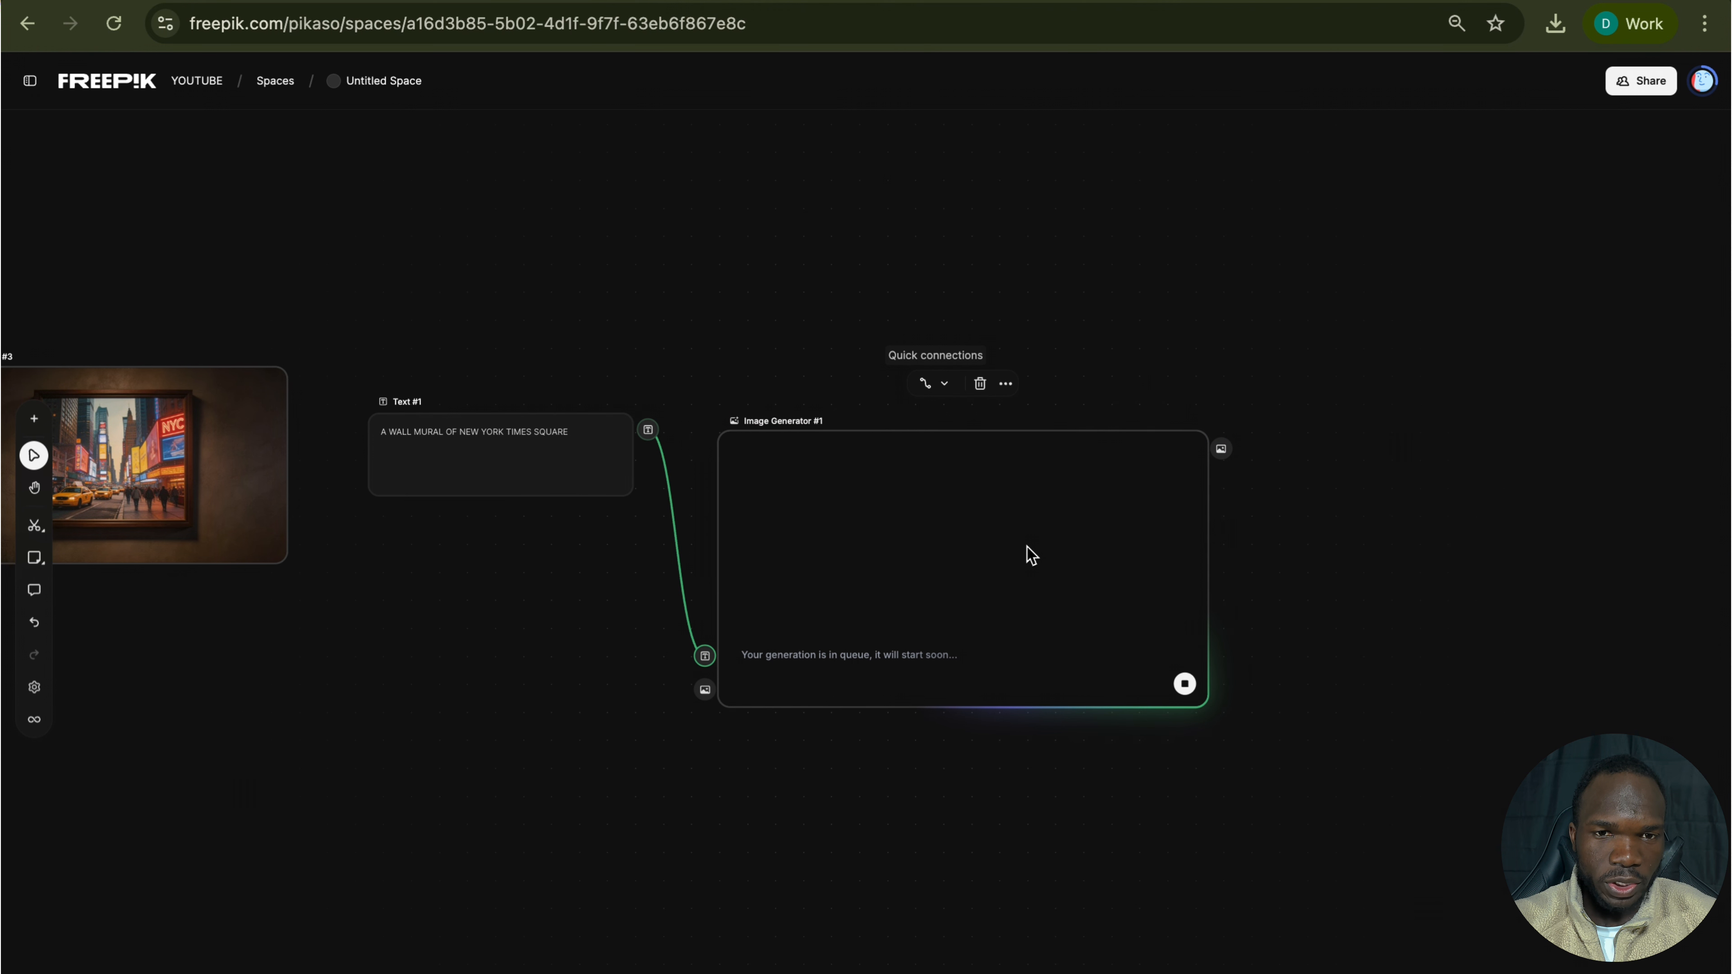
scroll(1030, 554, left, 4)
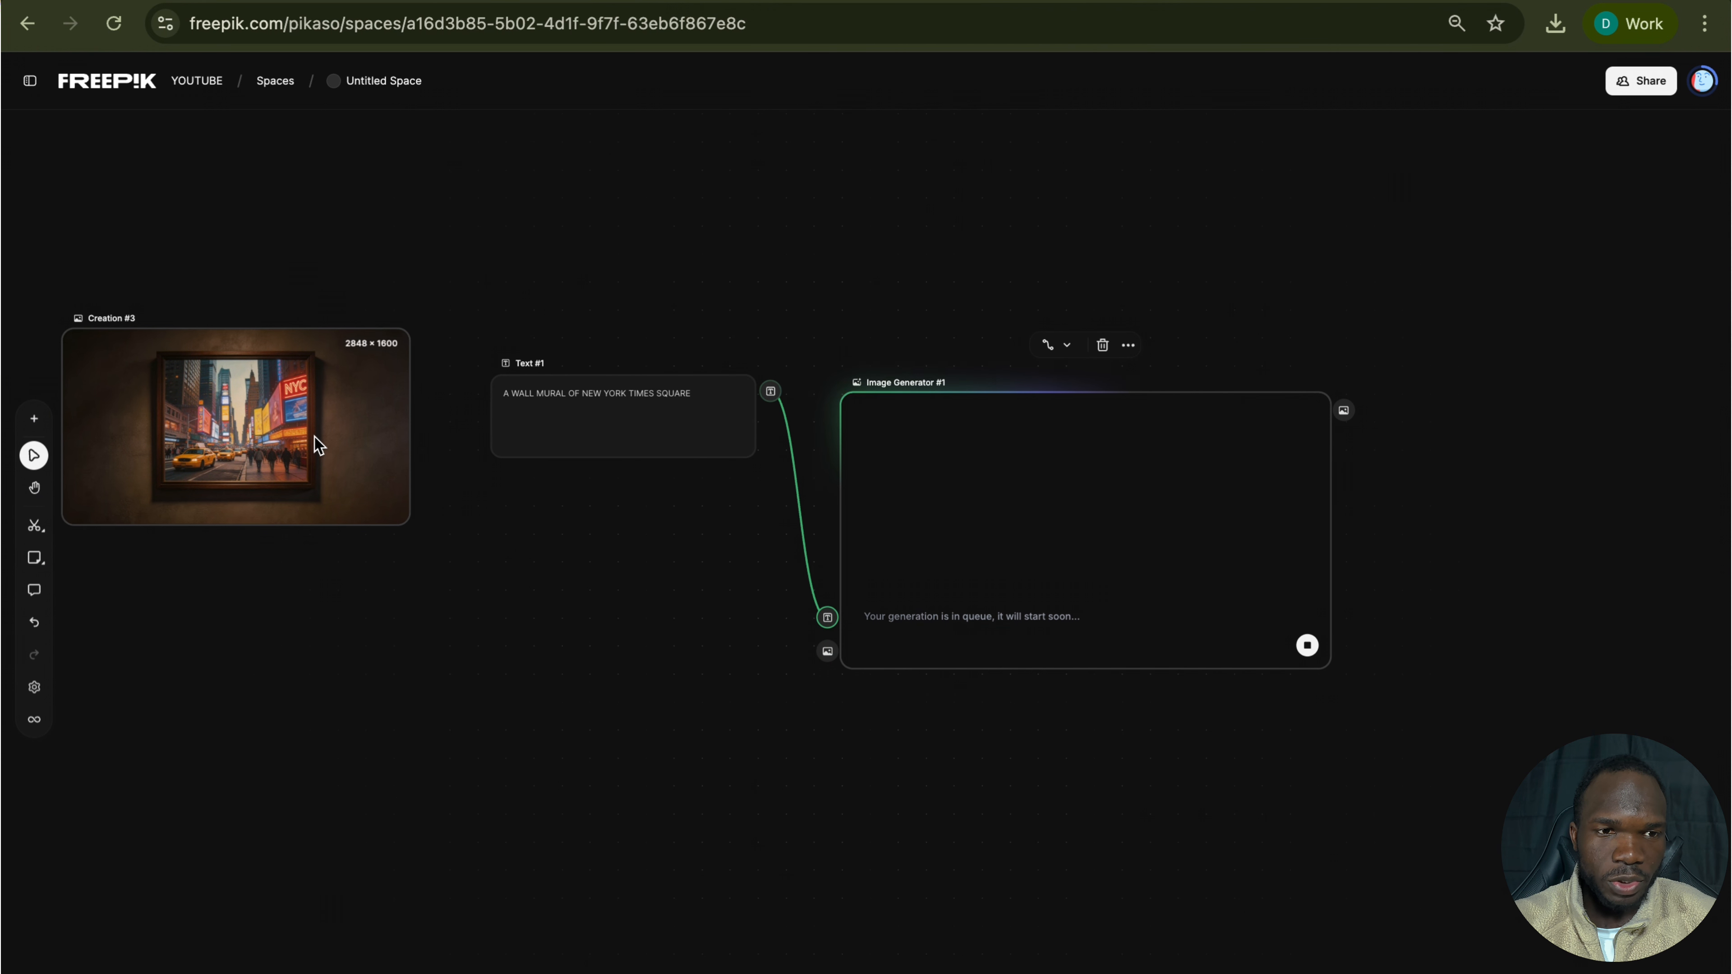
Move the framed painting below the generator and view the finished 16:9 mural full-screen
scroll(318, 447, left, 3)
scroll(318, 447, up, 2)
drag(415, 617, 621, 772)
drag(441, 538, 924, 889)
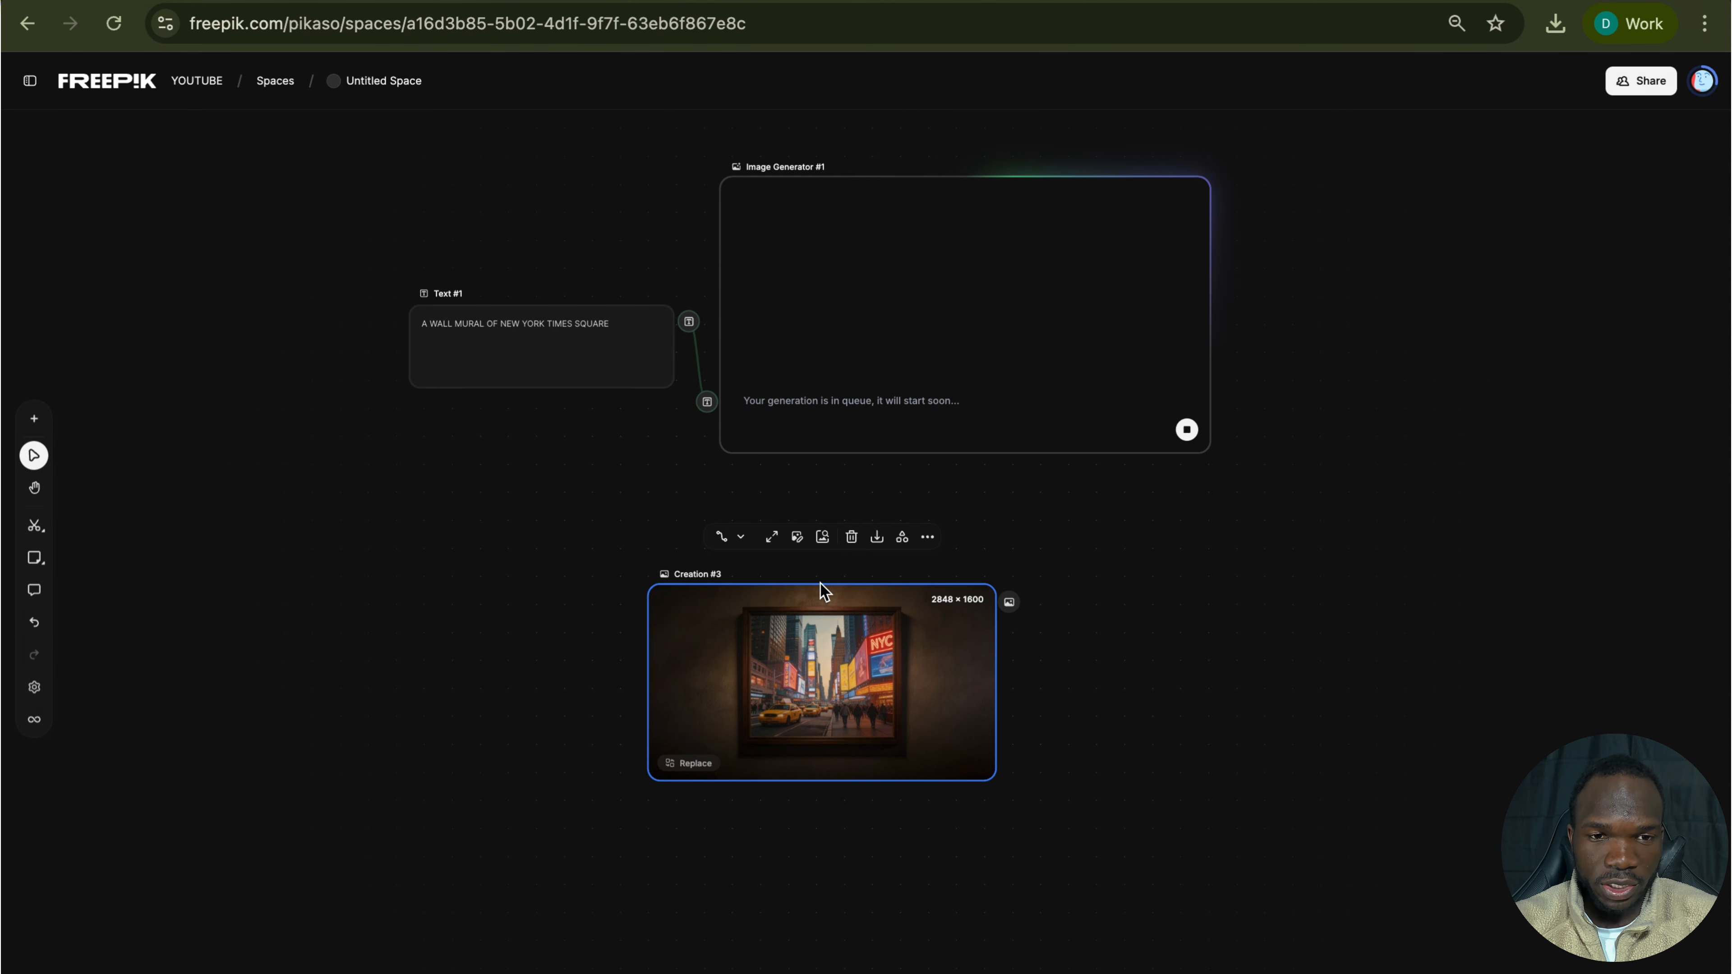
double_click(986, 353)
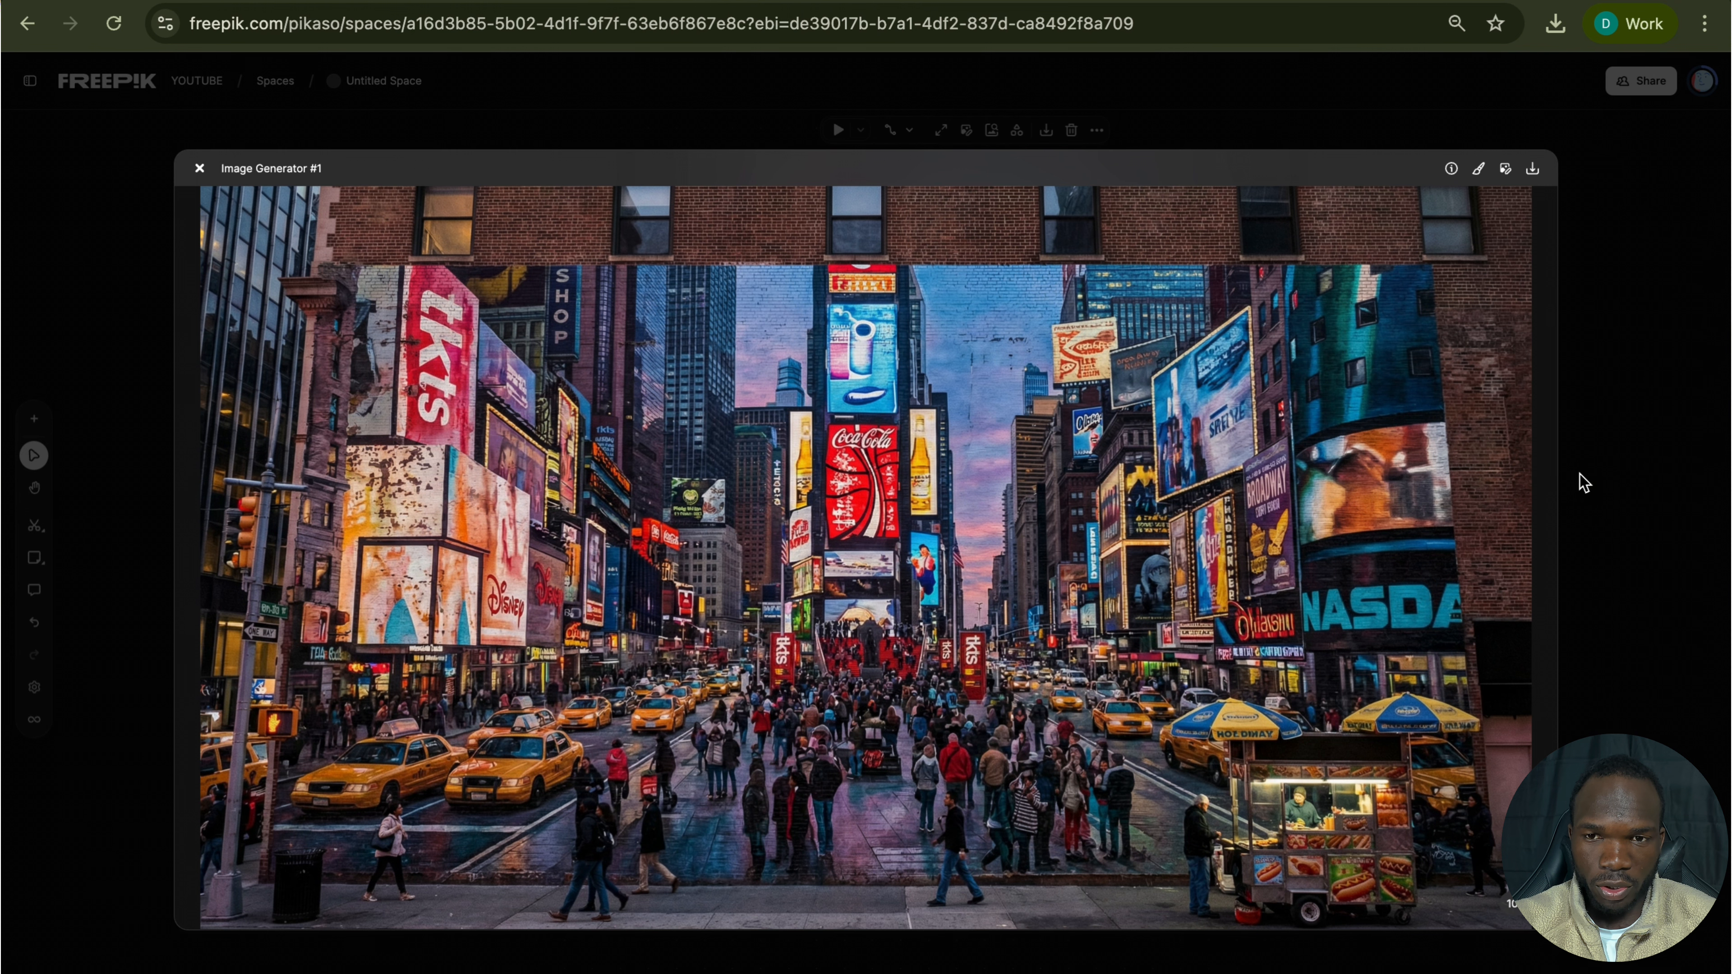
Close the viewer and move Text #1 and the generator up out of the way
key(Escape)
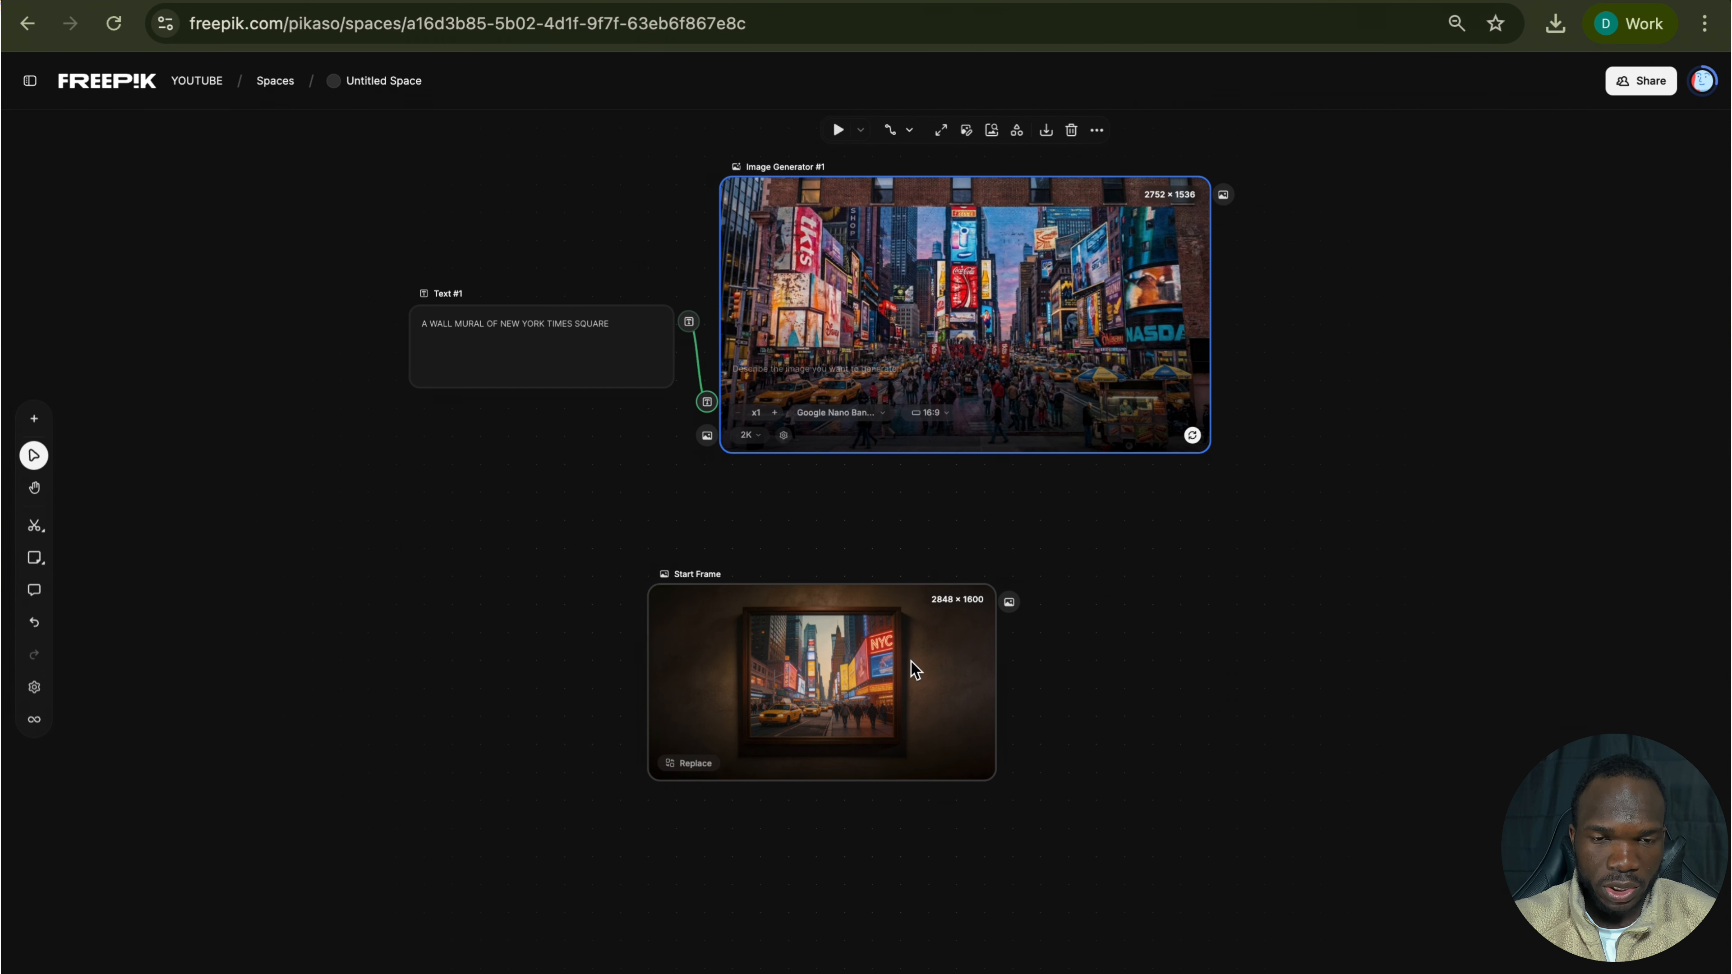
scroll(929, 653, up, 2)
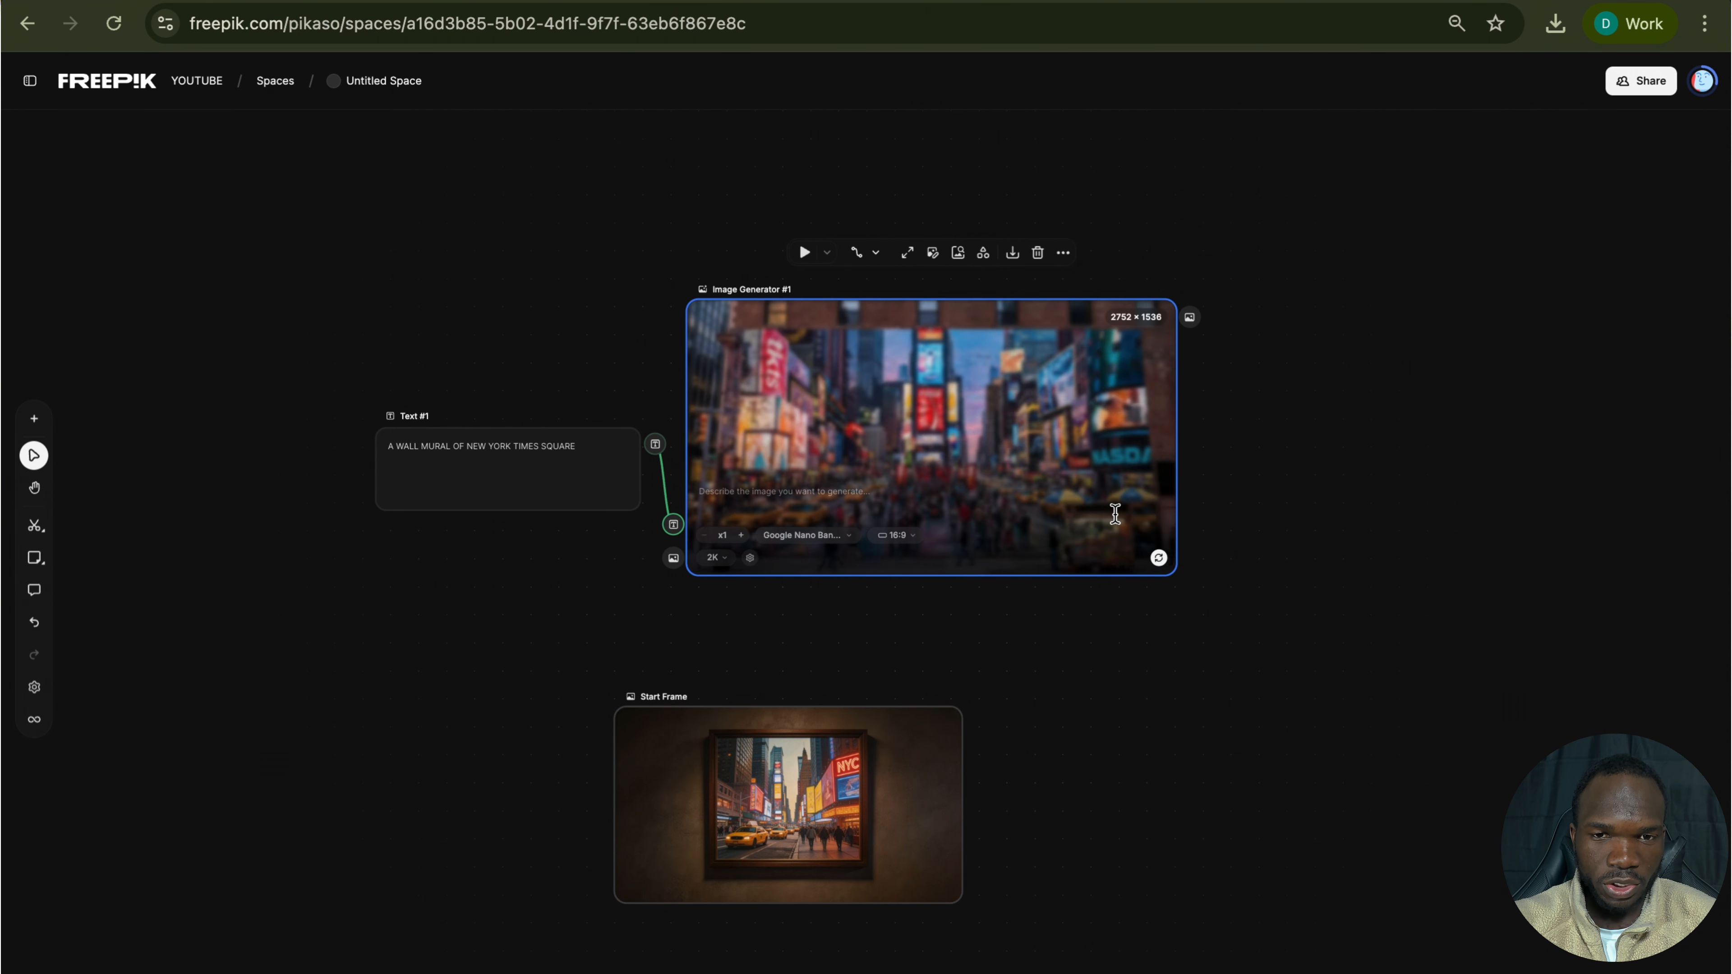
shift+click(568, 452)
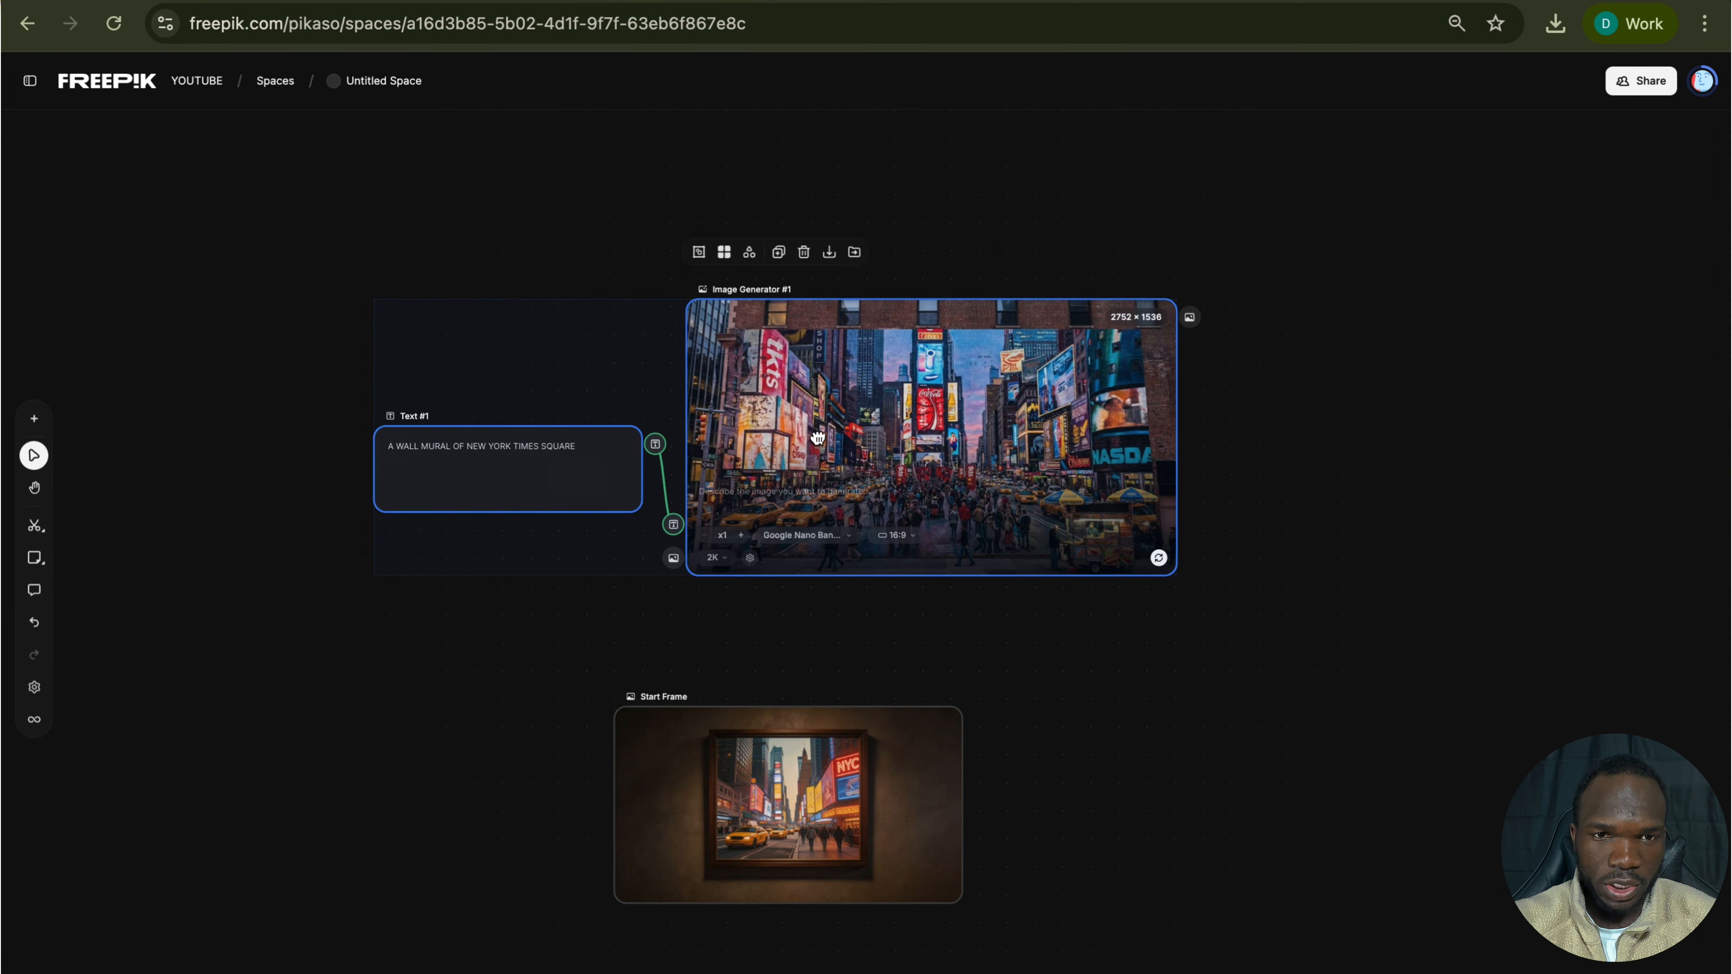
drag(818, 438, 850, 88)
scroll(816, 424, down, 5)
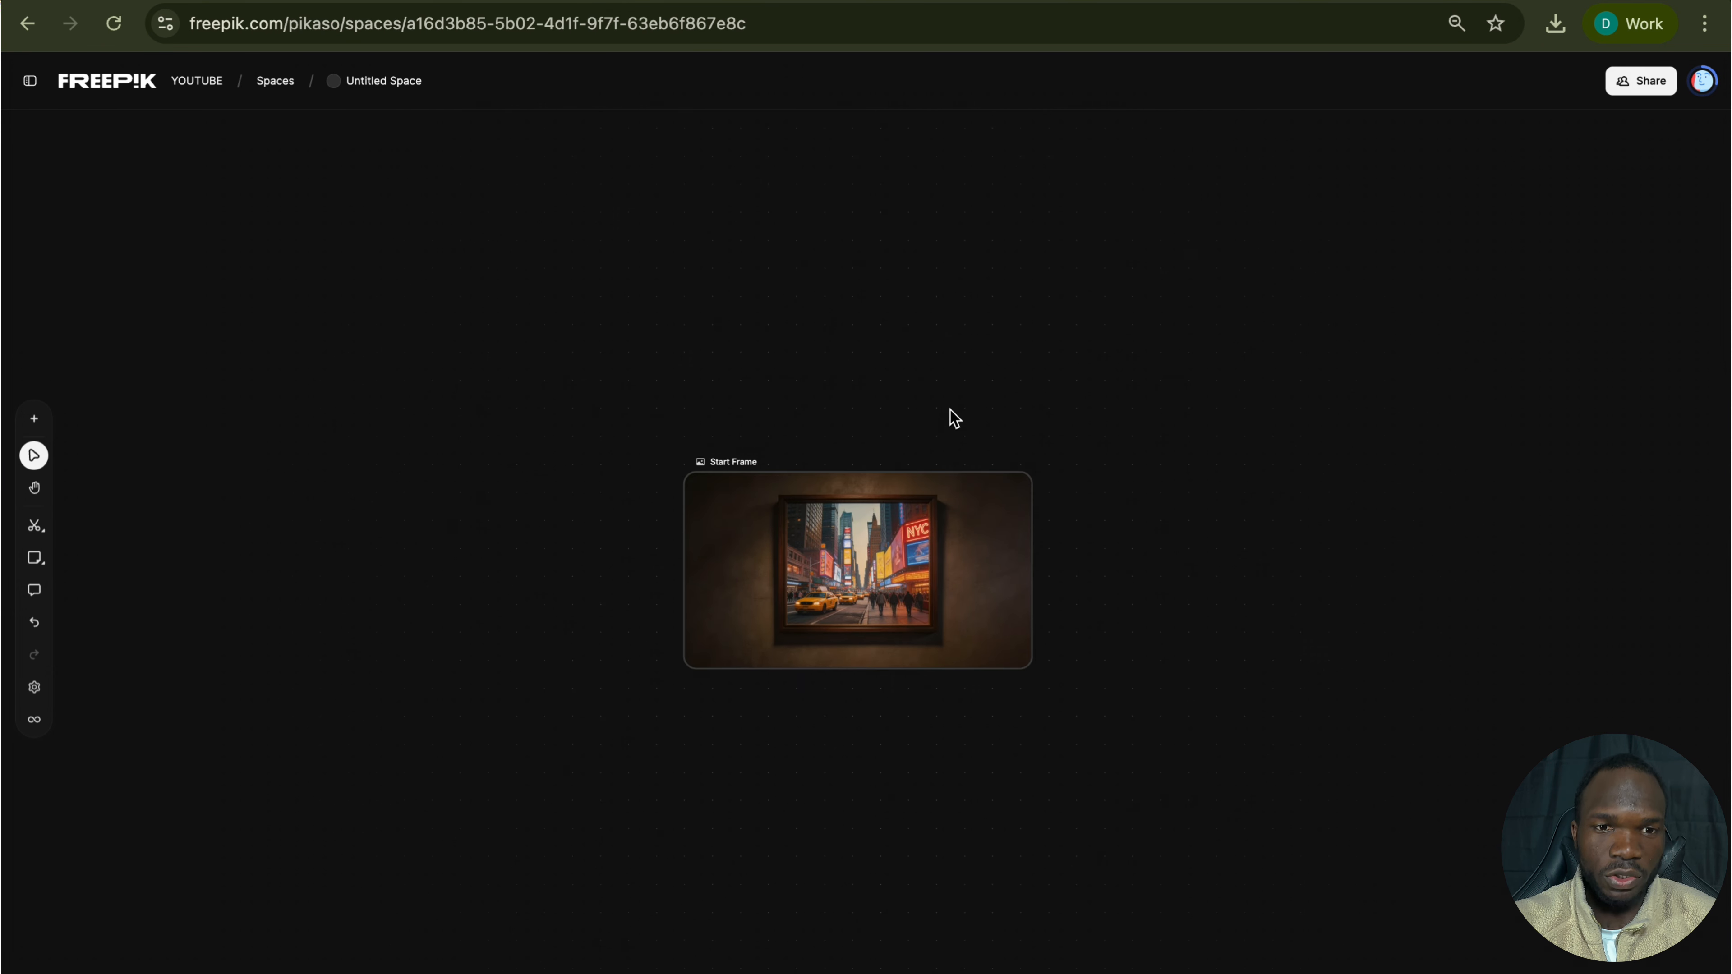
scroll(945, 402, down, 3)
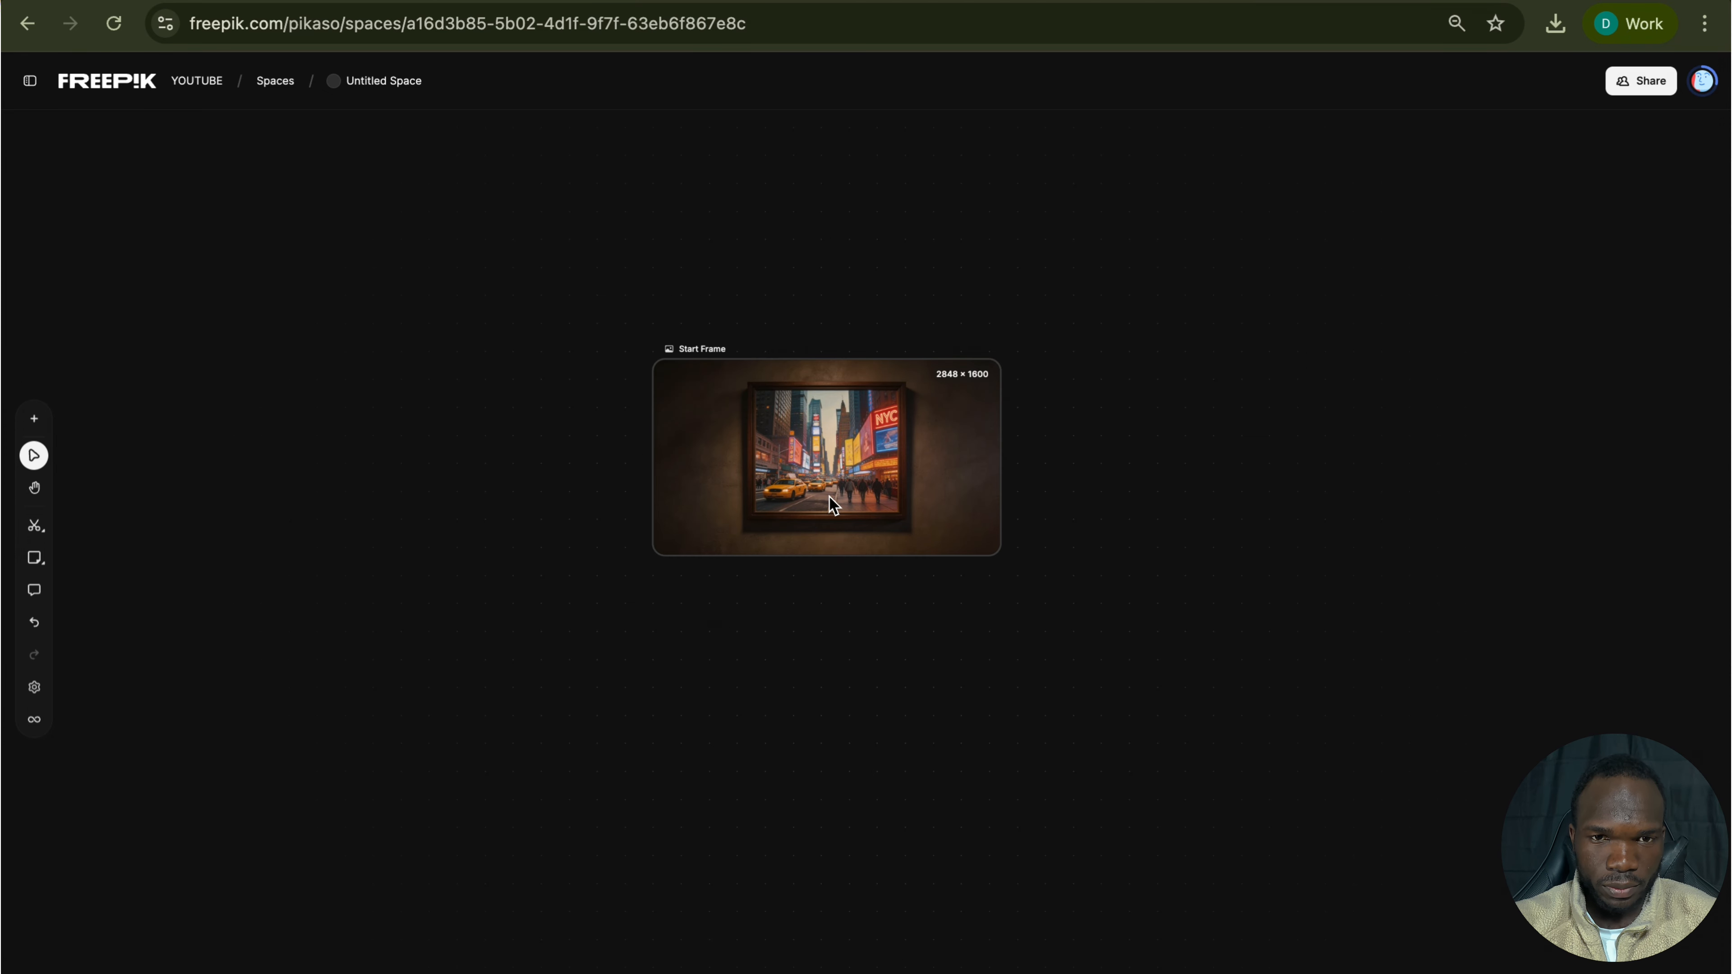
Shift the Start Frame painting left and add an empty text node beside it
drag(827, 495, 790, 496)
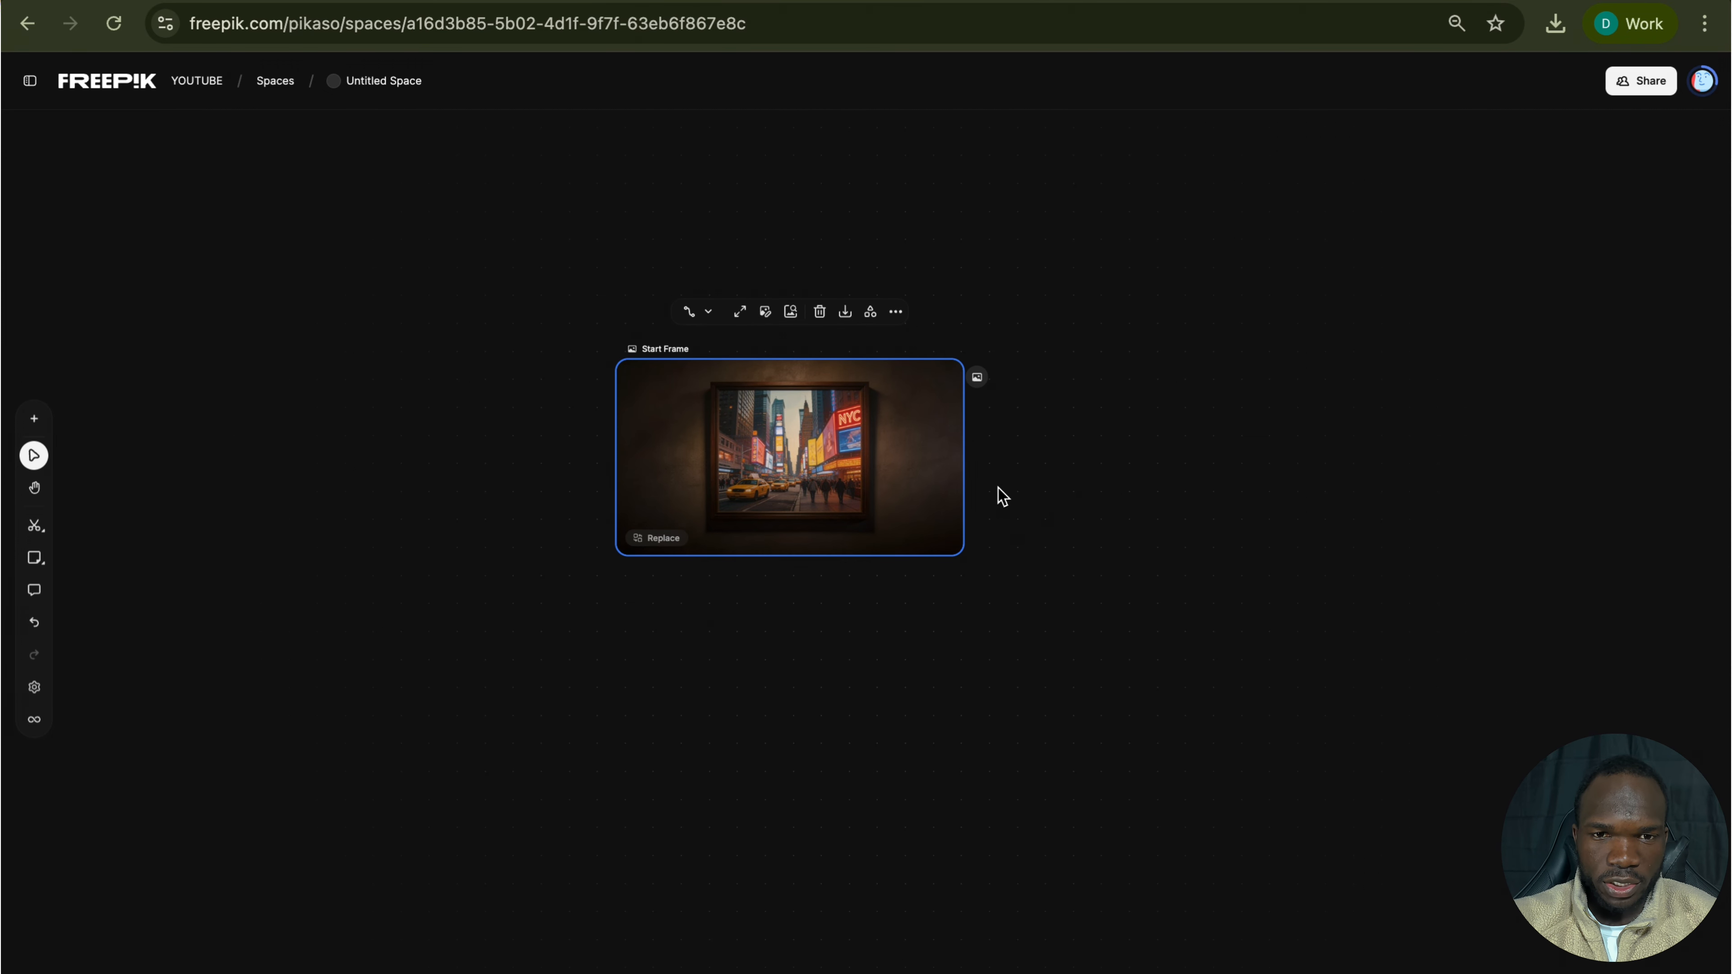
double_click(1002, 463)
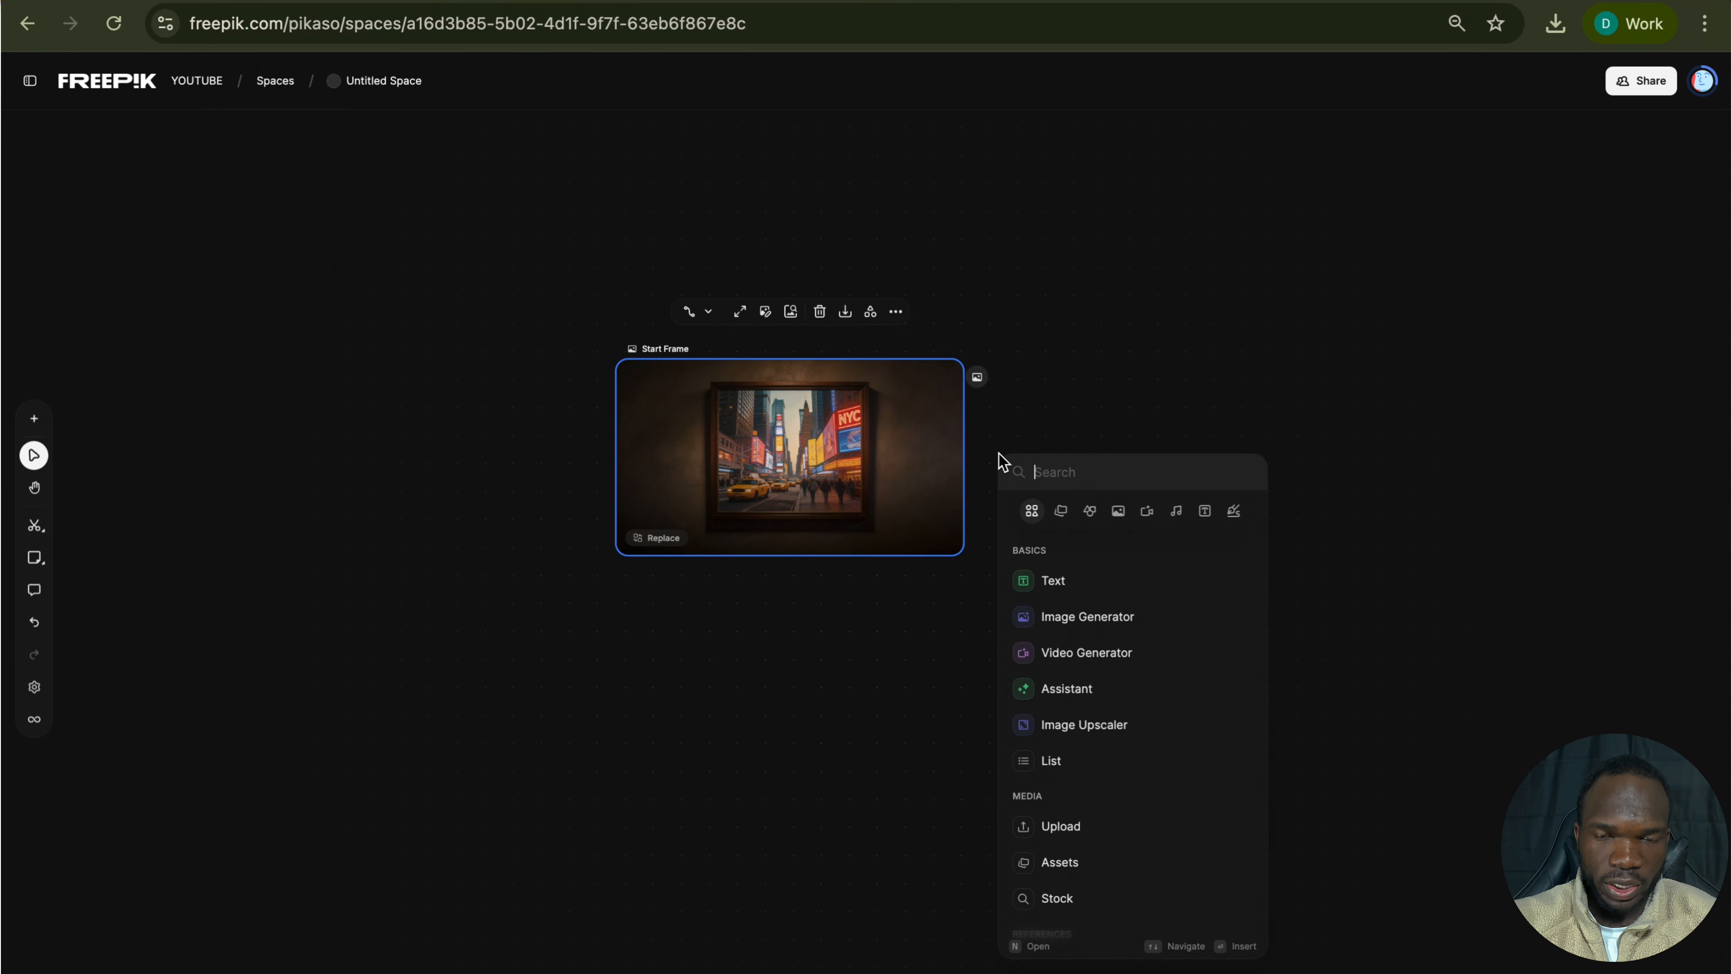
click(1082, 579)
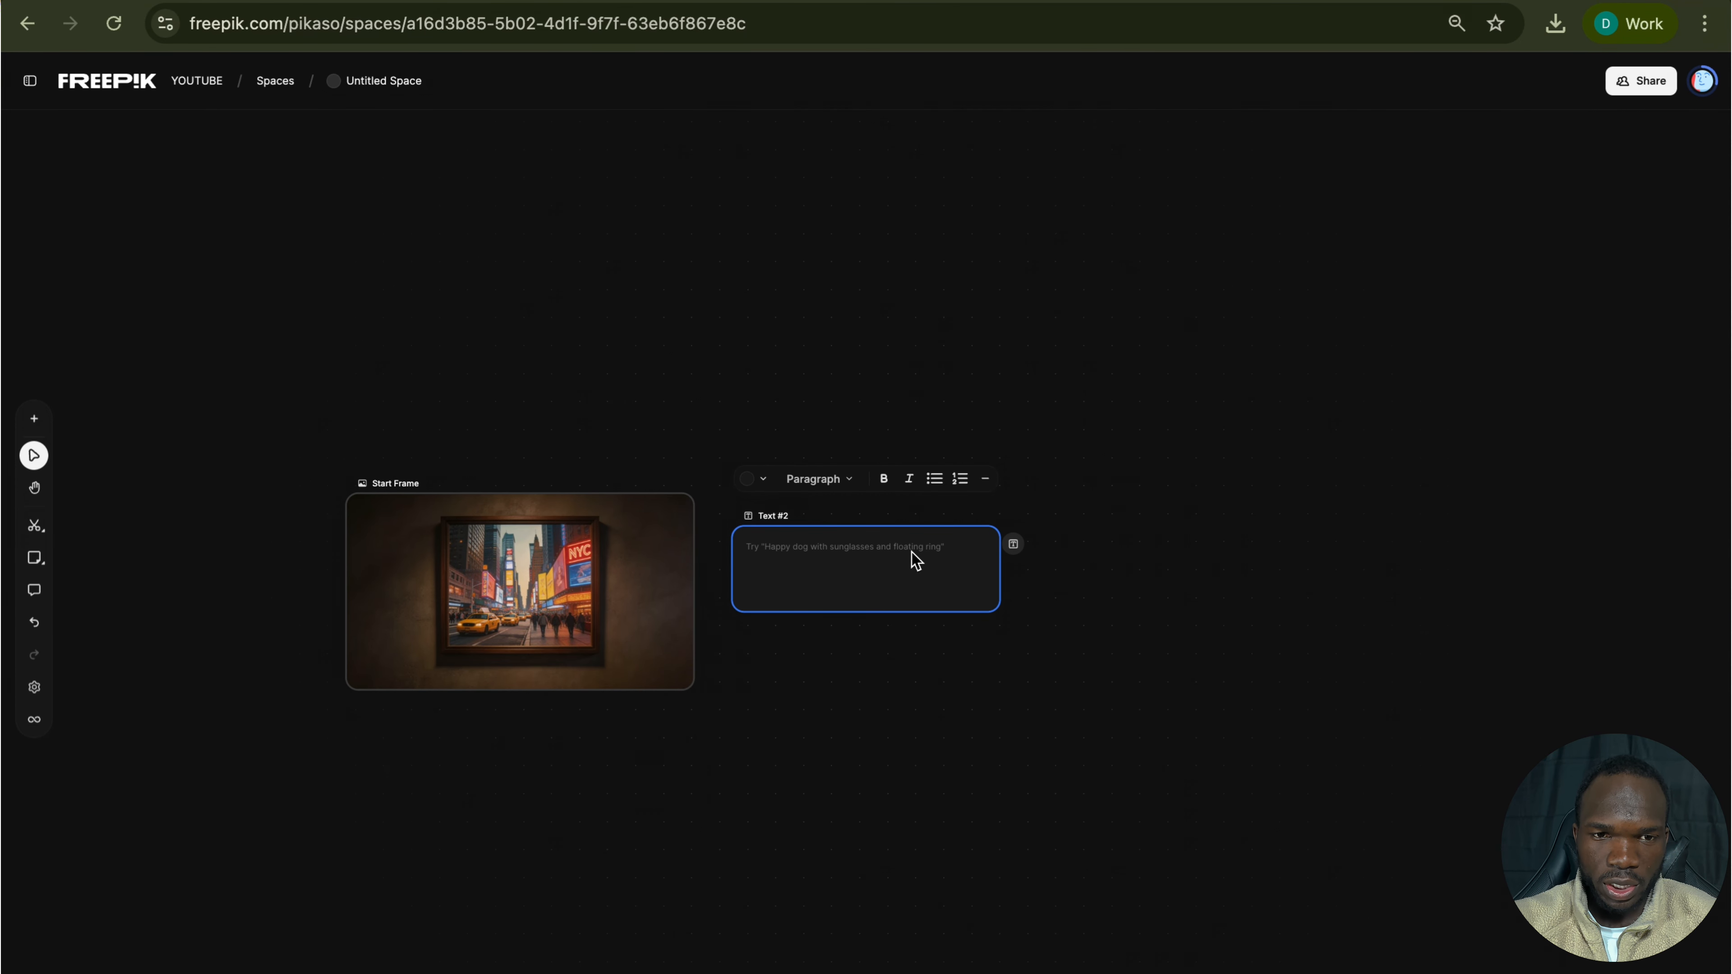
Place the new Text #2 node directly beneath the Start Frame painting
drag(882, 582, 611, 777)
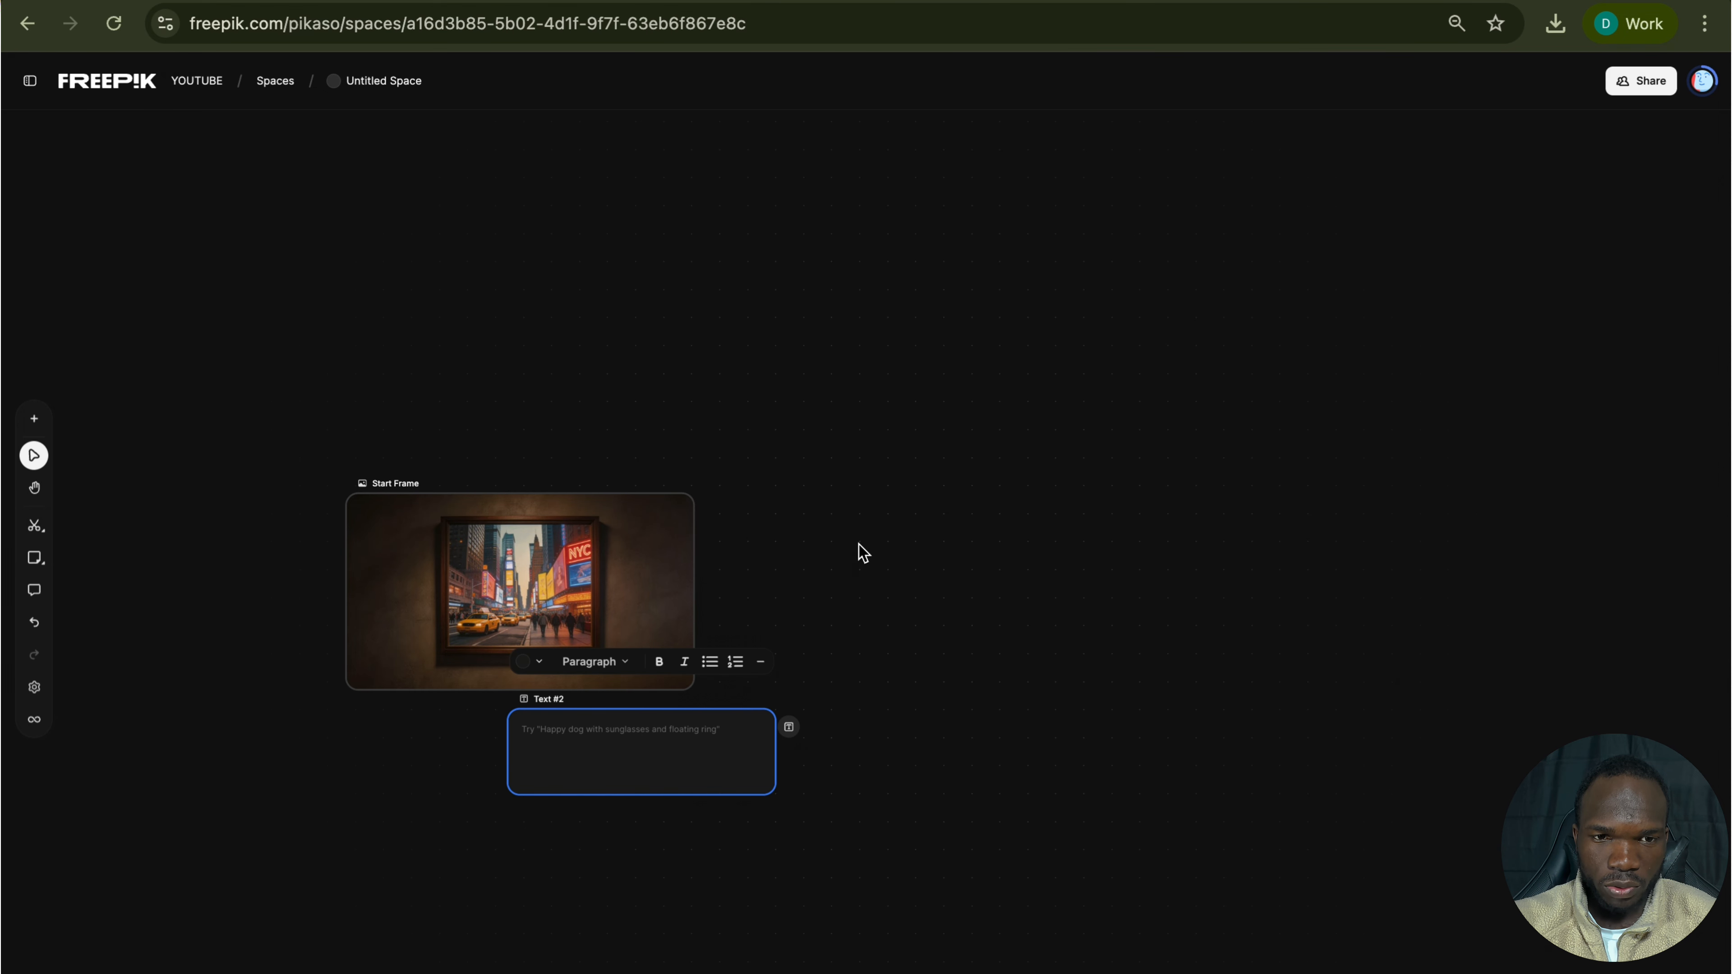
drag(773, 633, 731, 634)
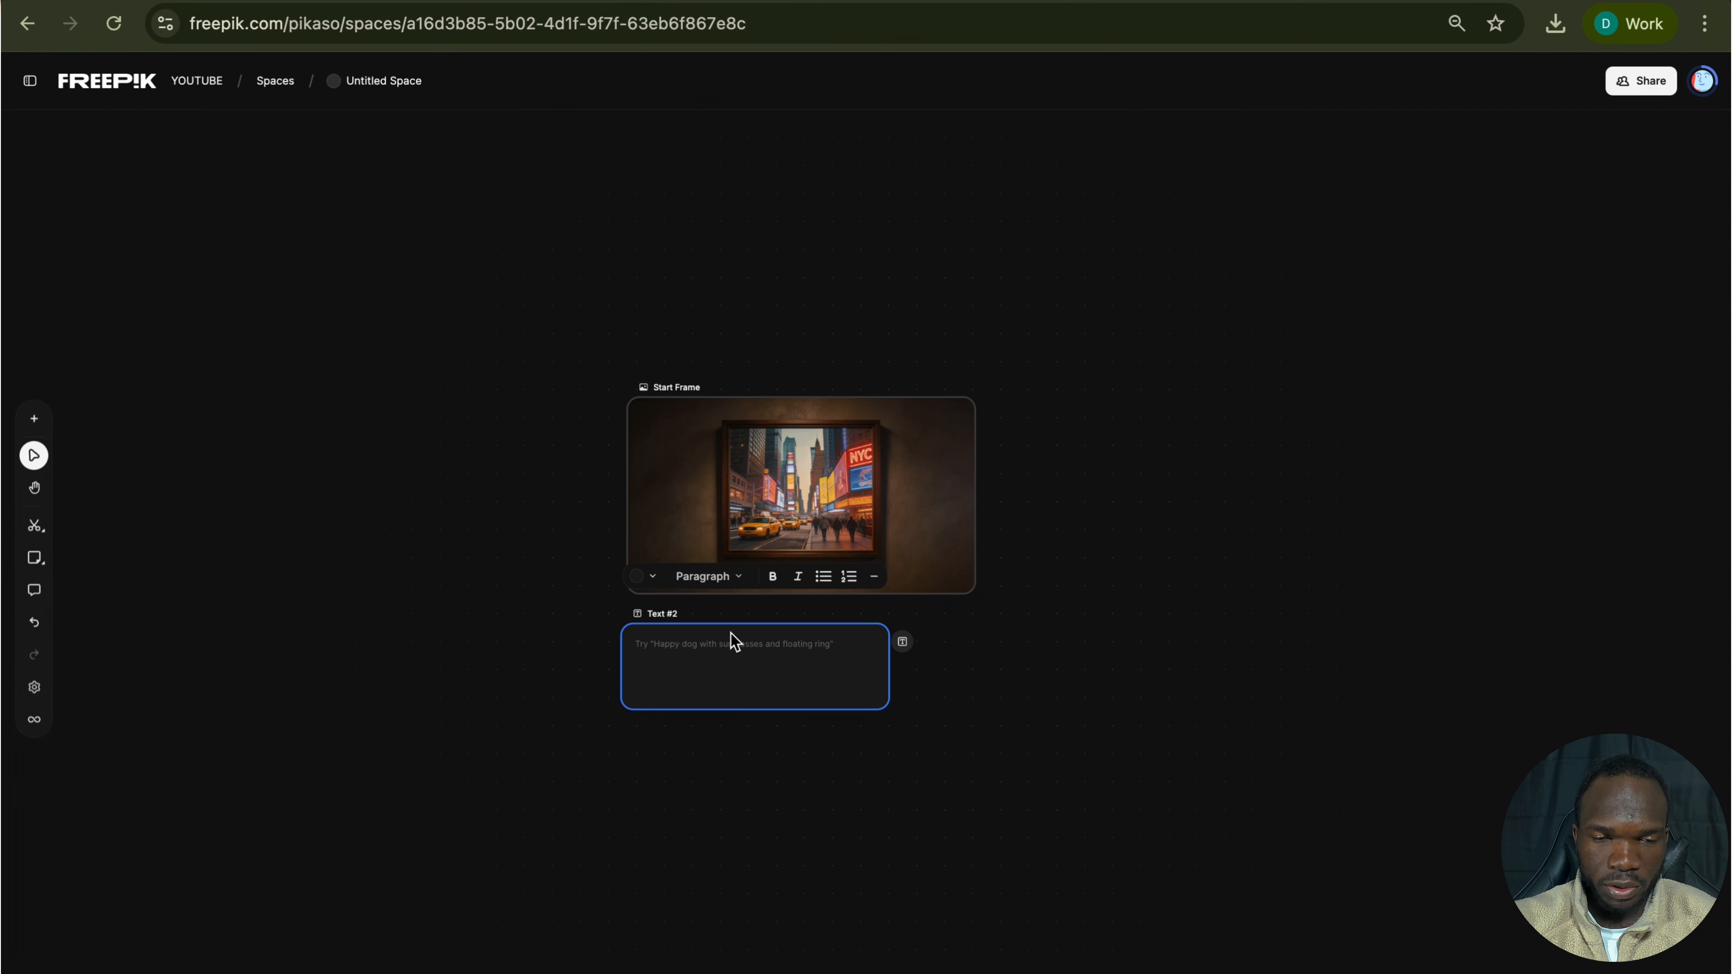
scroll(1099, 551, down, 1)
scroll(1099, 551, down, 5)
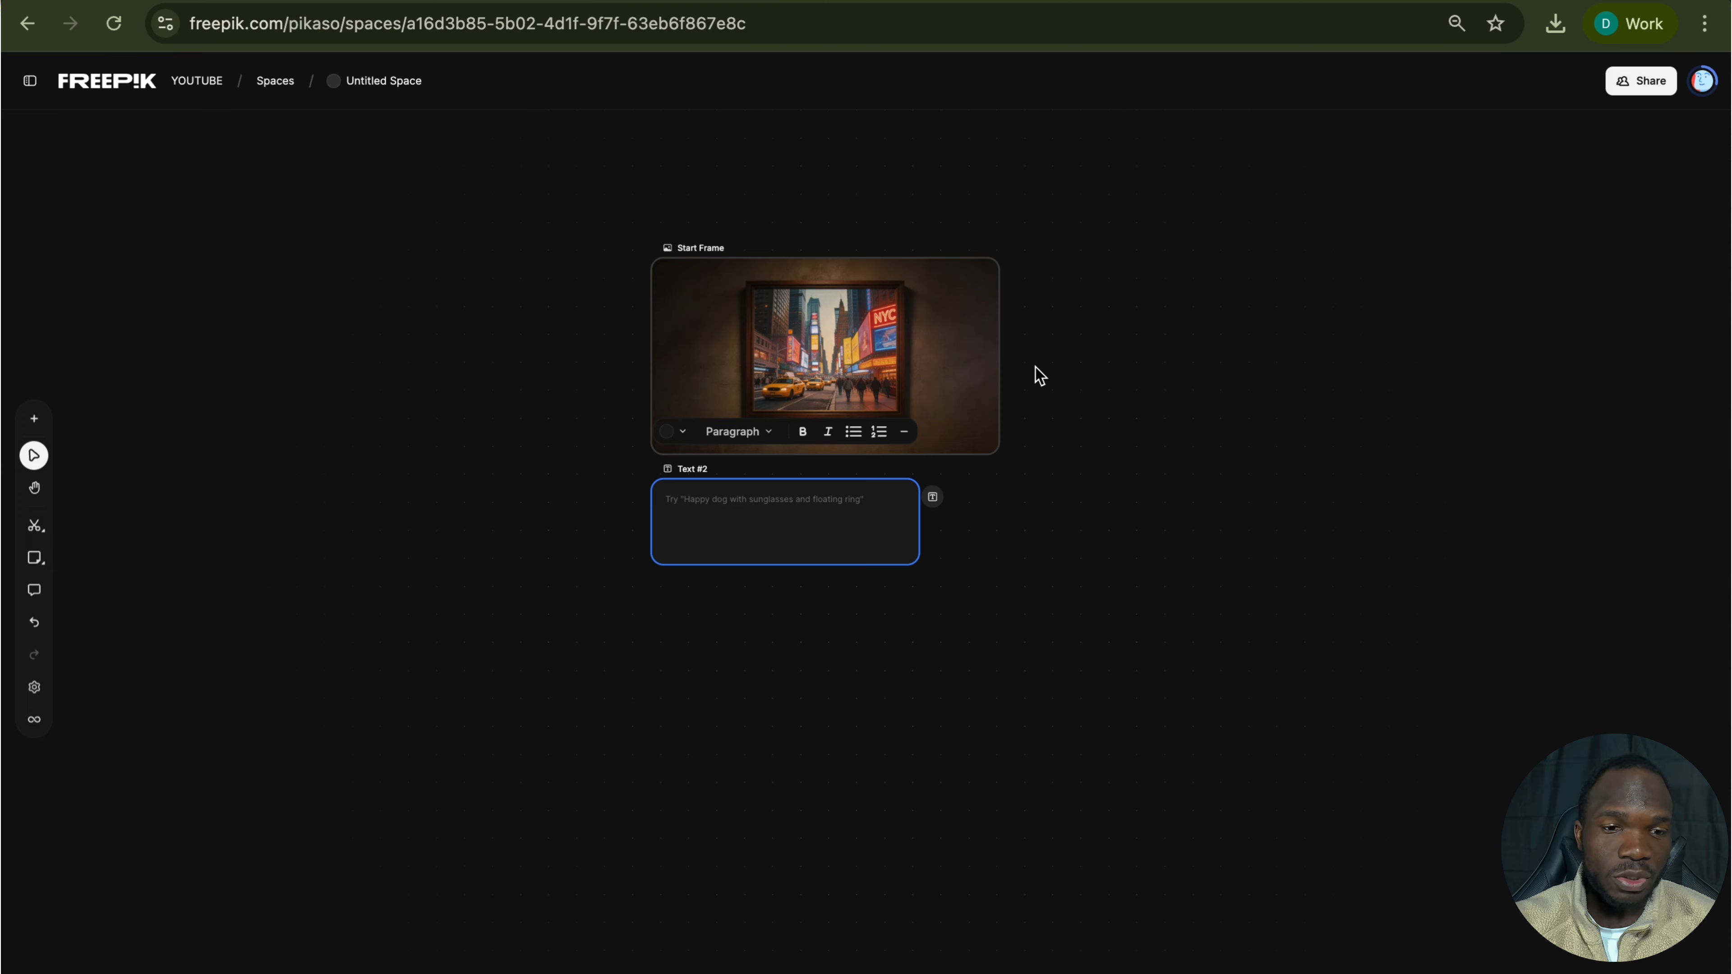
click(932, 356)
click(1065, 392)
scroll(1064, 392, right, 1)
scroll(1065, 393, up, 1)
Attach a new Image Generator to the Text #2 output
click(785, 599)
drag(862, 547, 1102, 539)
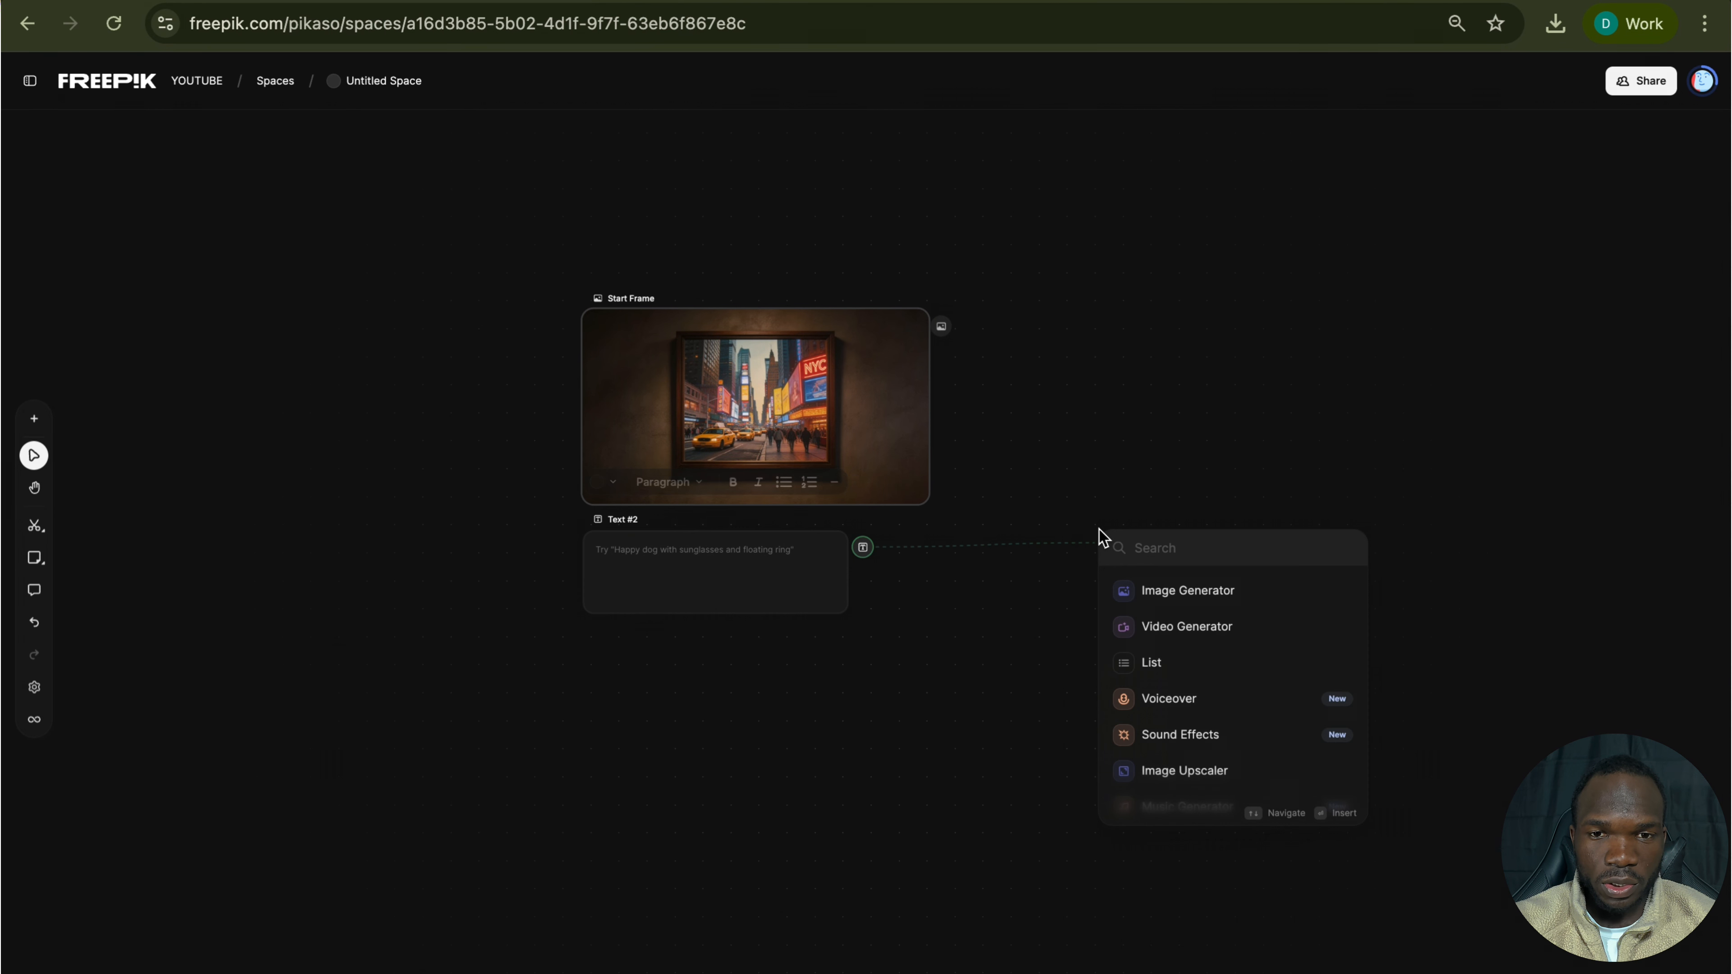
click(1210, 597)
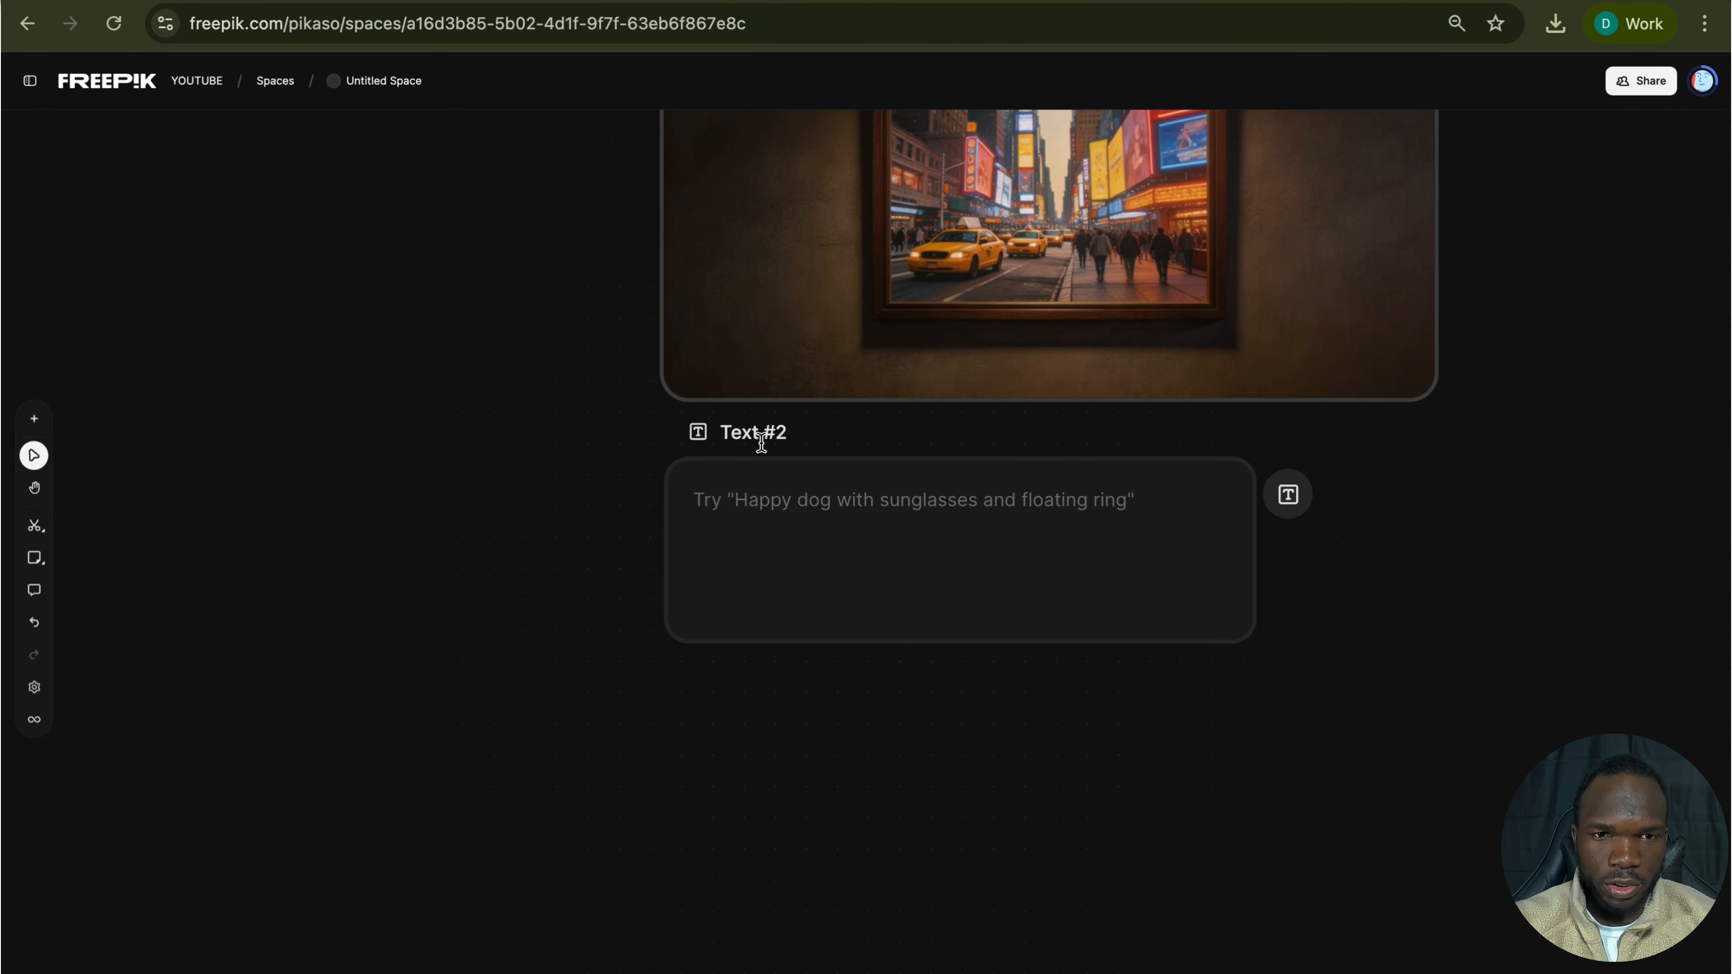
Rename the Text #2 node to 'End Frame Prompt'
click(760, 442)
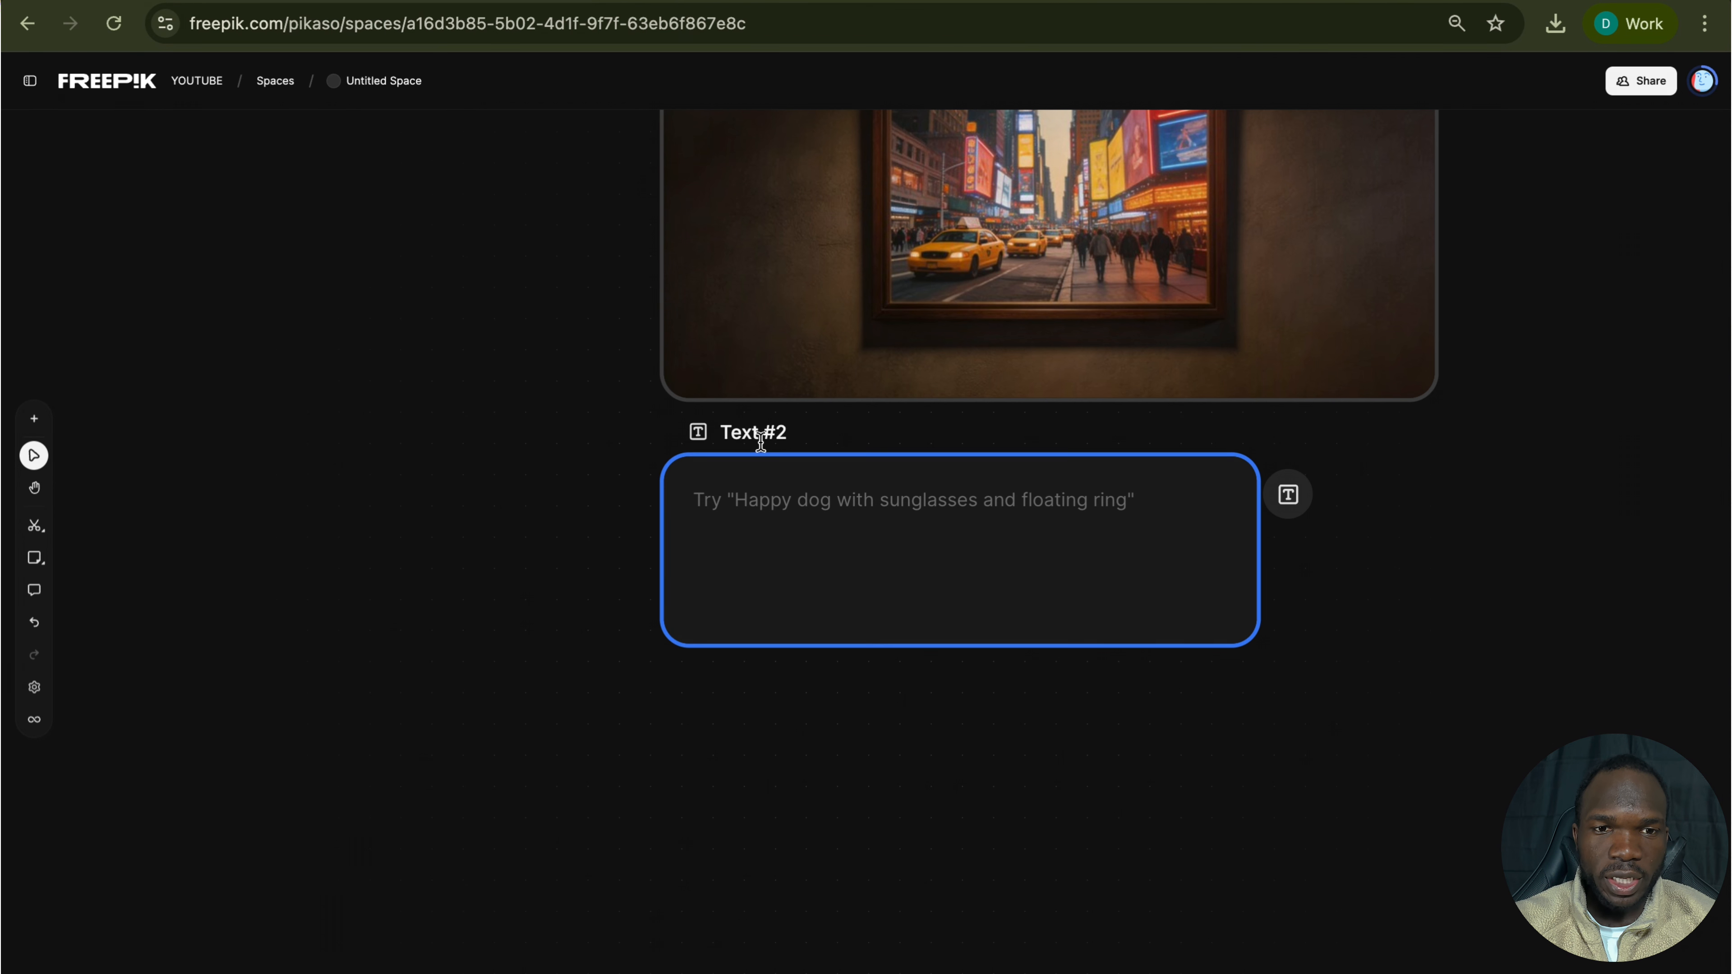
double_click(761, 436)
text(End Frame P)
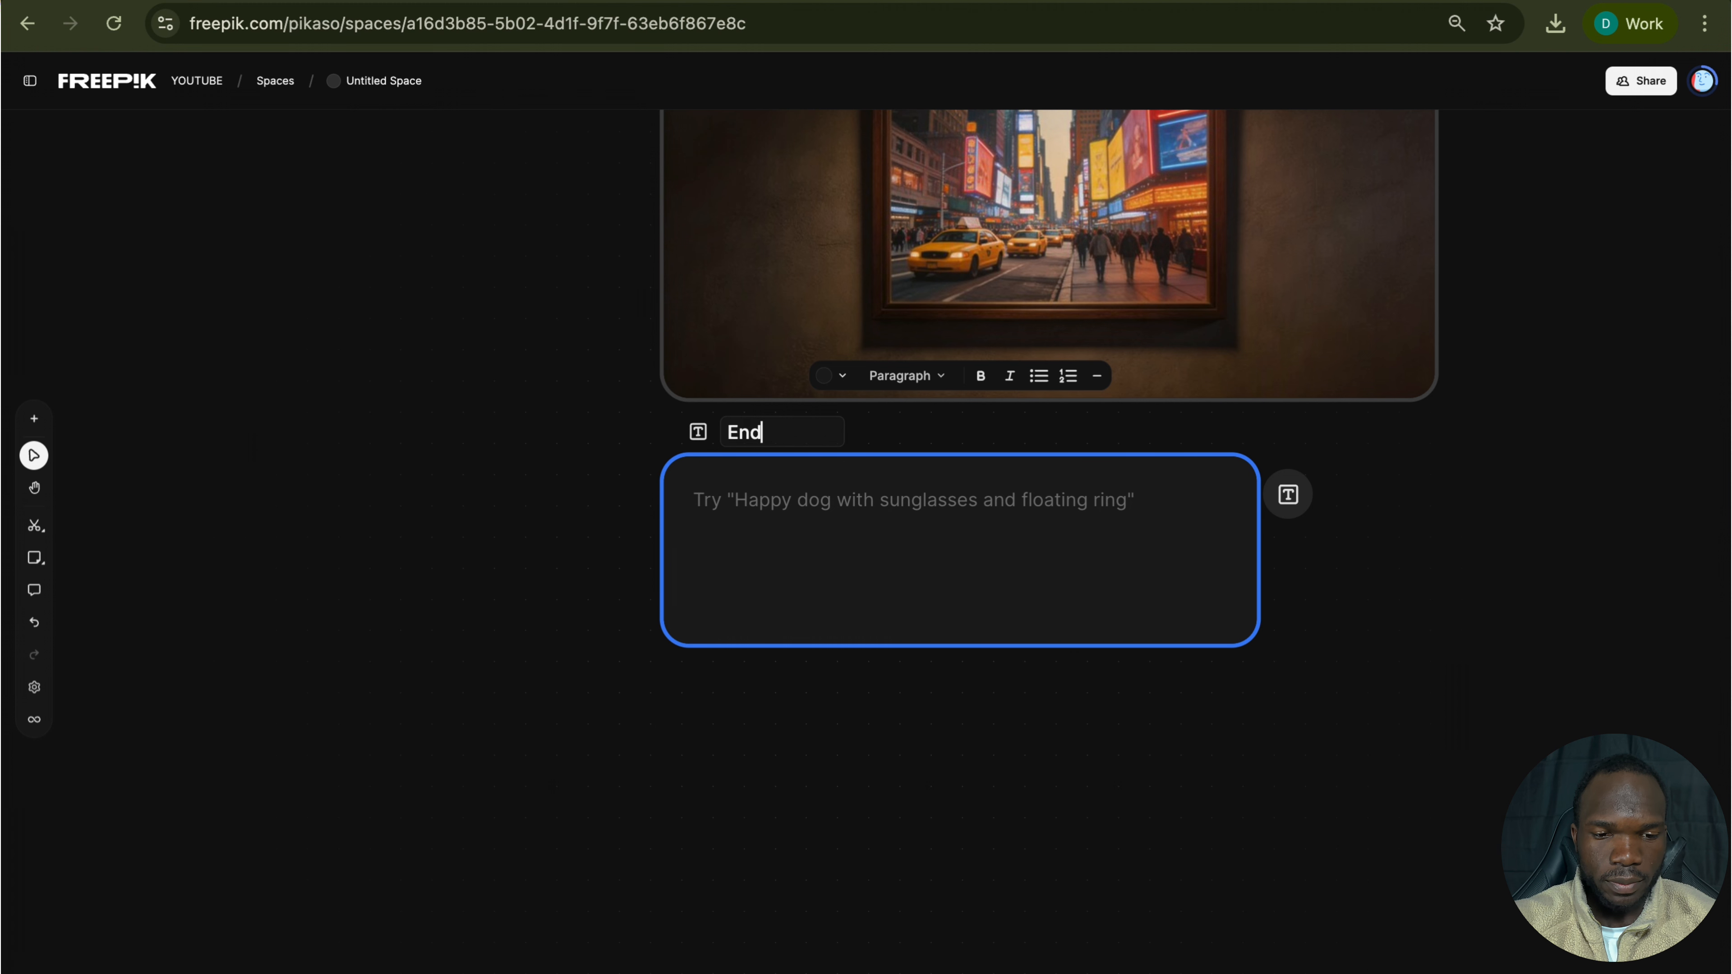
text(rompt)
click(1394, 450)
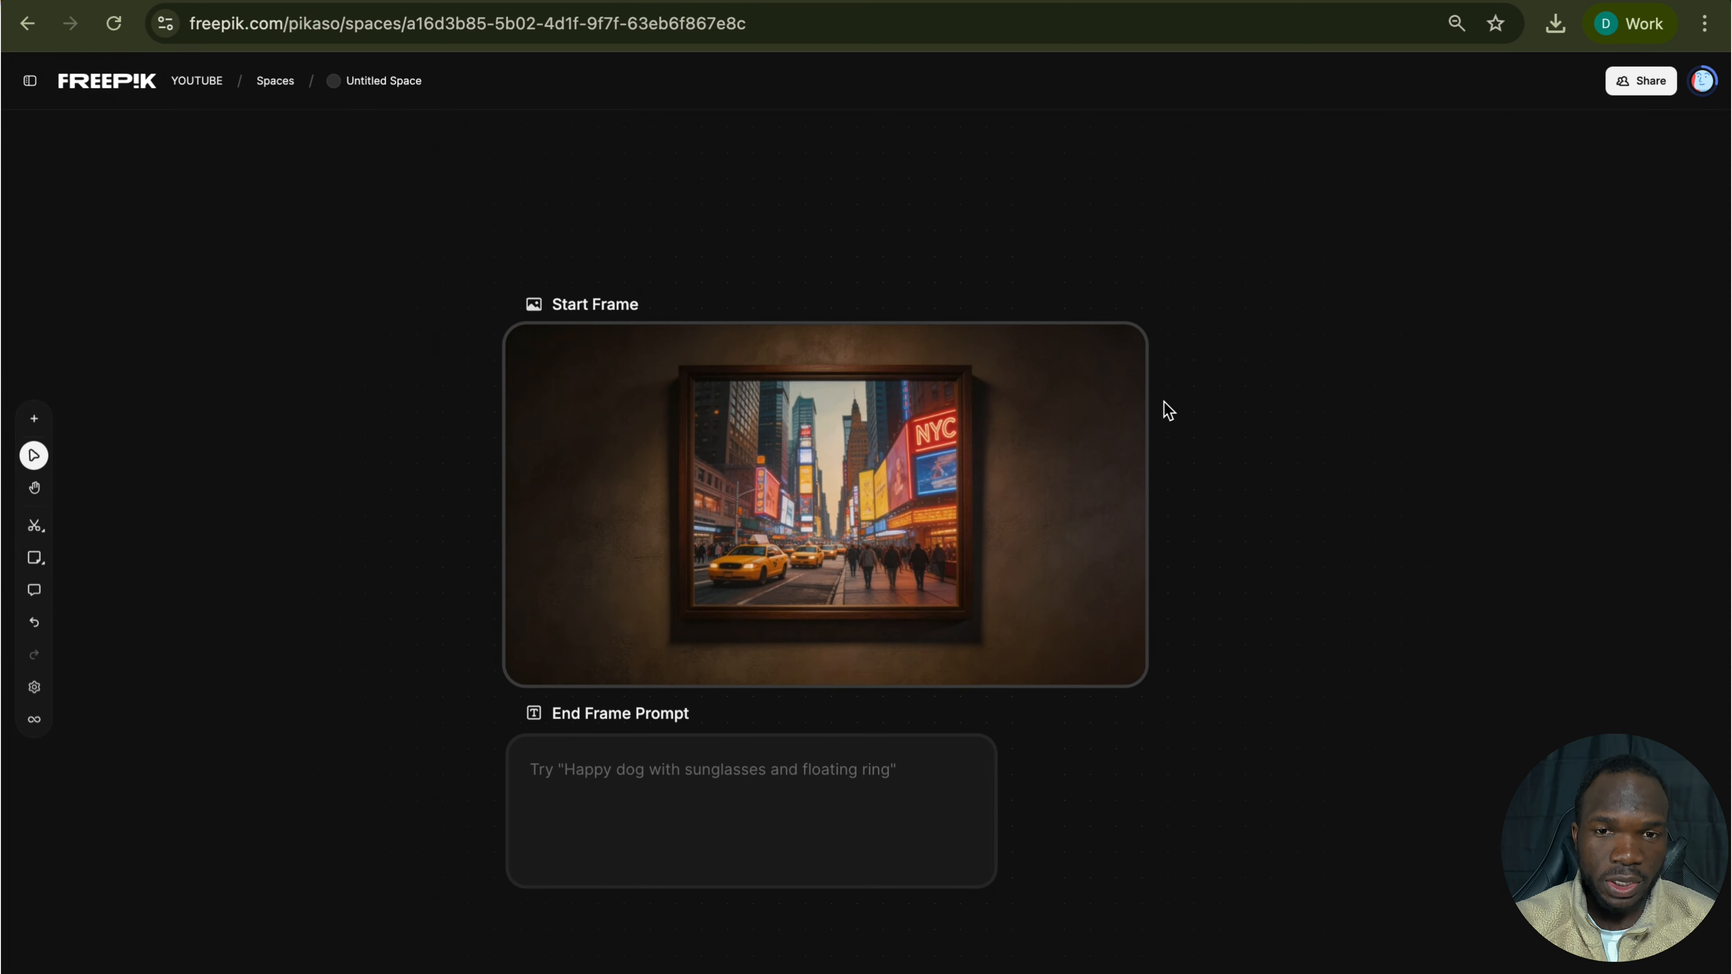
Wire Start Frame and End Frame Prompt into a new Image Generator #2
drag(1167, 358, 1295, 531)
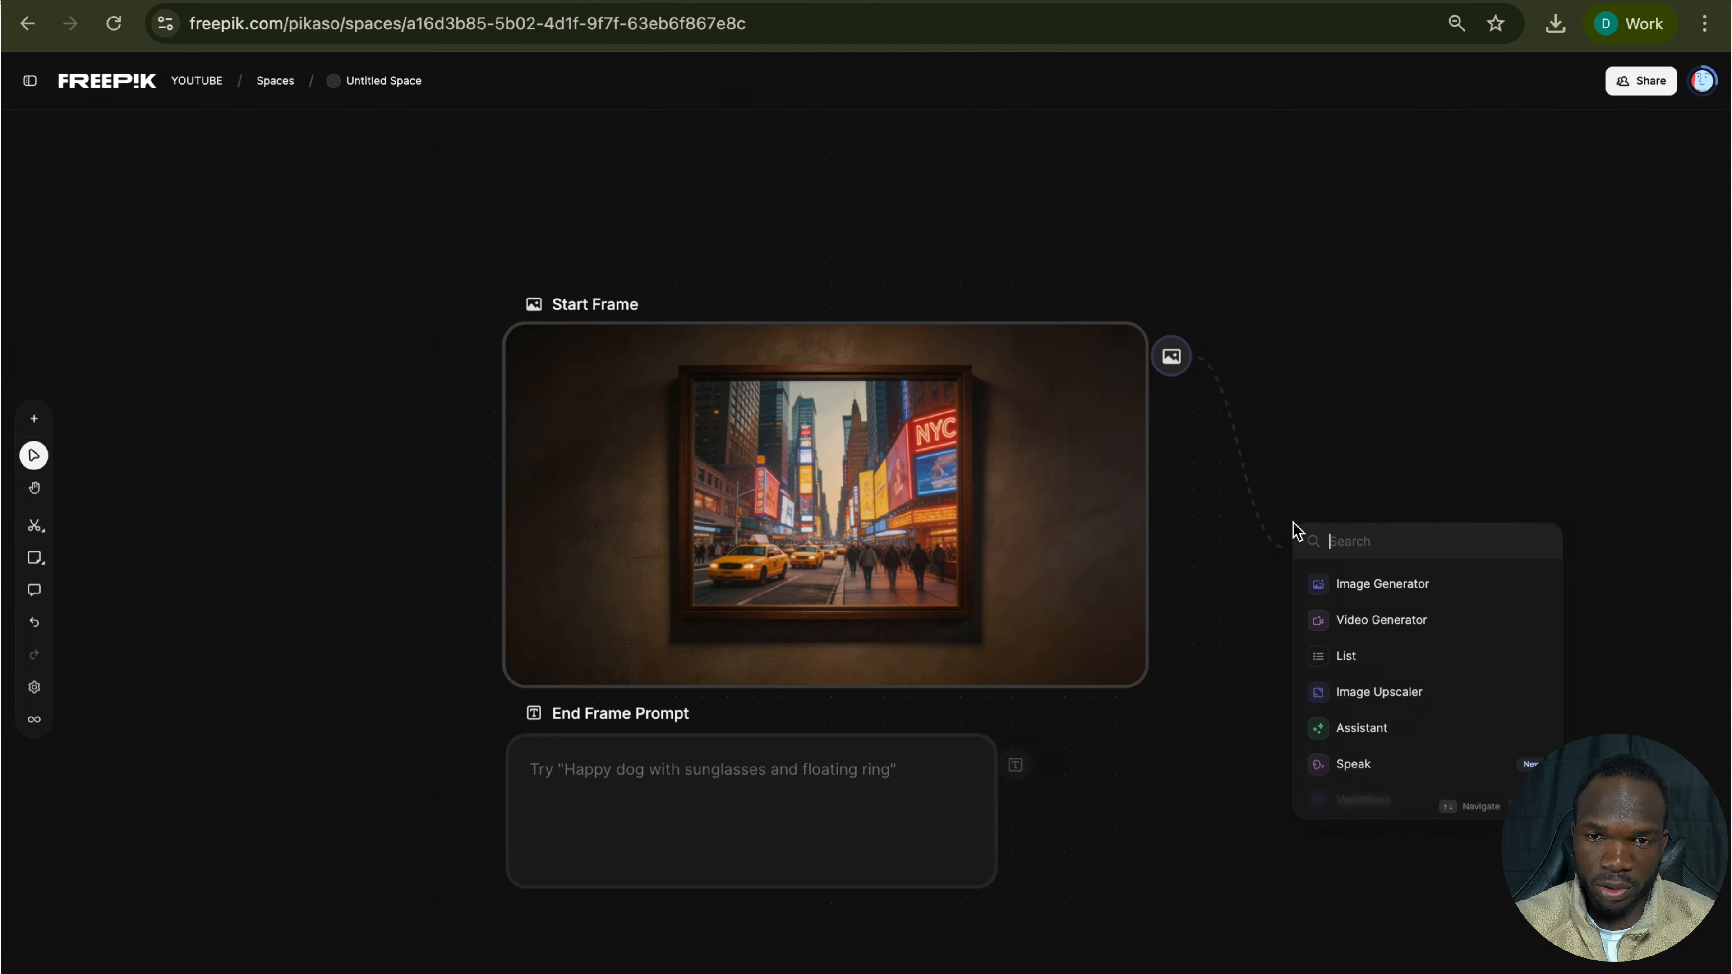
click(1348, 585)
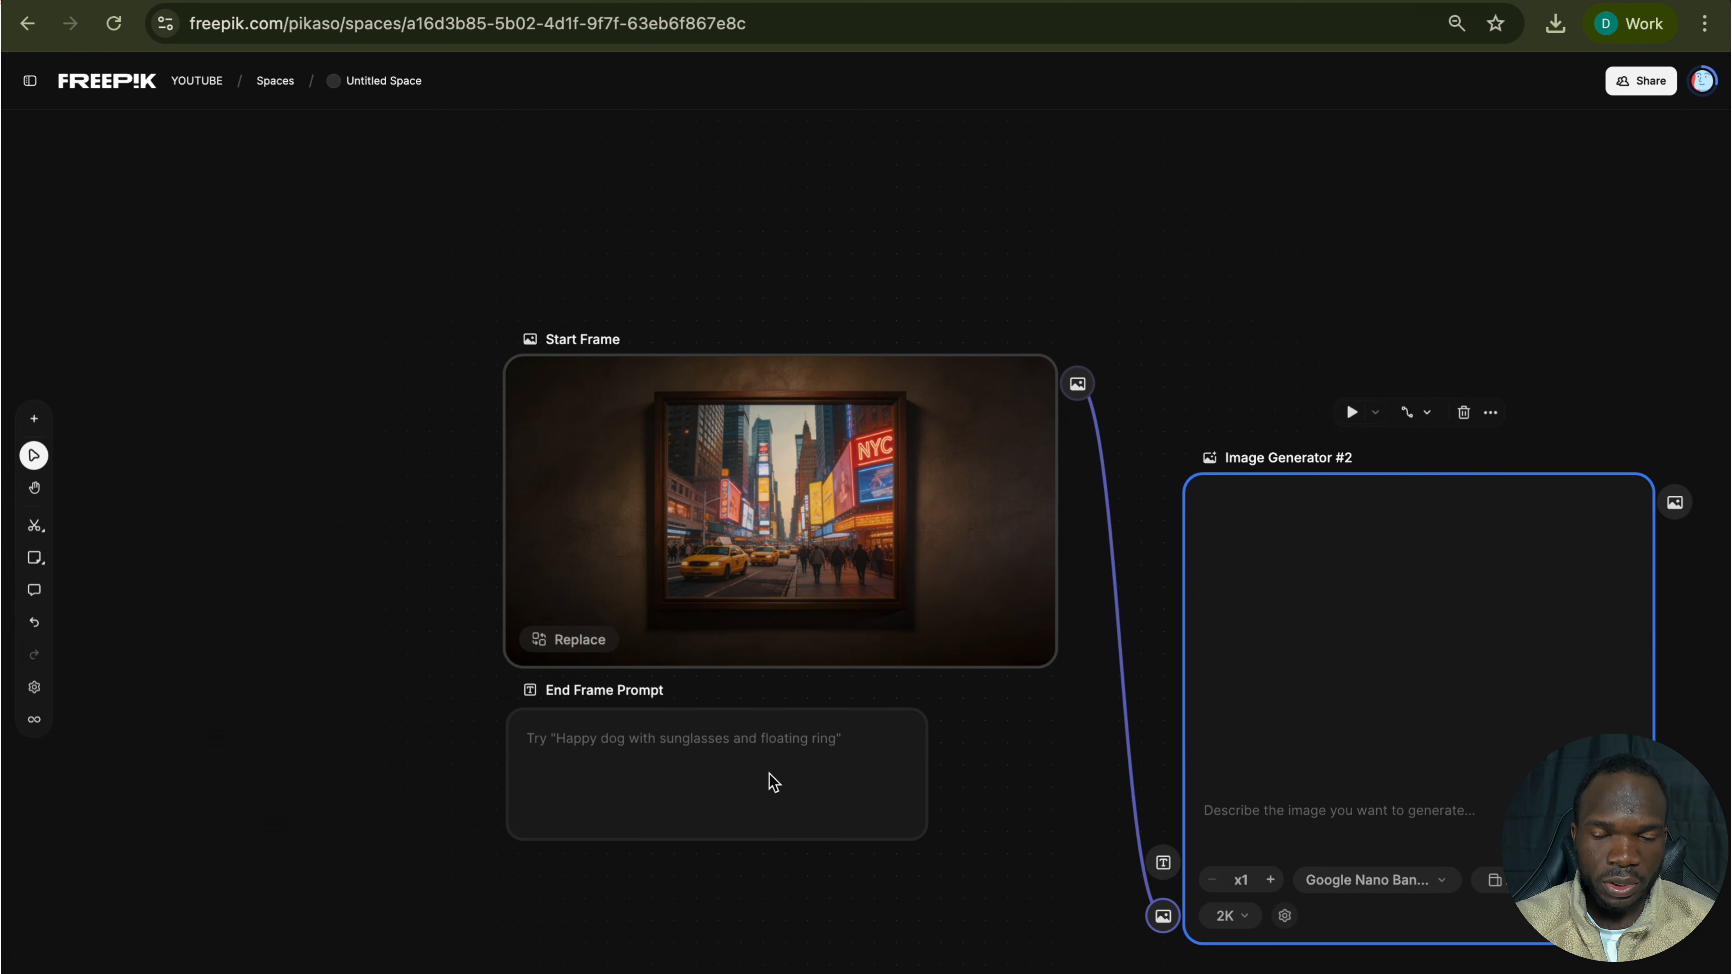
click(774, 782)
drag(951, 738, 1165, 880)
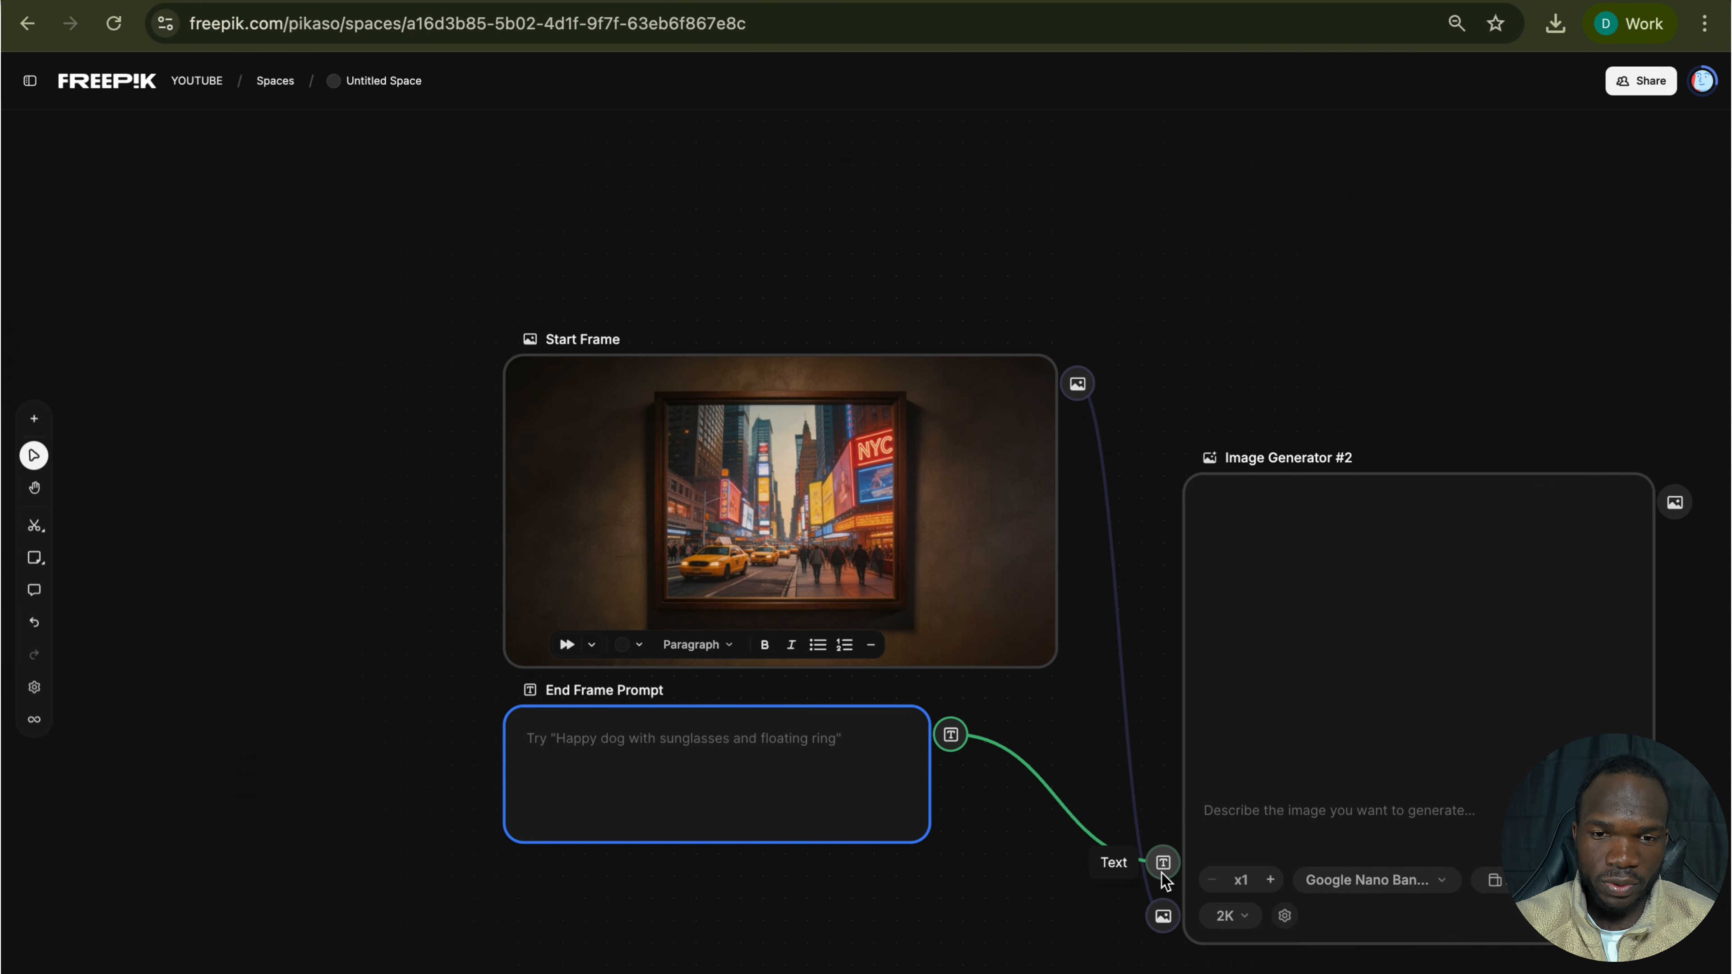
scroll(1032, 528, right, 2)
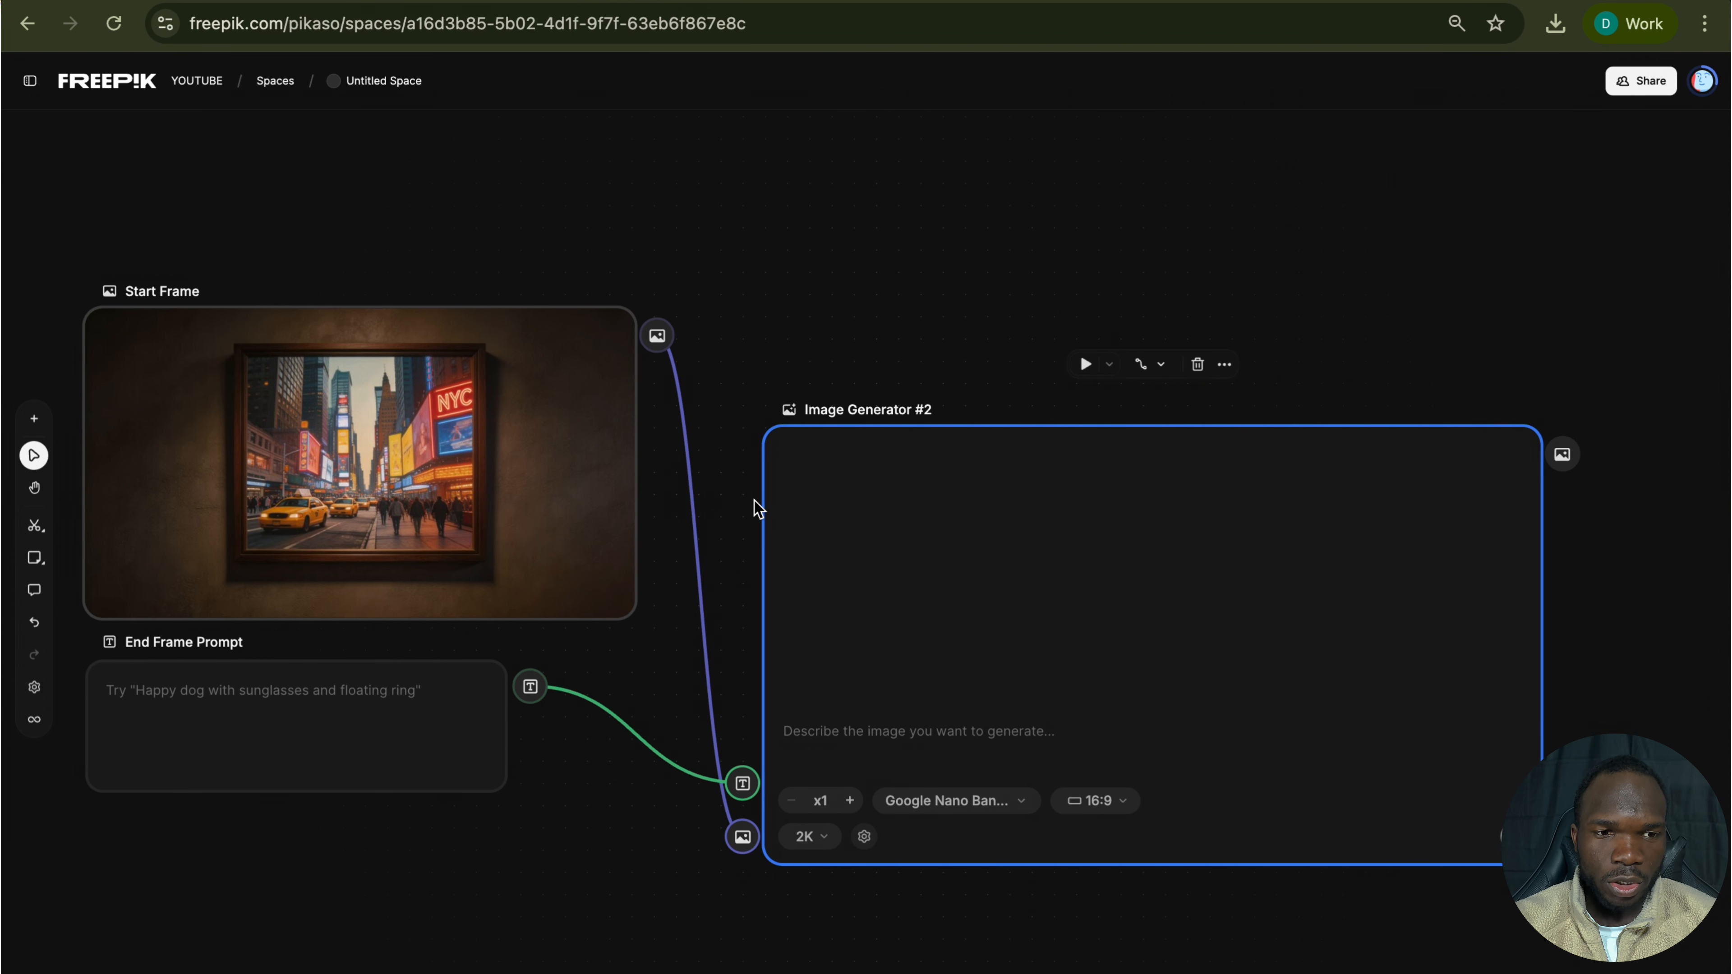
click(603, 452)
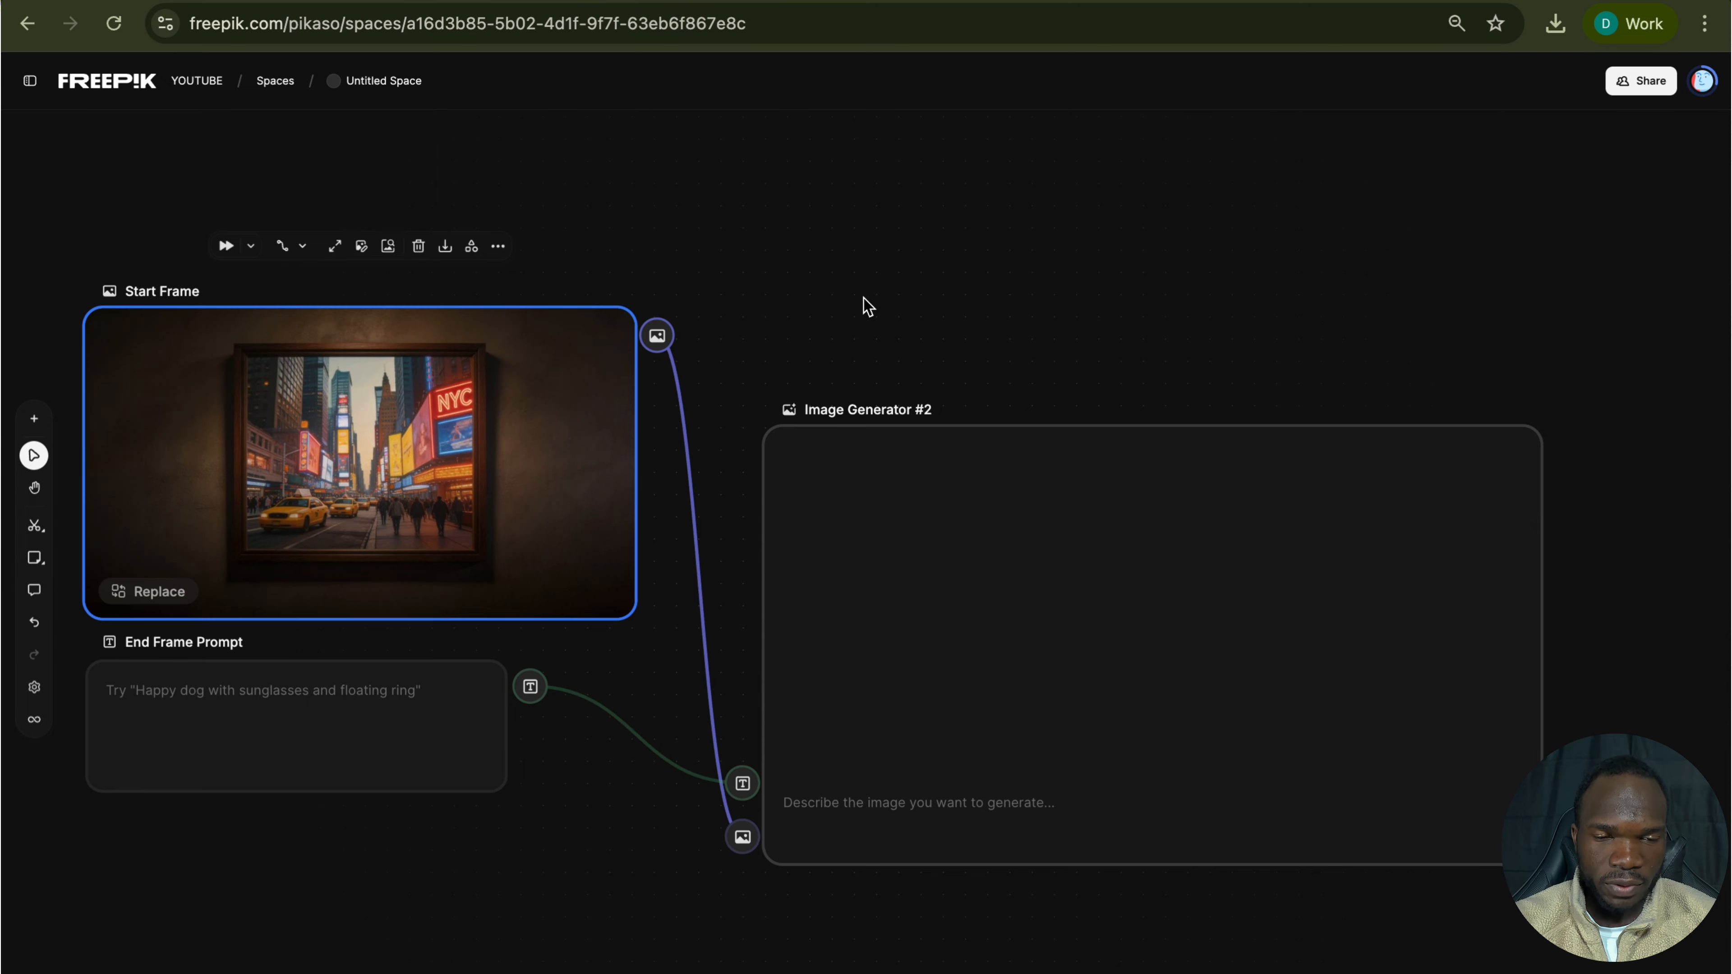
scroll(812, 472, left, 3)
click(586, 690)
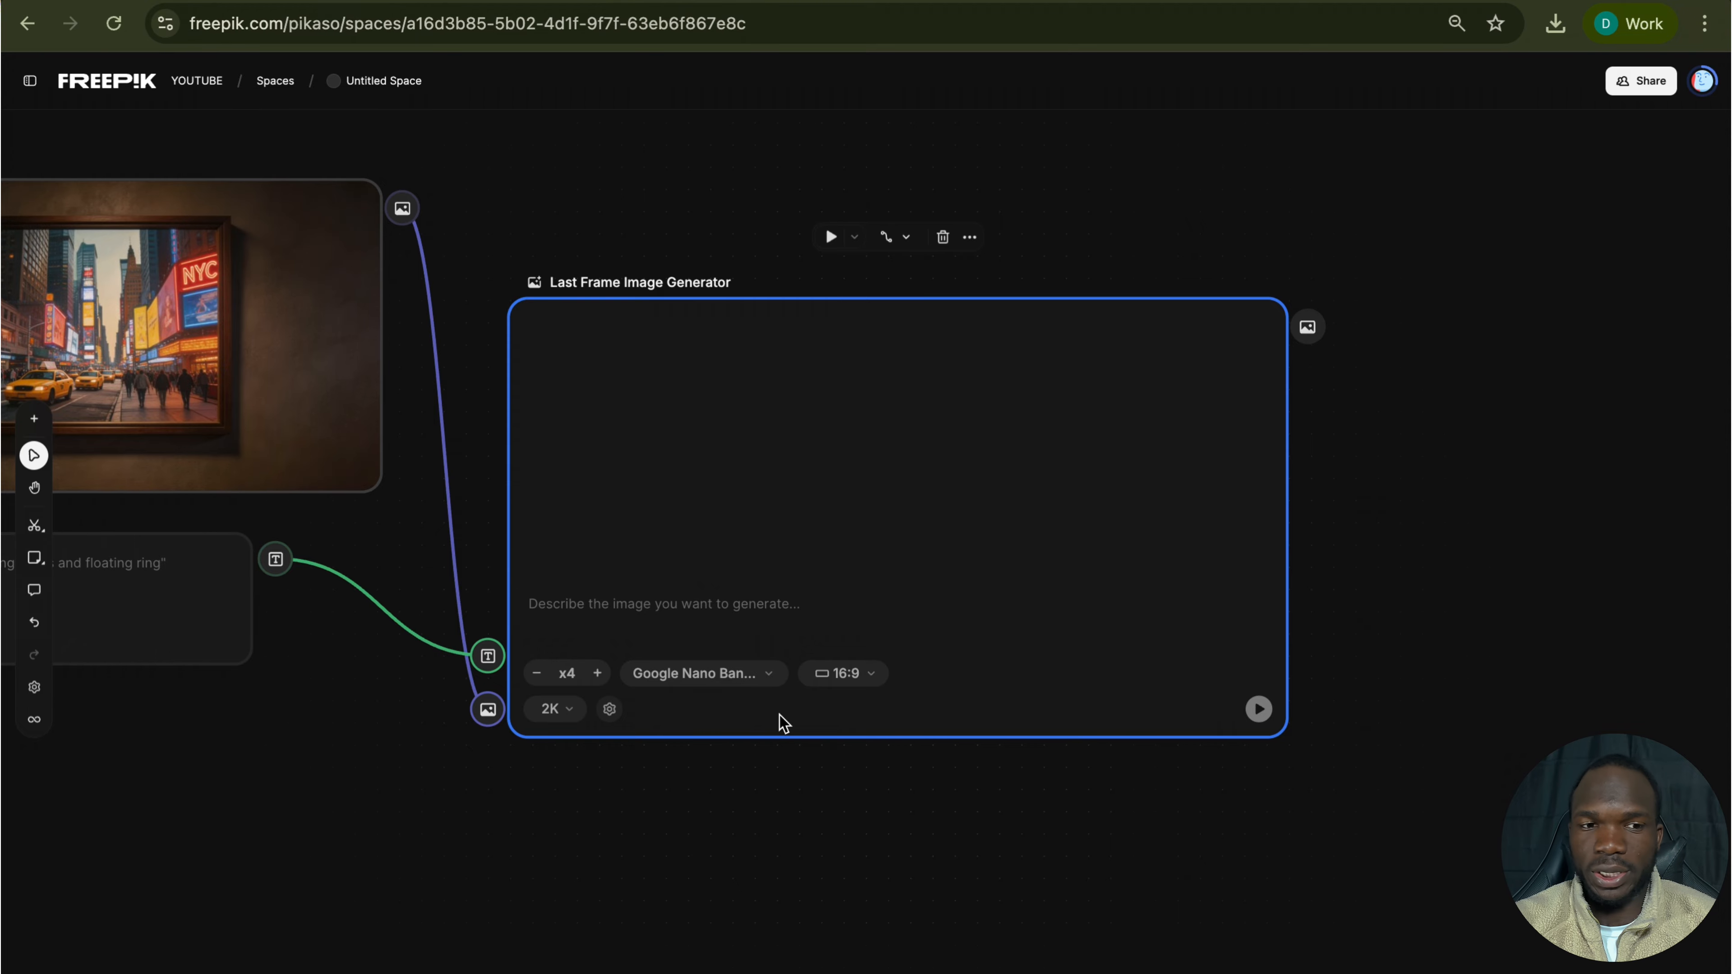
scroll(782, 721, down, 5)
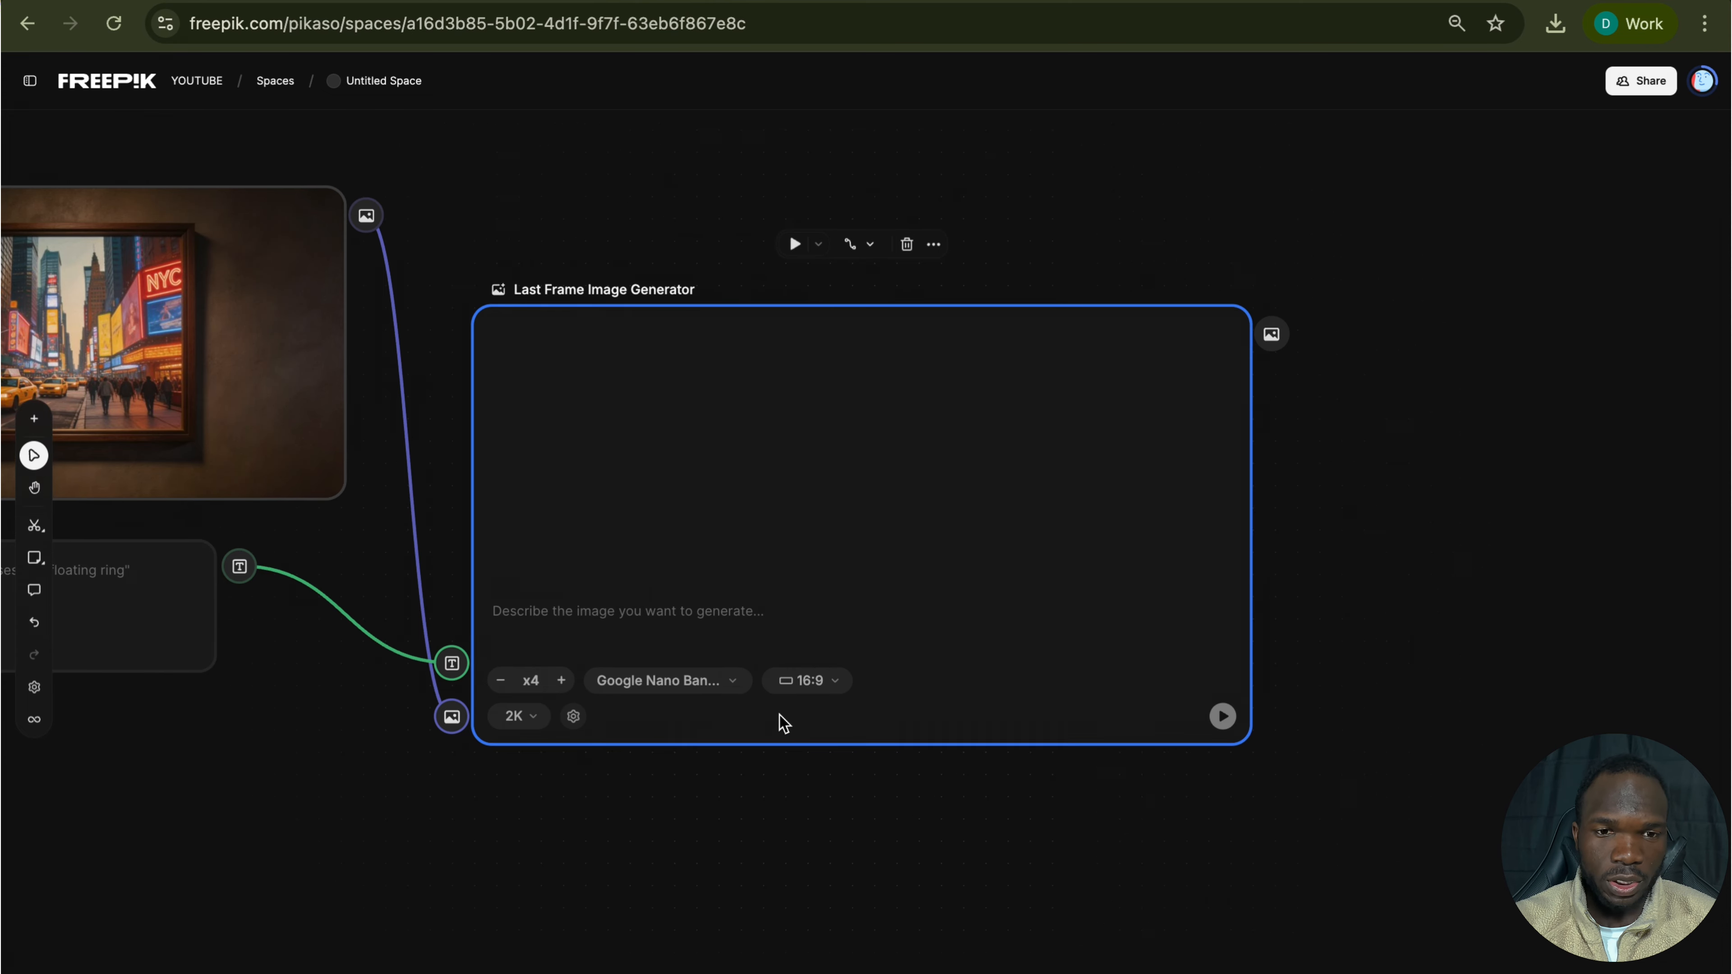
Add a text node right of the generator and title it 'Motion Prompt'
scroll(783, 721, right, 2)
scroll(783, 722, down, 1)
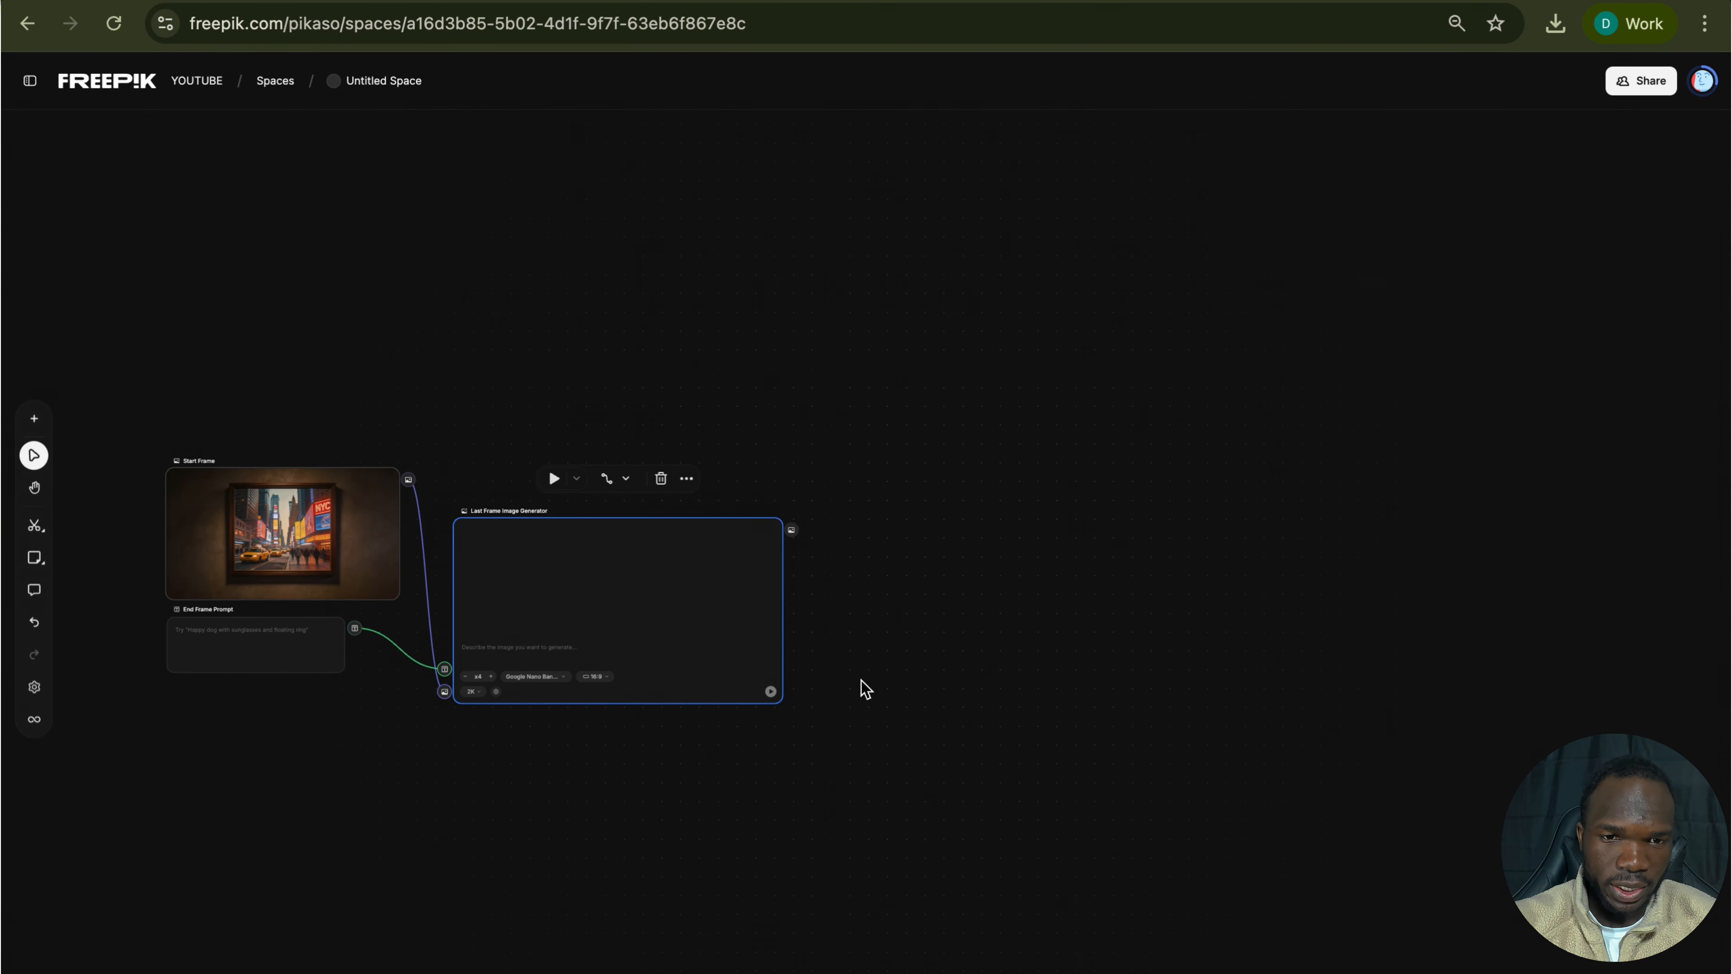
double_click(876, 681)
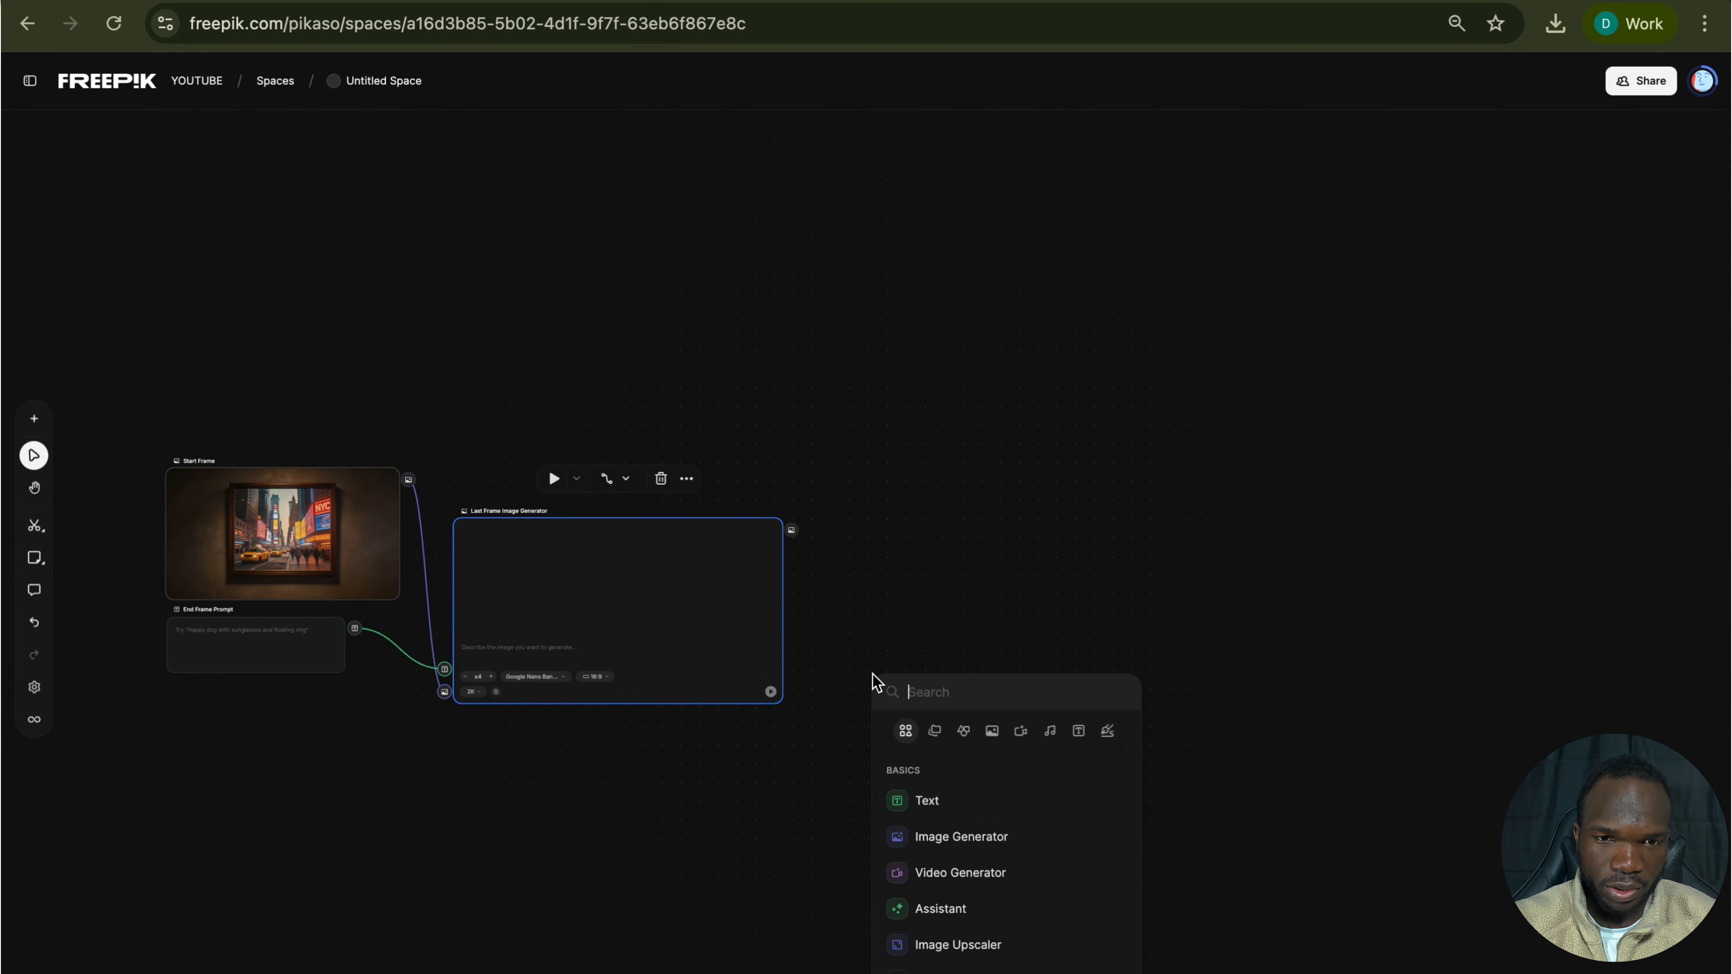
click(934, 800)
scroll(778, 581, up, 8)
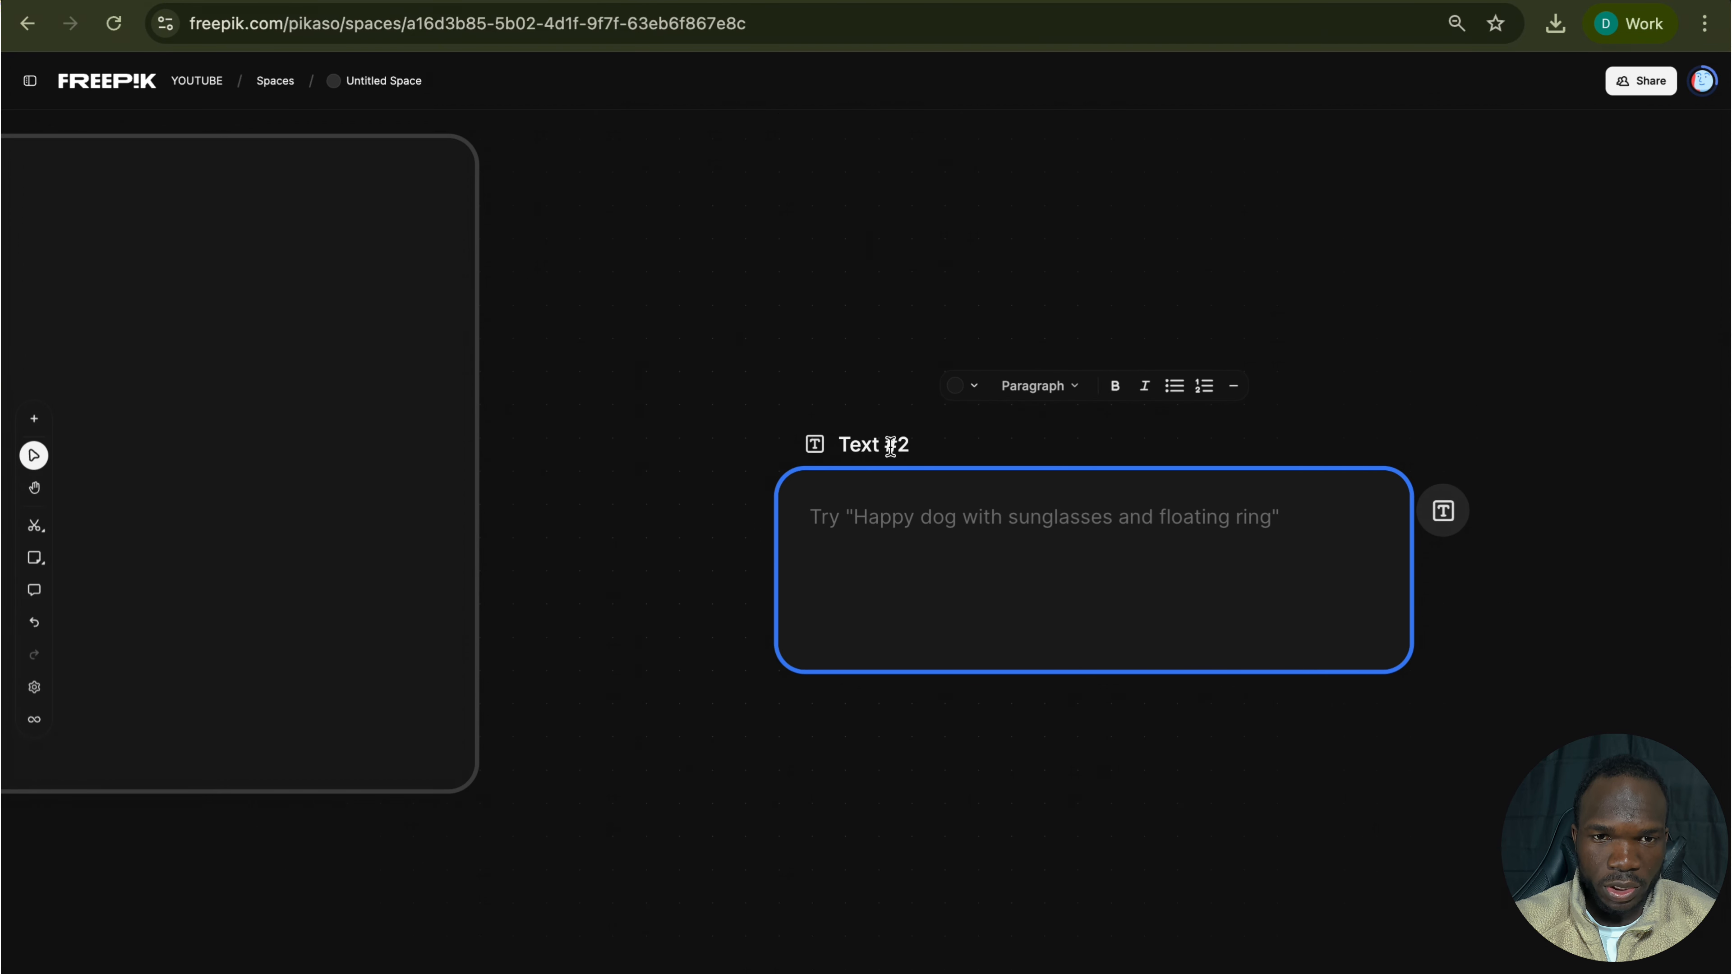
double_click(893, 447)
text(Motion Prompt)
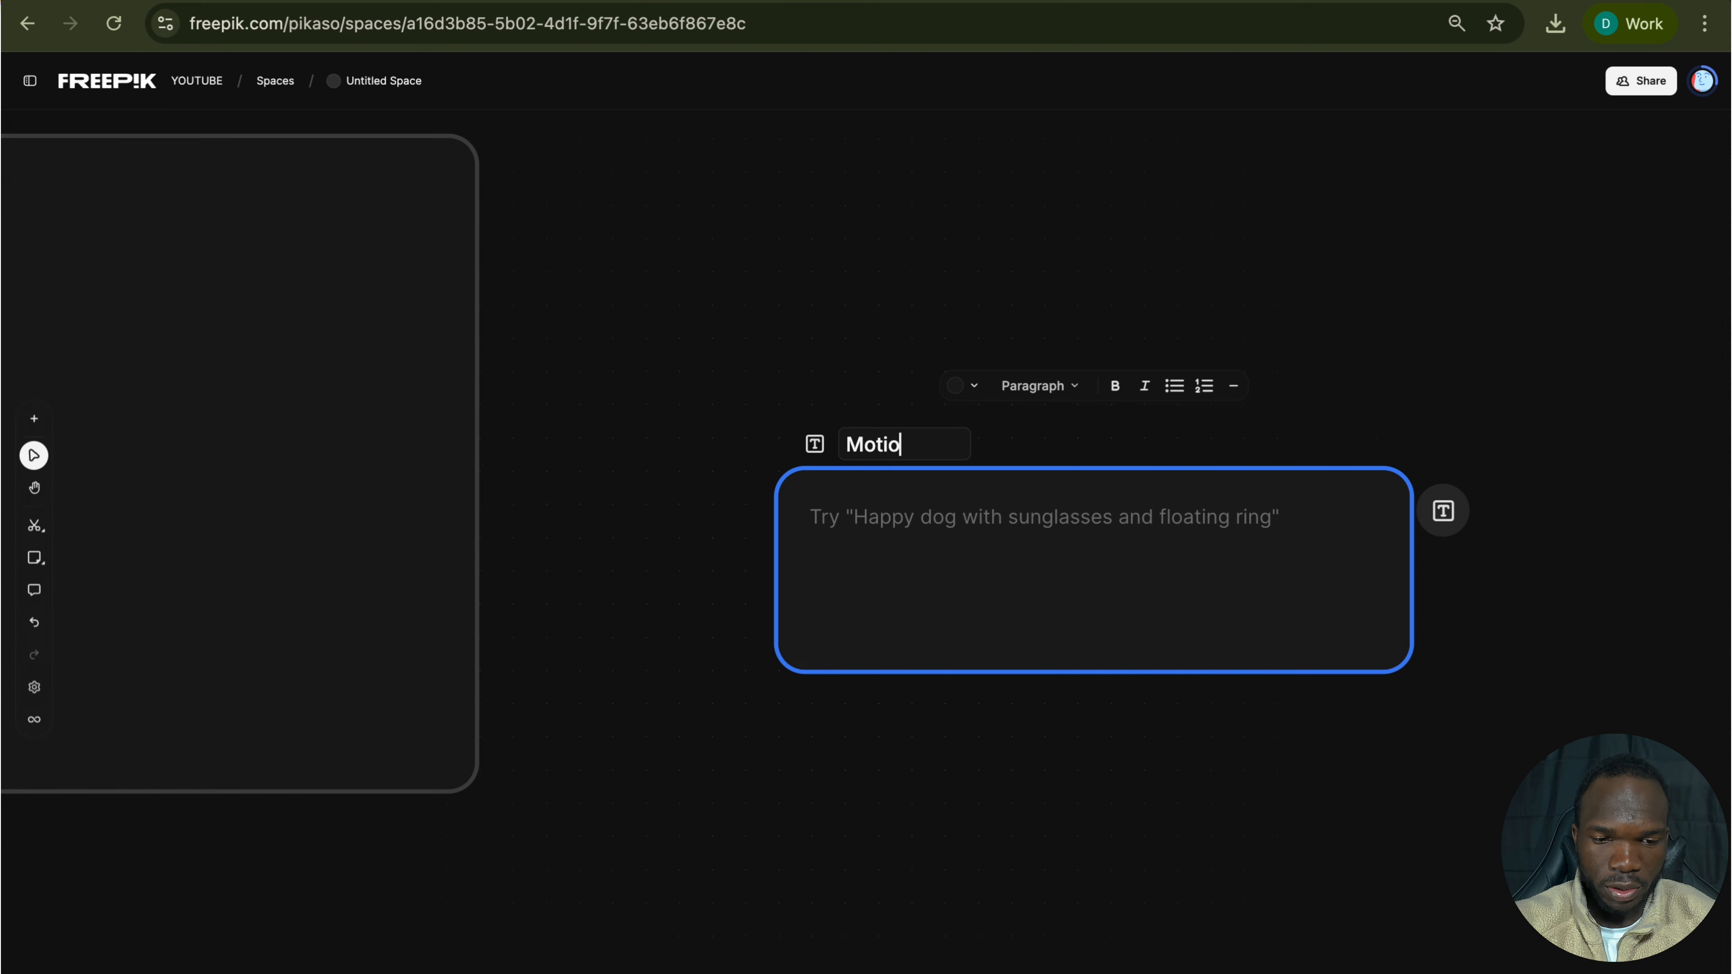
key(Return)
click(962, 496)
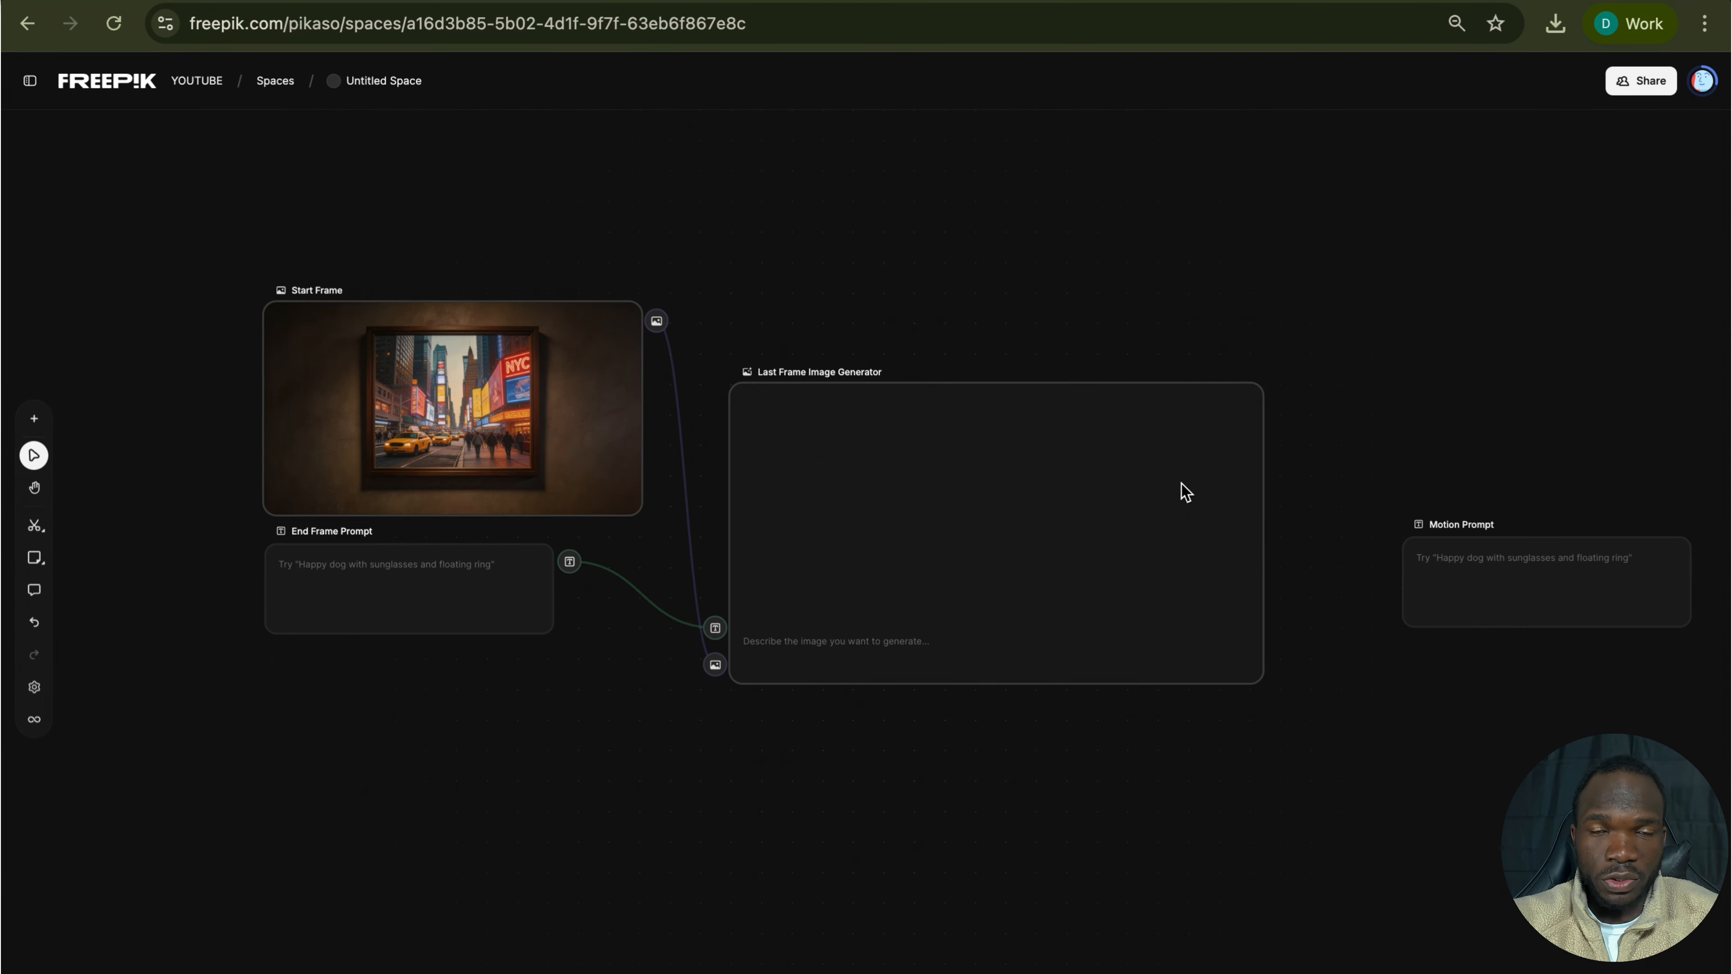
Paste the real-life Times Square description into the End Frame Prompt and check it in preview
scroll(1183, 492, left, 5)
scroll(820, 423, up, 3)
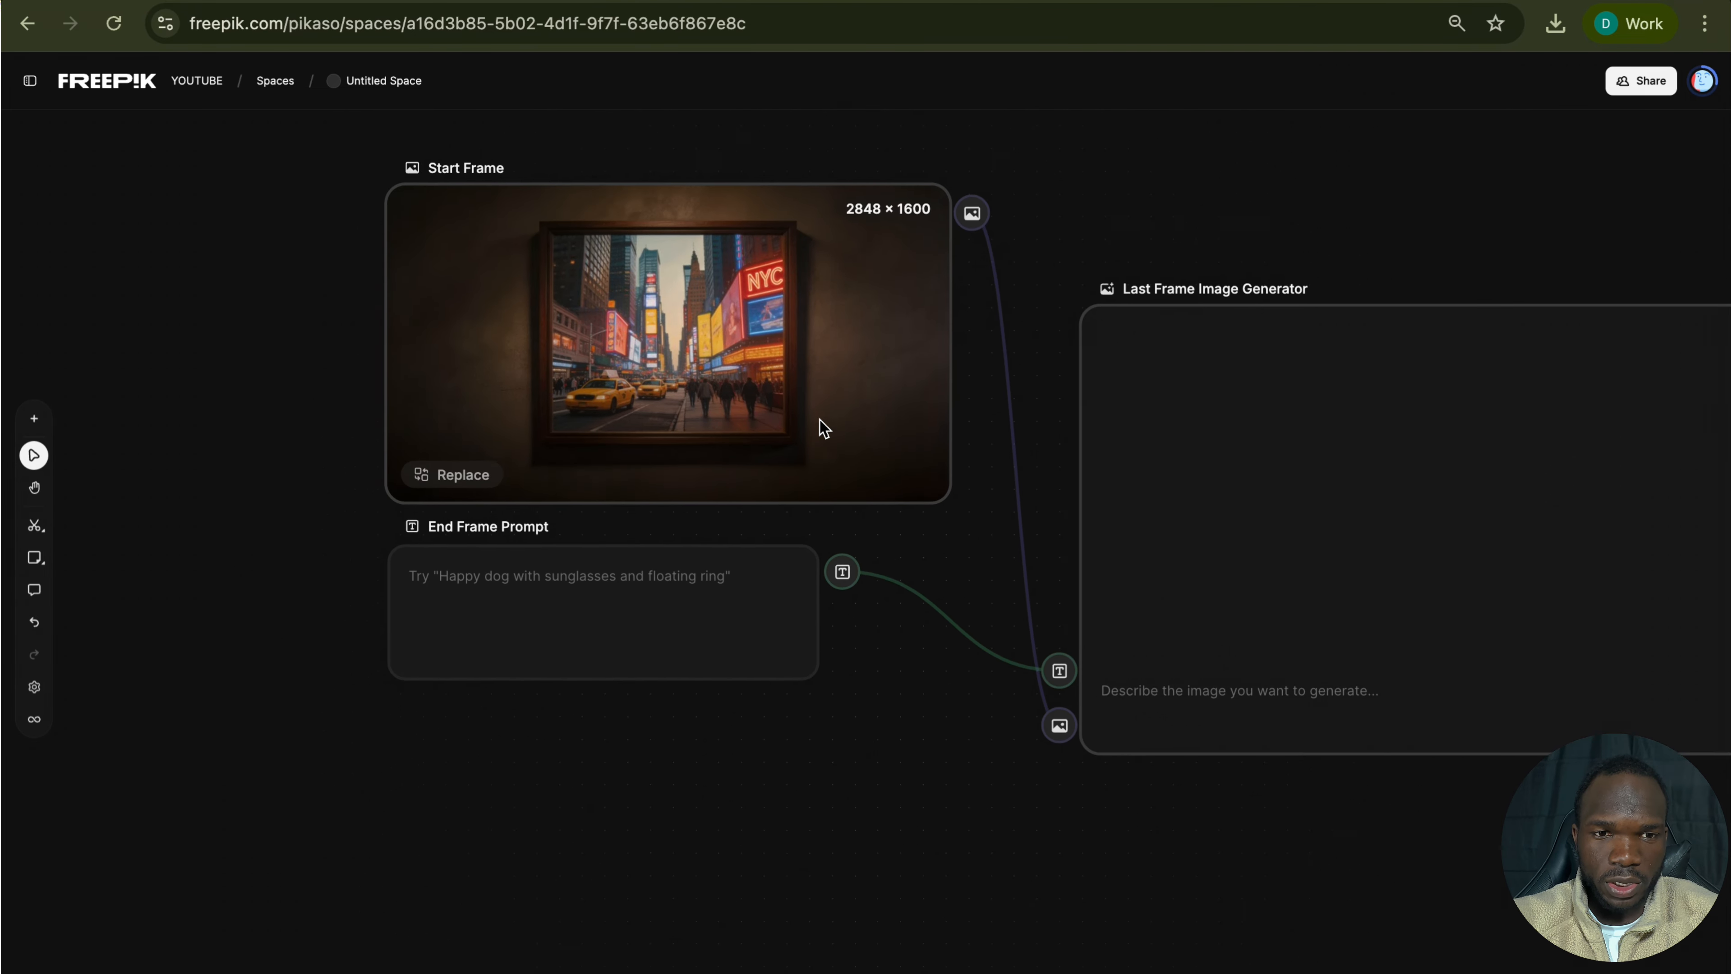
scroll(821, 423, left, 3)
scroll(820, 423, down, 1)
click(784, 490)
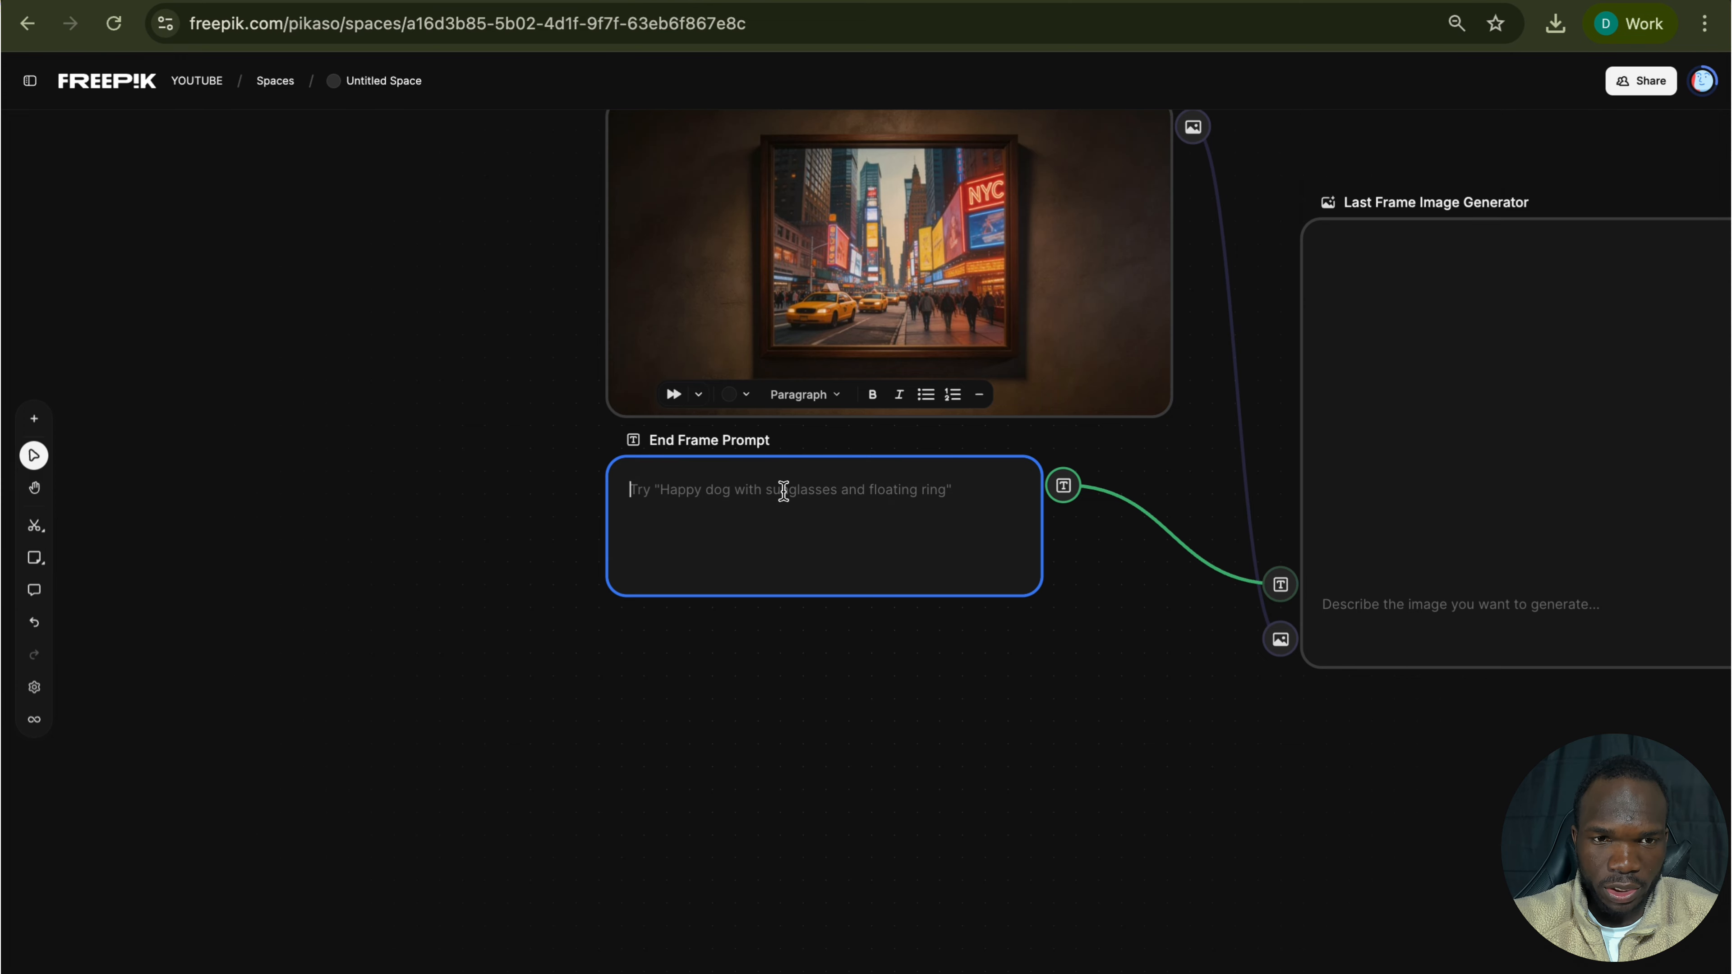
key(ctrl+v)
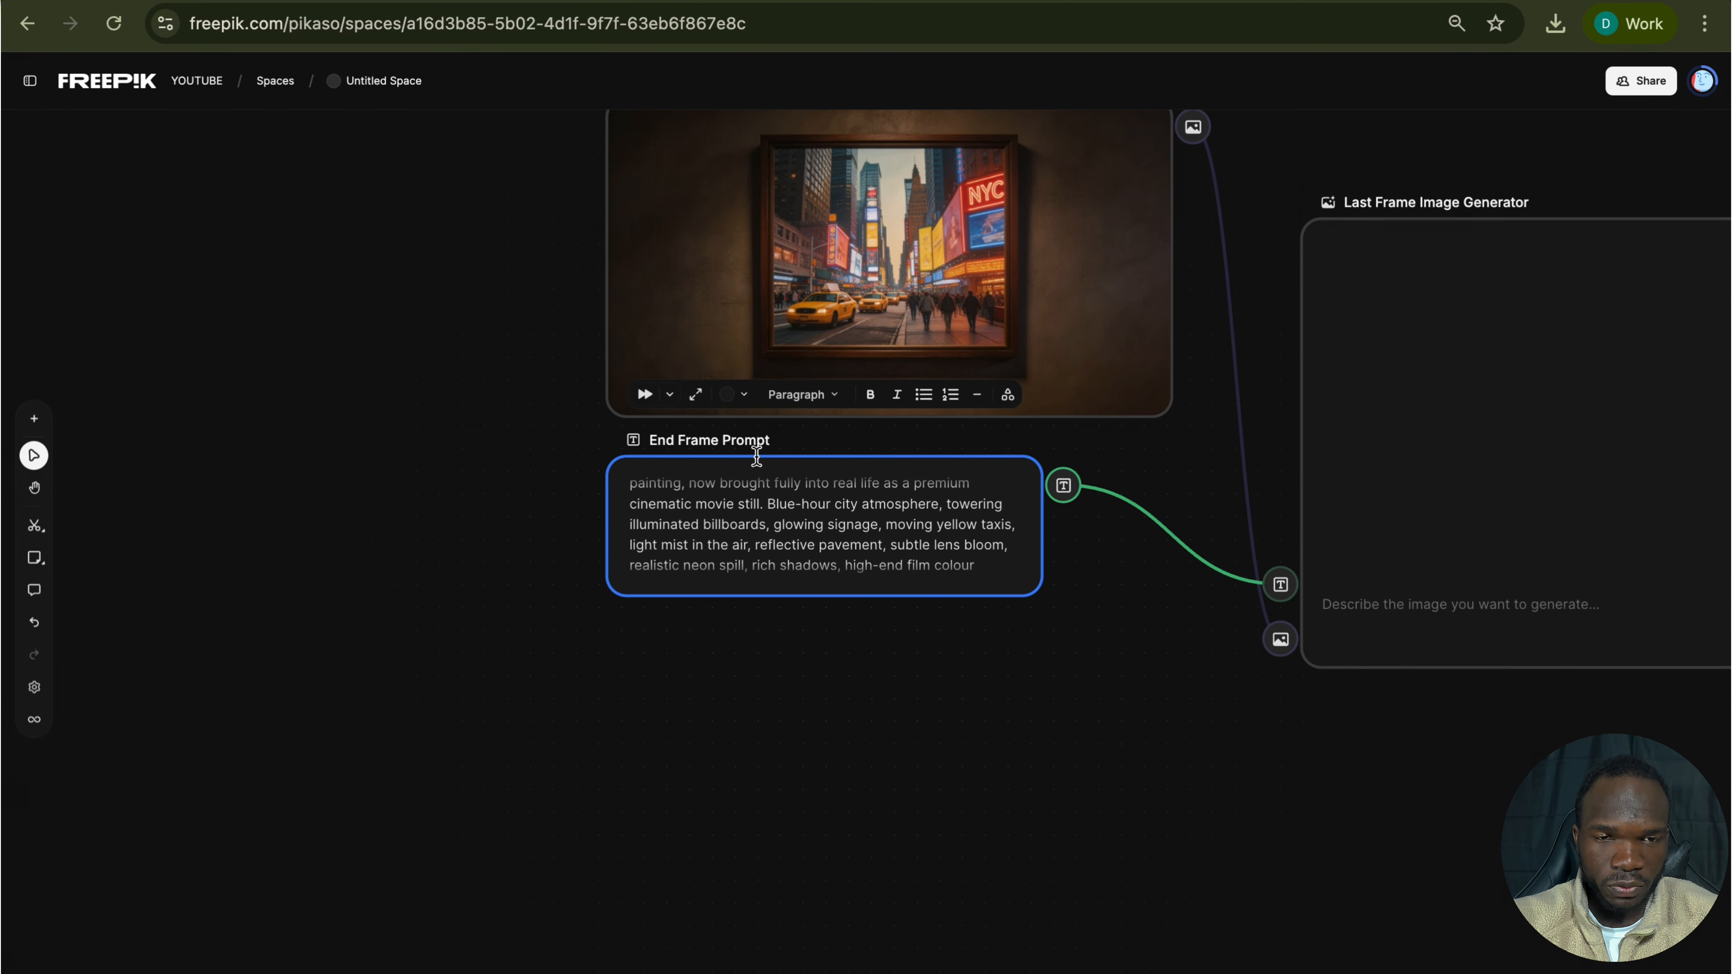
click(696, 394)
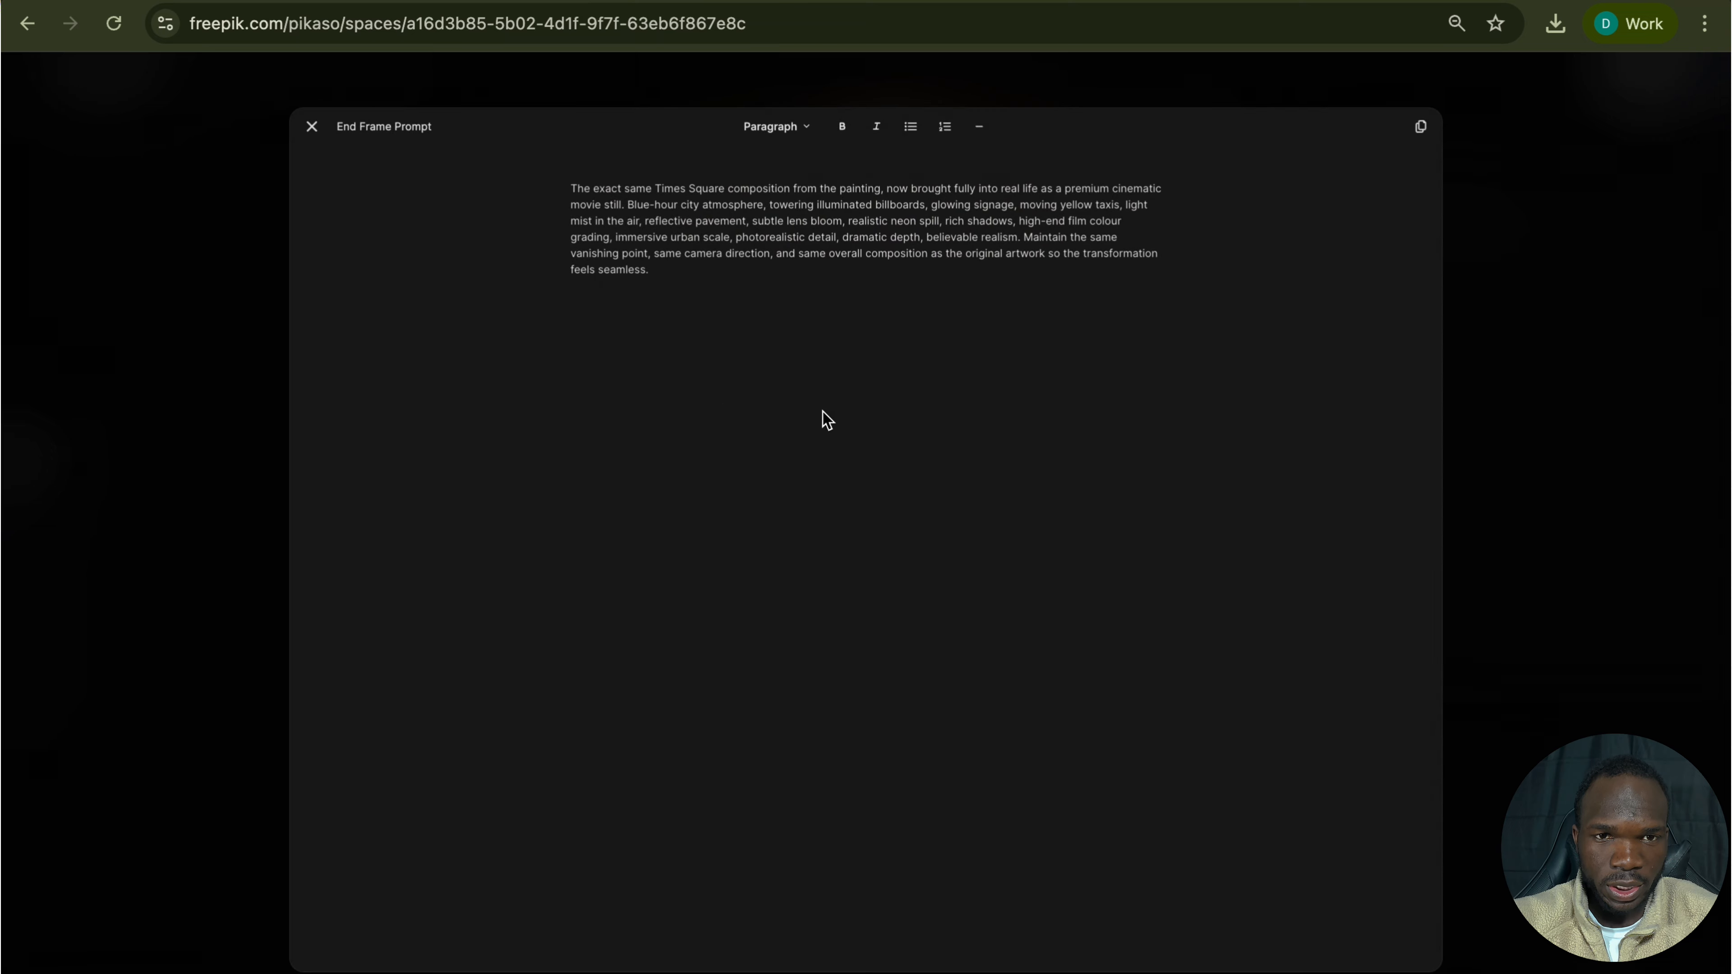
click(1503, 189)
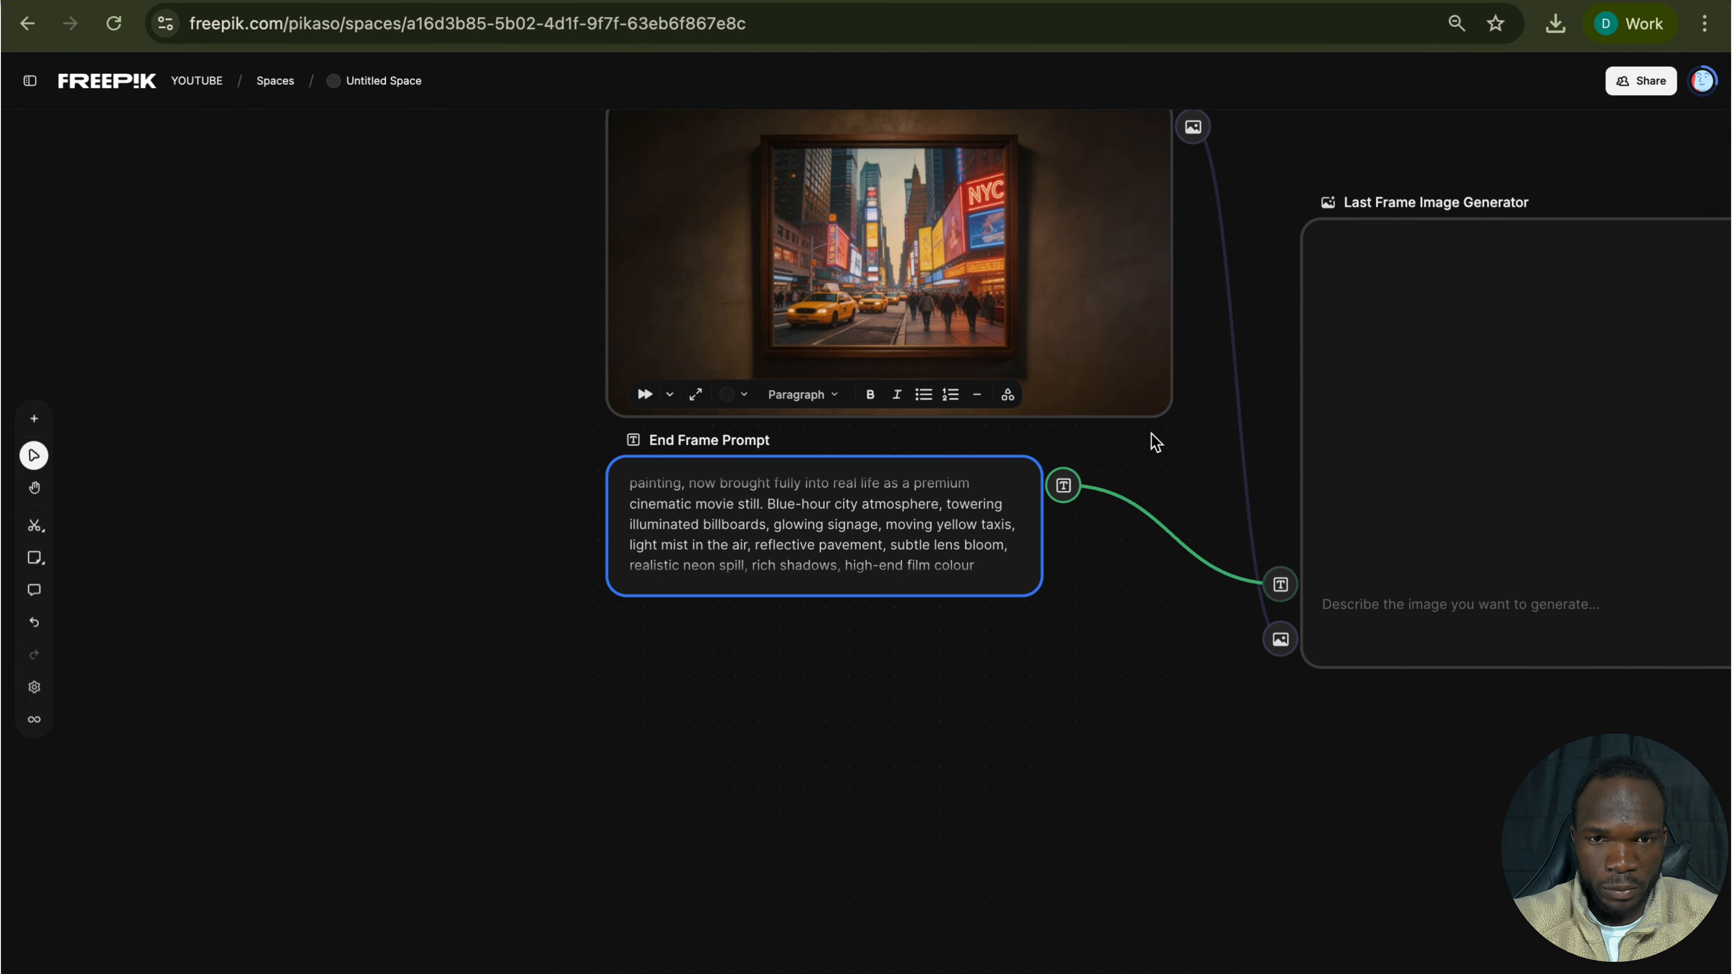
Raise the image count to x10 and generate the last-frame images
scroll(1152, 435, right, 15)
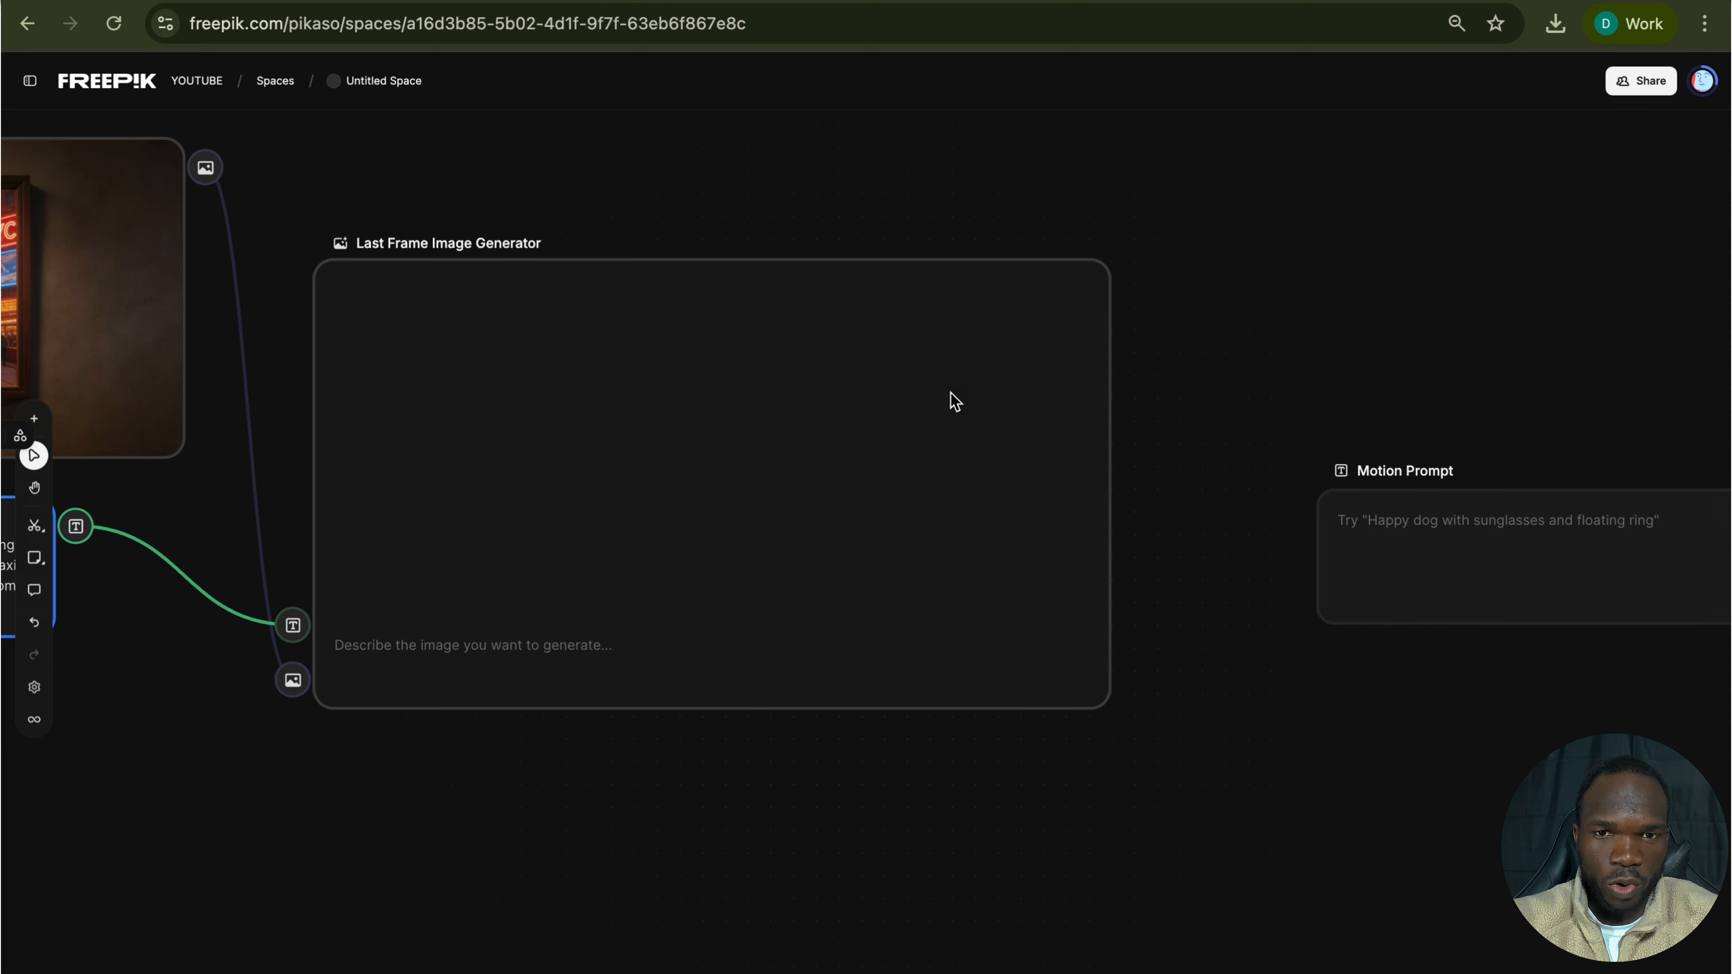
scroll(841, 456, left, 5)
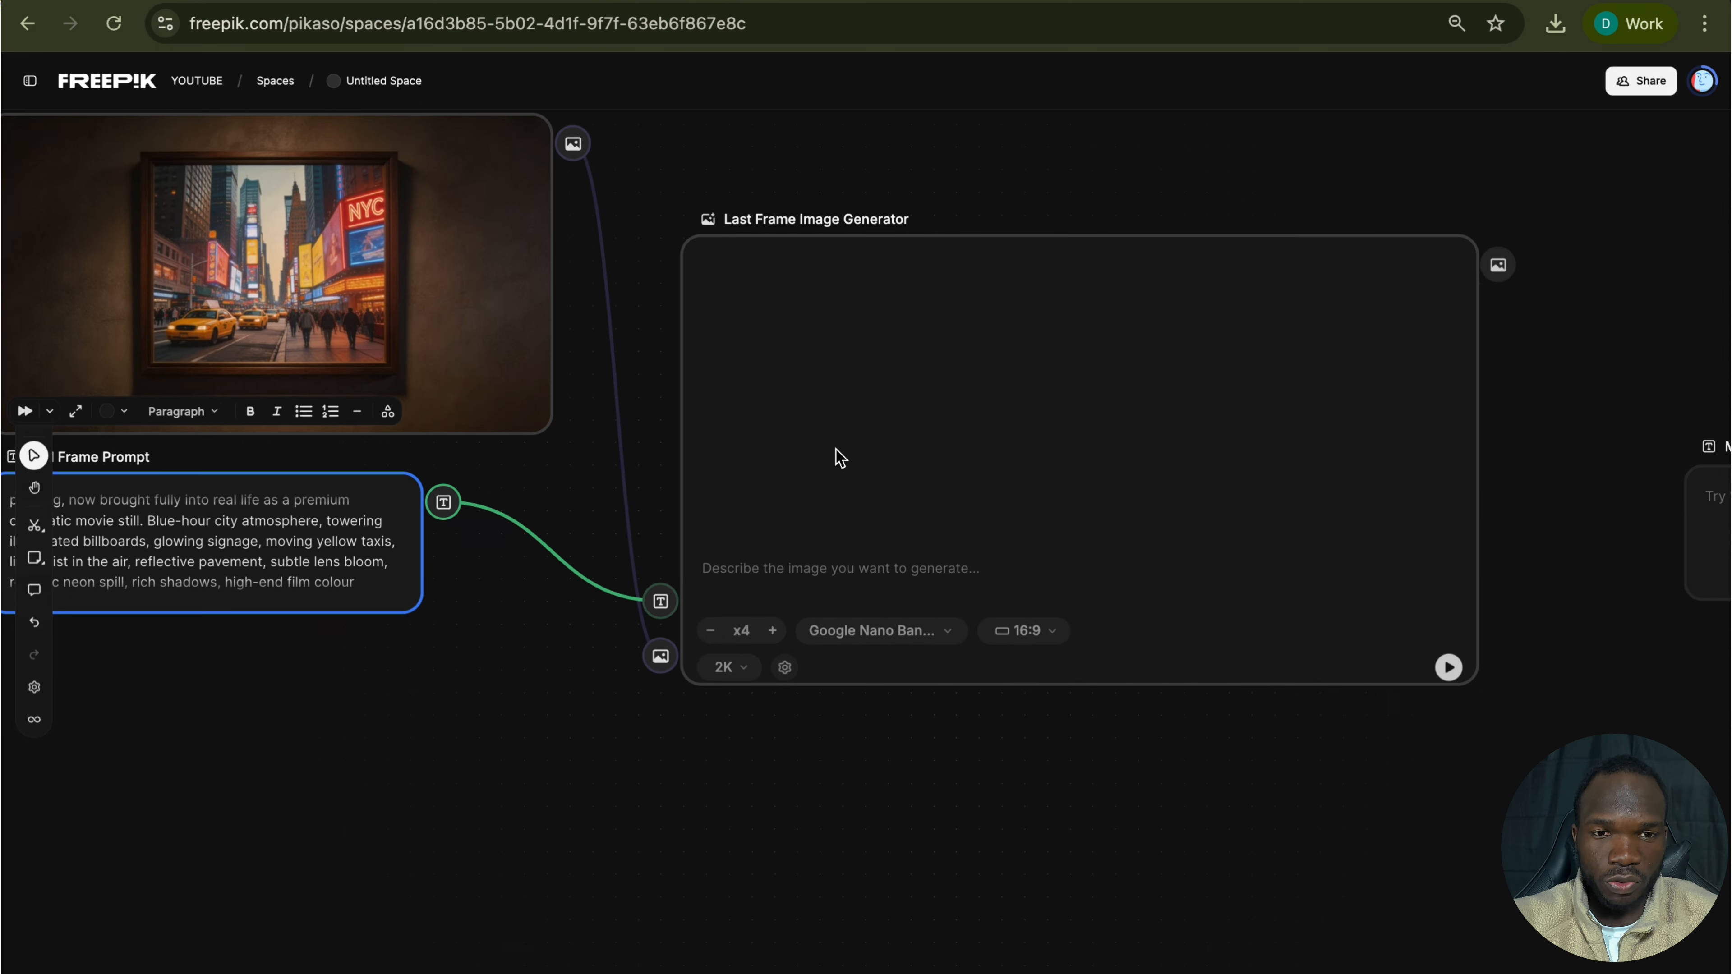
scroll(840, 457, left, 4)
scroll(1055, 503, right, 3)
scroll(1055, 503, down, 1)
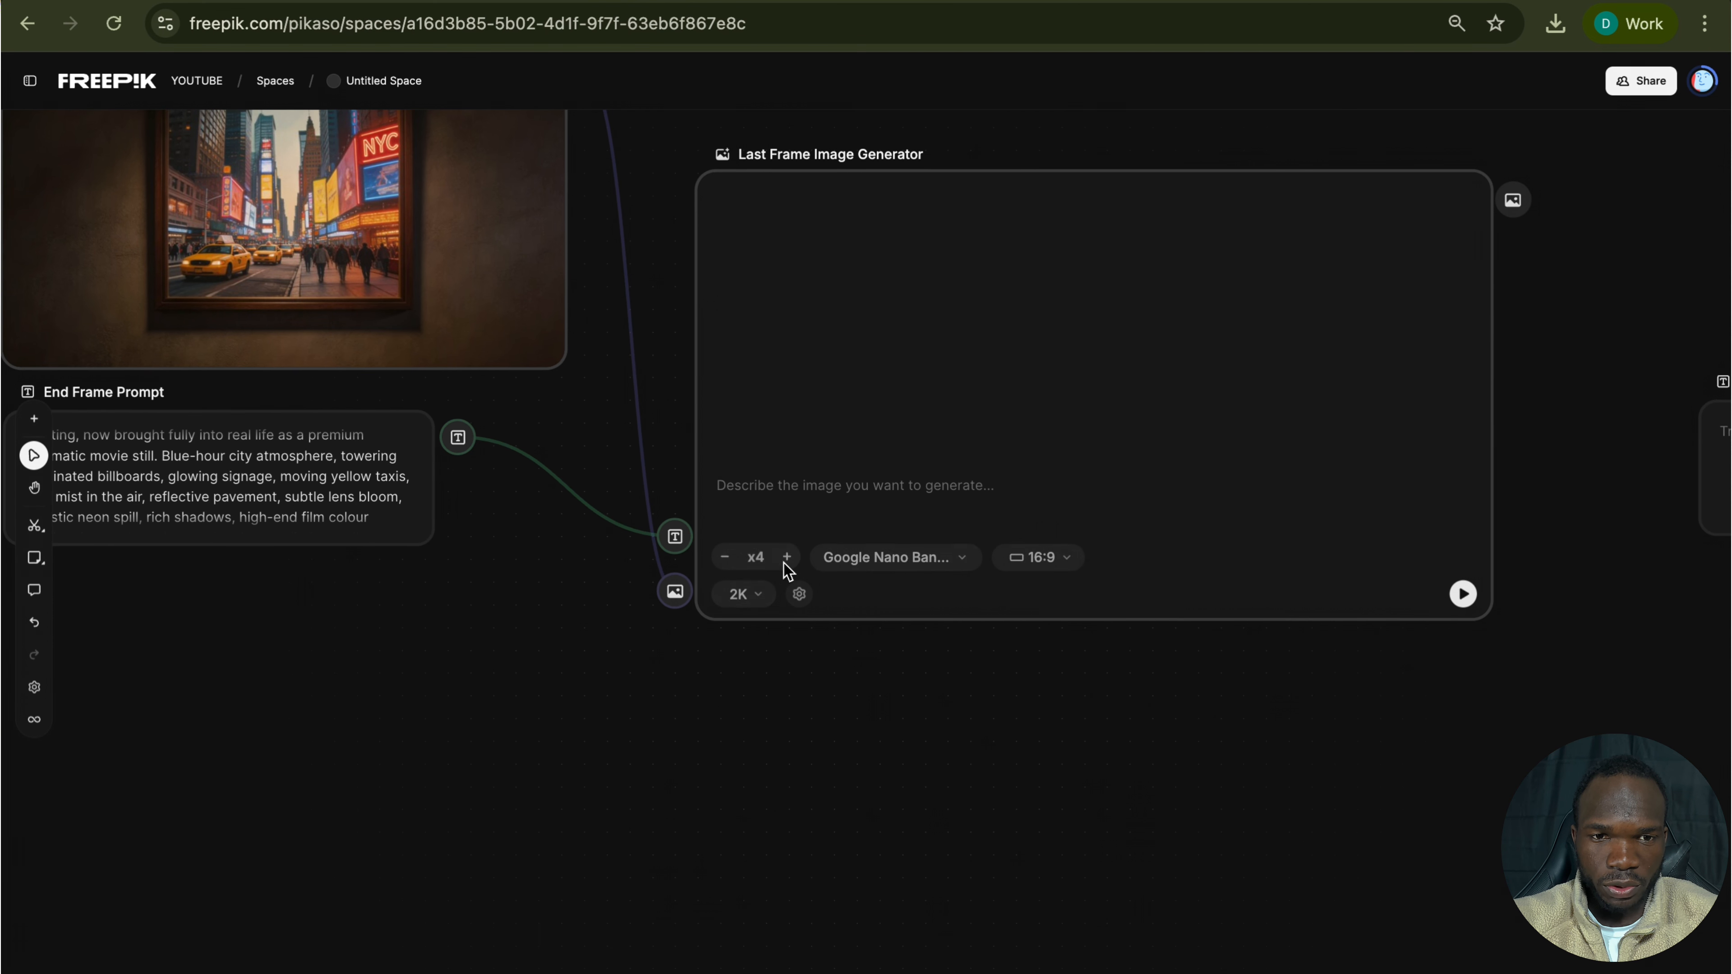
click(789, 554)
click(789, 555)
click(789, 554)
click(788, 554)
click(789, 555)
click(788, 555)
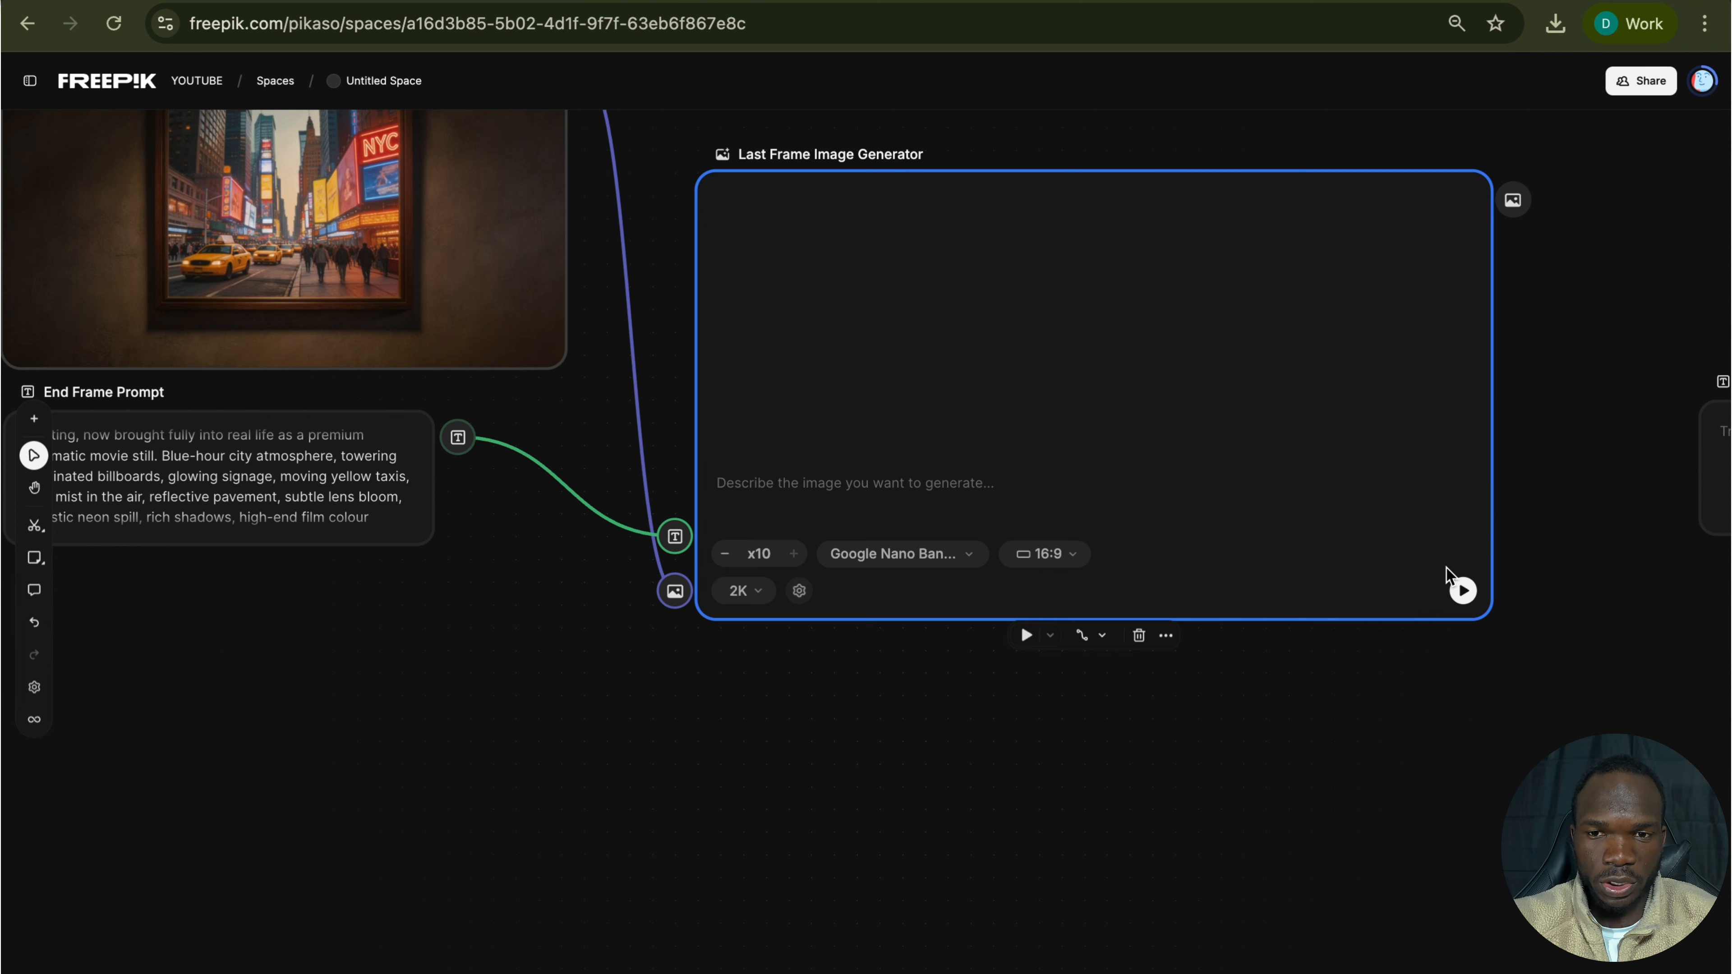
click(1462, 591)
scroll(1211, 391, down, 5)
scroll(1211, 391, right, 10)
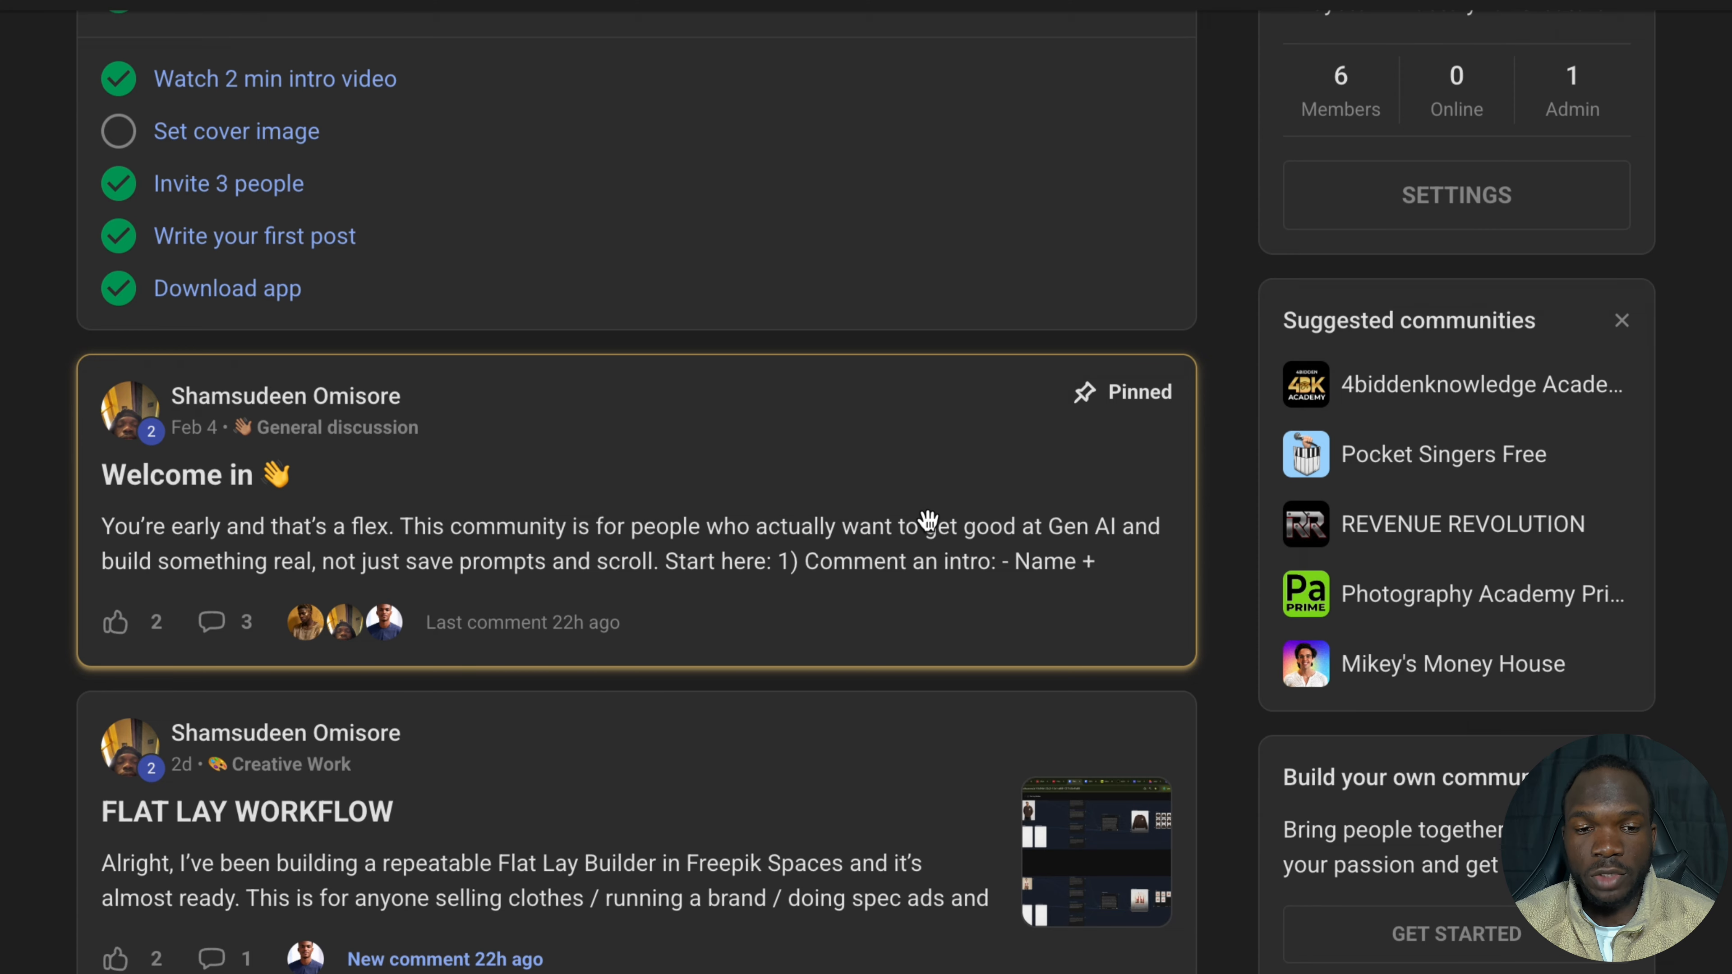
scroll(818, 491, up, 3)
scroll(818, 546, down, 3)
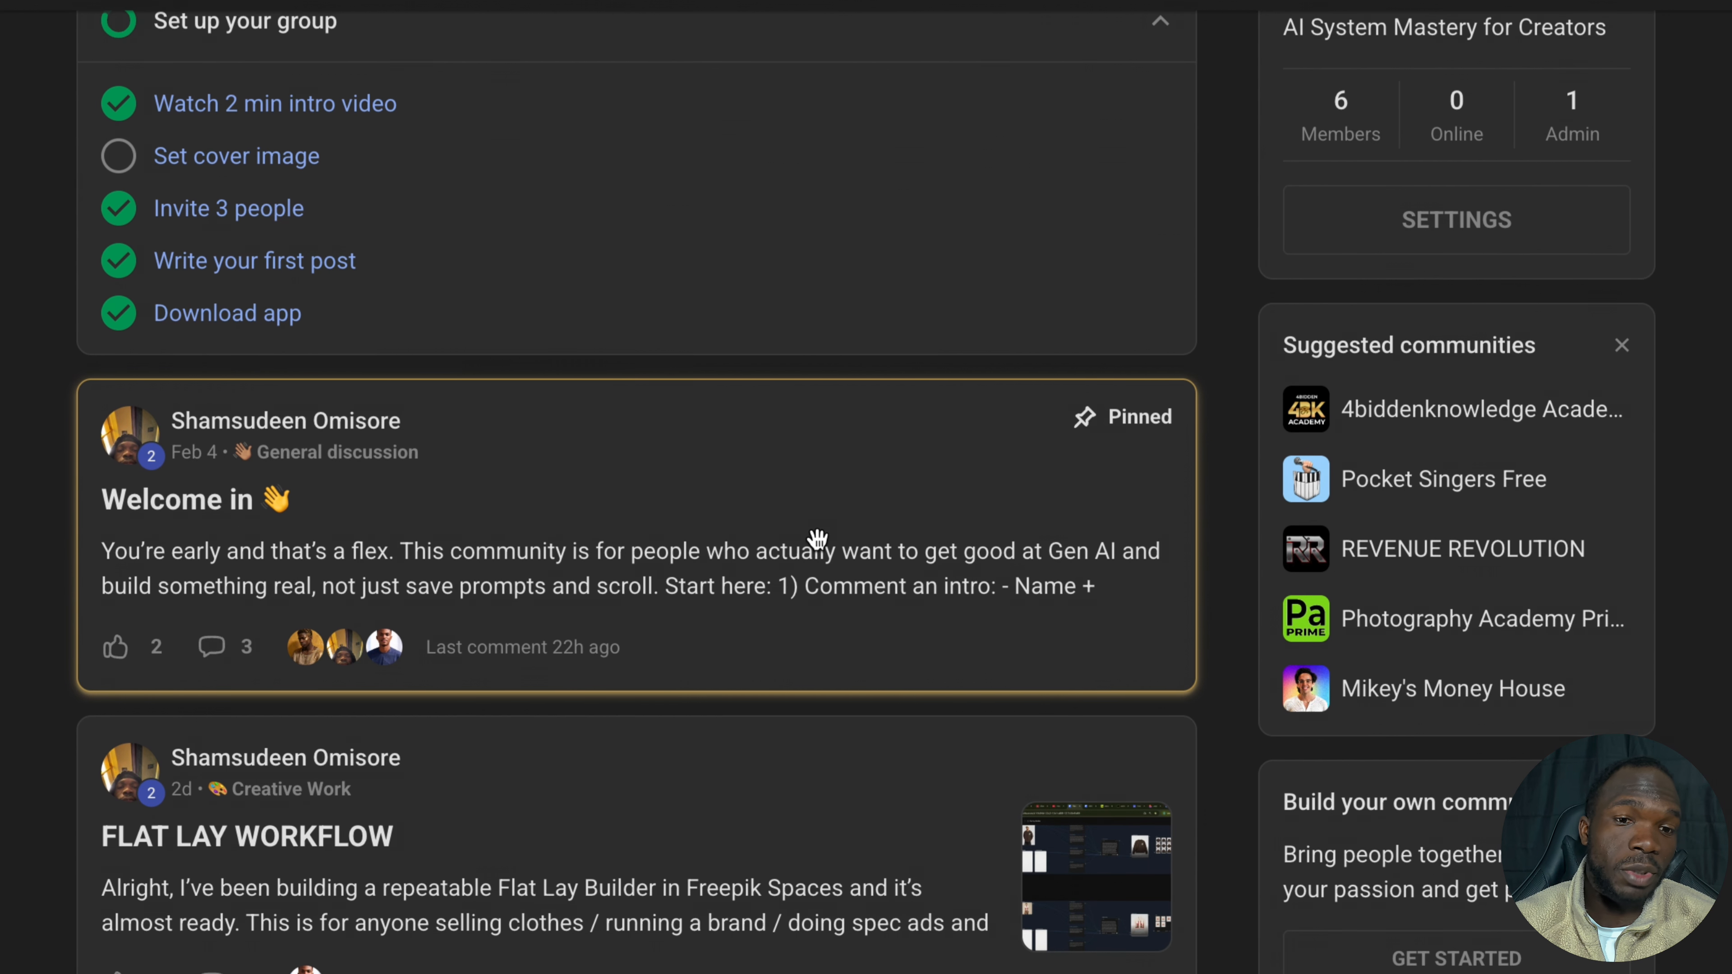
scroll(817, 539, down, 2)
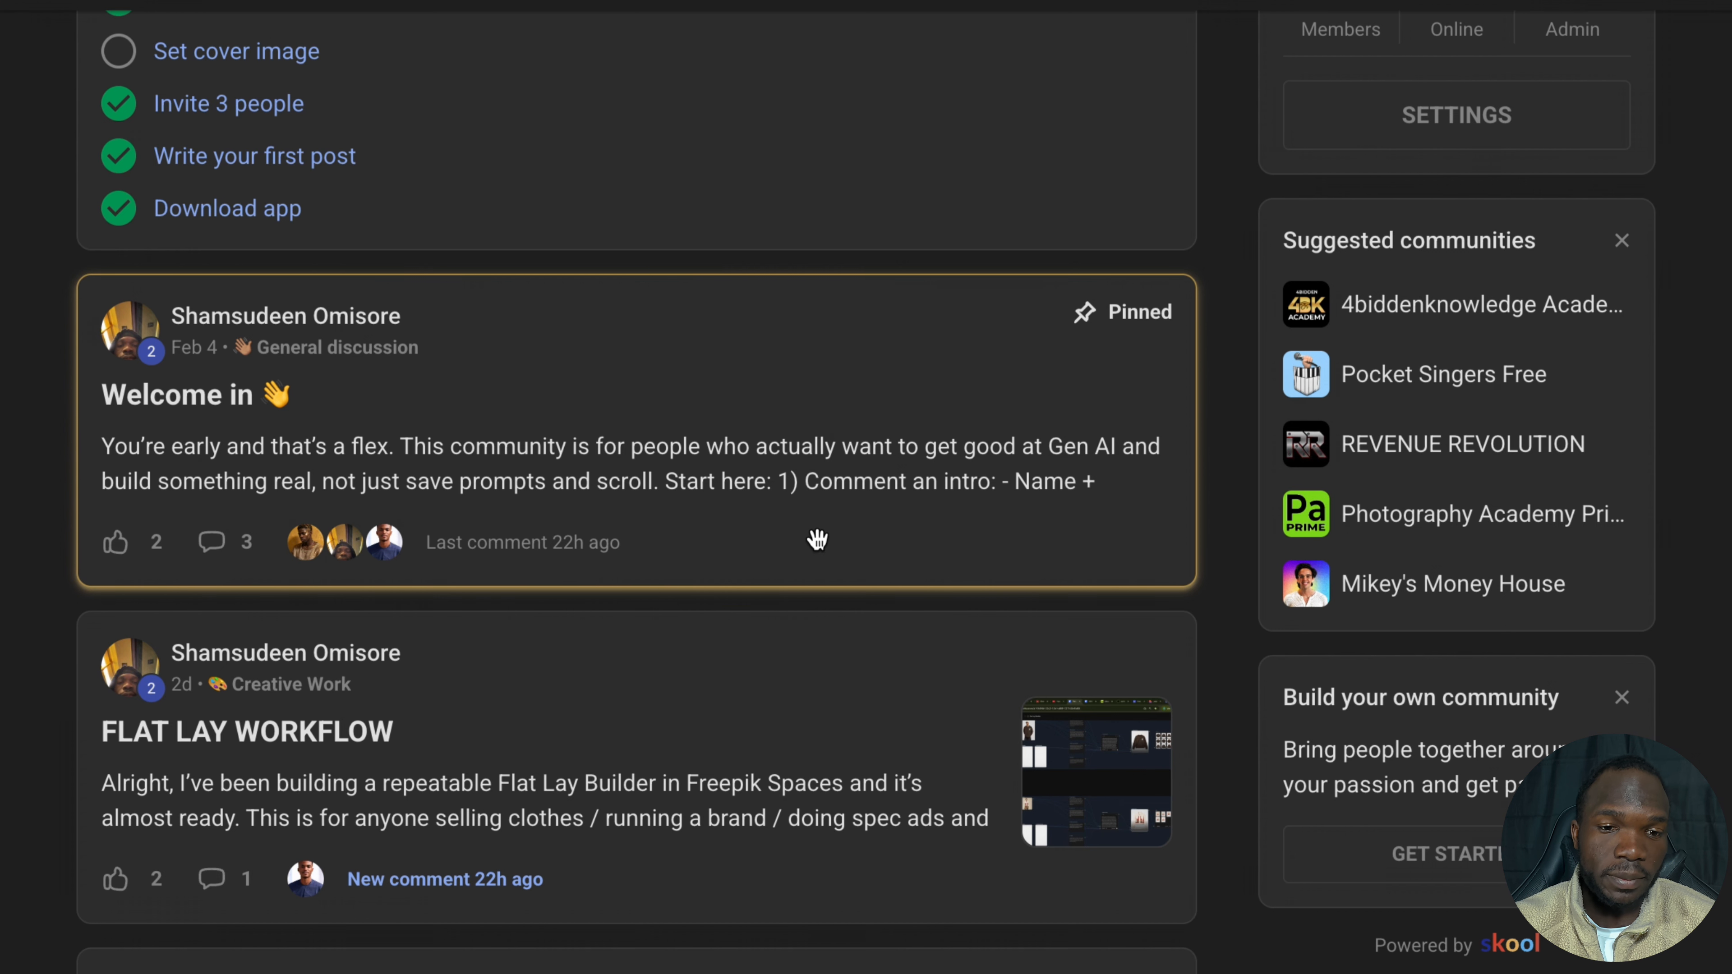
scroll(816, 538, down, 4)
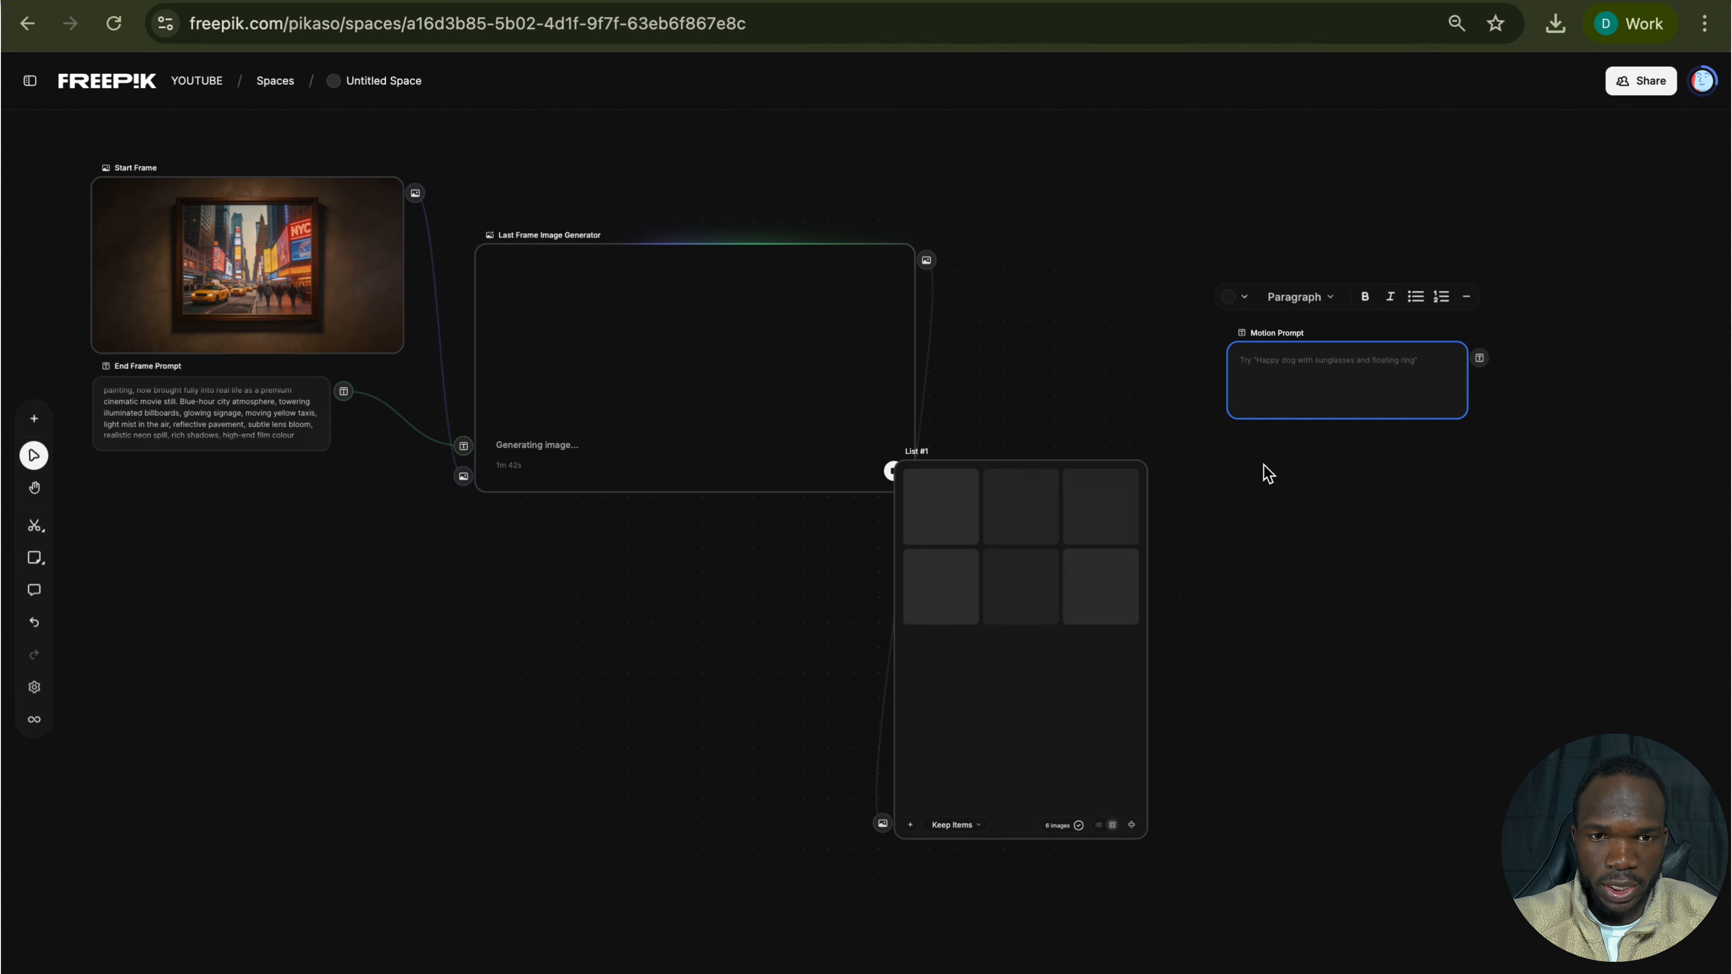
Move List #1 up level with the generator and pan the canvas beside it
click(1183, 499)
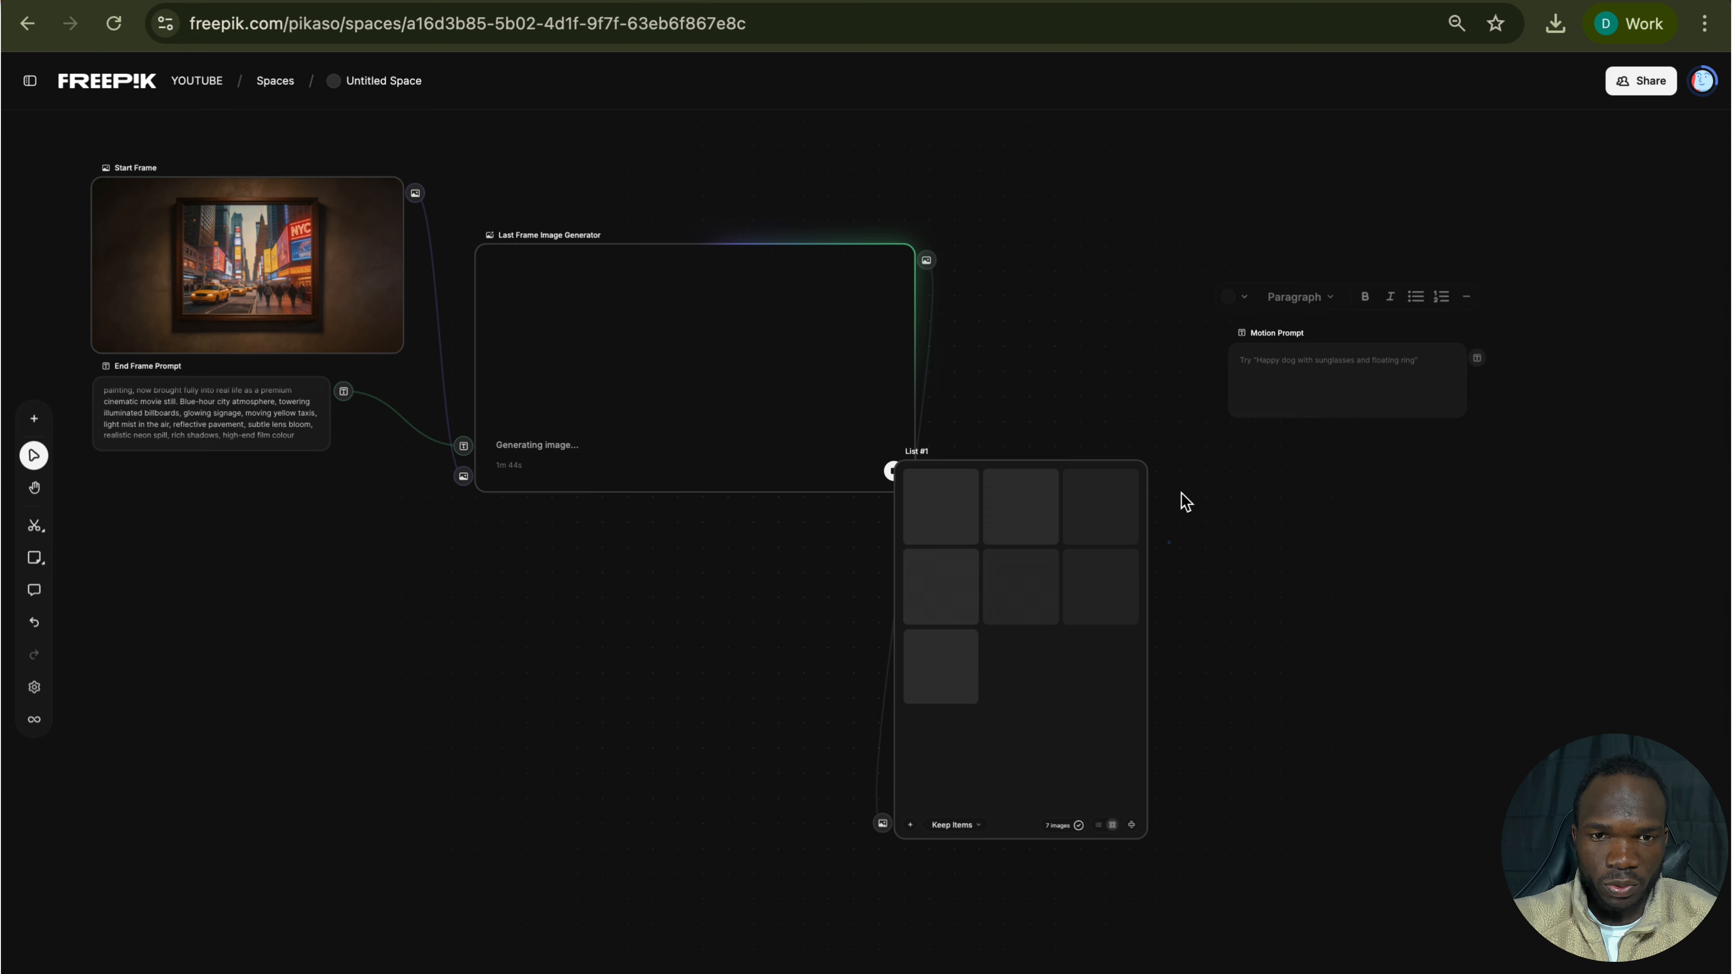
drag(1031, 711, 1049, 478)
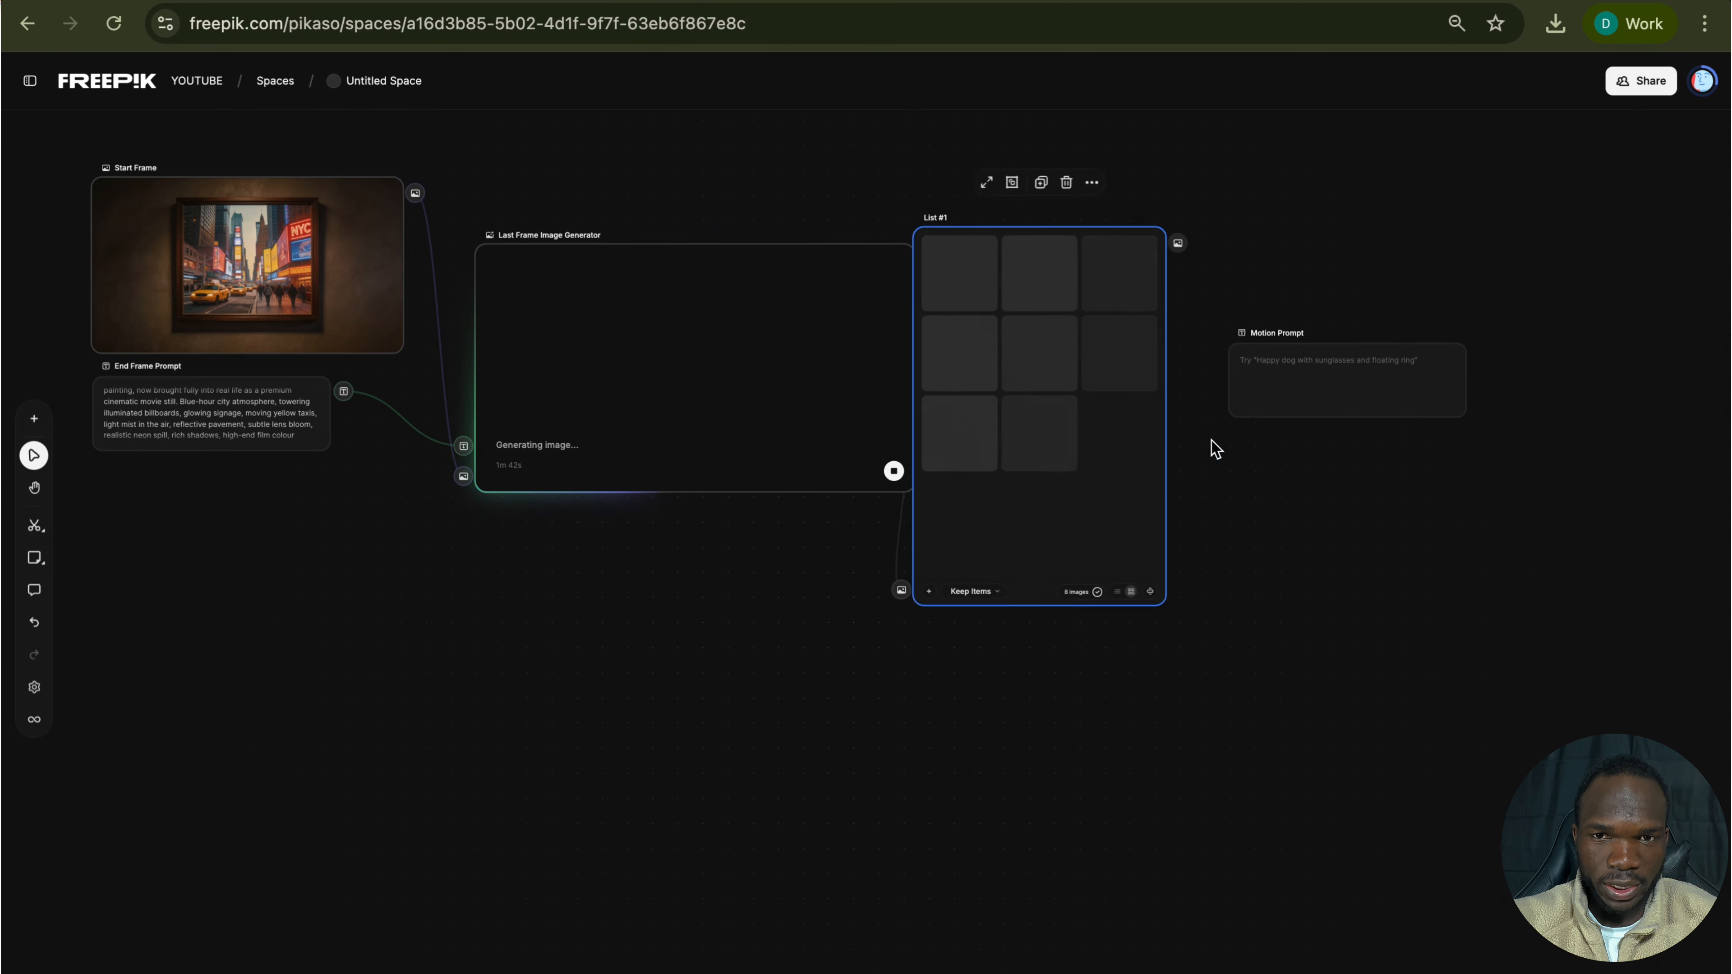
scroll(1051, 306, up, 5)
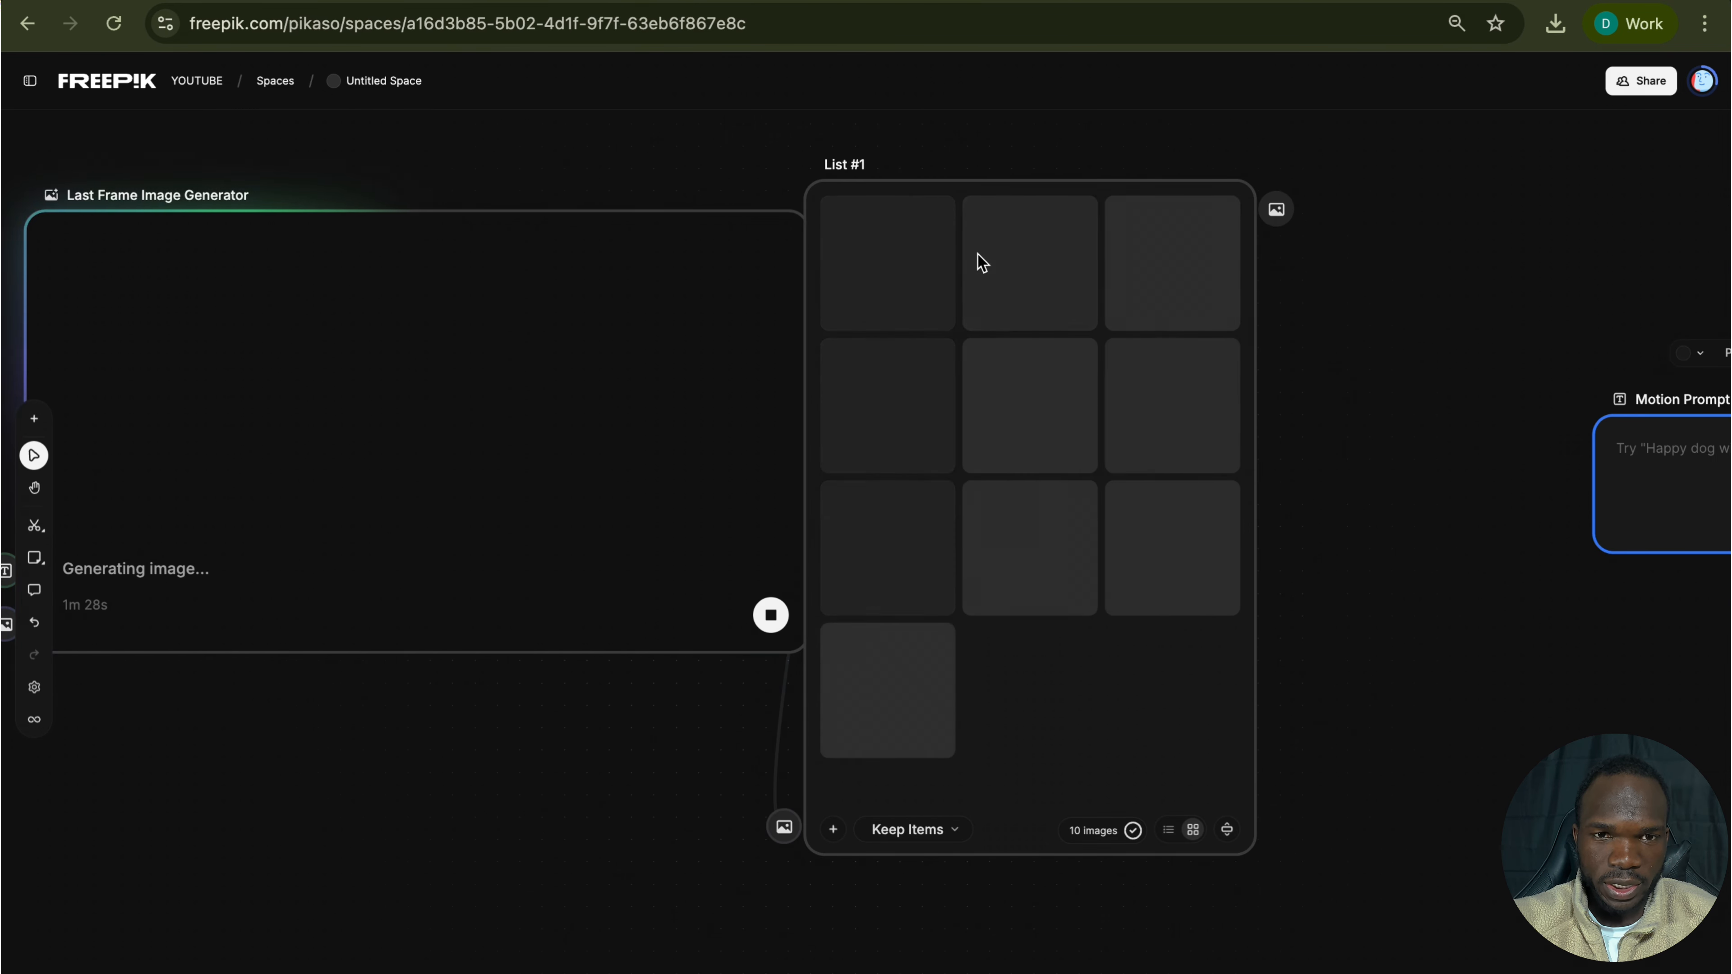
scroll(819, 301, left, 5)
scroll(820, 304, left, 2)
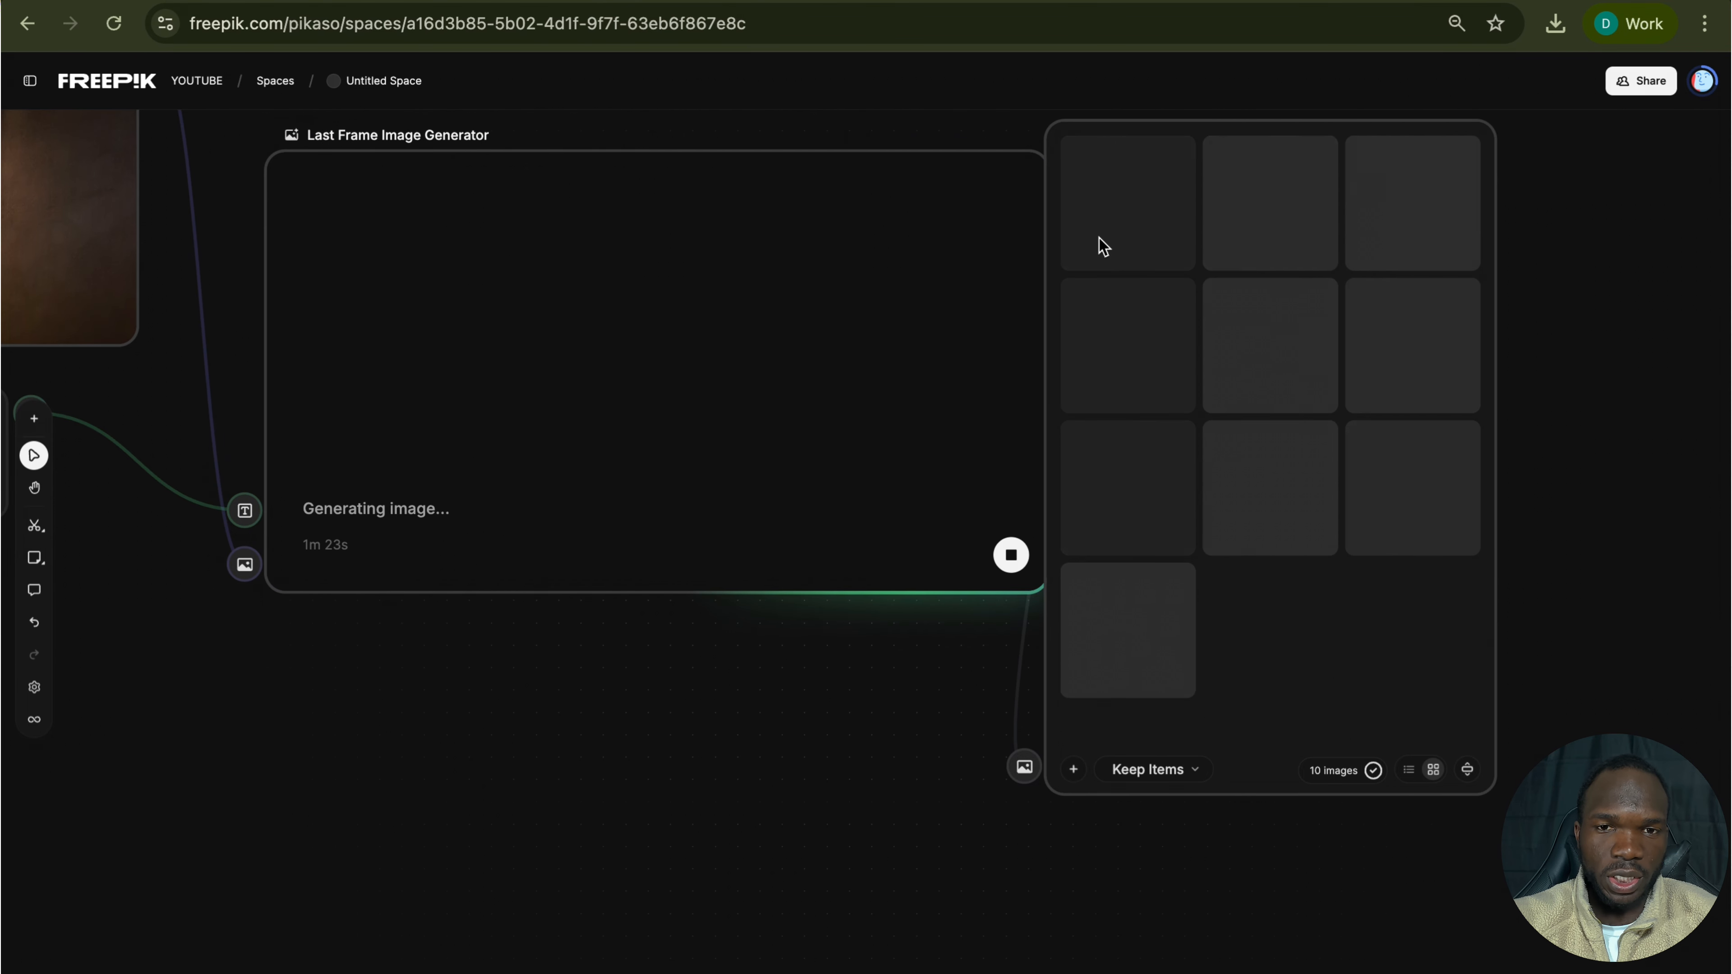
scroll(1098, 244, right, 3)
scroll(1098, 243, up, 2)
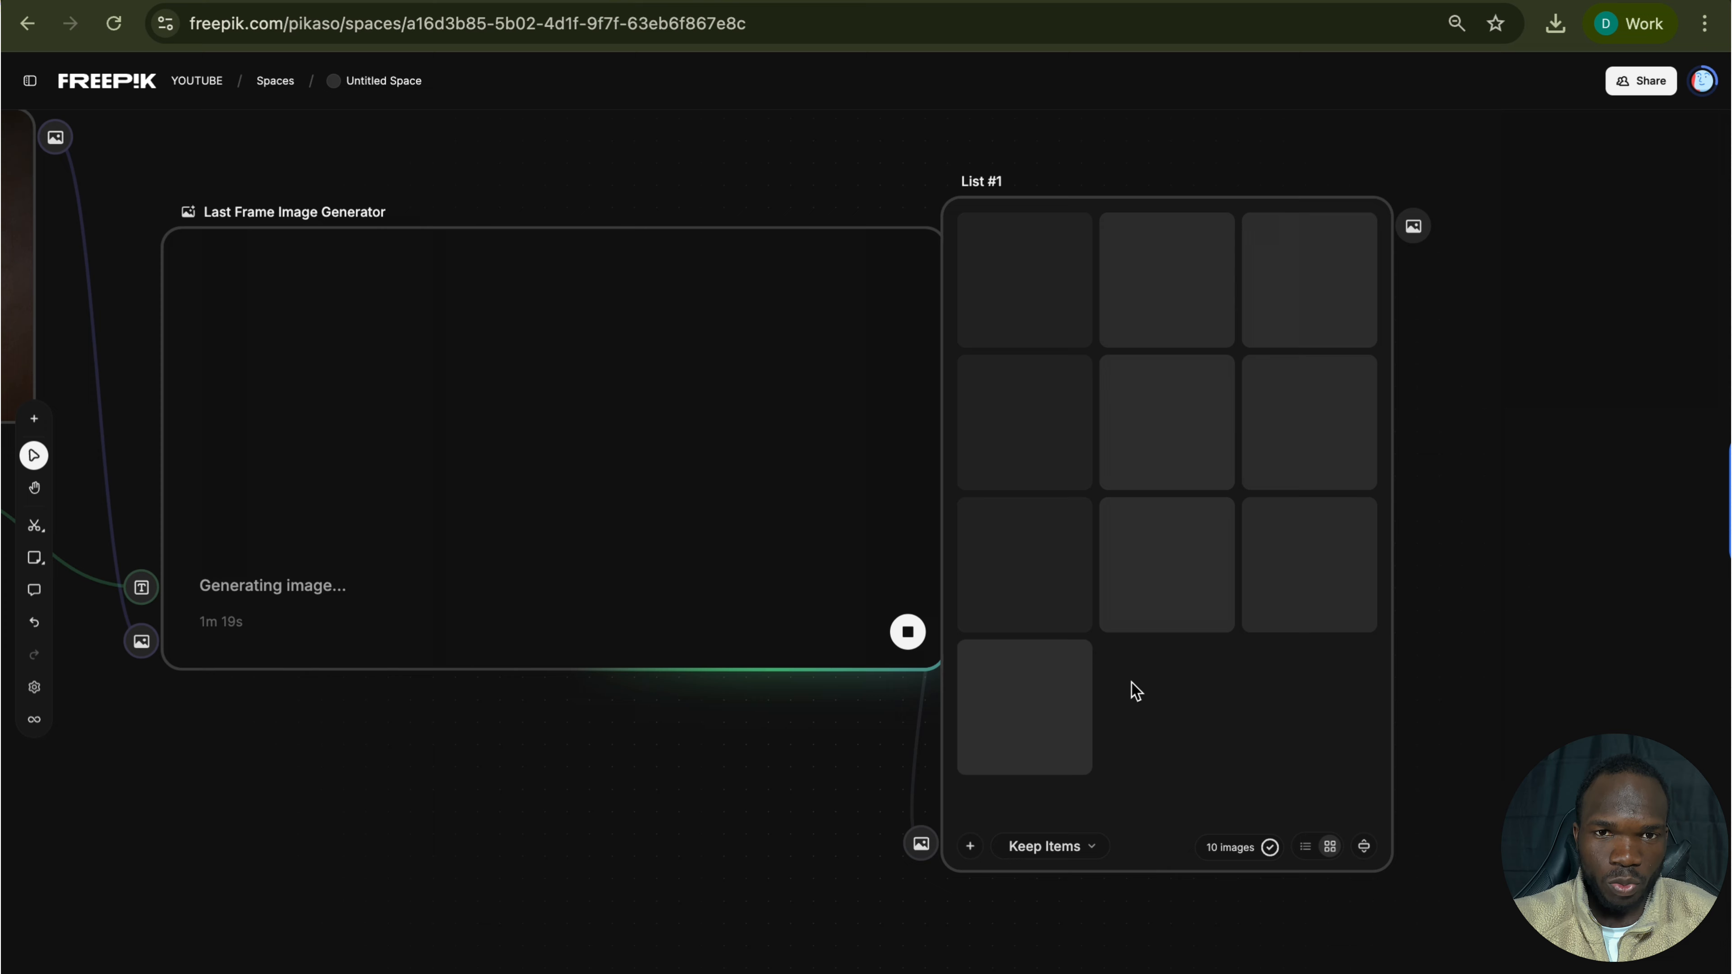
scroll(1132, 692, right, 10)
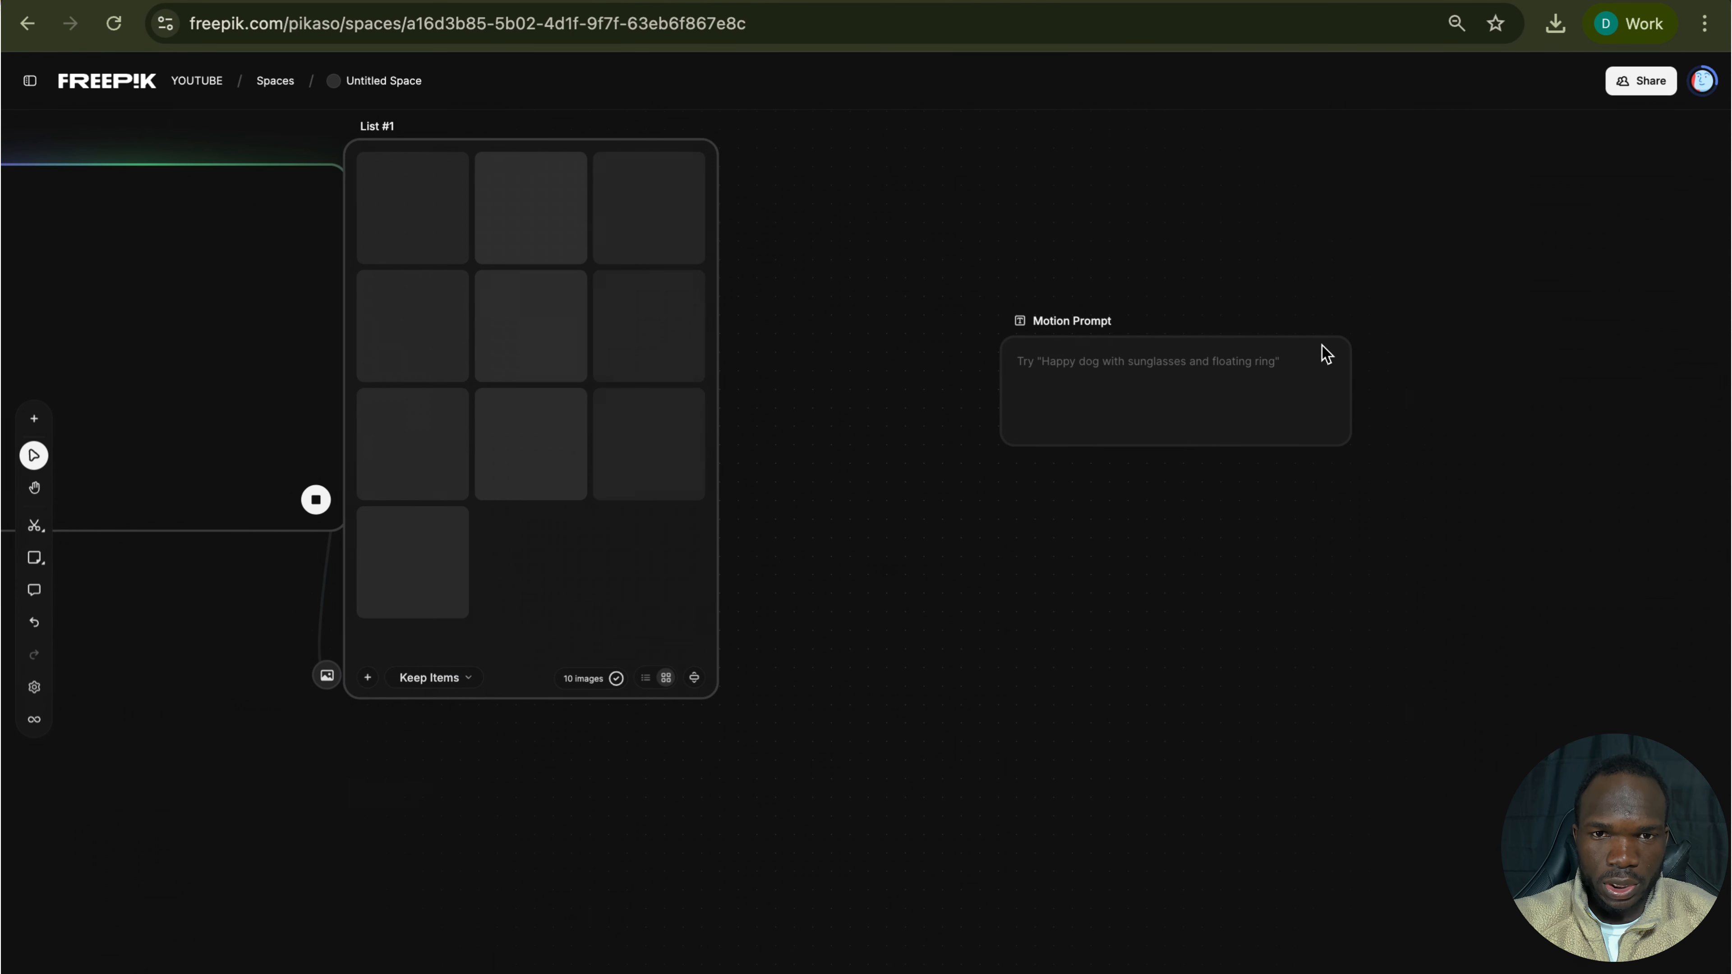
Place Motion Prompt below List #1 and wire it into a new Video Generator #1, moved up-right
drag(1256, 394, 1043, 801)
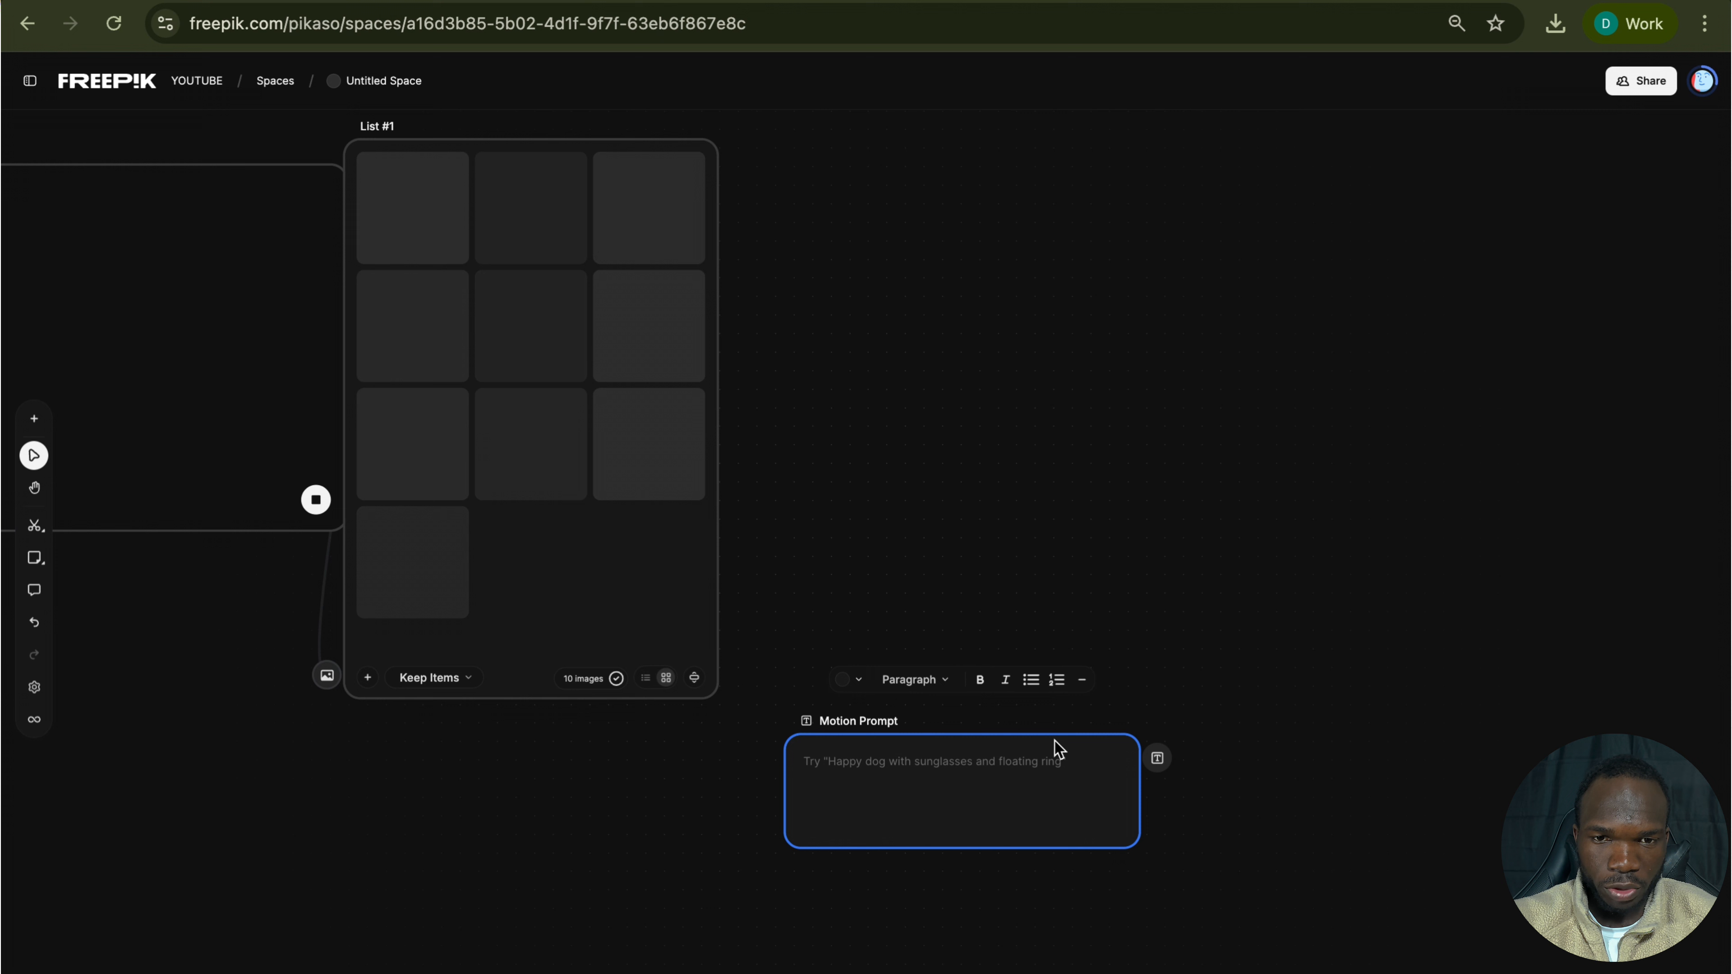
scroll(1118, 533, down, 5)
scroll(1122, 529, right, 3)
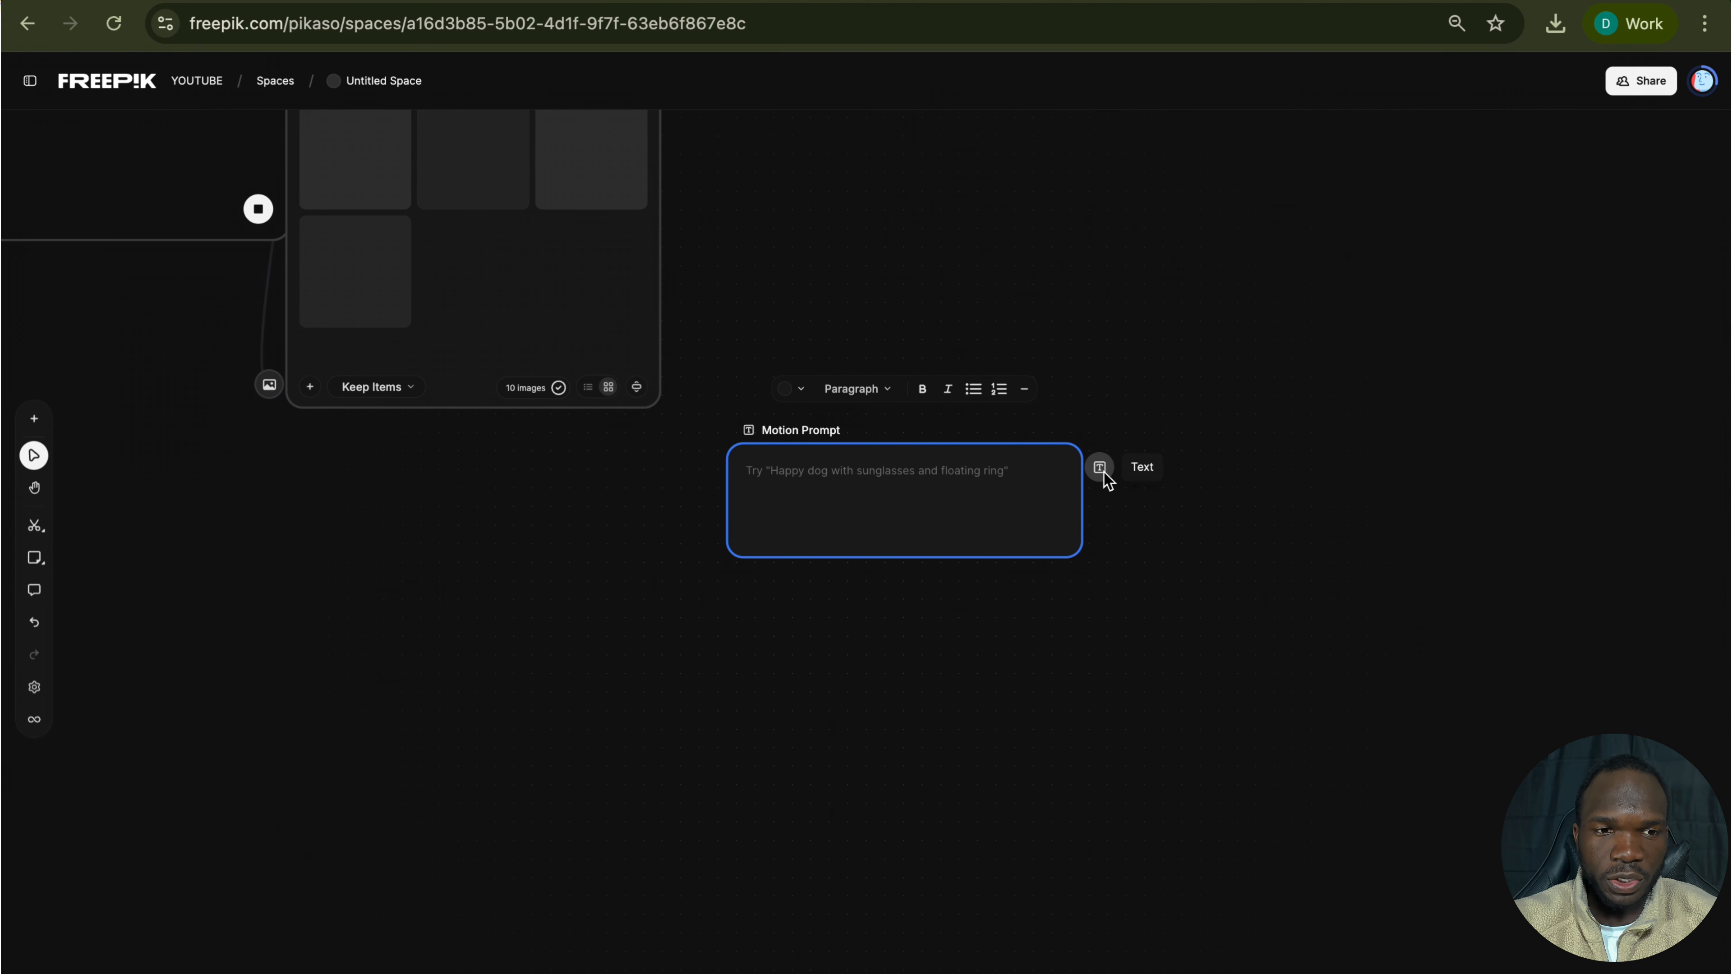
drag(1104, 478, 1235, 570)
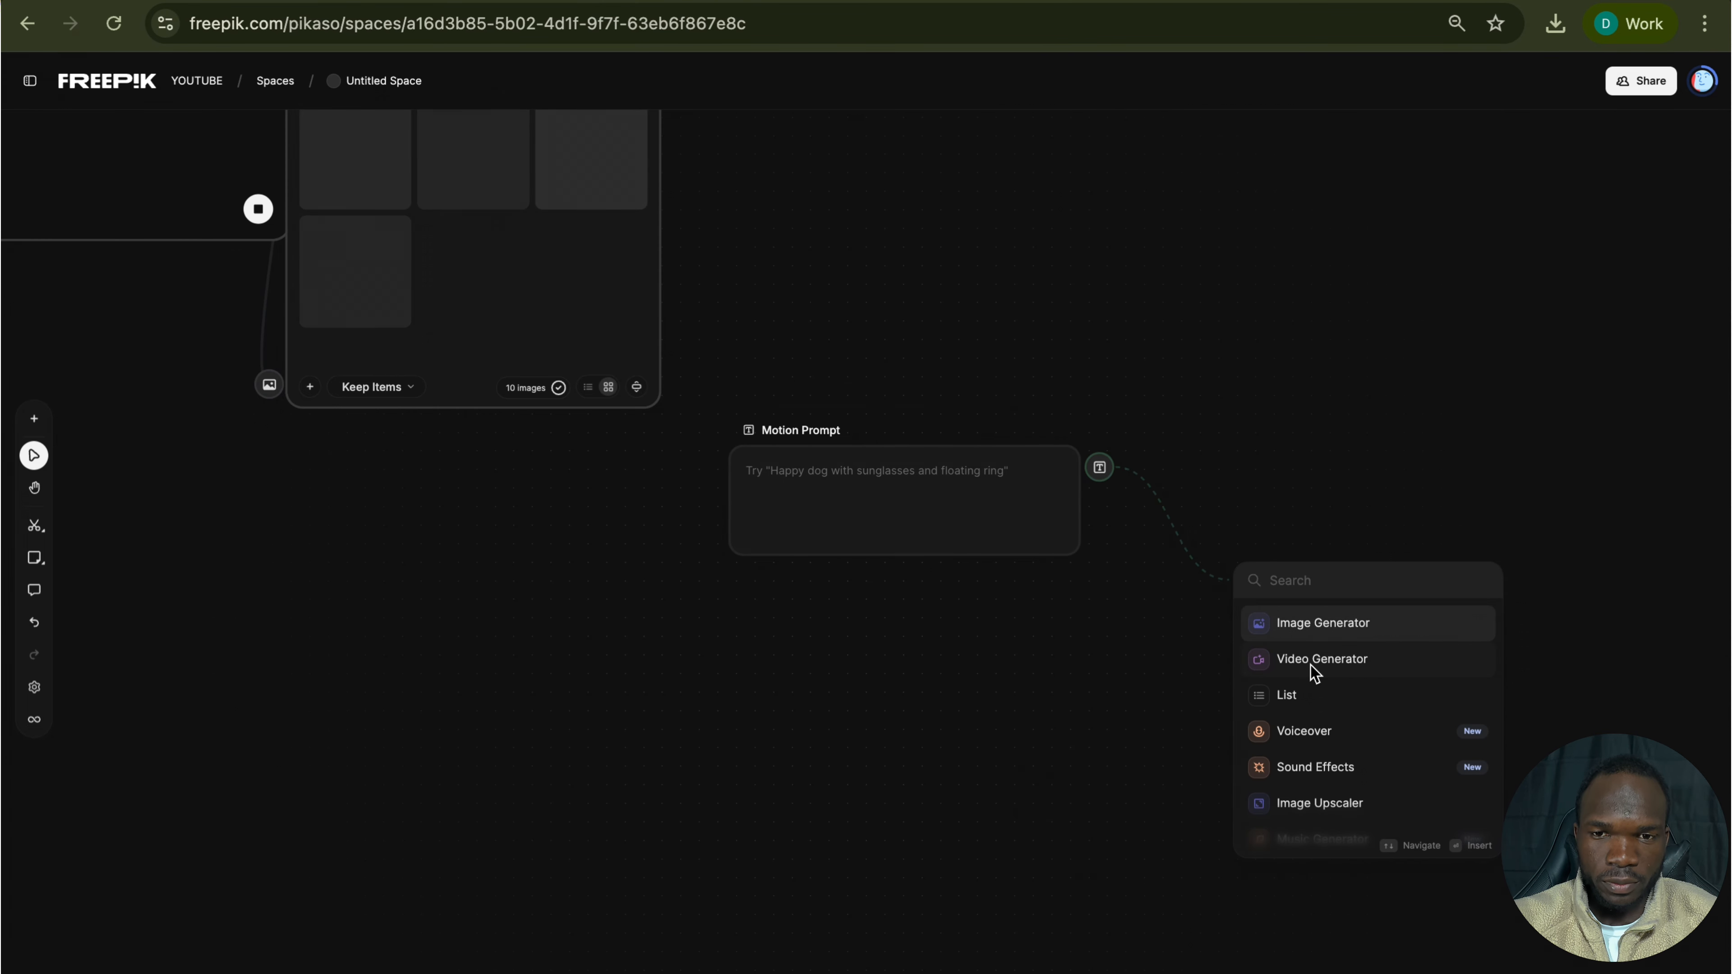
click(1310, 672)
scroll(926, 524, left, 2)
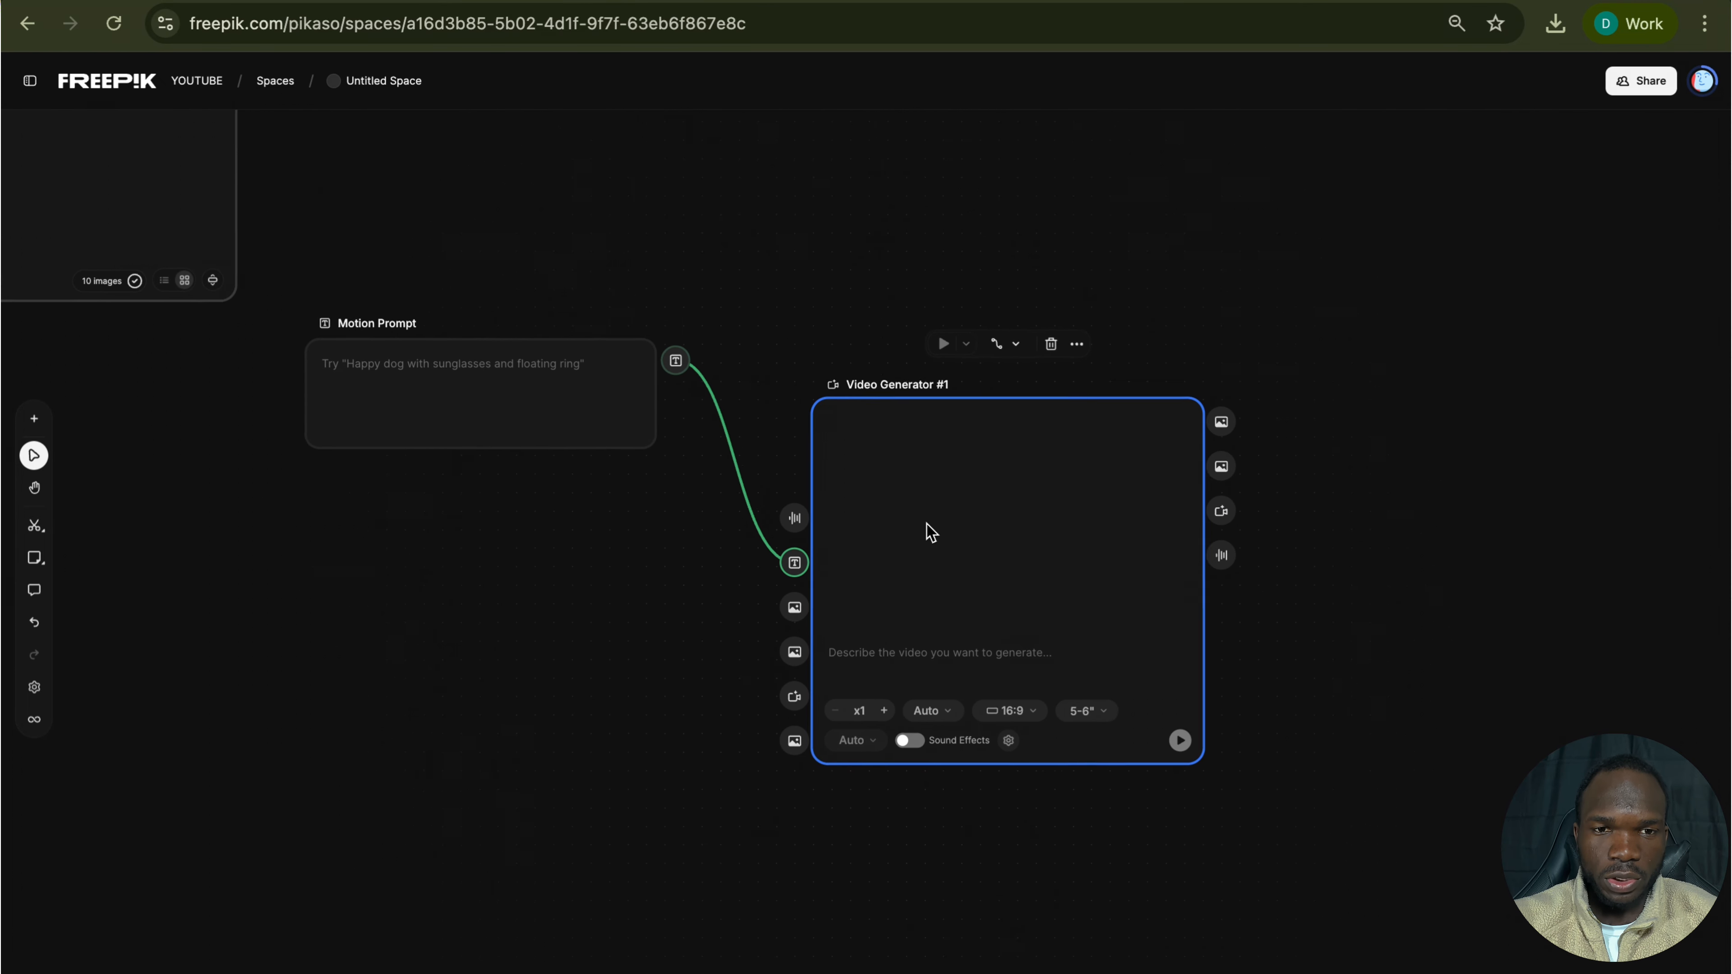
drag(1085, 607, 1154, 279)
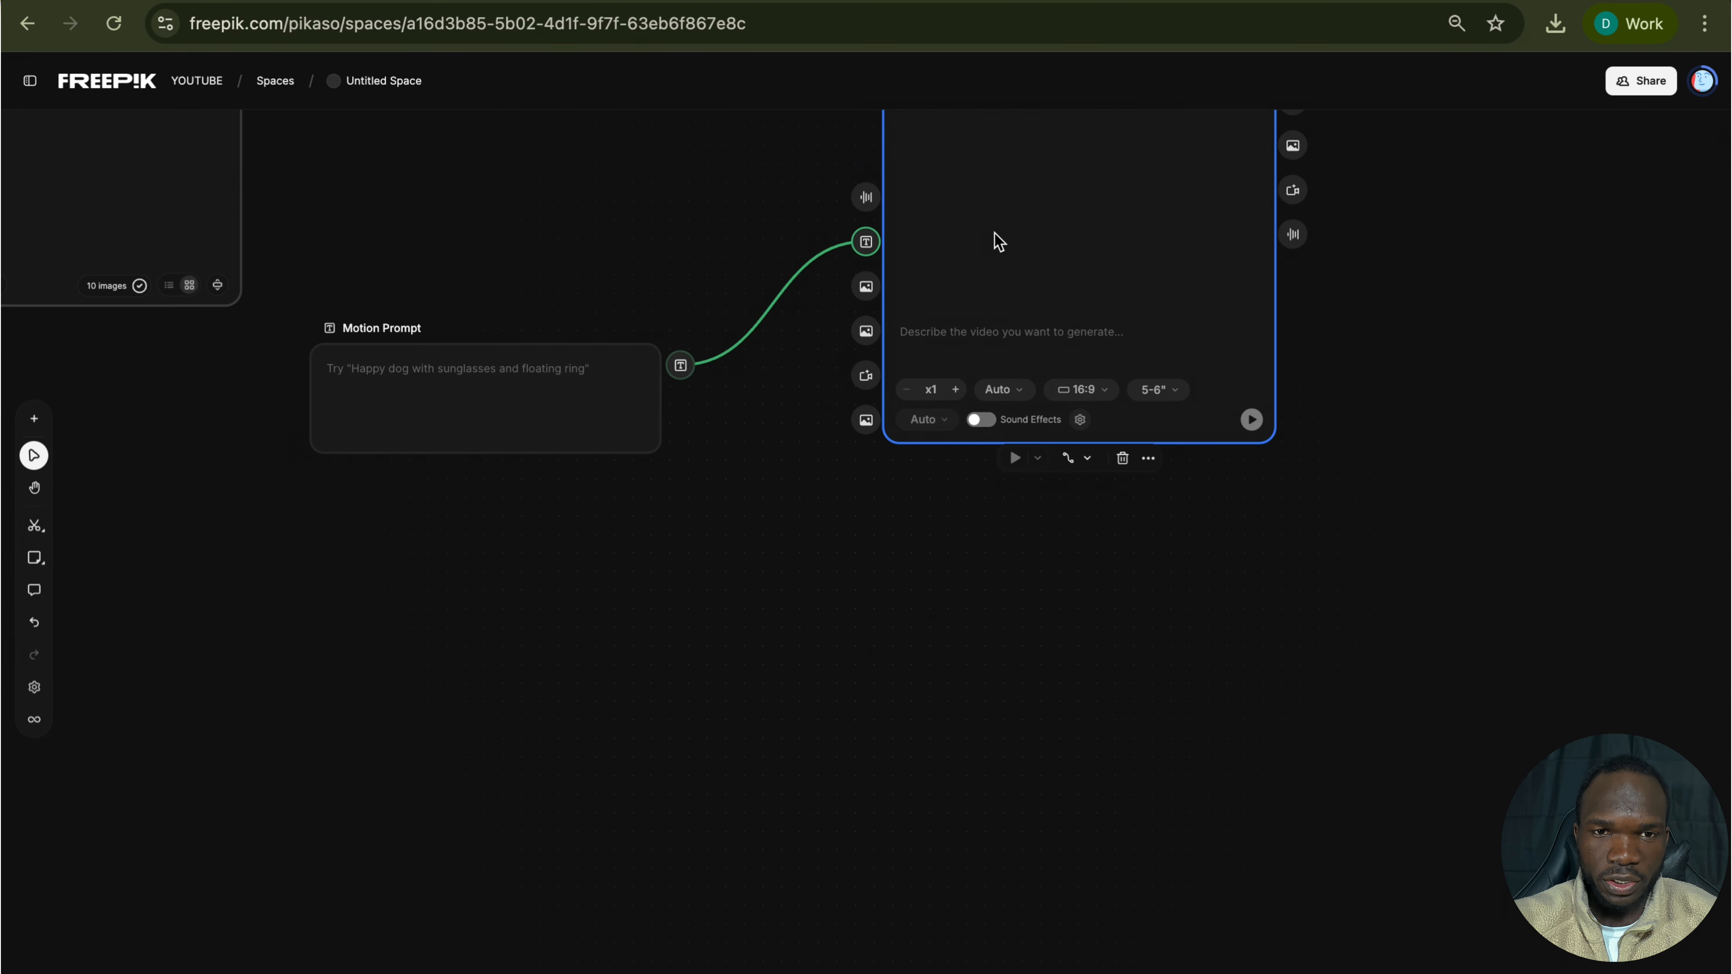
scroll(993, 240, up, 4)
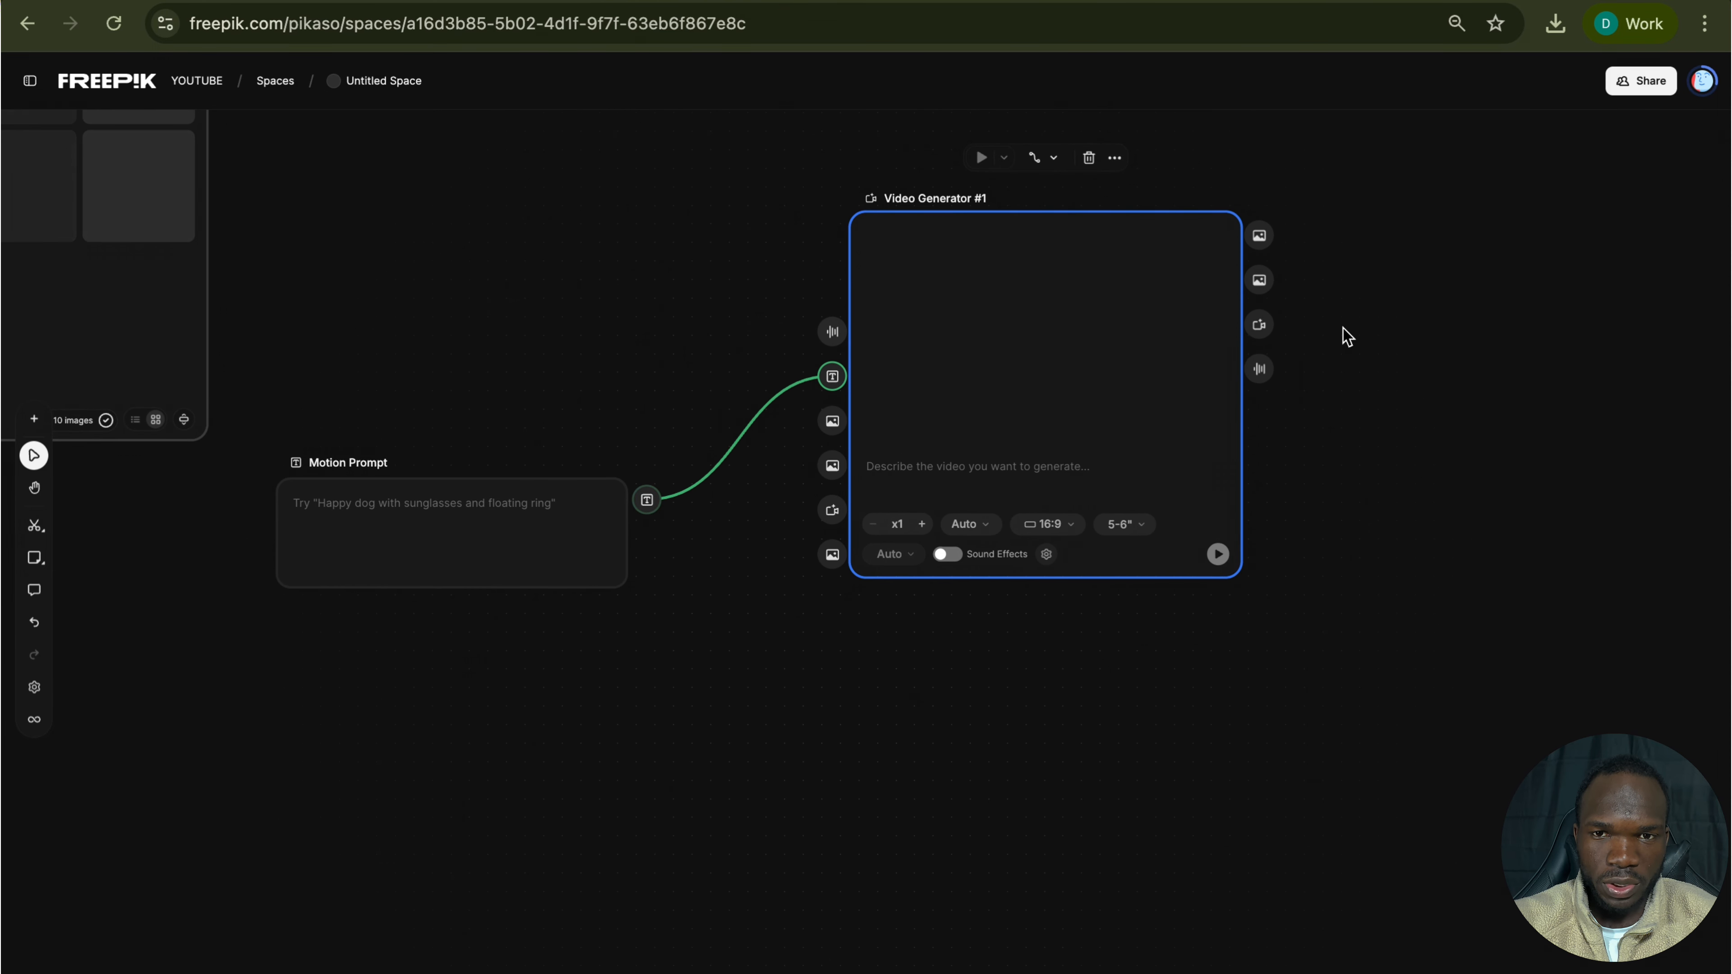
Move Start Frame above the Last Frame Image Generator and raise Video Generator #1
scroll(944, 258, up, 1)
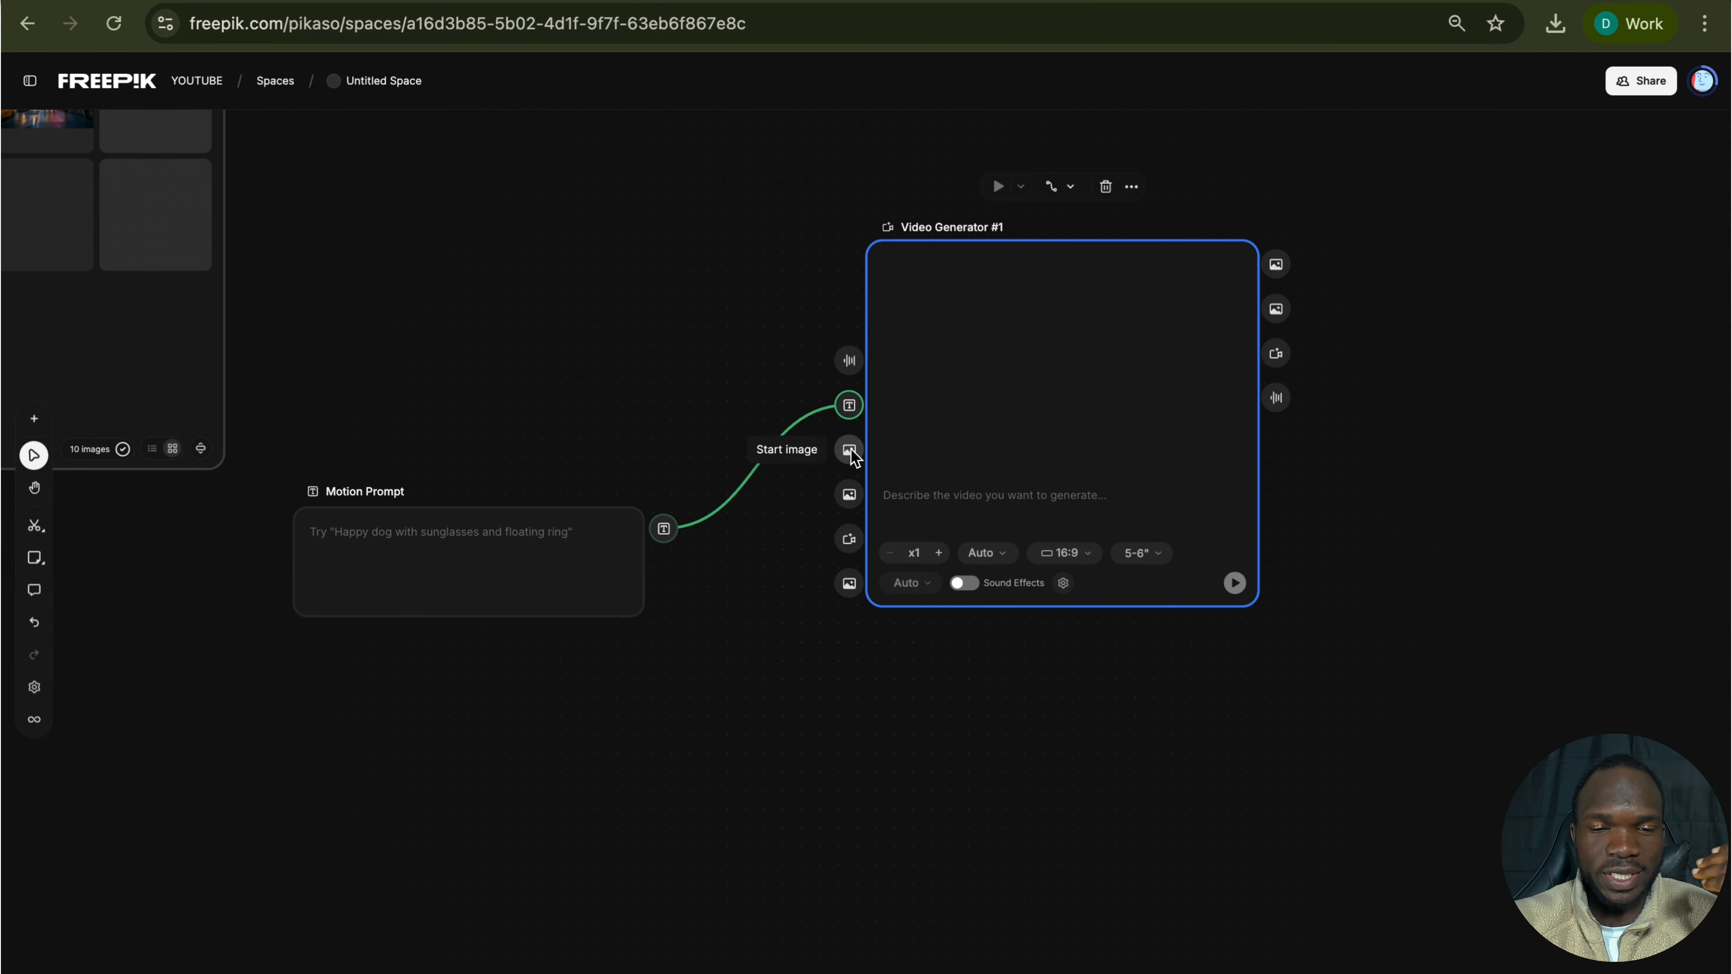
scroll(853, 456, down, 5)
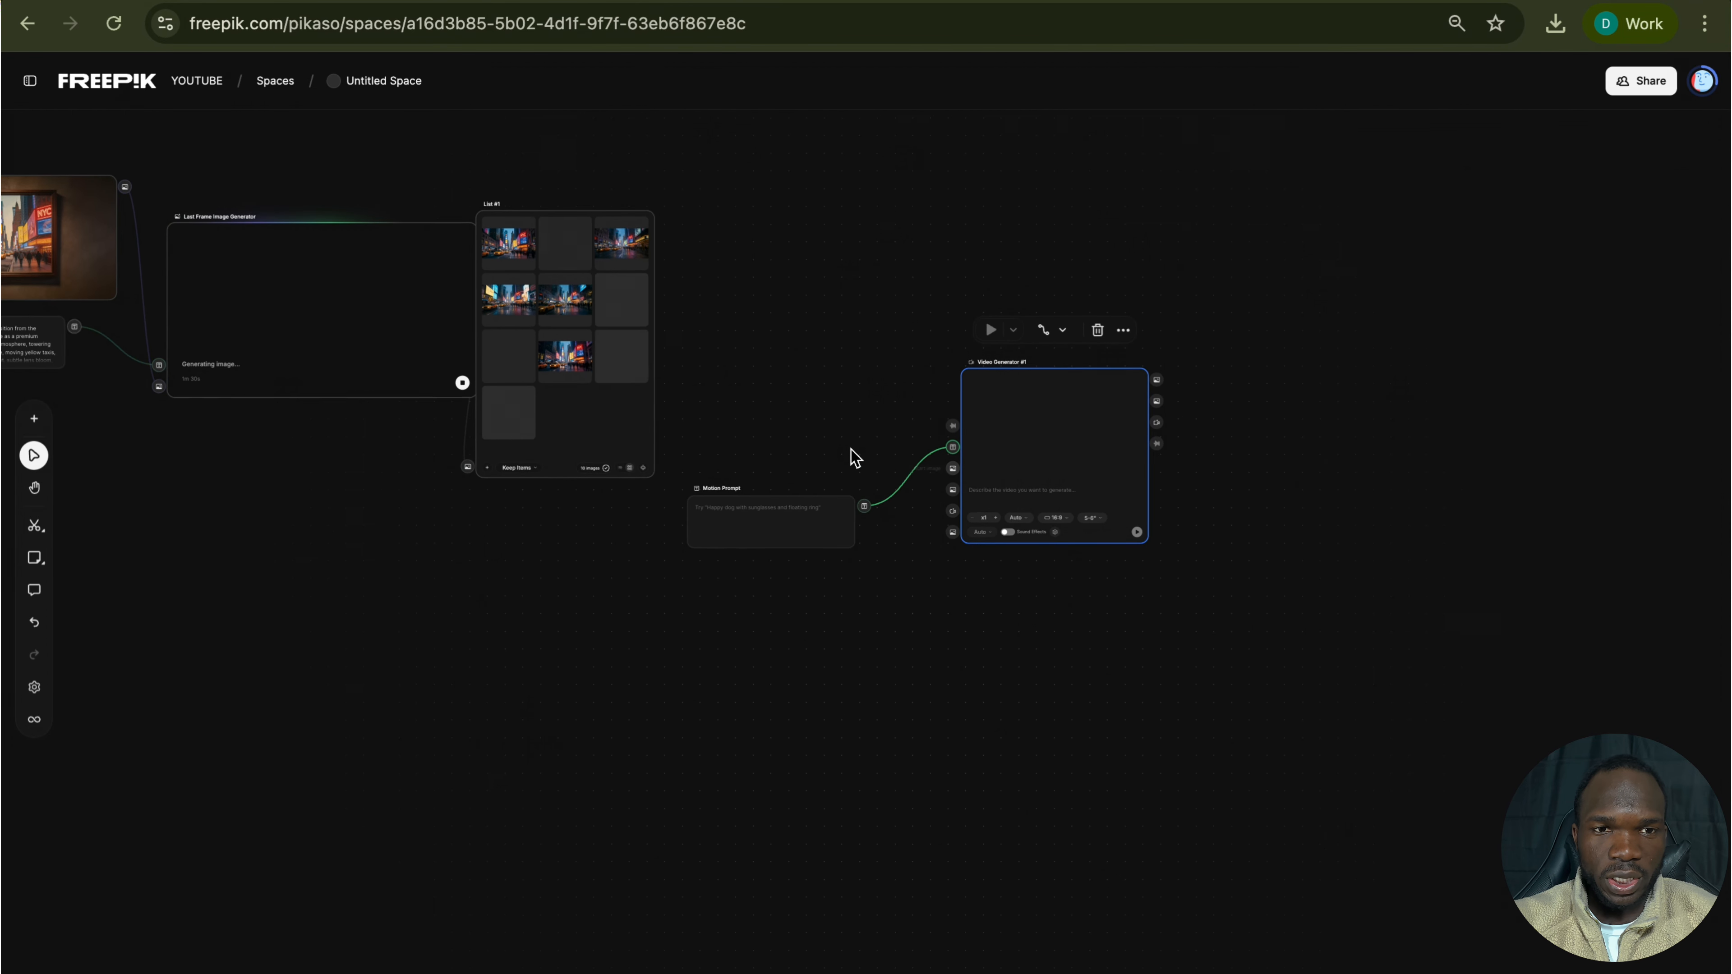
scroll(850, 449, left, 10)
scroll(851, 450, up, 2)
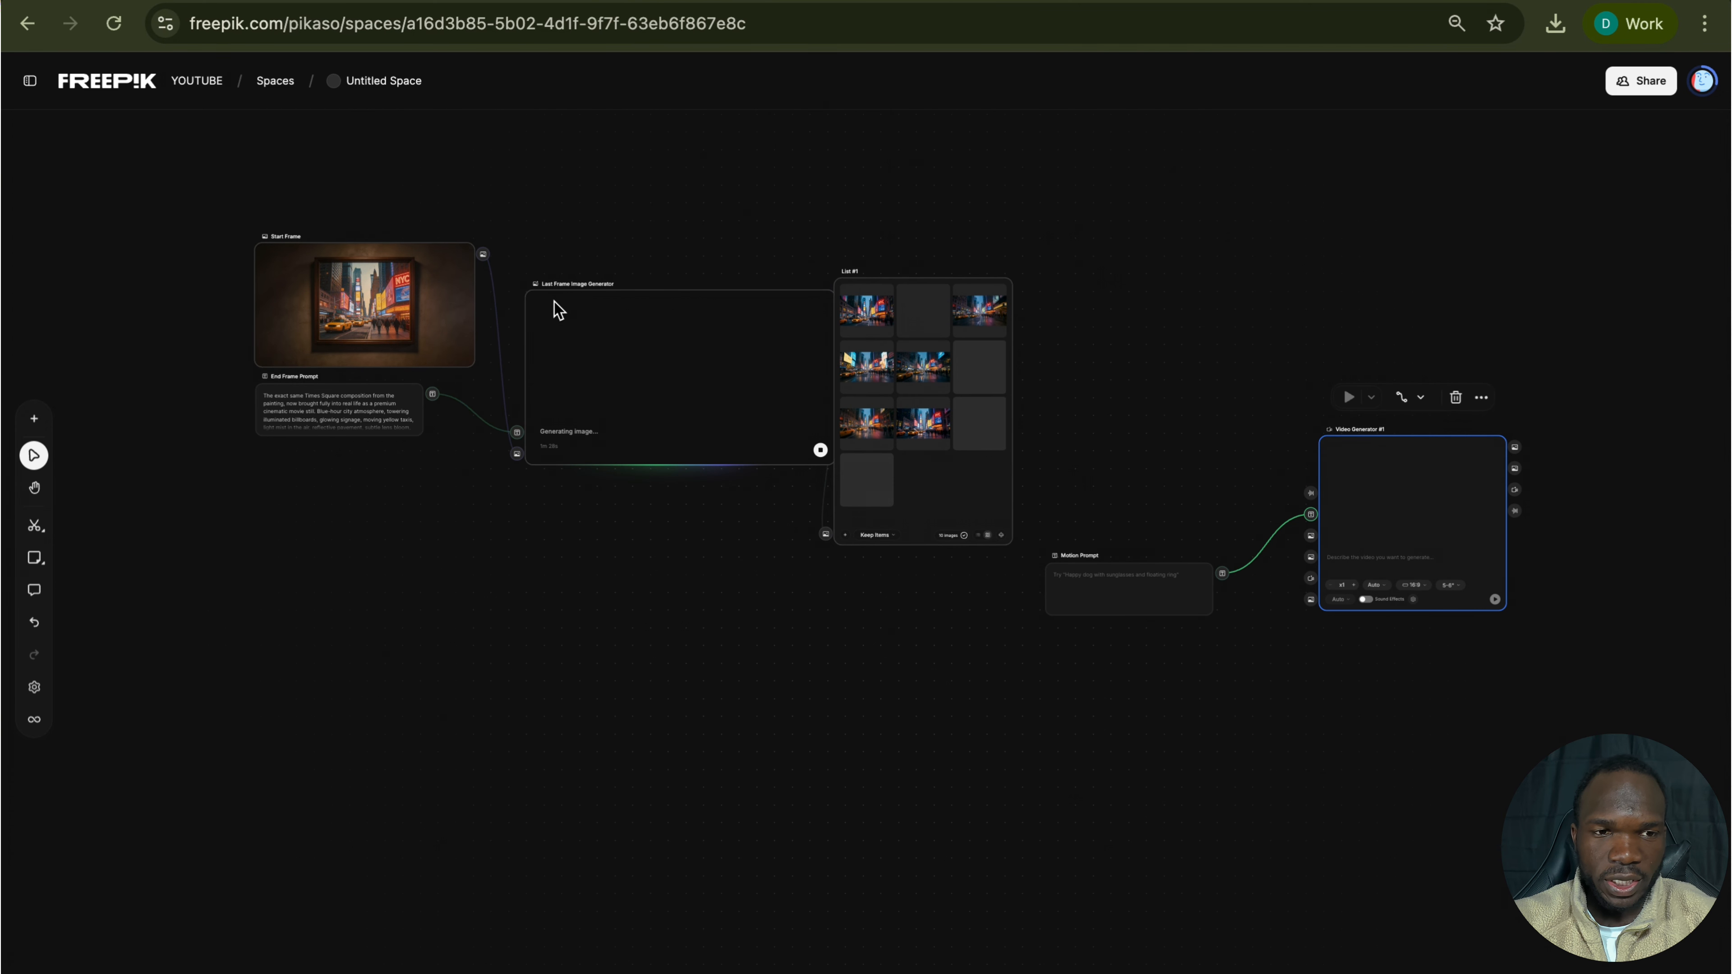
drag(456, 304, 593, 166)
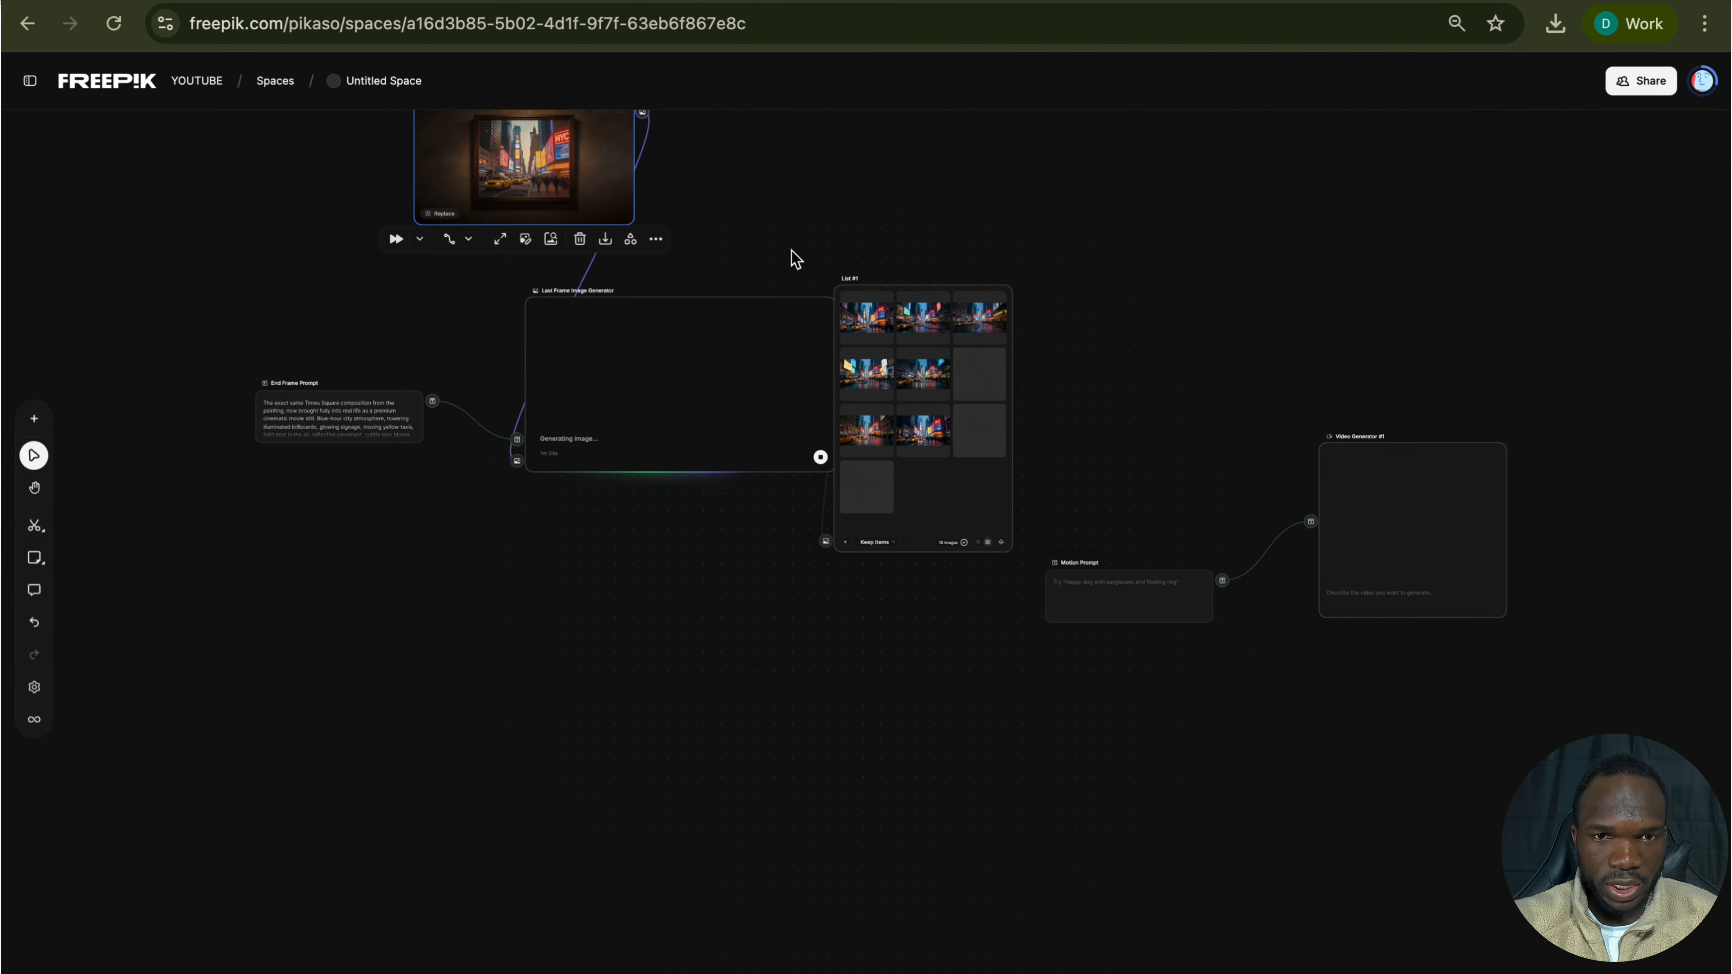
scroll(792, 259, up, 7)
scroll(793, 259, right, 4)
drag(1254, 743, 1235, 417)
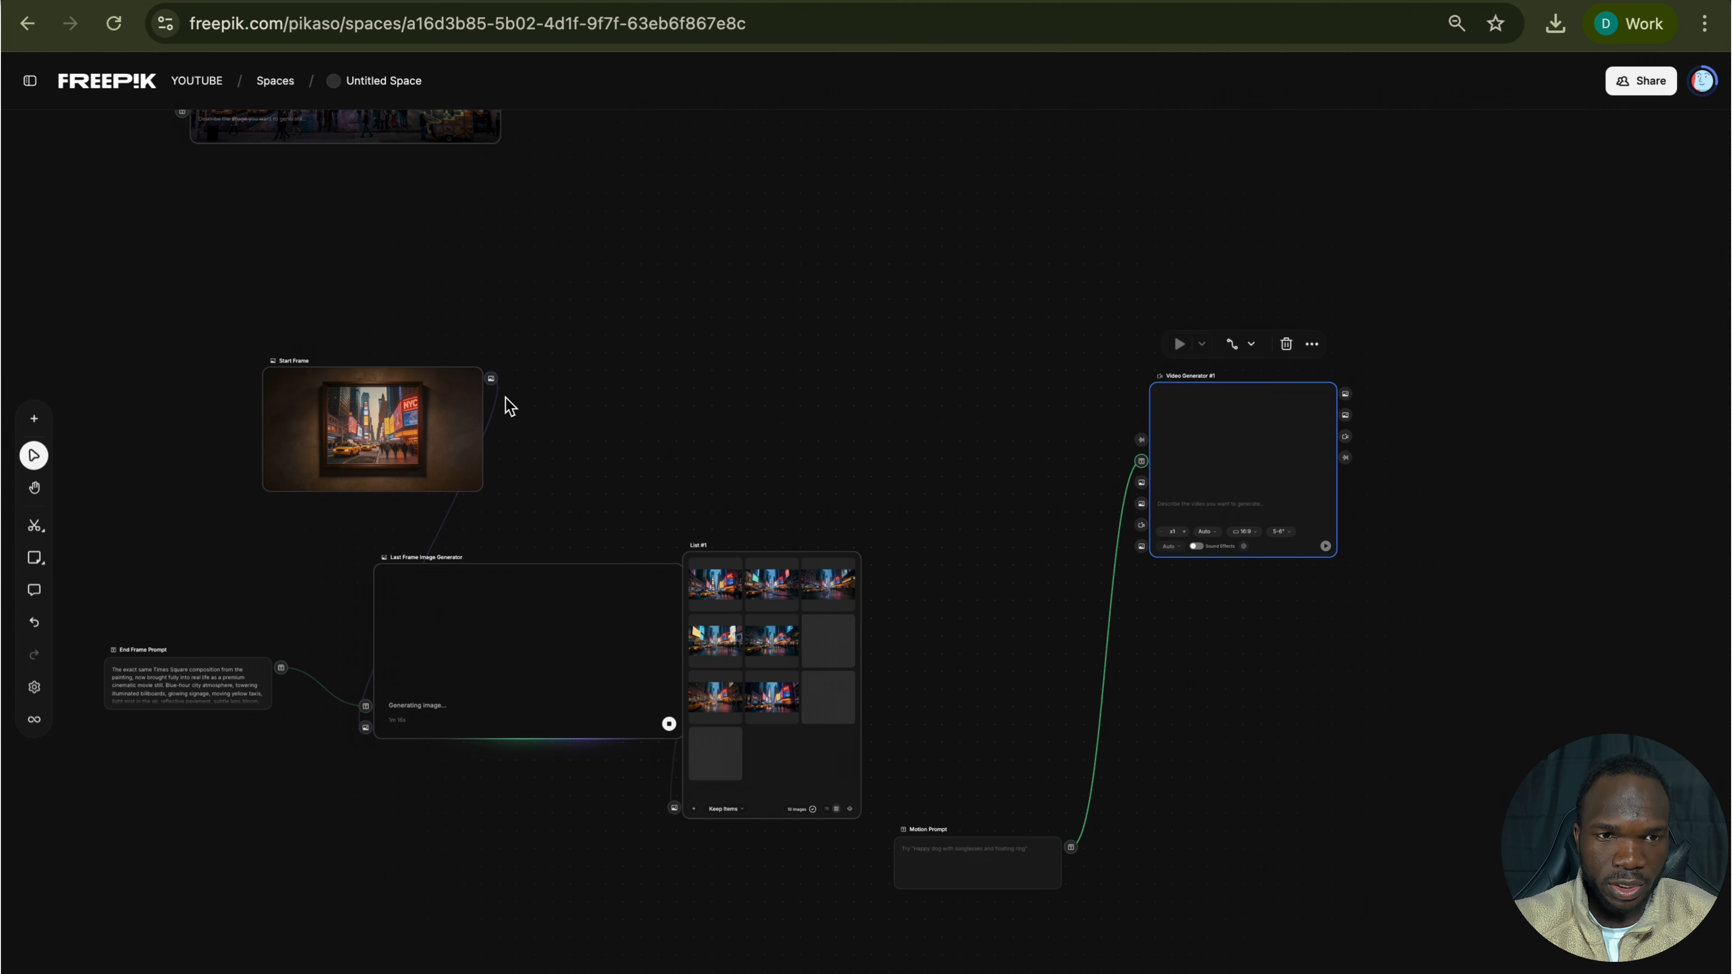
Link the Start Frame painting to Video Generator #1's start image input
drag(493, 380, 1147, 490)
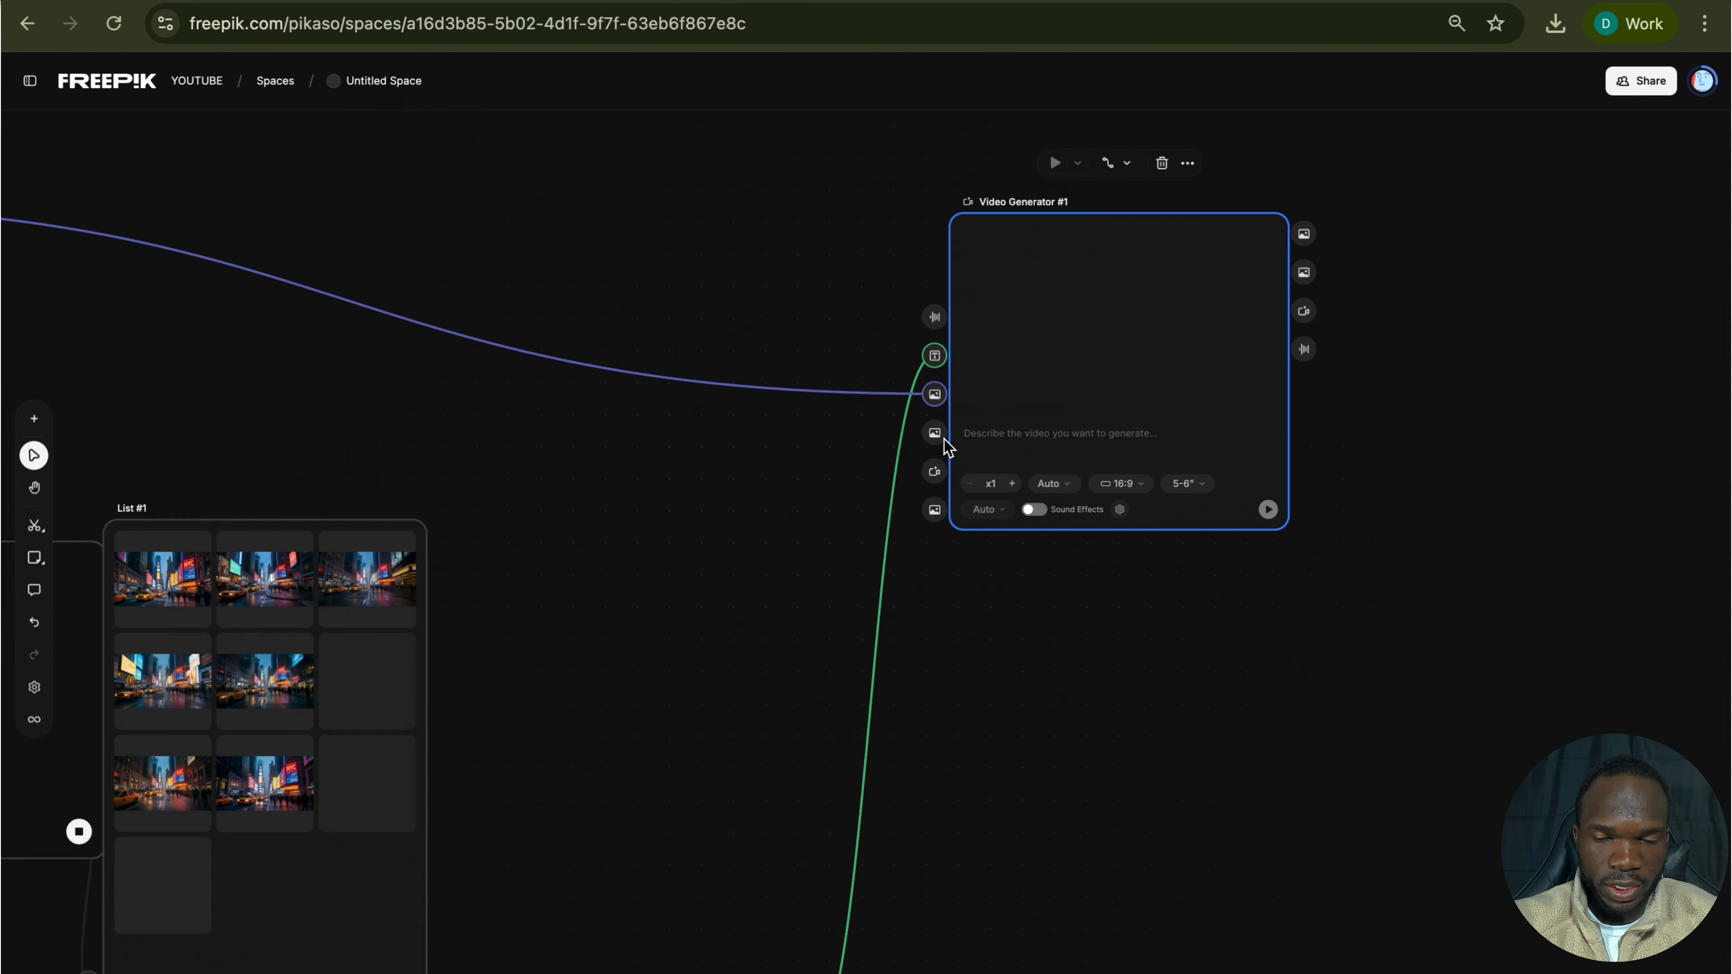
scroll(946, 443, up, 2)
scroll(947, 447, up, 3)
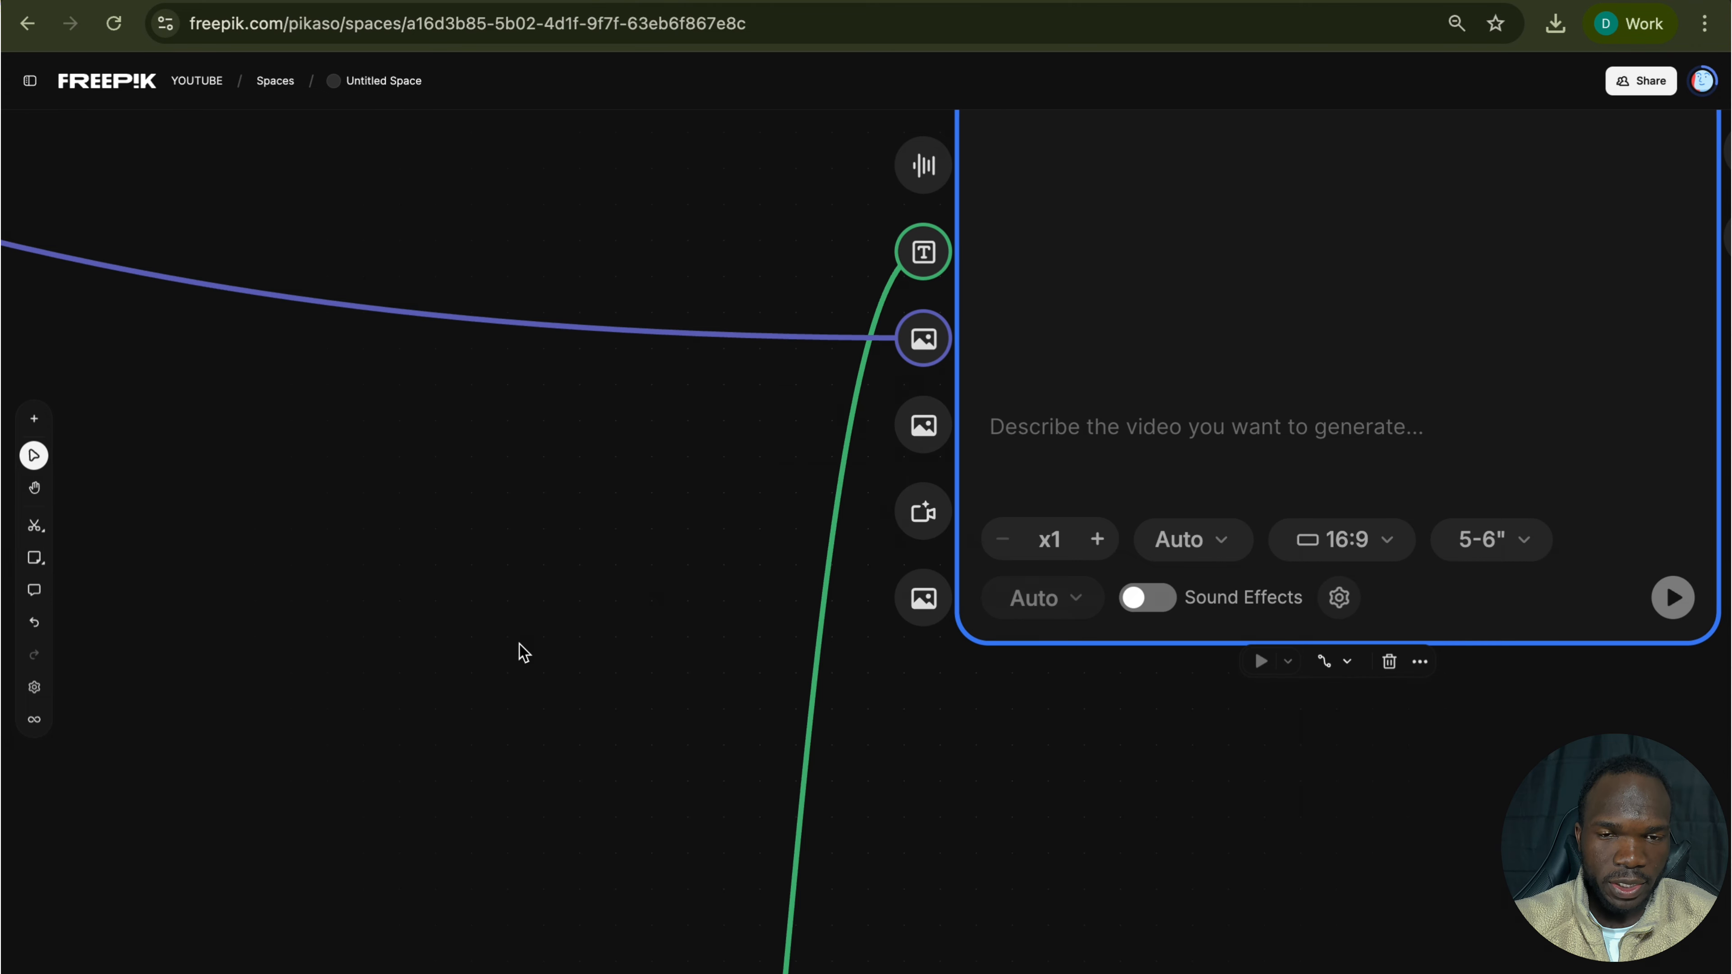
scroll(521, 650, left, 10)
scroll(522, 652, down, 3)
scroll(522, 650, left, 8)
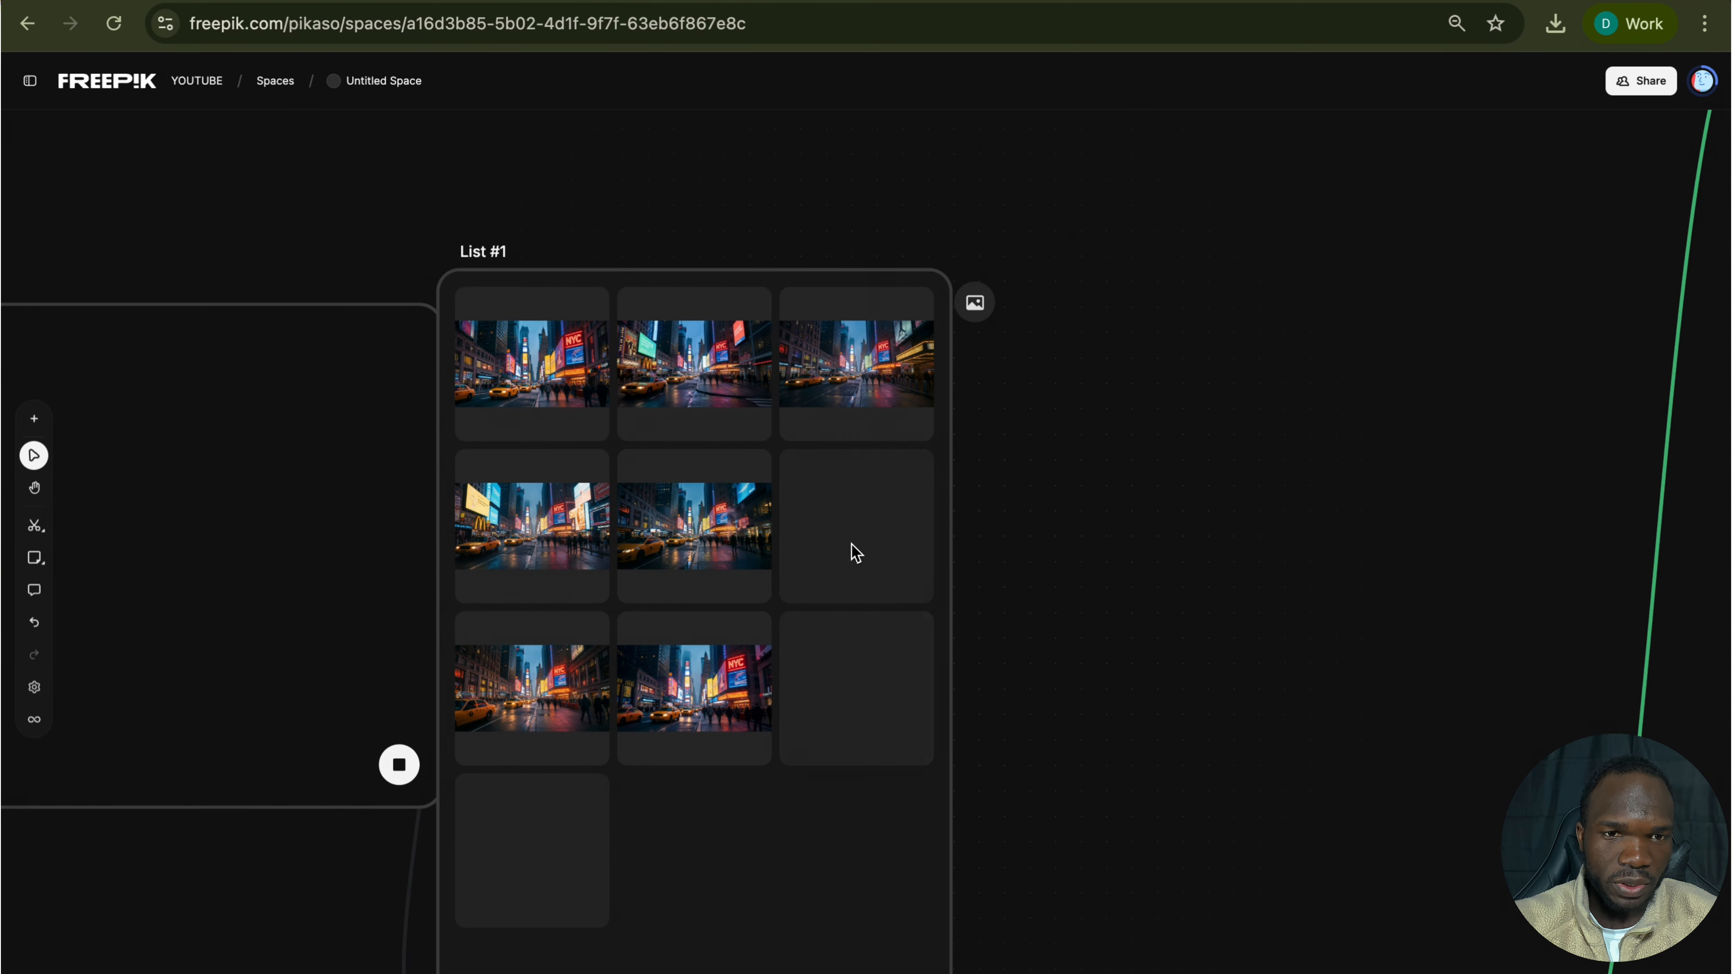
scroll(483, 441, left, 2)
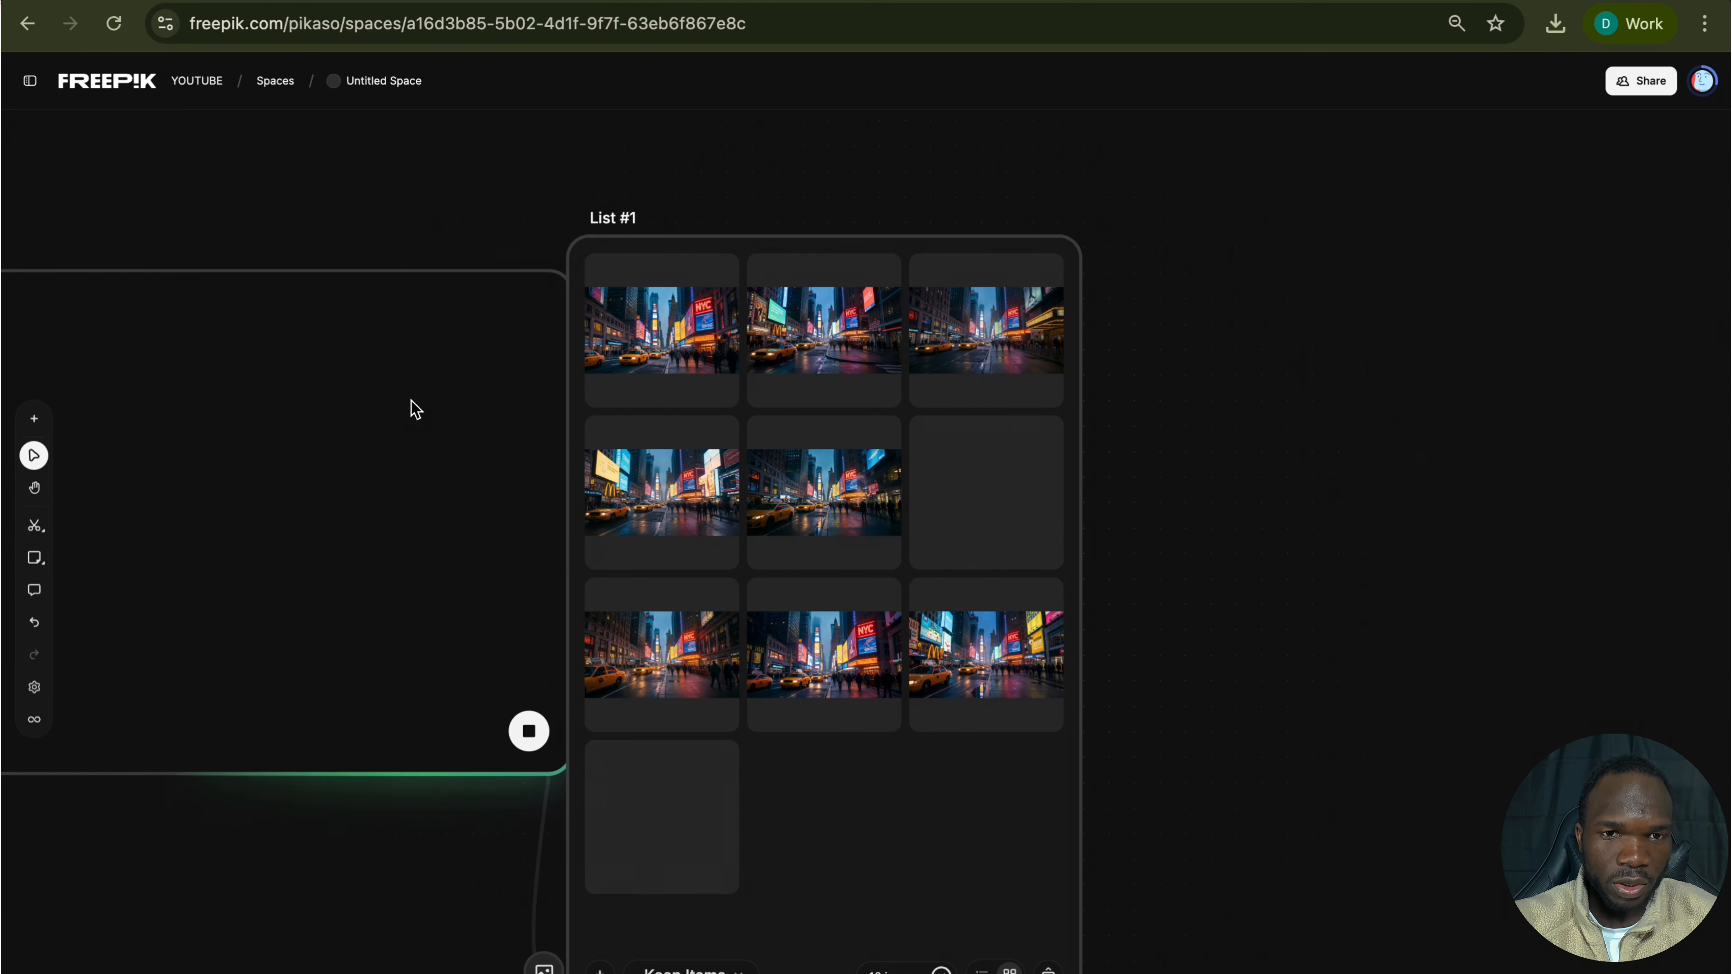
scroll(429, 447, down, 3)
scroll(409, 382, up, 2)
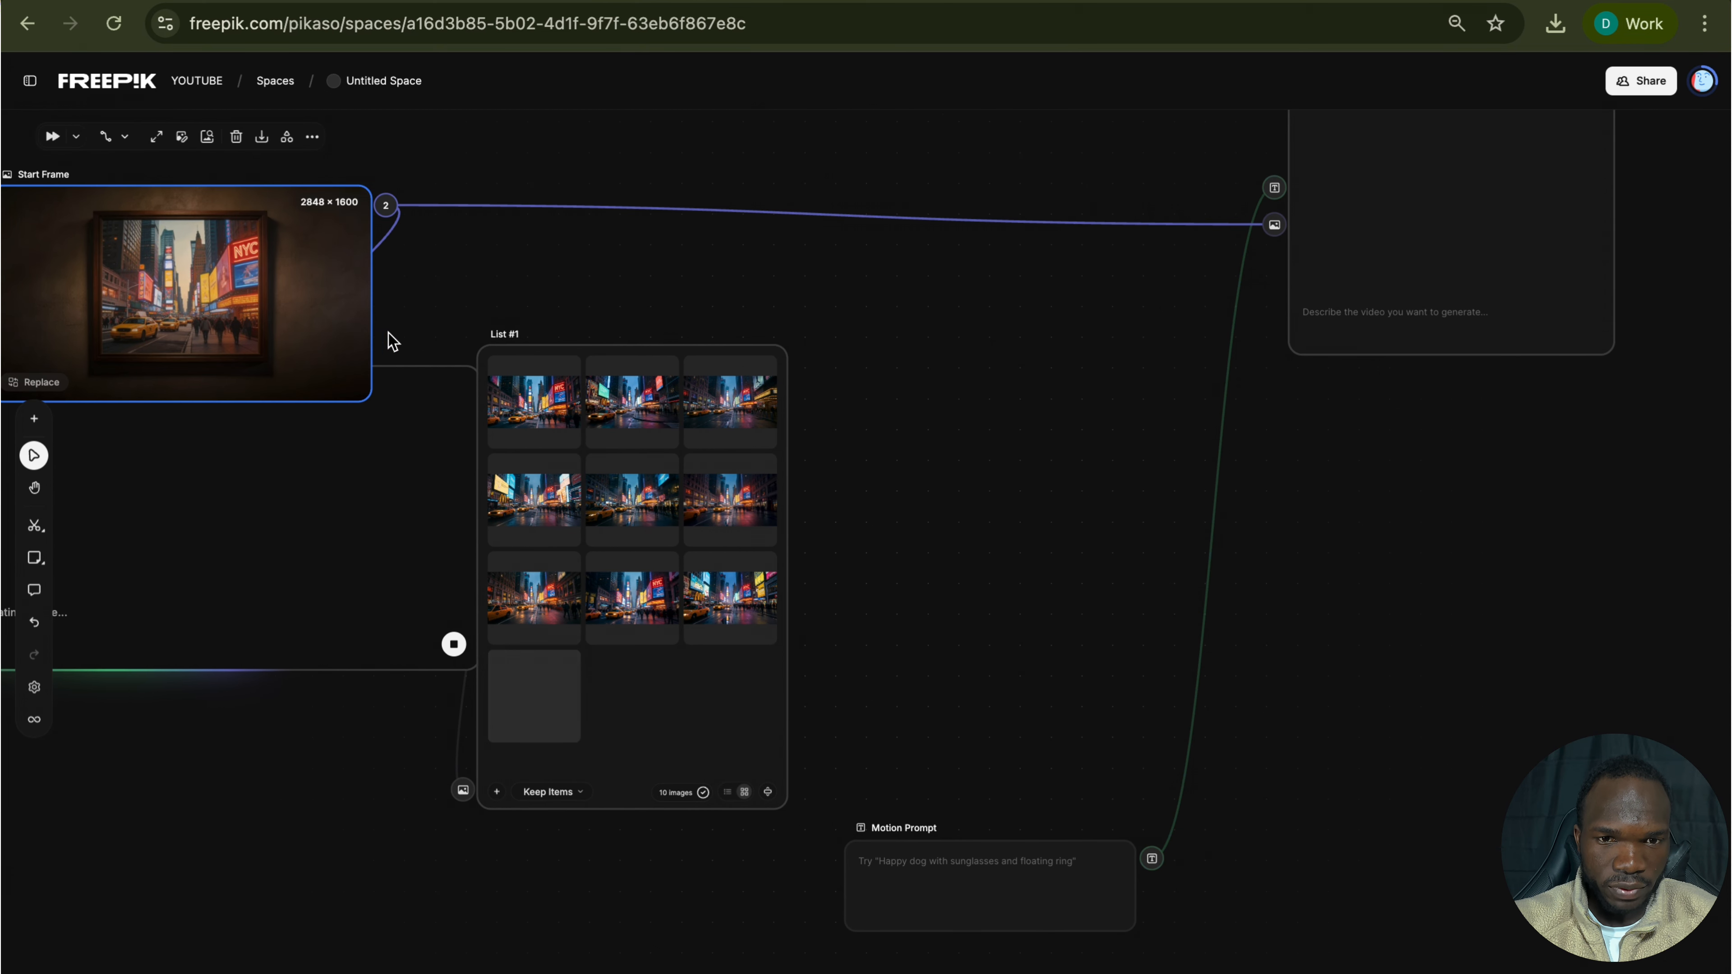
scroll(967, 563, up, 3)
scroll(967, 563, right, 3)
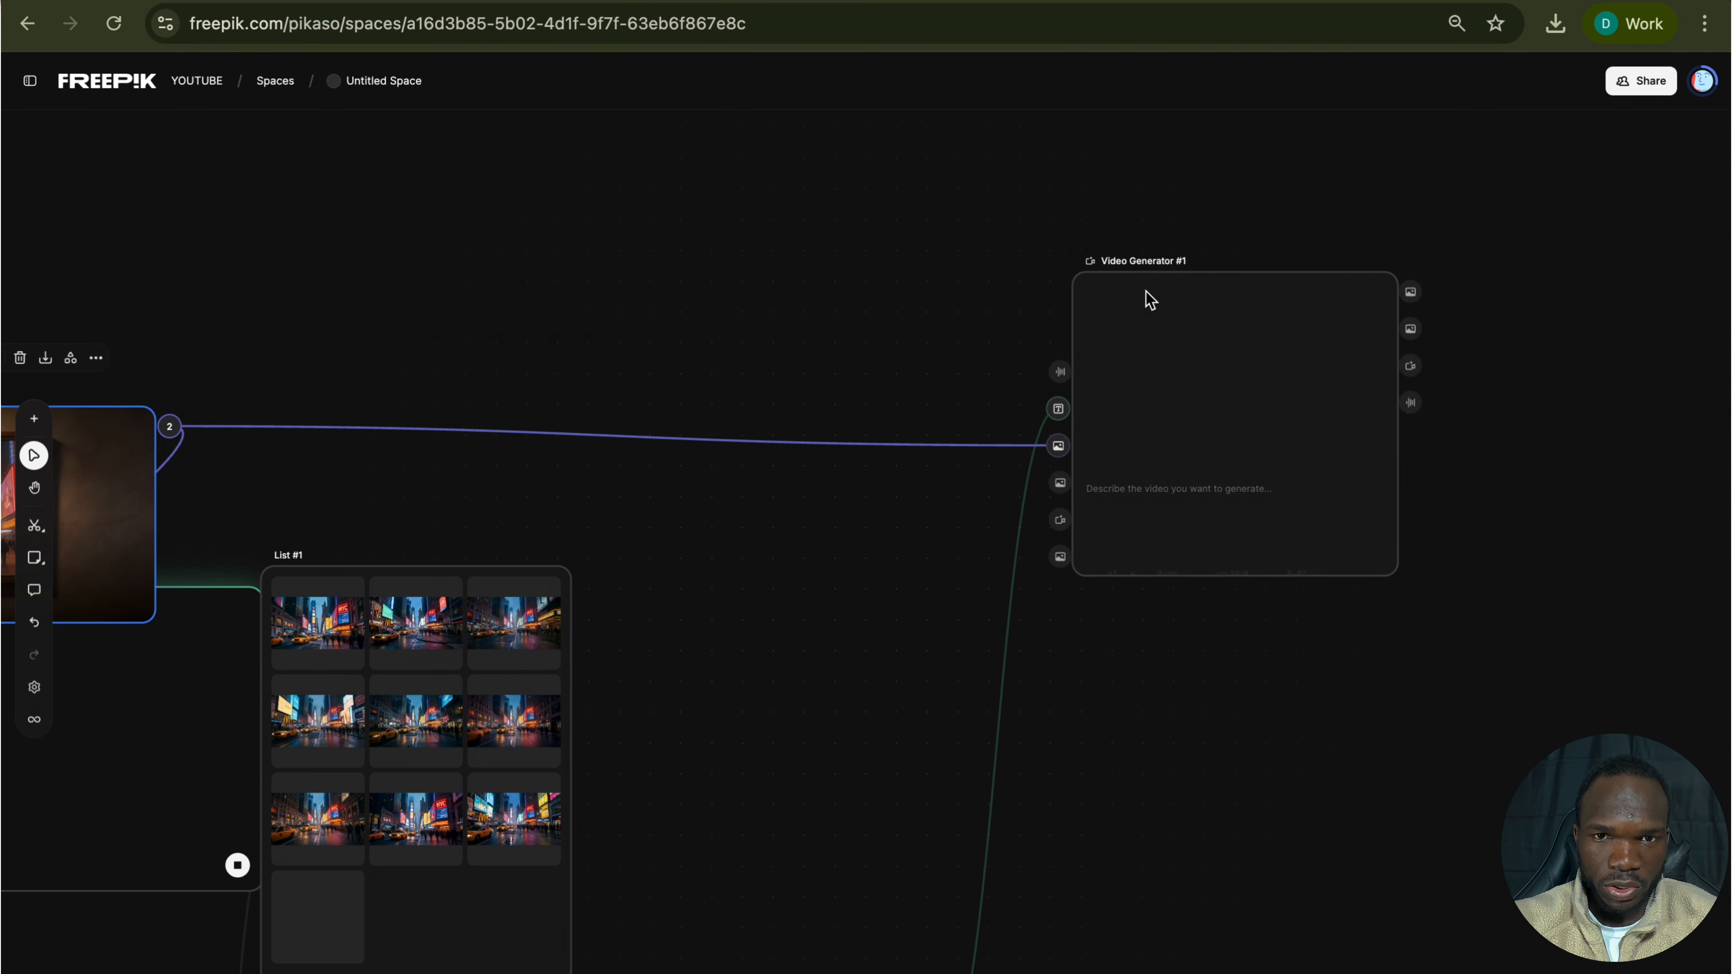
click(1139, 260)
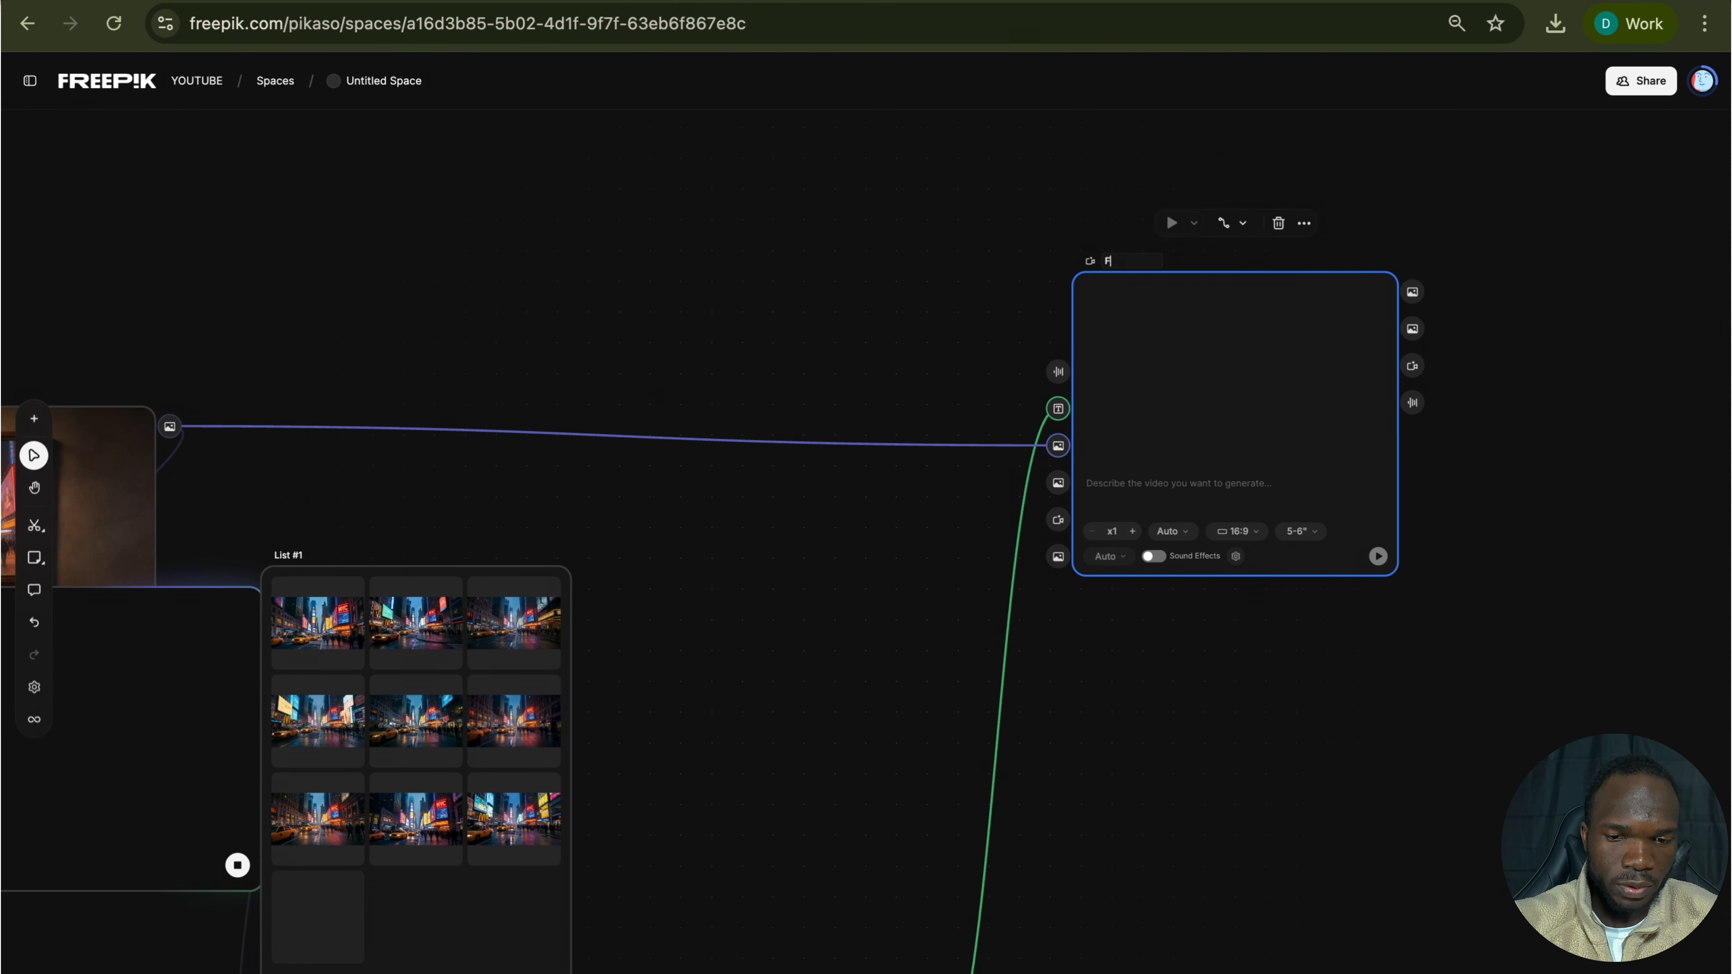
scroll(690, 429, down, 3)
scroll(690, 430, left, 4)
scroll(675, 426, up, 5)
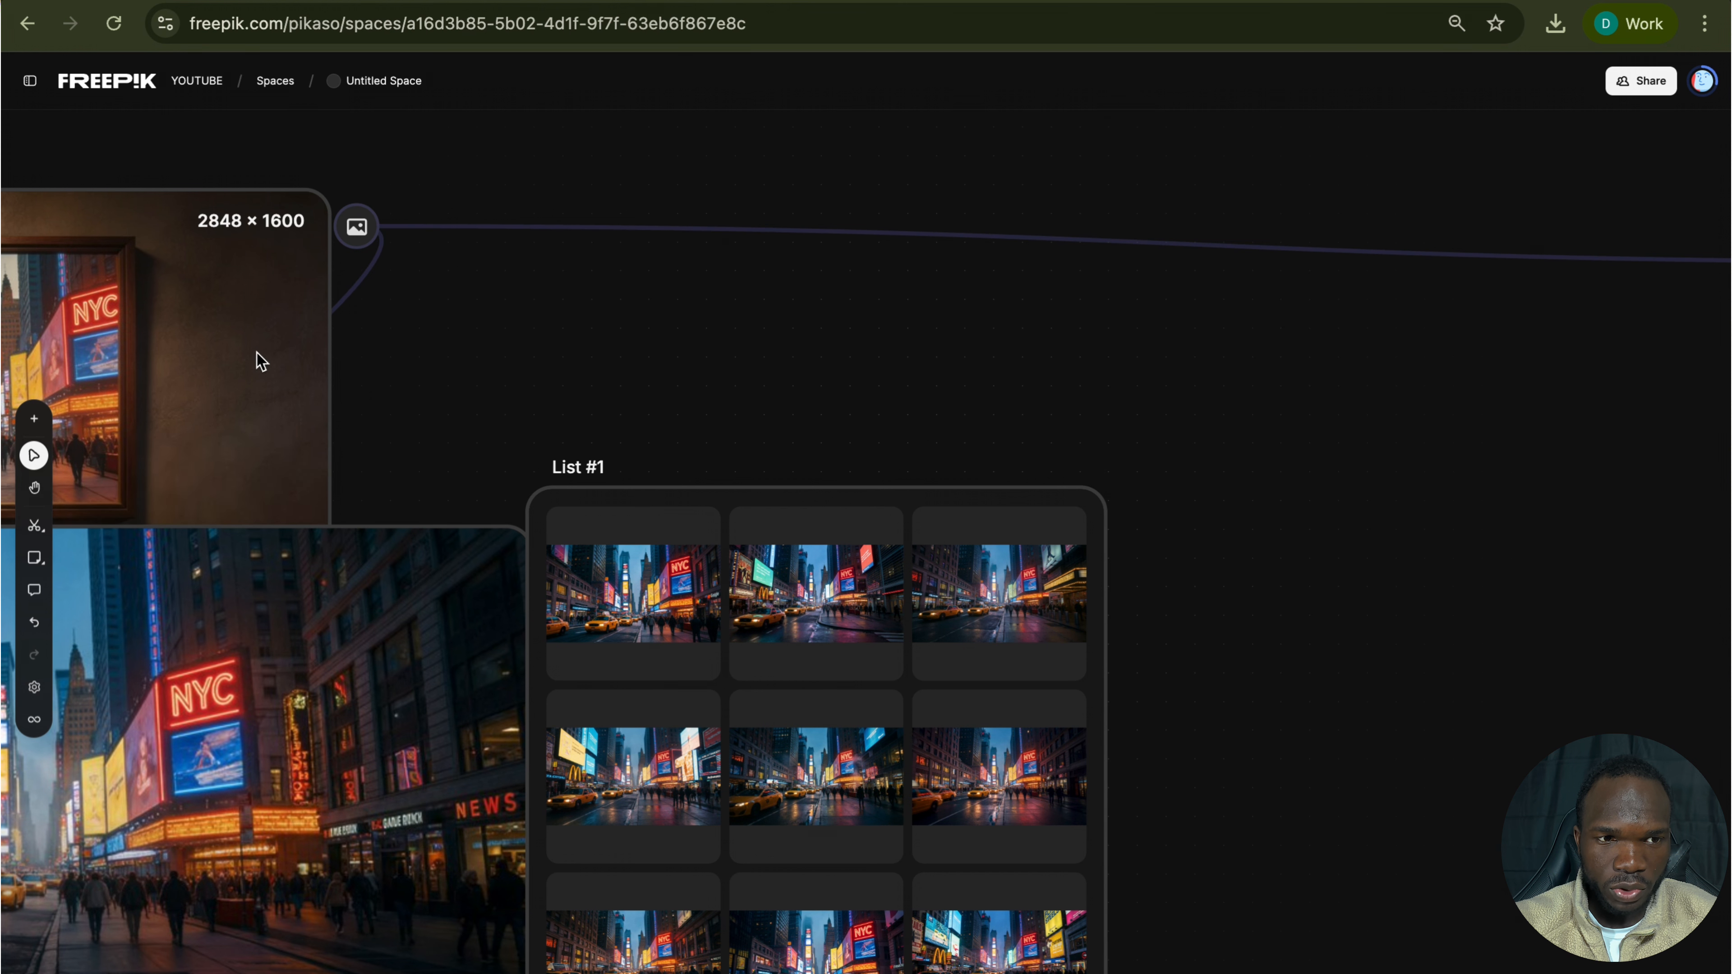
scroll(140, 339, left, 4)
scroll(299, 359, down, 1)
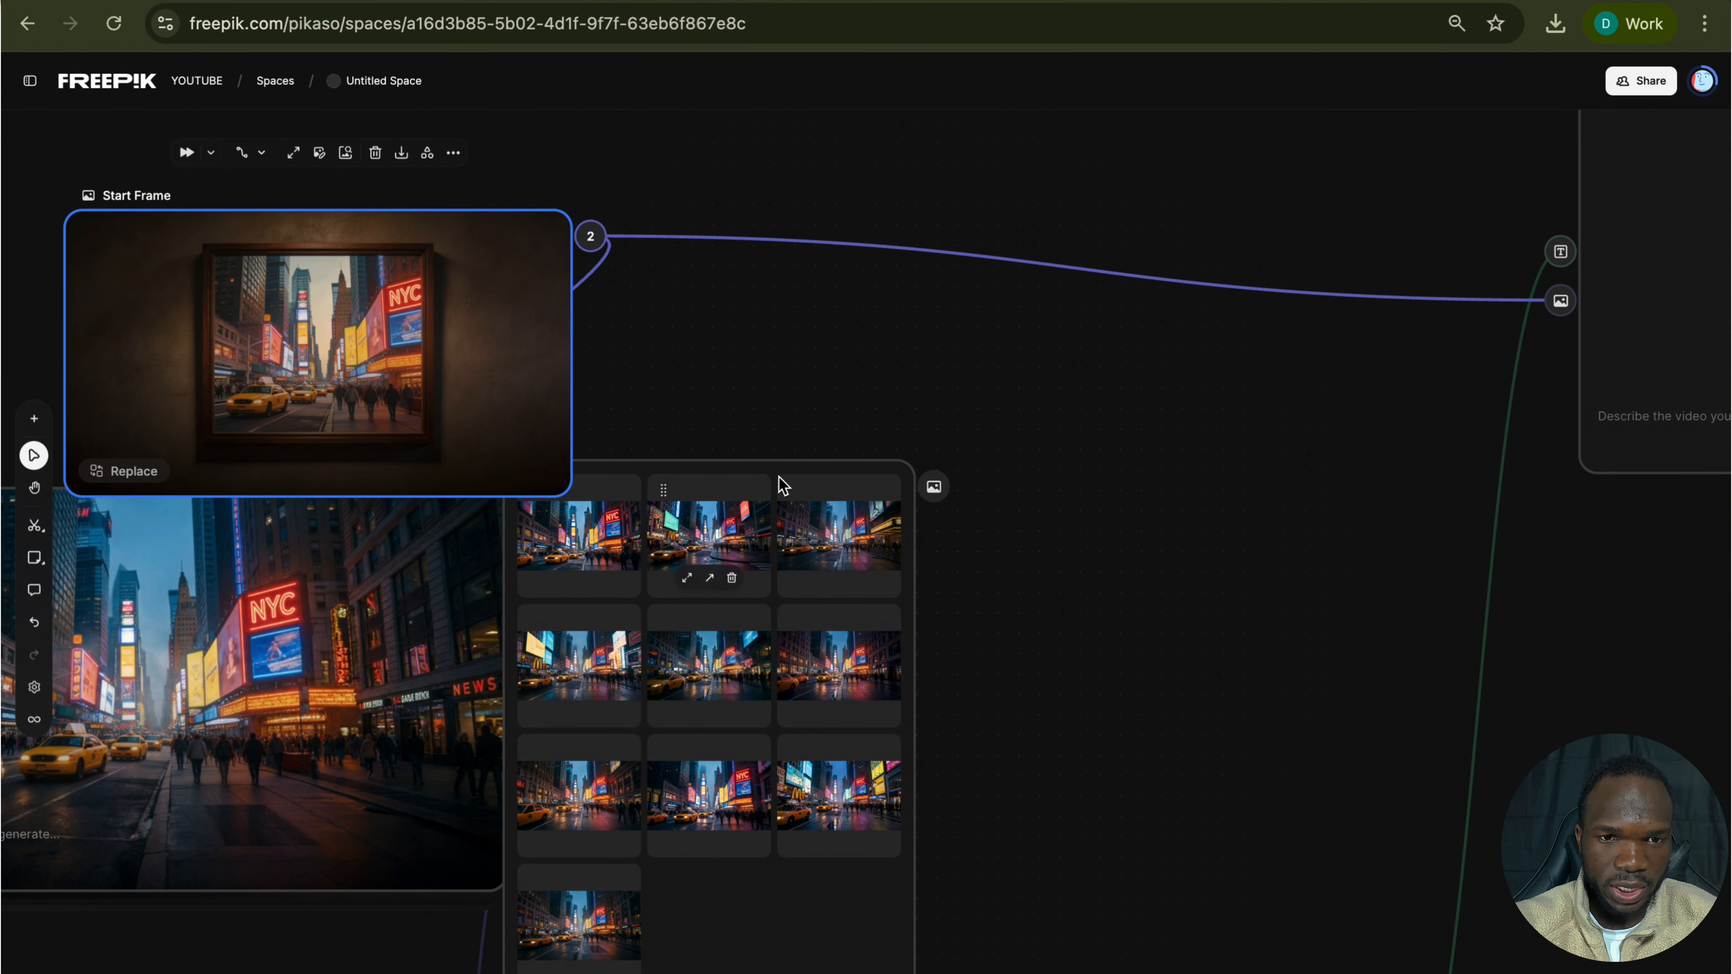
Extract a List #1 image as Creation #4 and shift the Motion Prompt right
drag(782, 484, 839, 469)
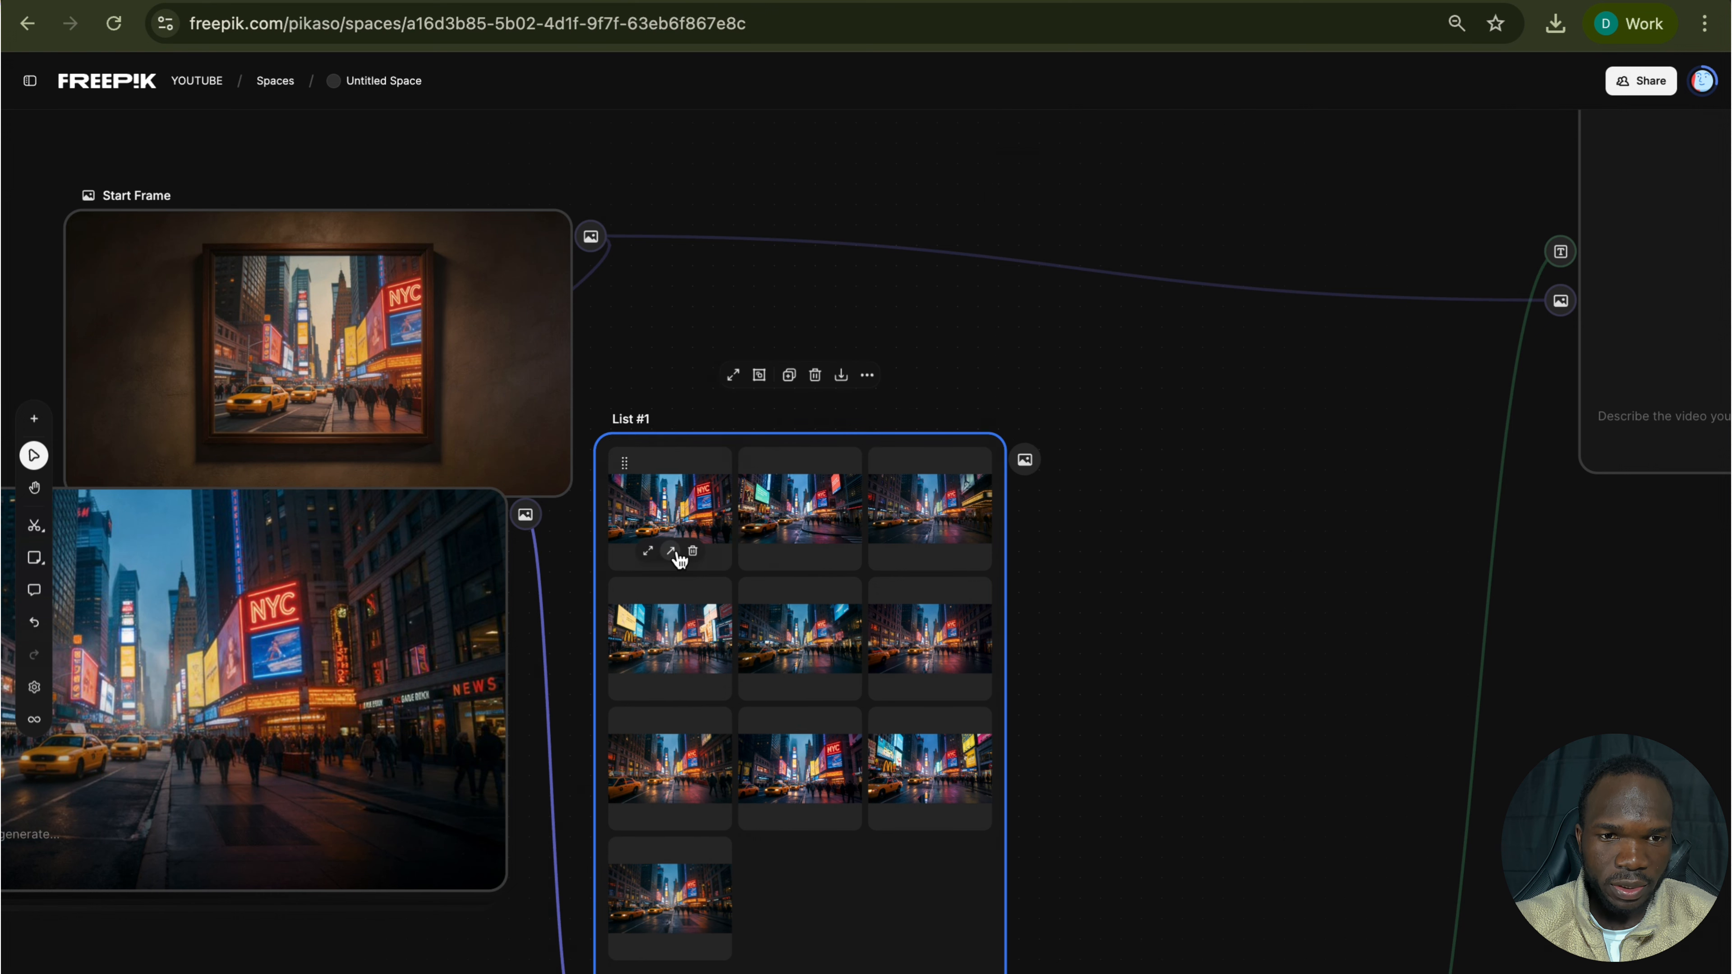
click(671, 551)
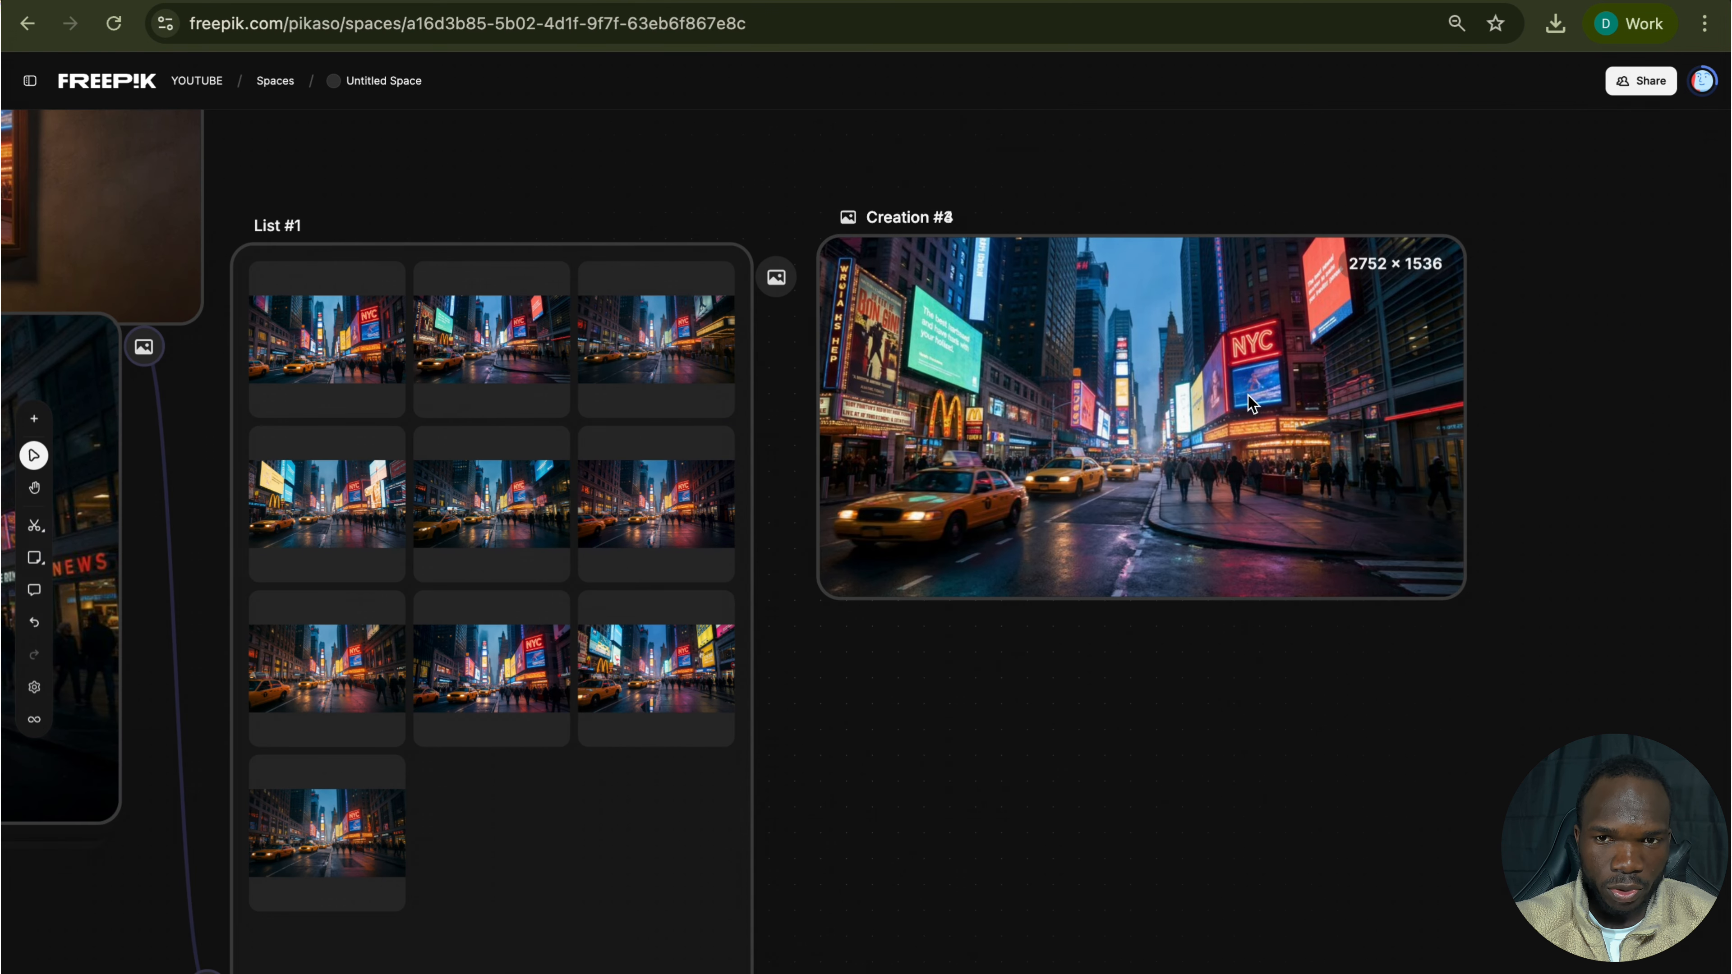
drag(1250, 421, 1236, 830)
scroll(999, 559, right, 1)
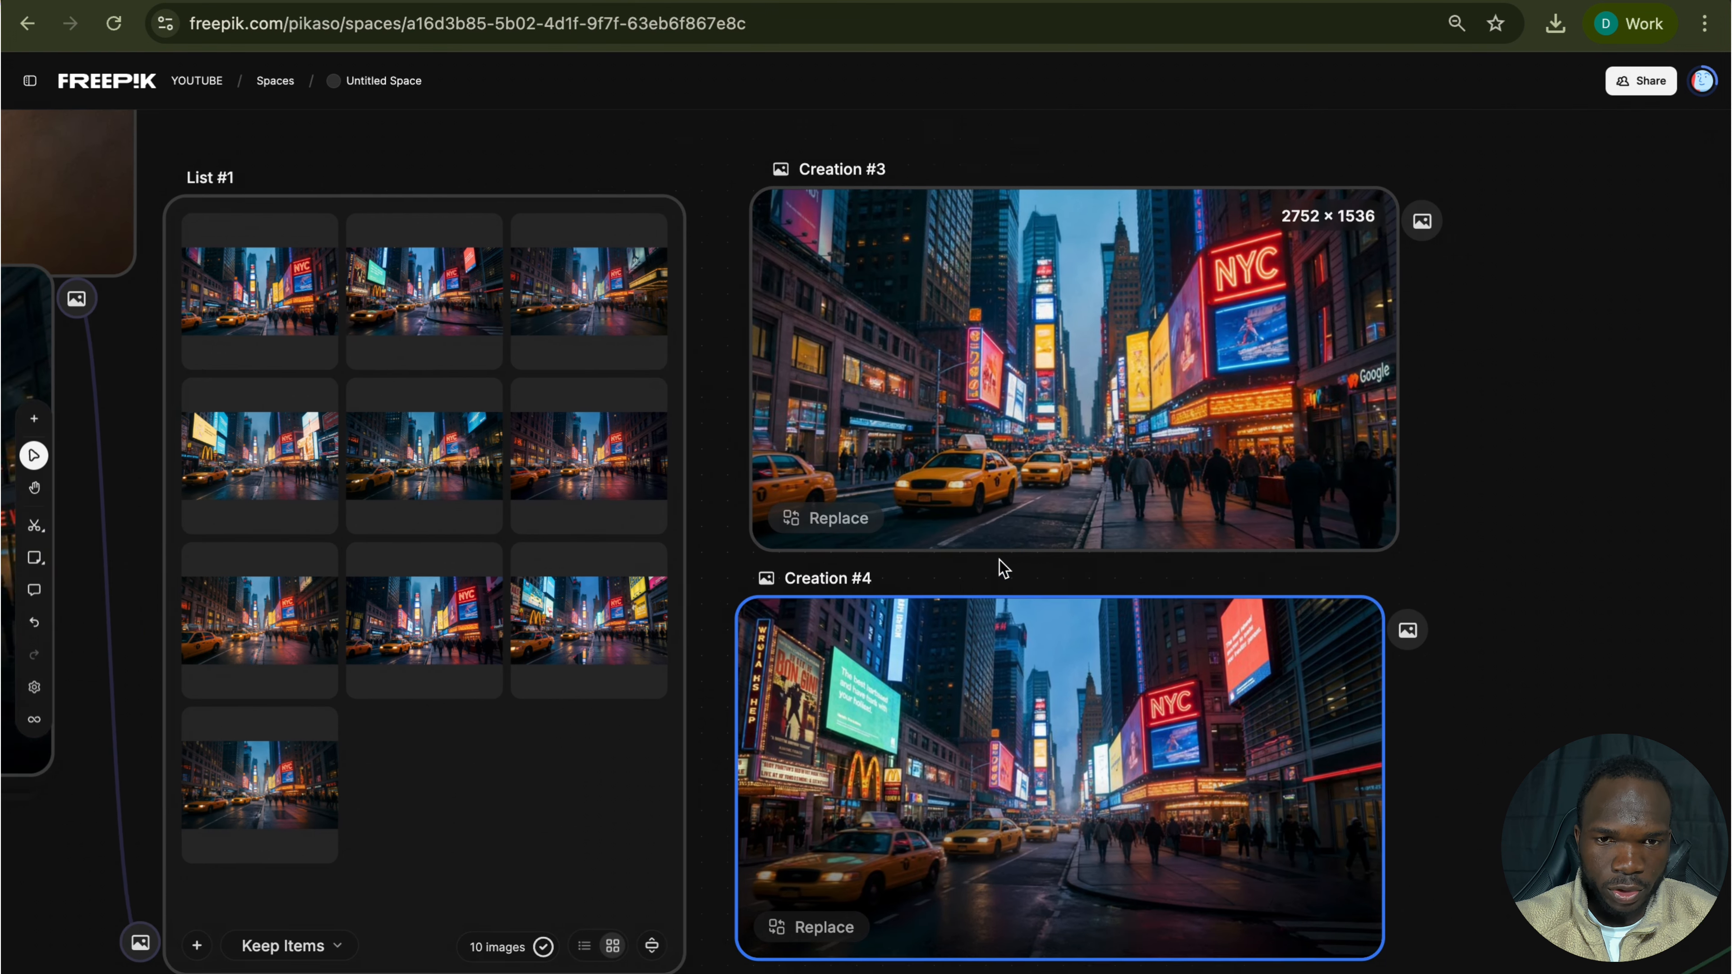
scroll(1002, 567, down, 5)
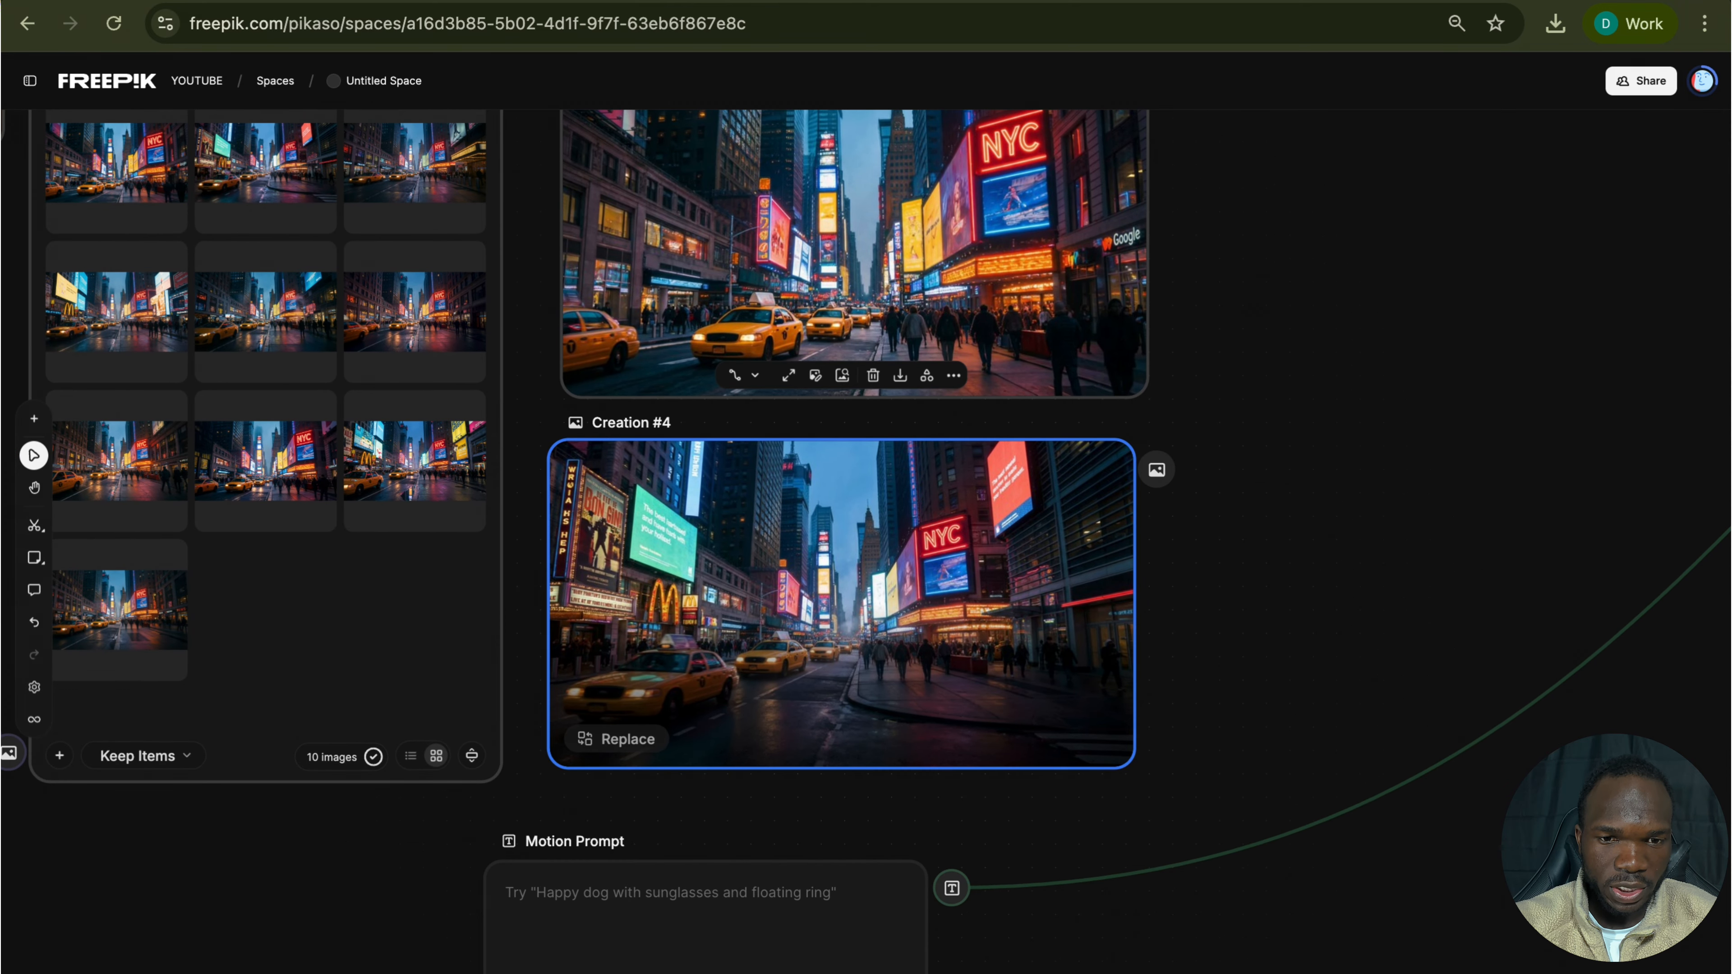
drag(749, 955, 1253, 960)
Extract a street image as the Last Frame and place the framed painting above it
scroll(1207, 524, up, 2)
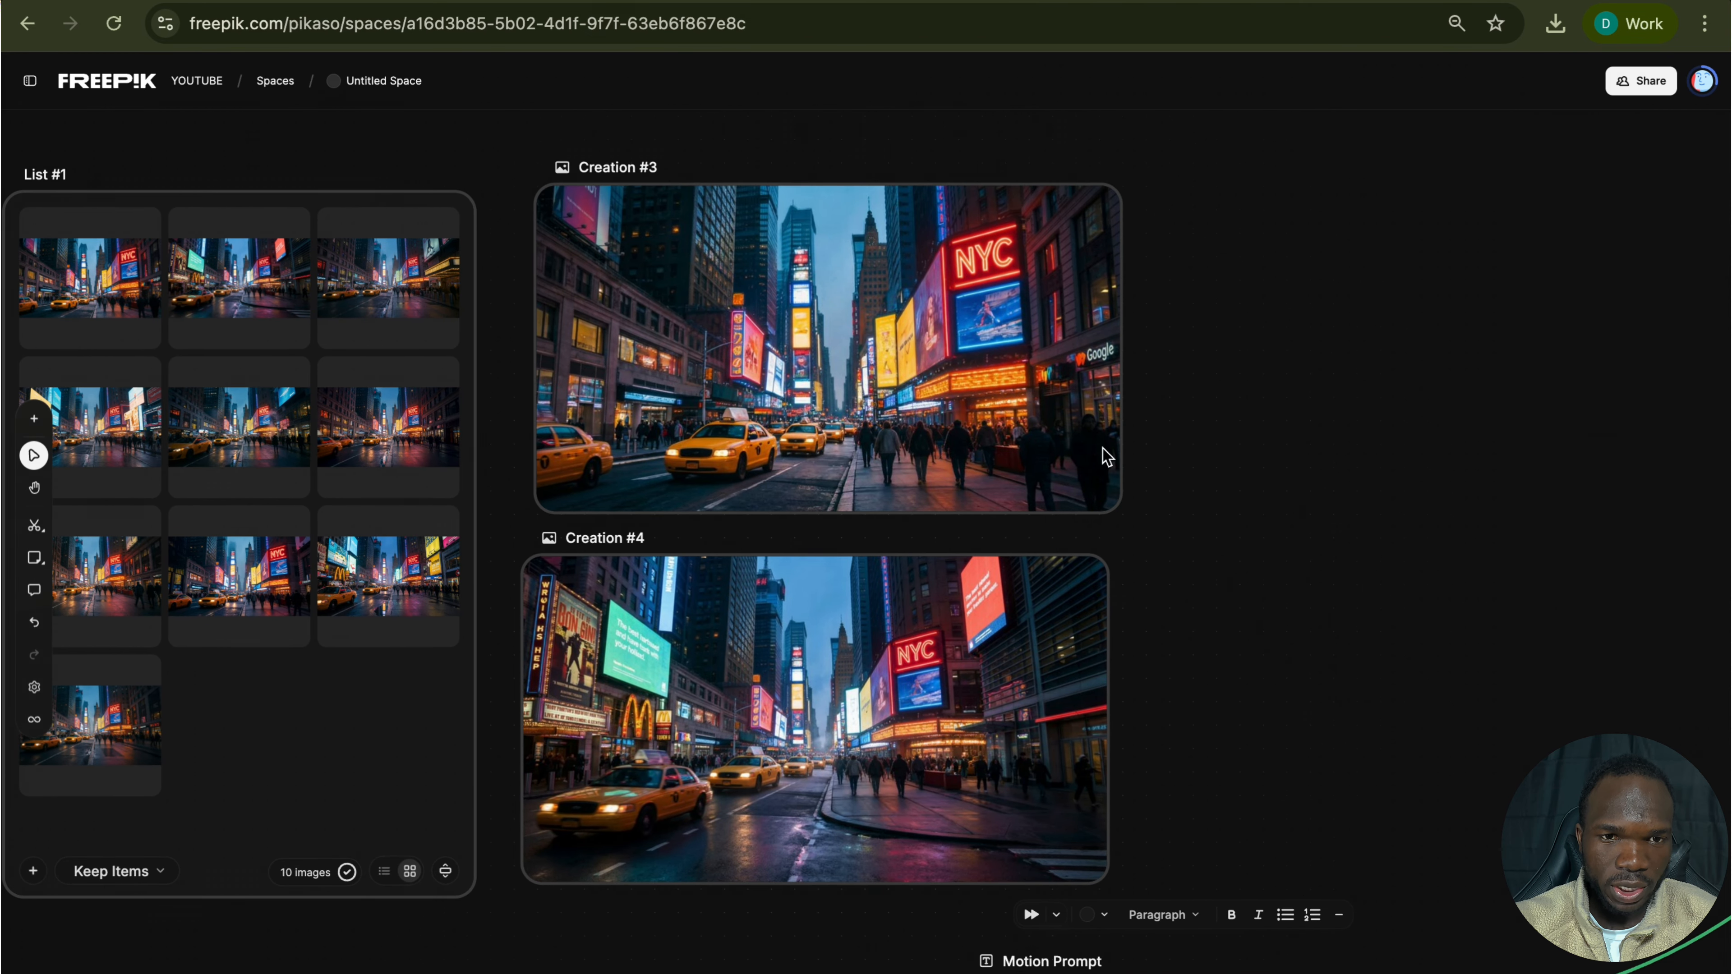
scroll(873, 387, down, 3)
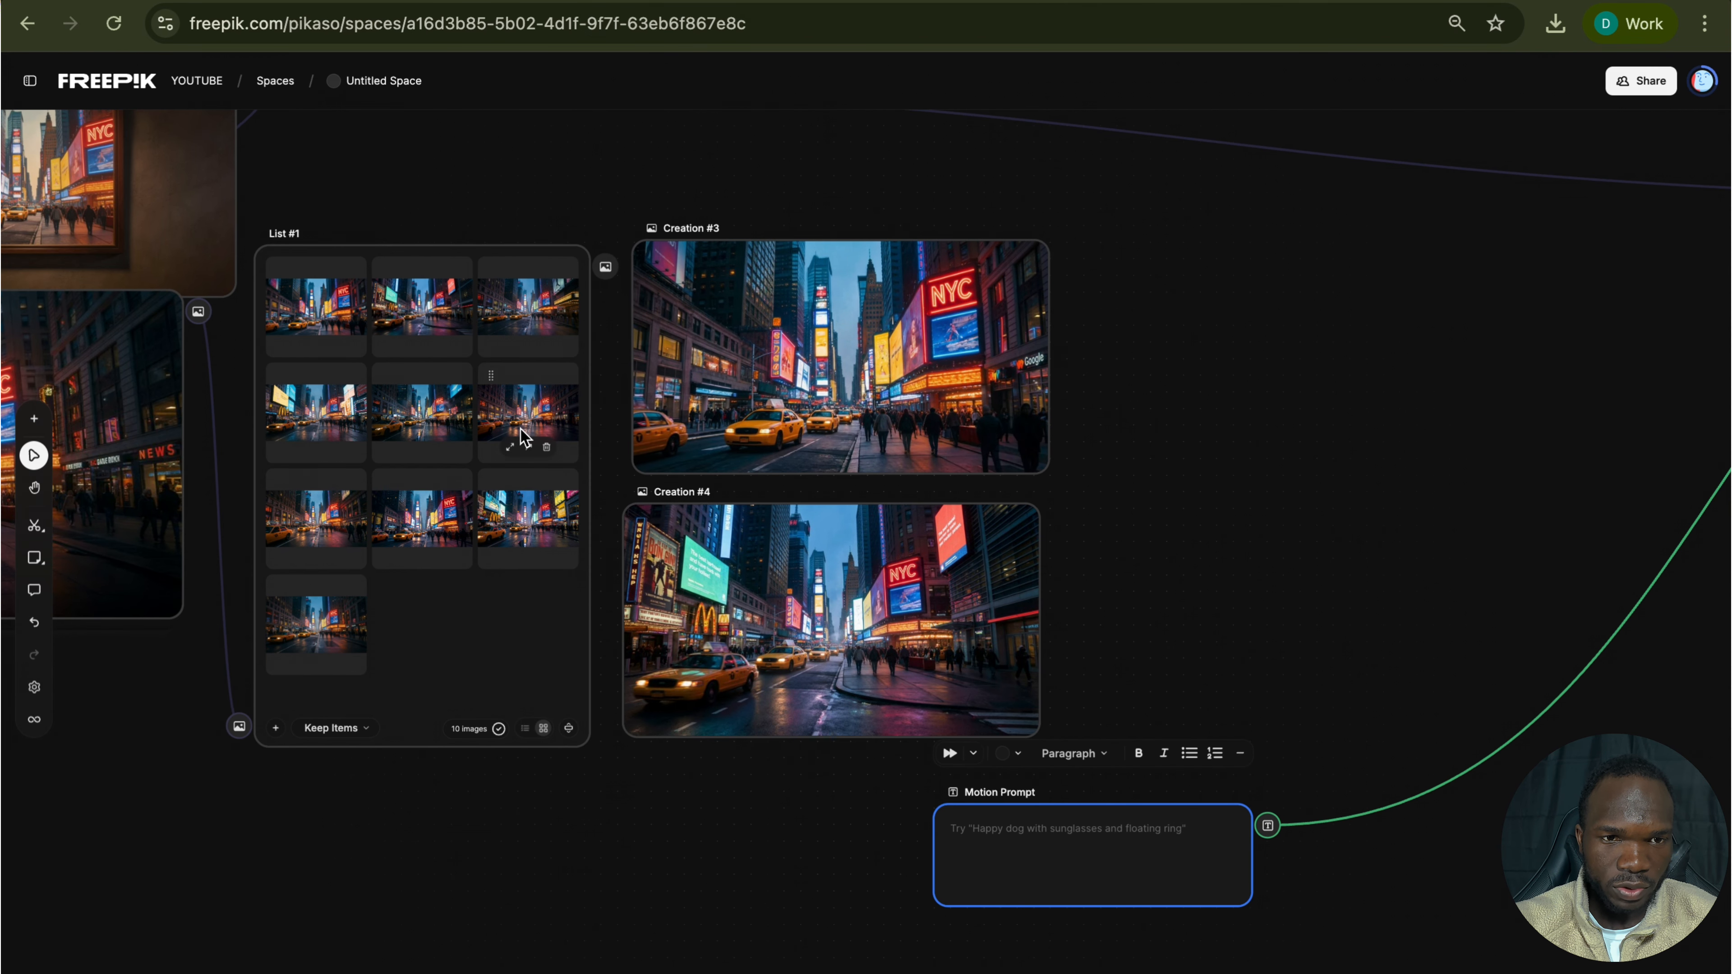
click(528, 450)
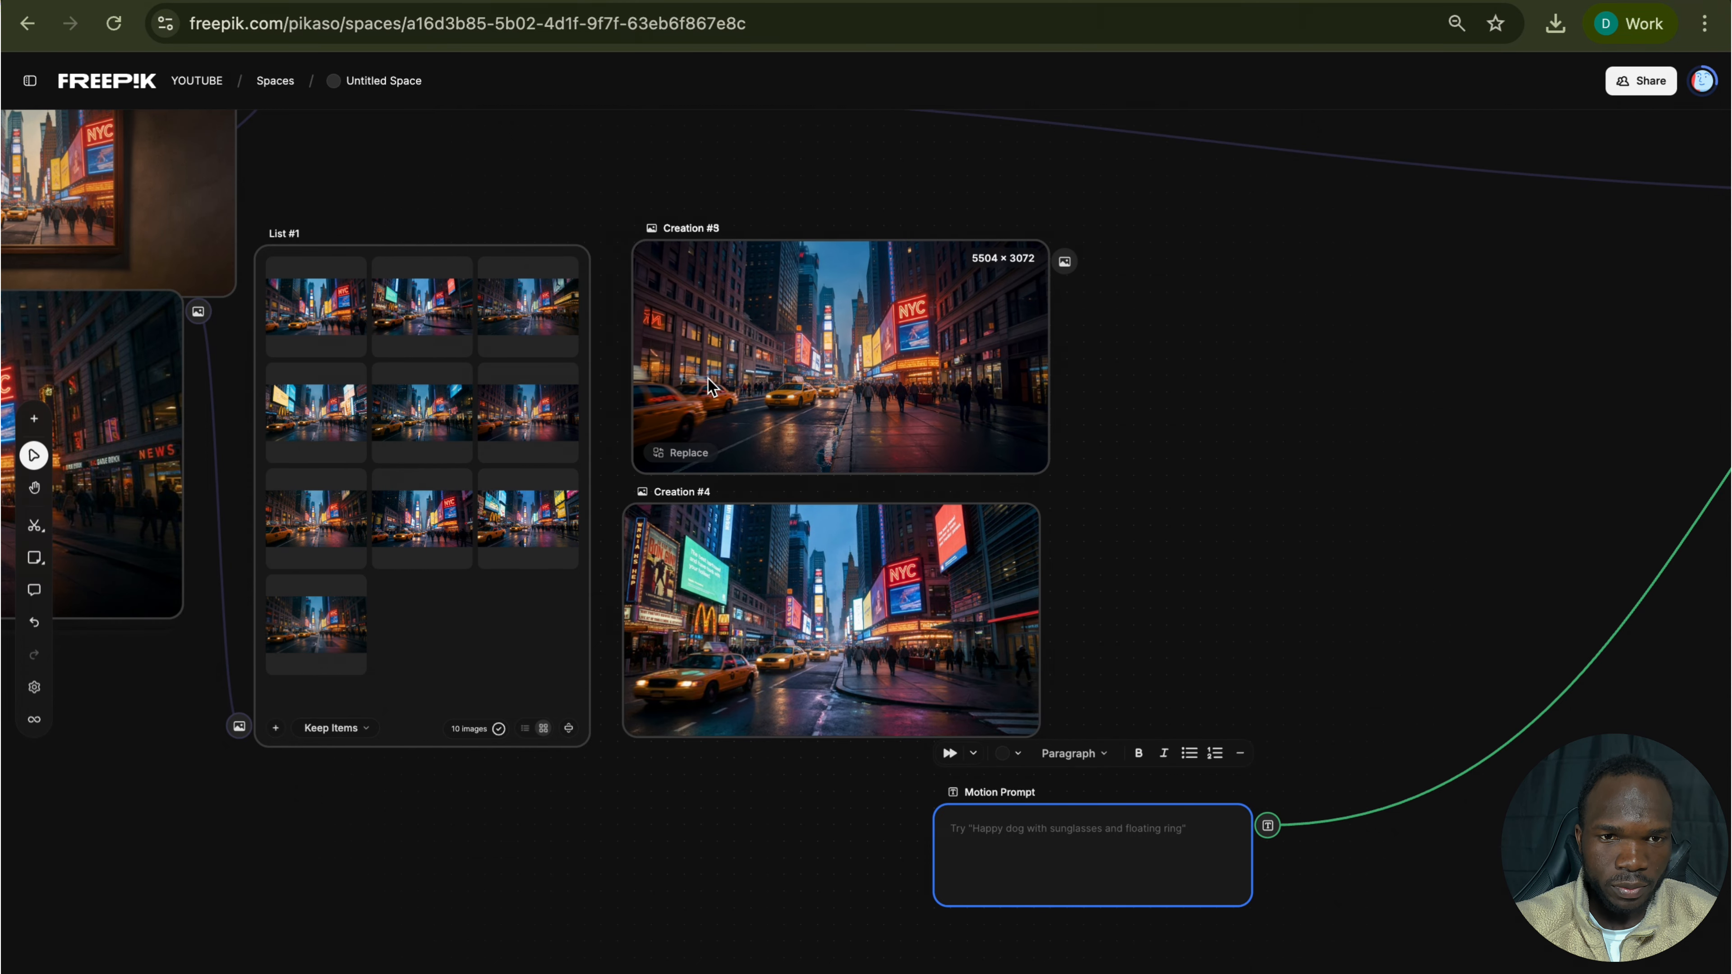
drag(1306, 577, 1297, 571)
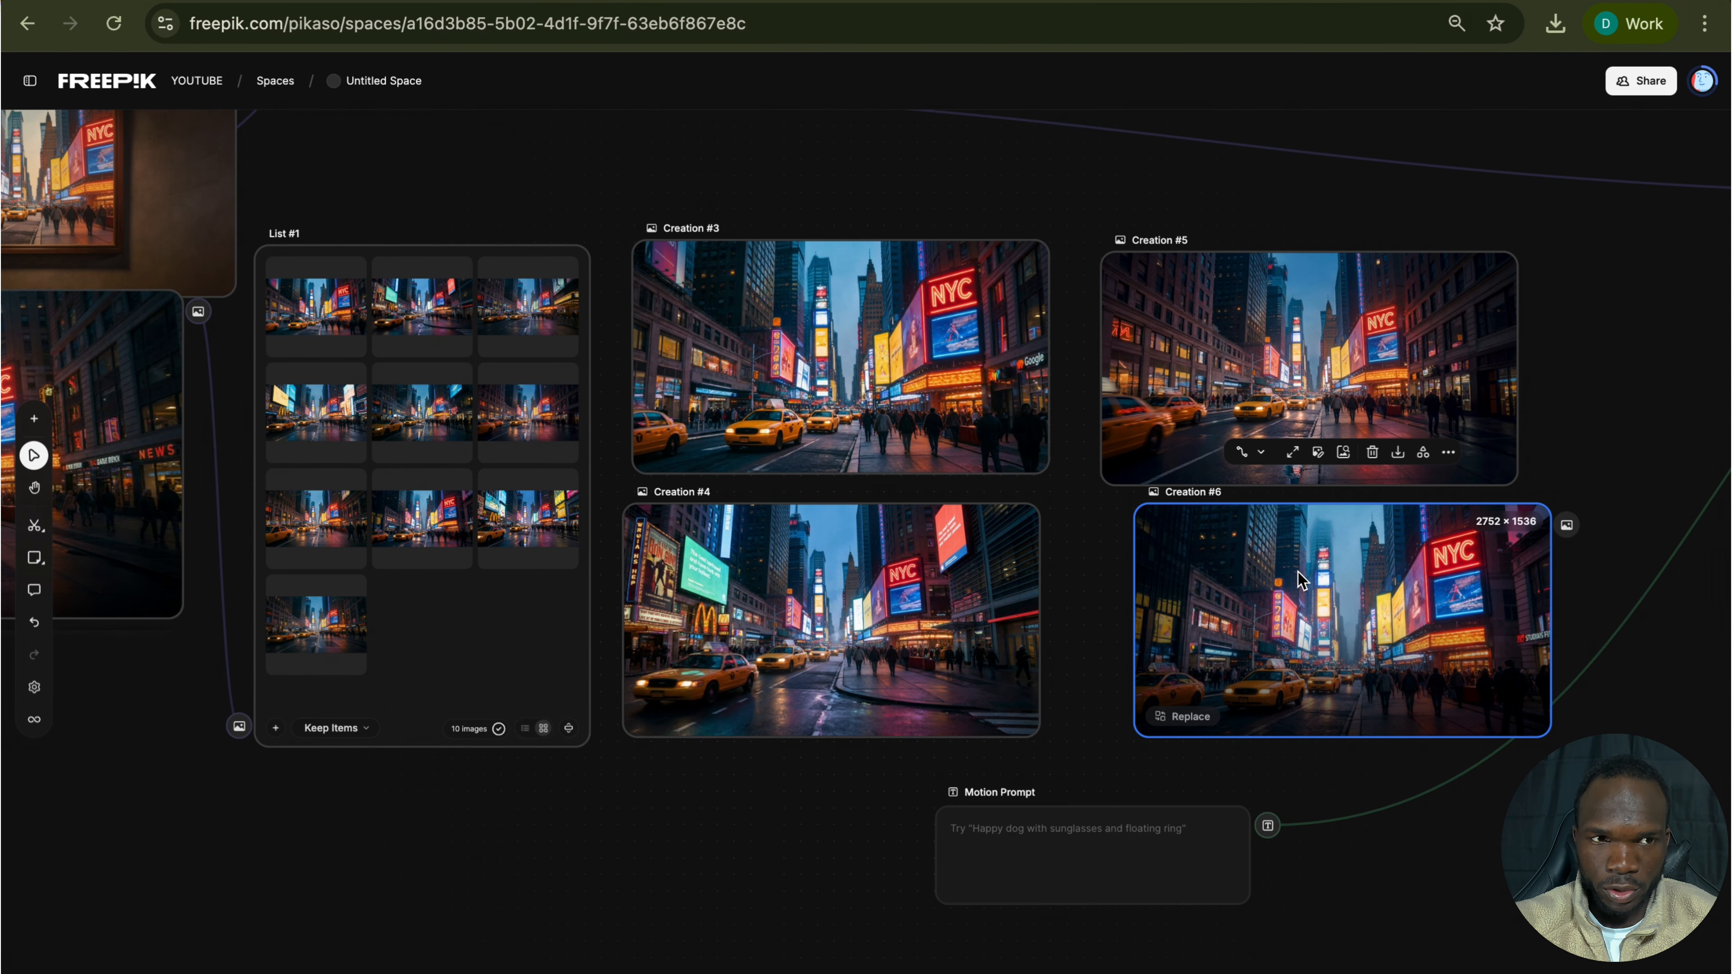
drag(67, 181, 424, 561)
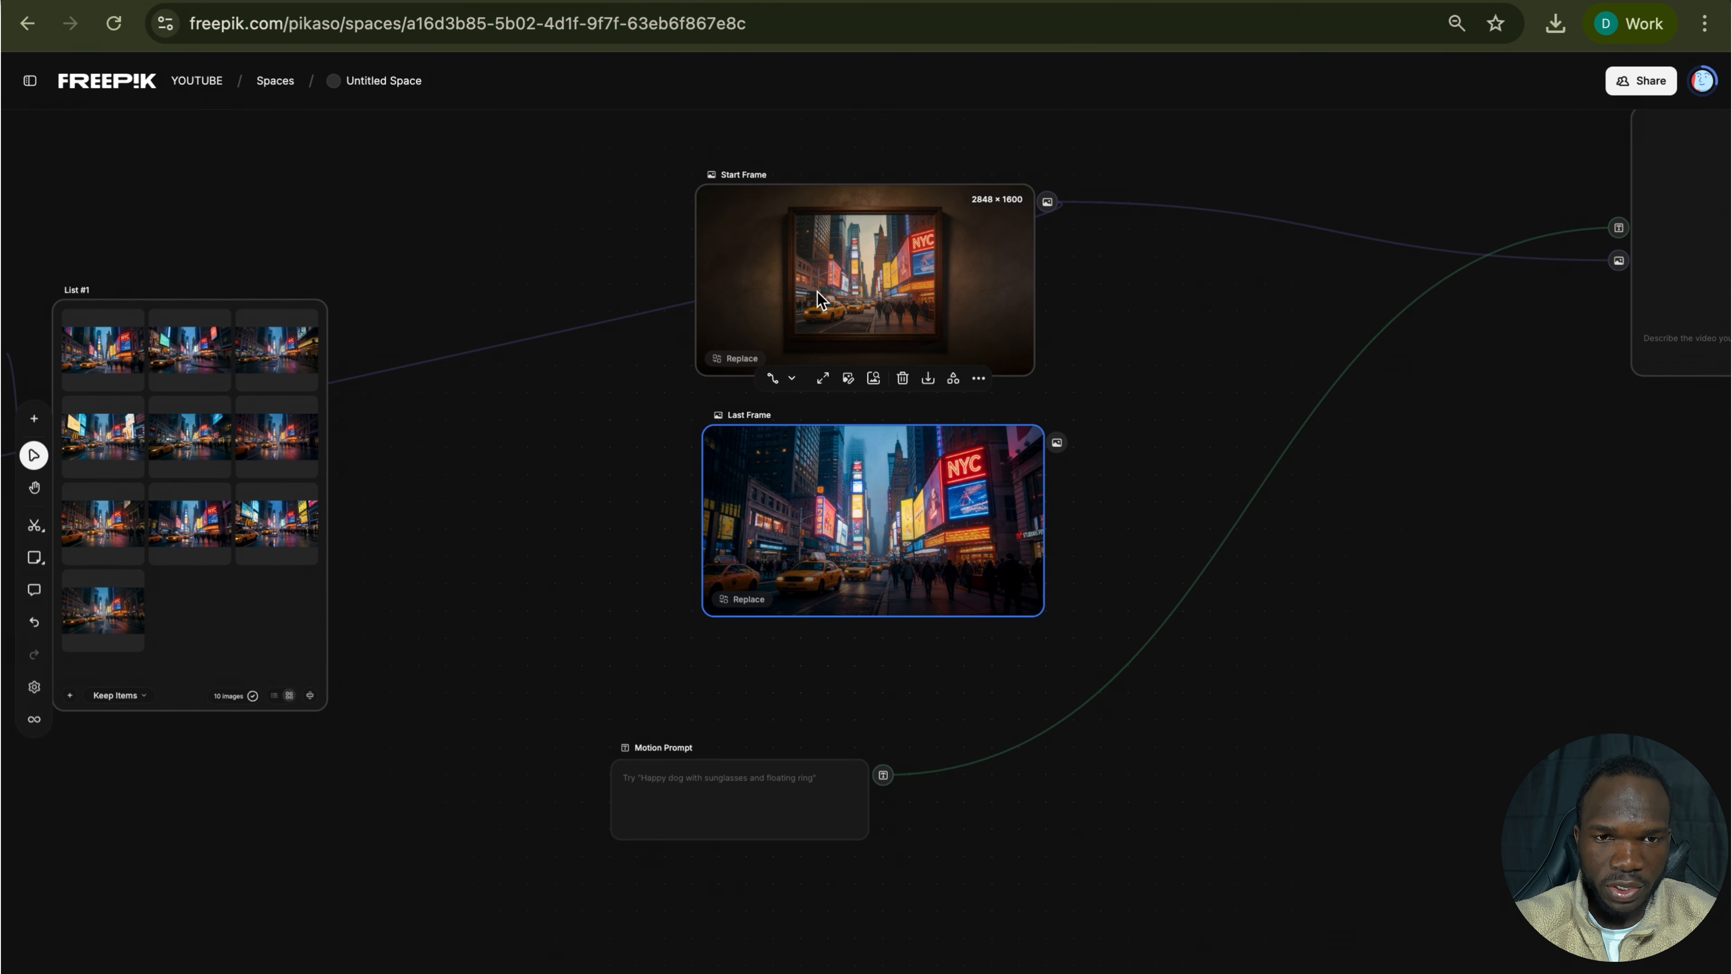
Bring Final Result closer and move the Motion Prompt up under the frames
scroll(812, 461, right, 1)
scroll(811, 460, up, 1)
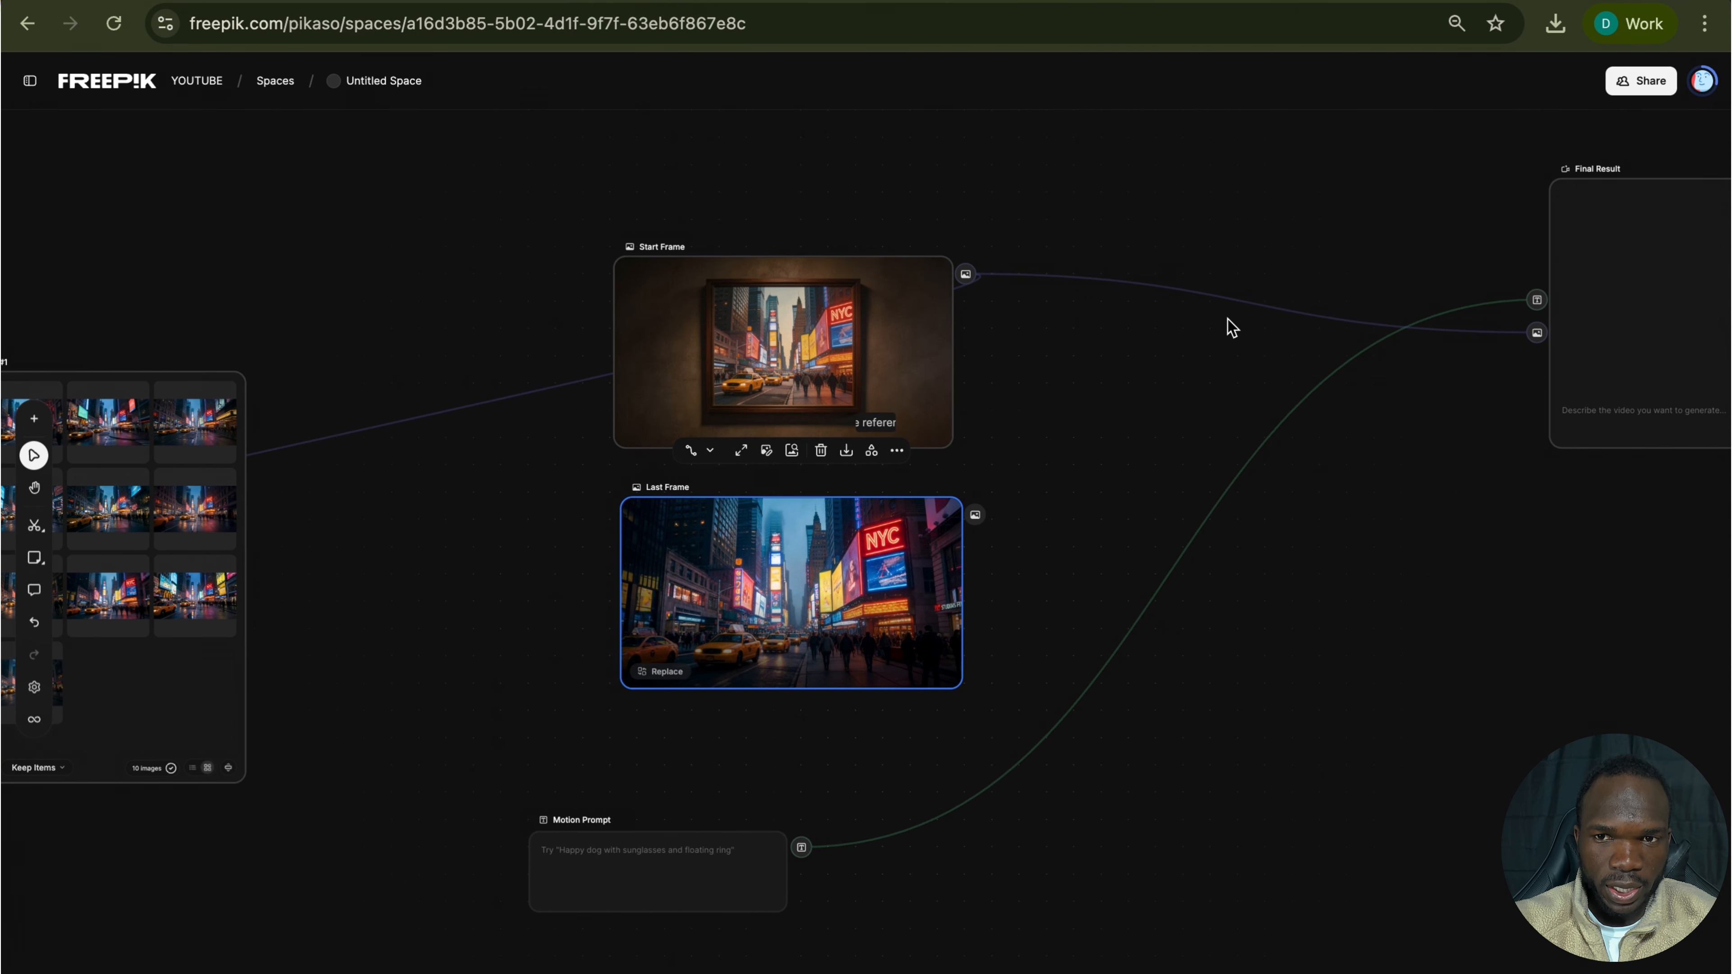
drag(1607, 294, 1367, 477)
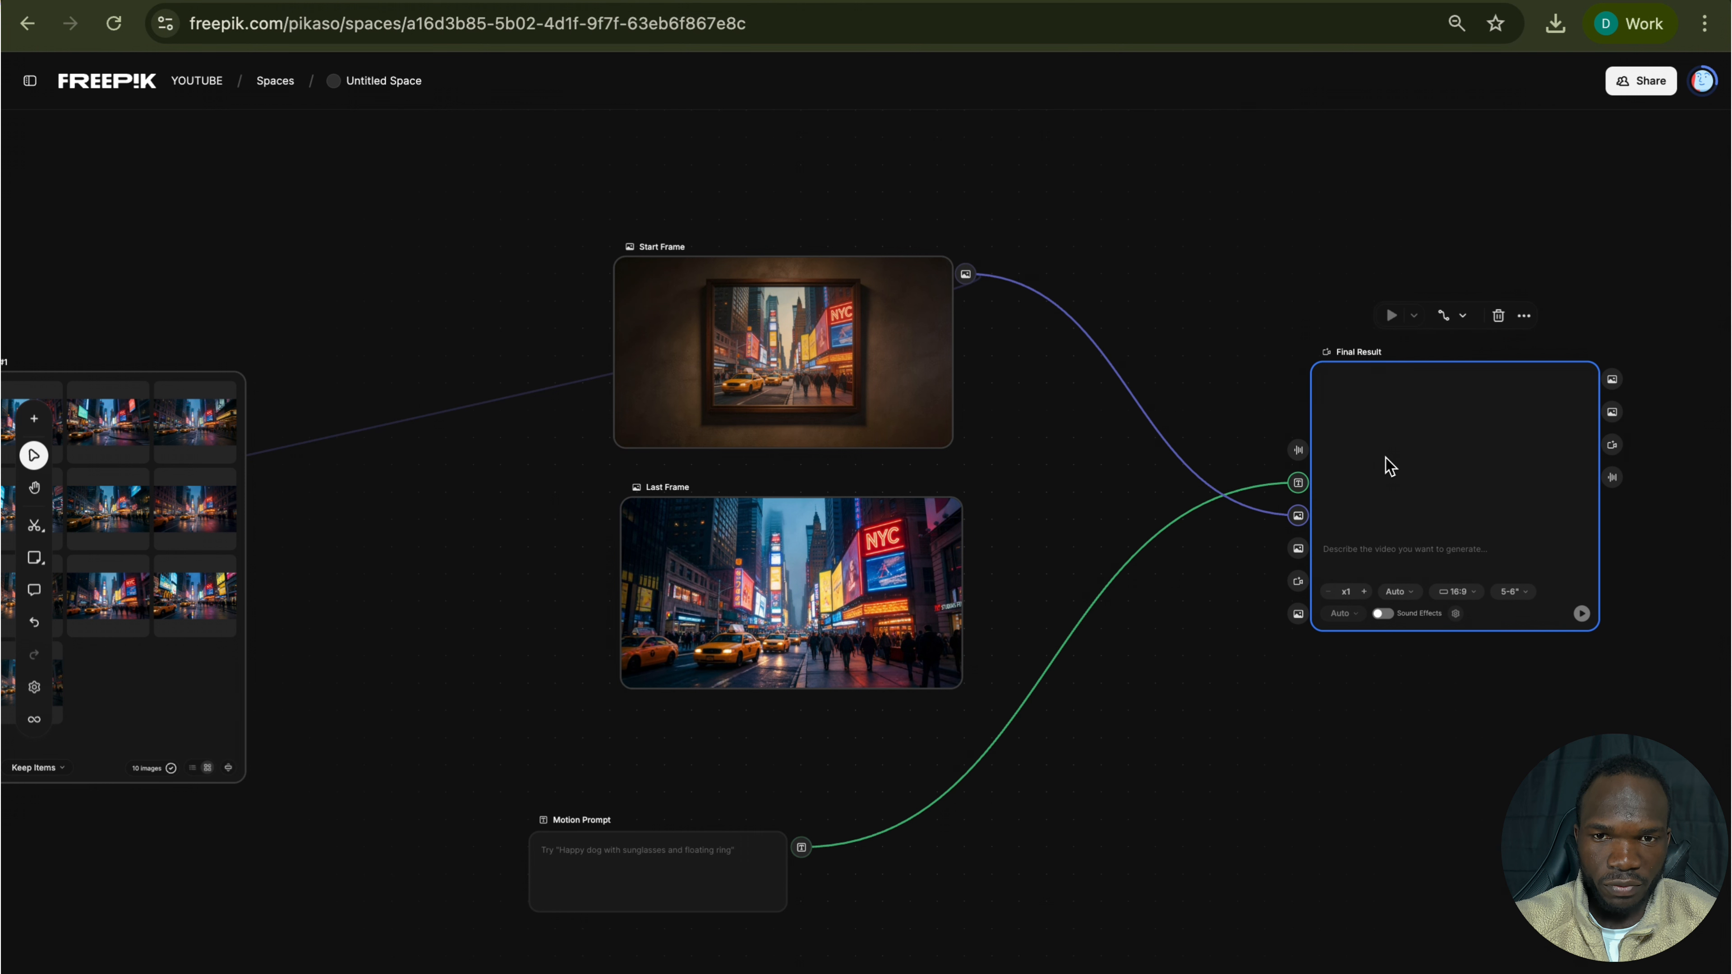
scroll(1389, 466, right, 2)
scroll(1389, 467, down, 1)
drag(572, 840, 651, 763)
Connect the Last Frame image to Final Result's End image input
click(1261, 419)
scroll(1262, 420, up, 2)
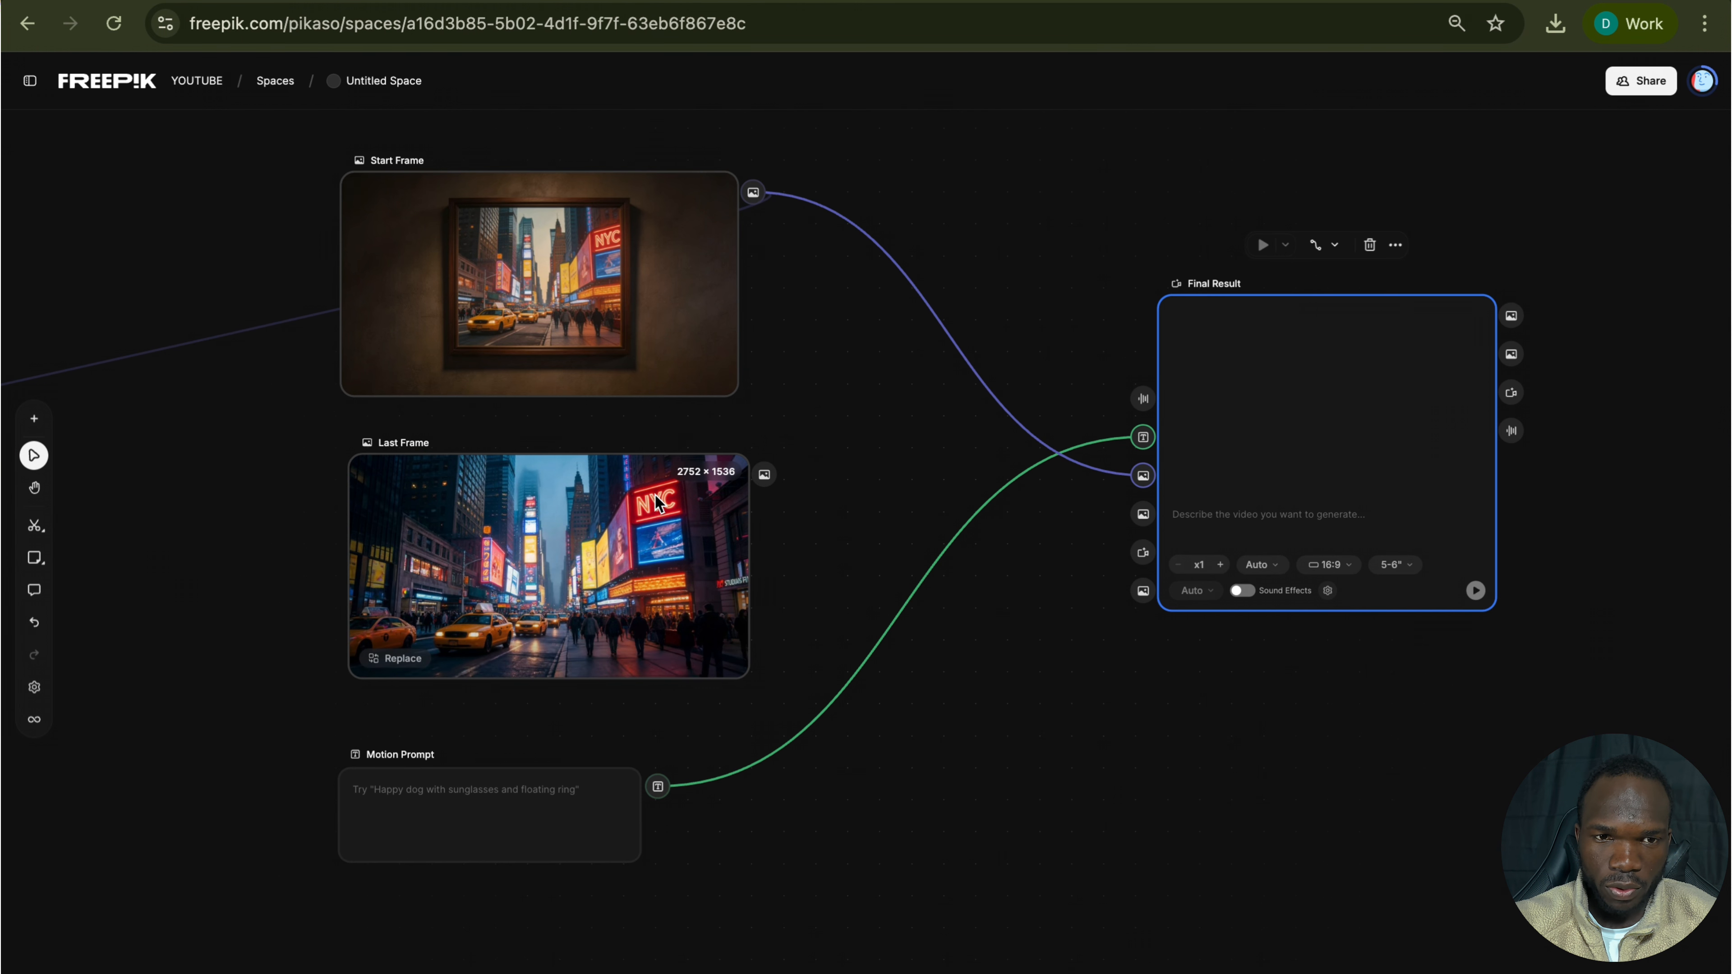
drag(762, 475, 1050, 438)
drag(1143, 525, 1143, 519)
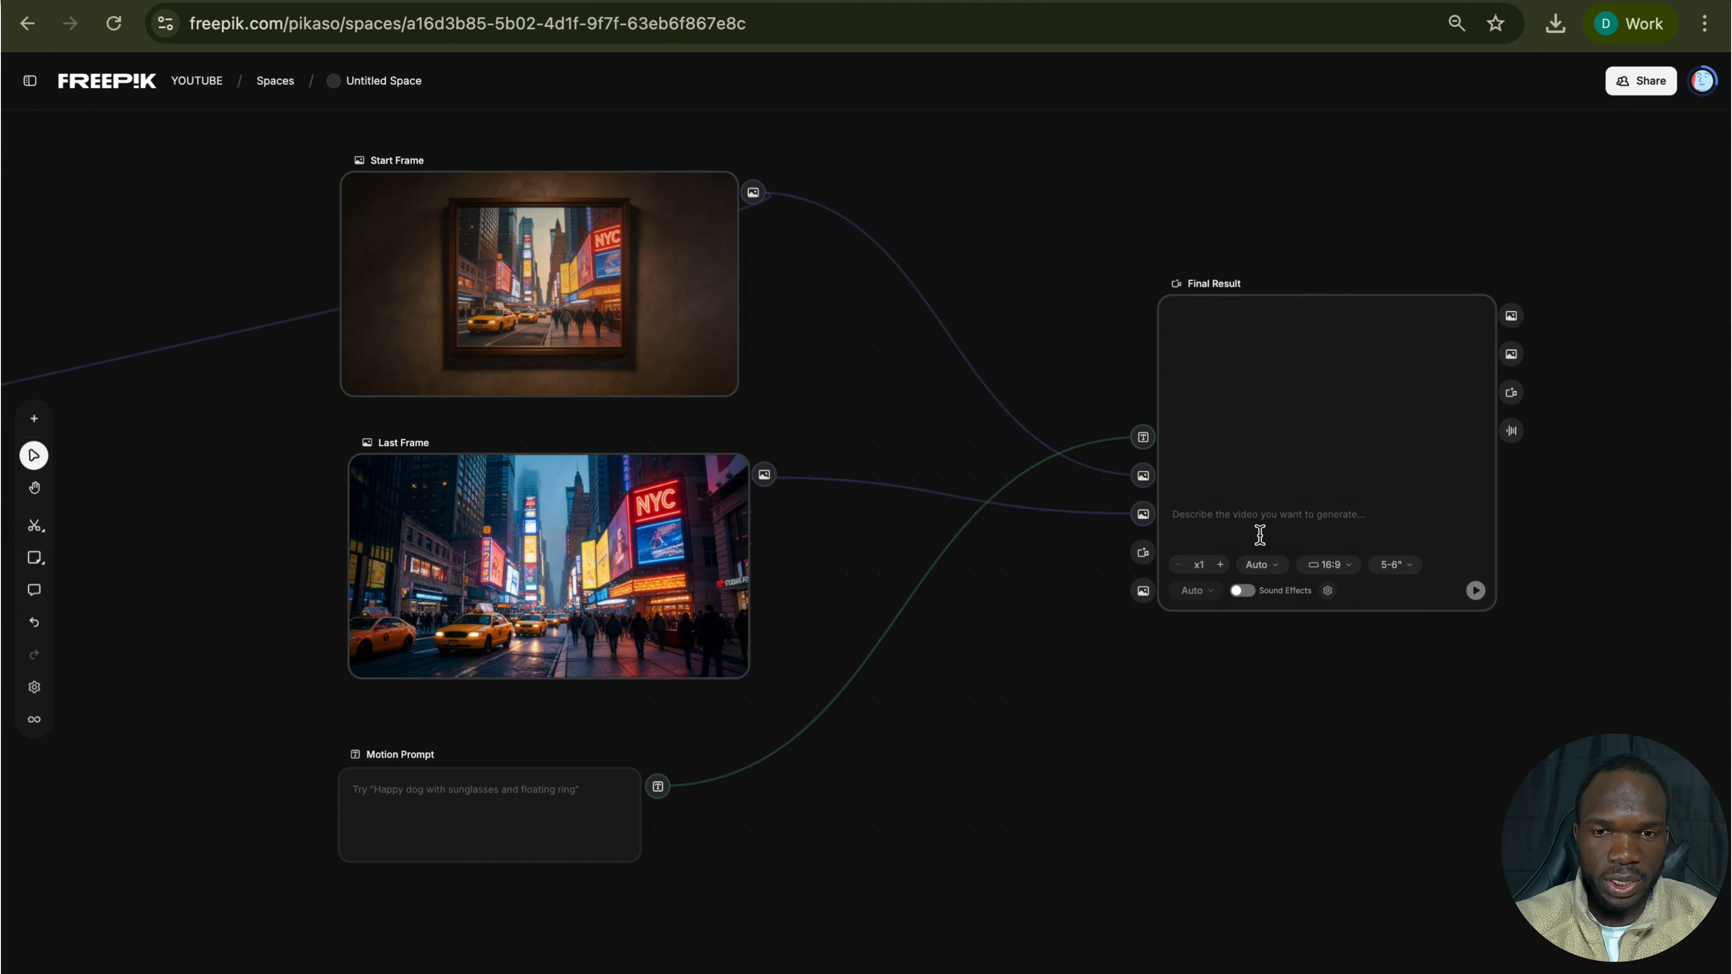
Pick Kling 3.0 from the Final Result model list instead of Auto
click(1261, 563)
scroll(1323, 750, down, 4)
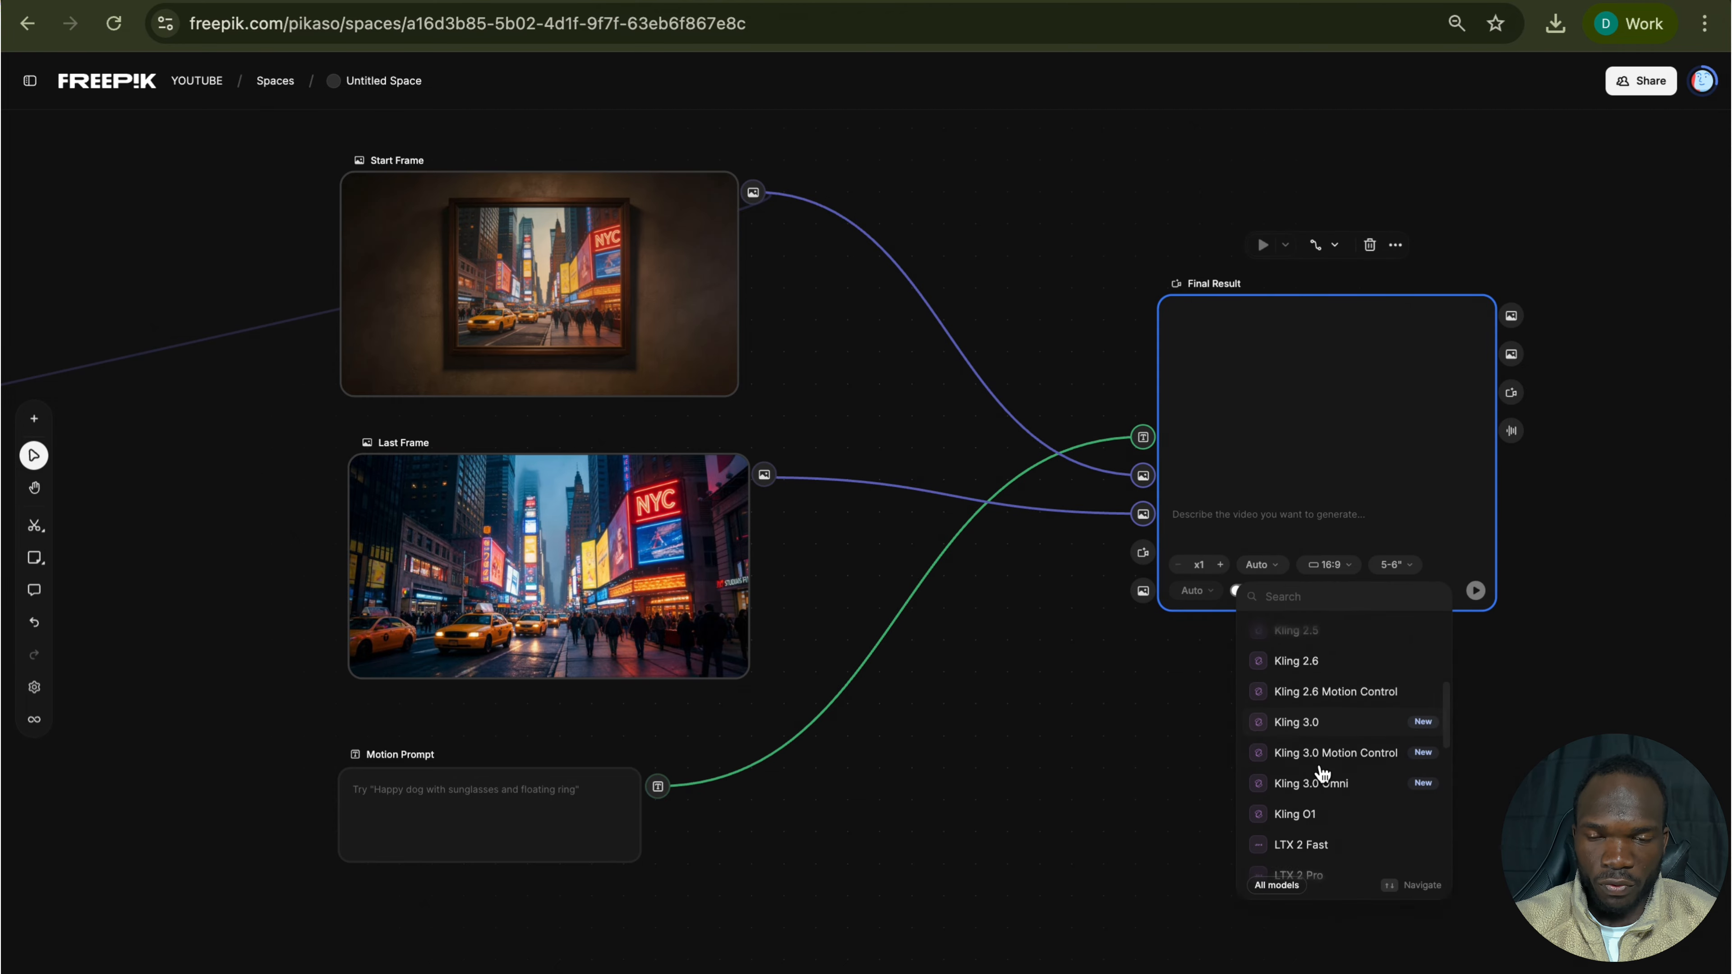
click(1322, 749)
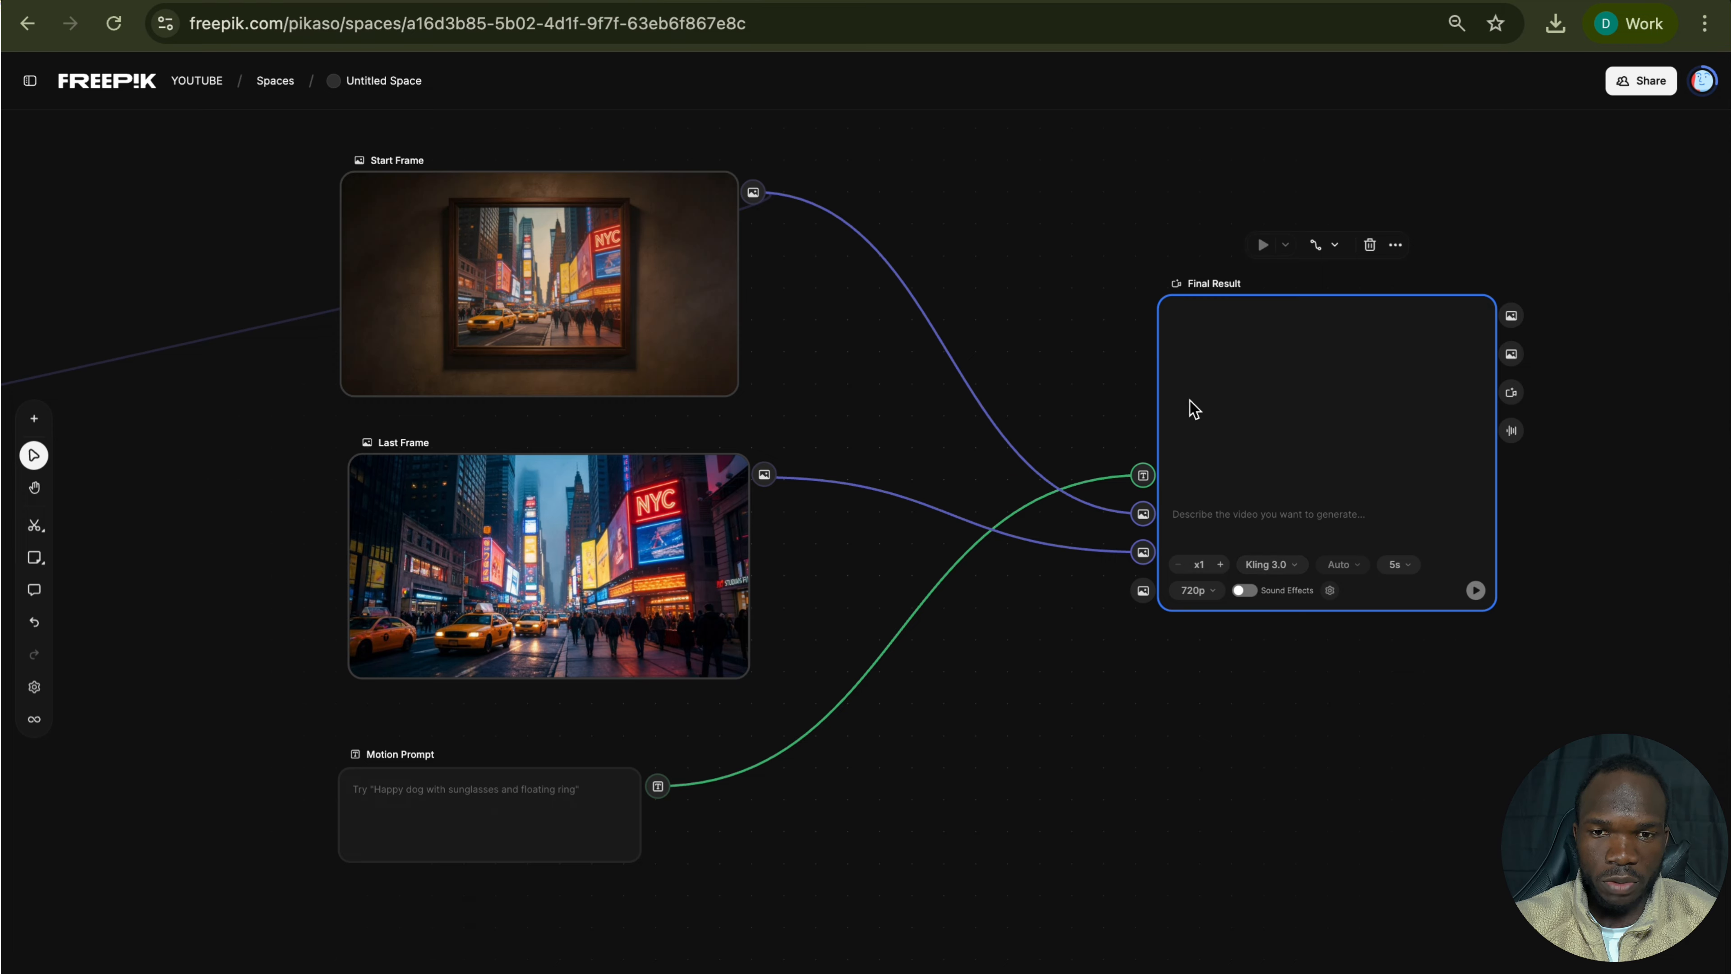
click(533, 804)
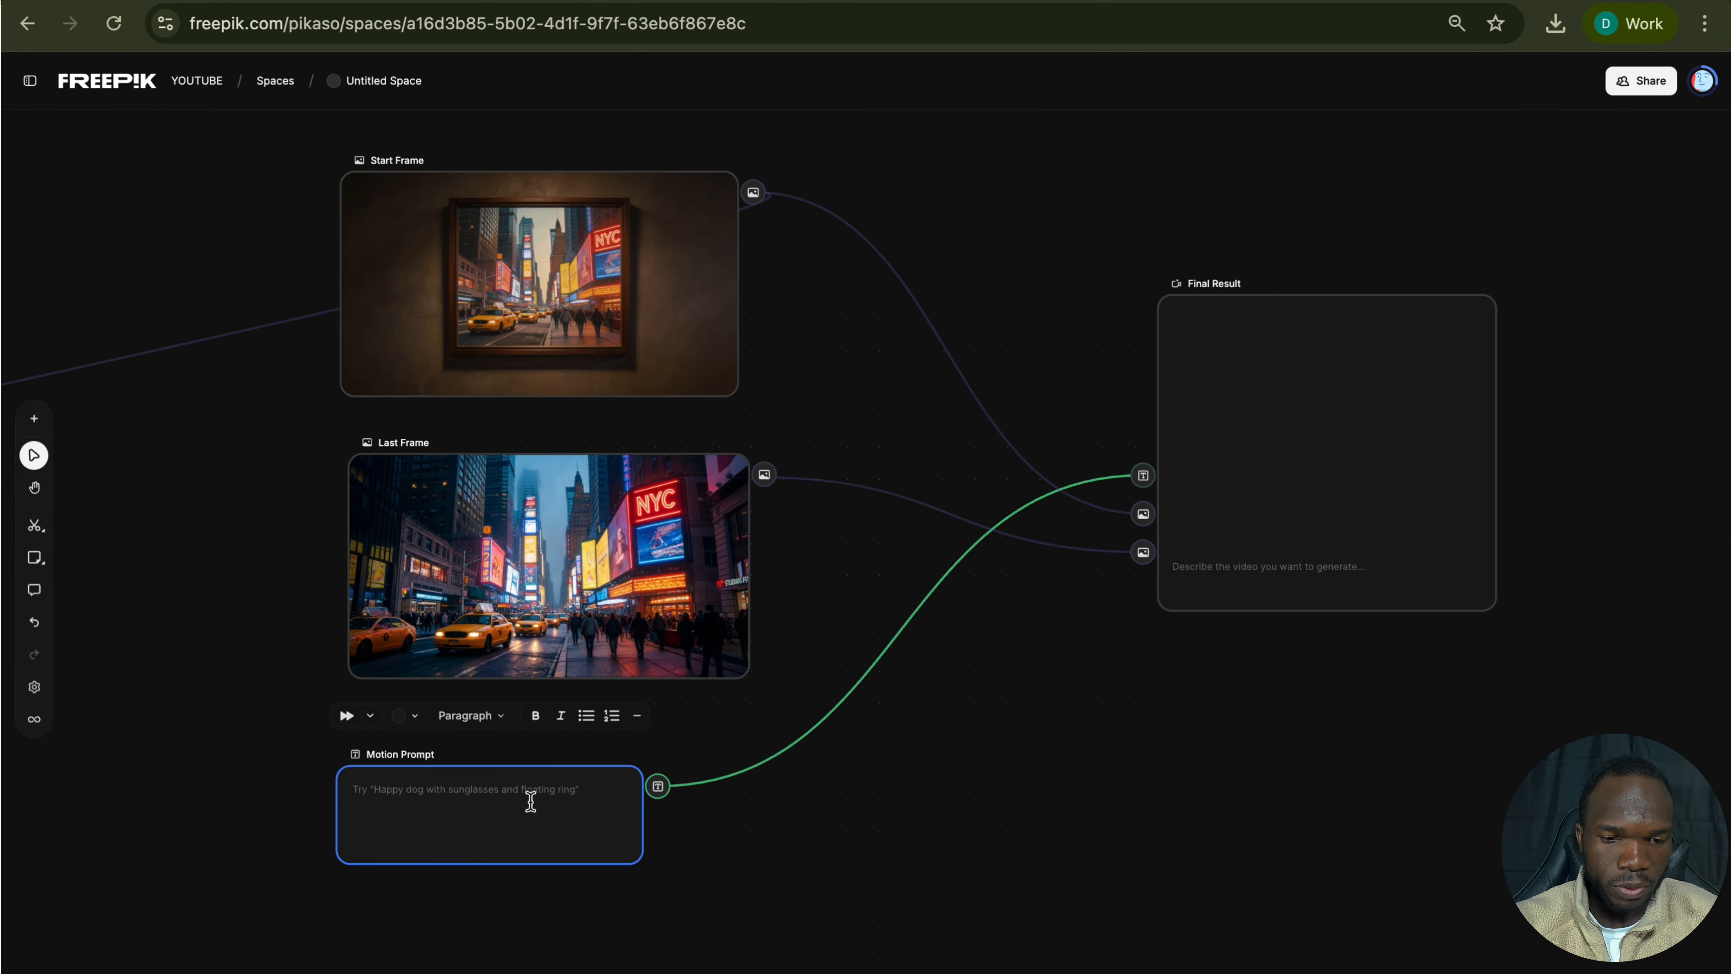
Paste the film-pacing motion description into the Motion Prompt node
key(ctrl+v)
click(831, 793)
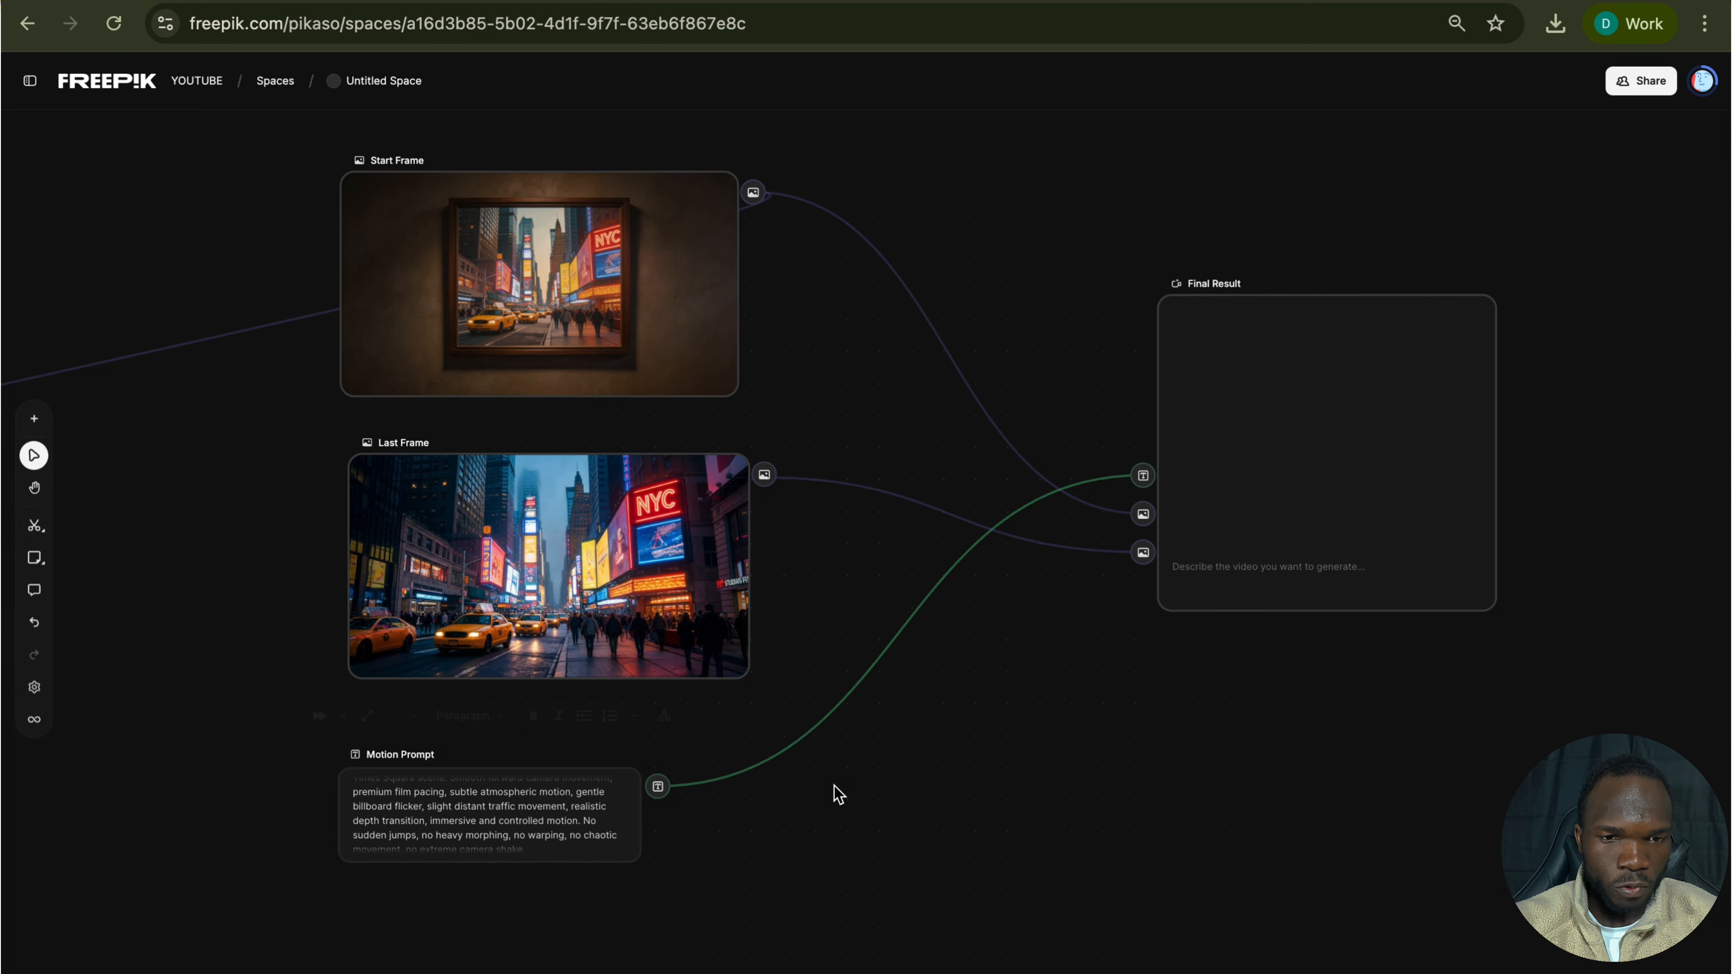
scroll(813, 746, down, 3)
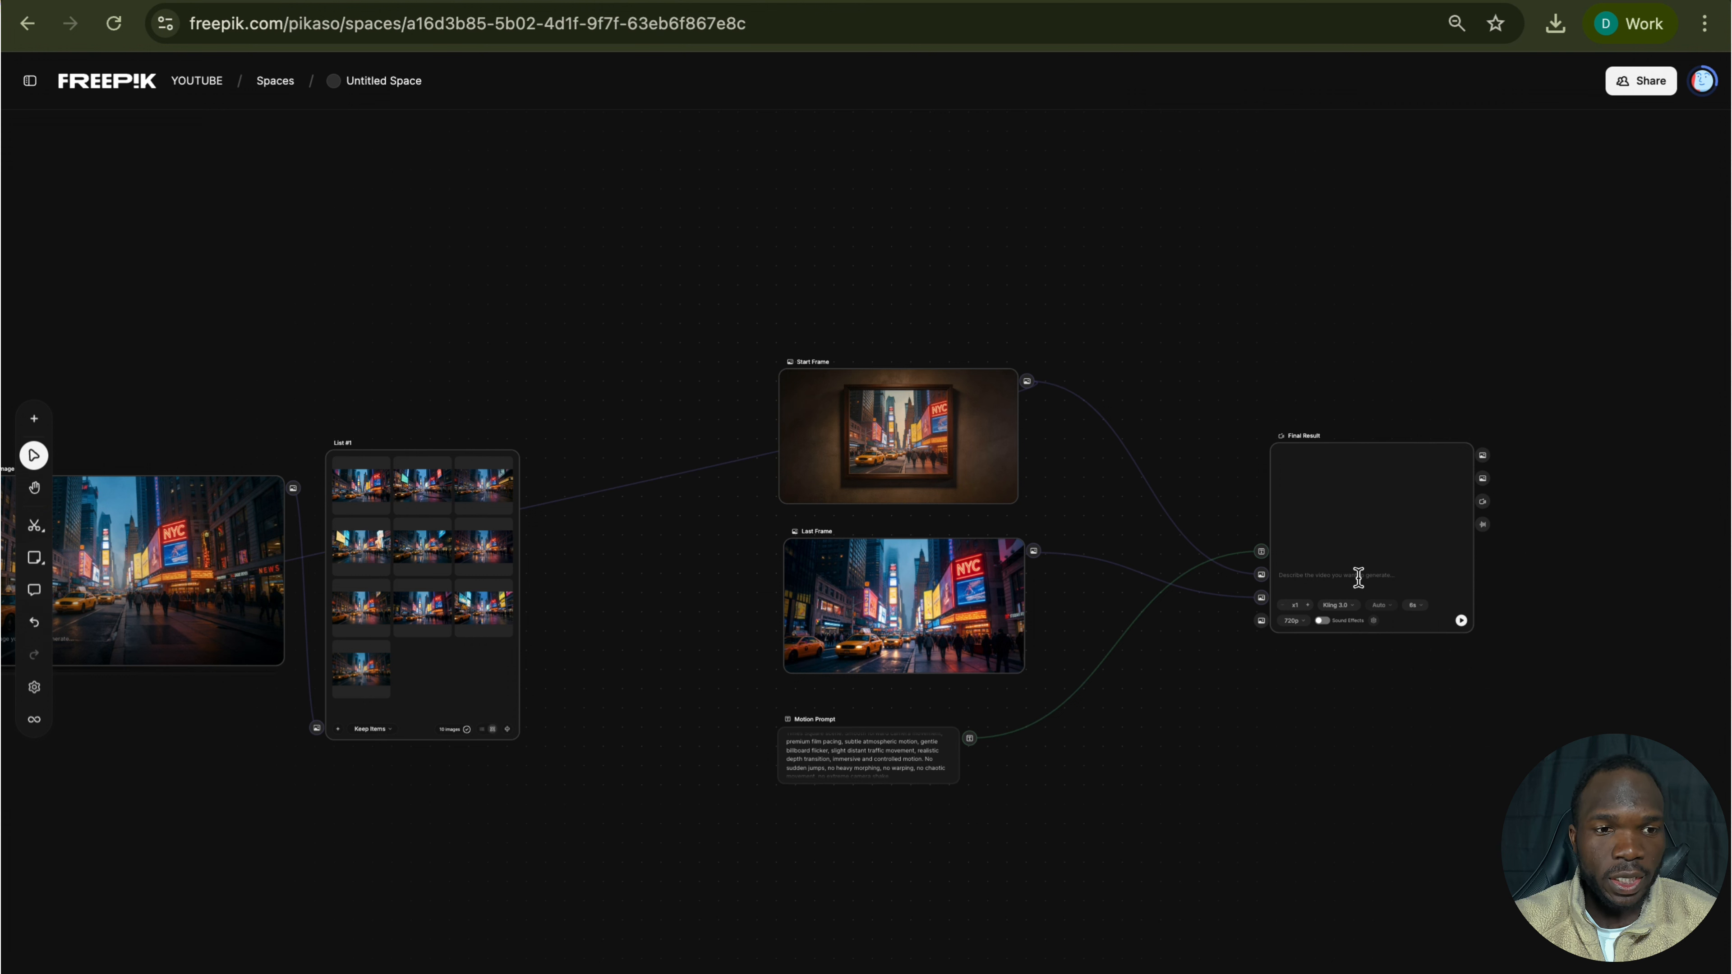
click(1003, 486)
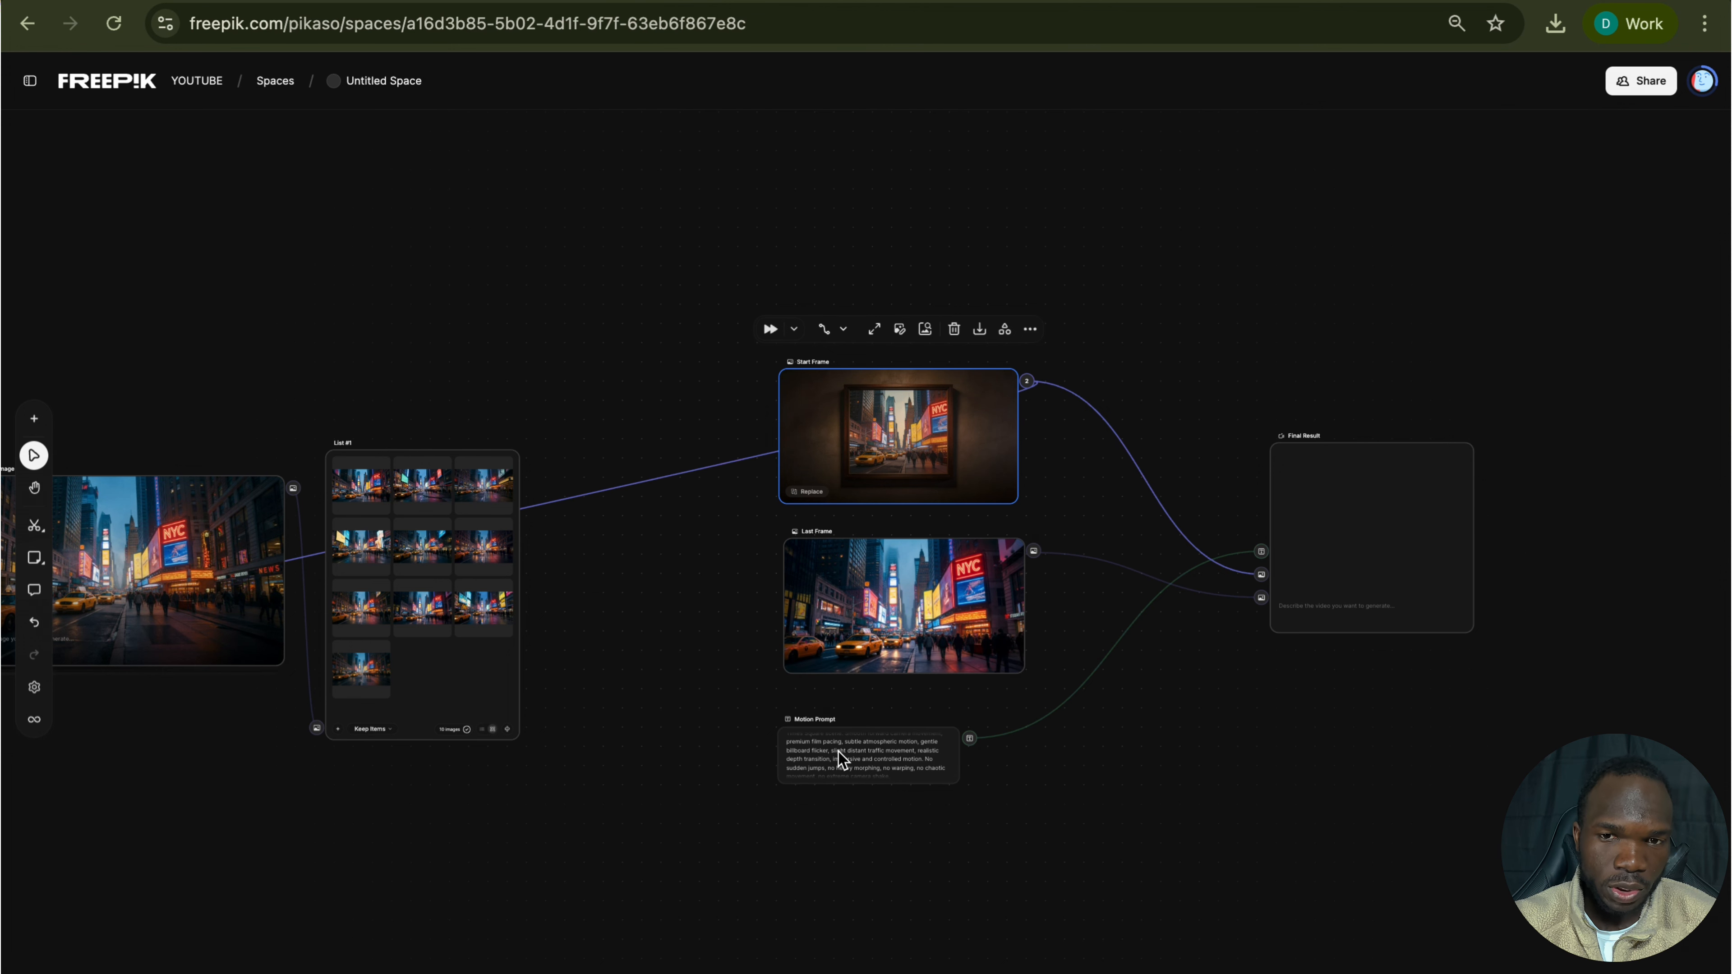
Run the Final Result Kling 3.0 start-to-last-frame video generation
scroll(845, 744, down, 5)
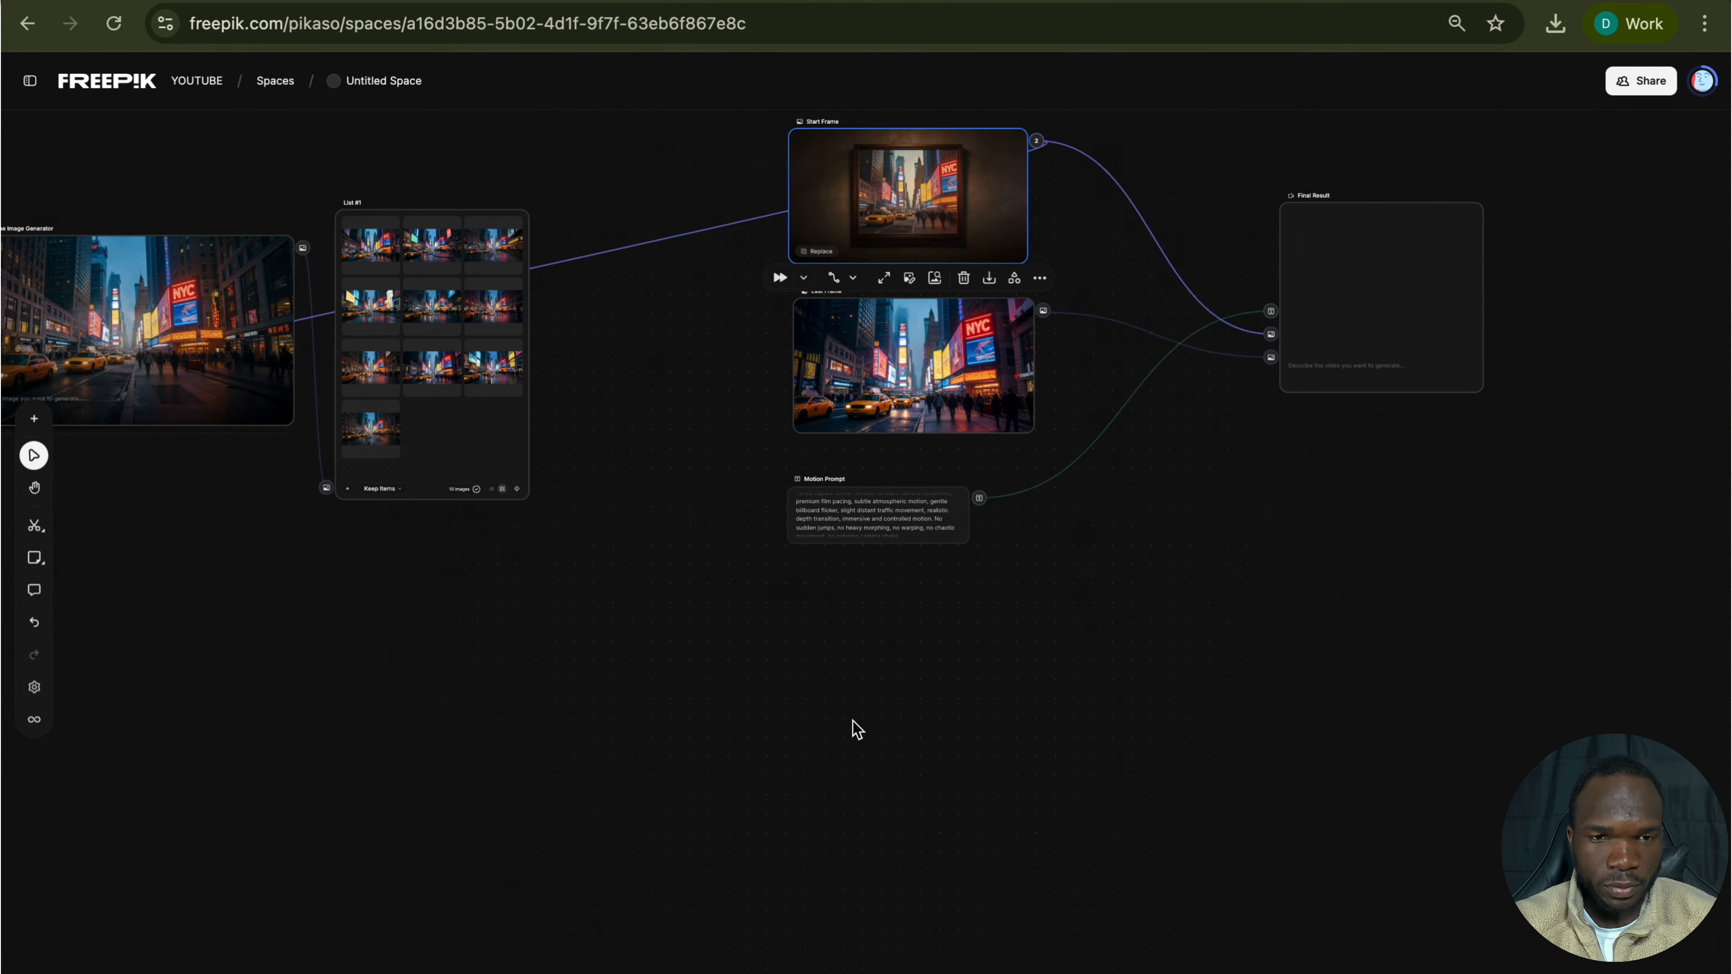
scroll(850, 727, right, 5)
click(1124, 446)
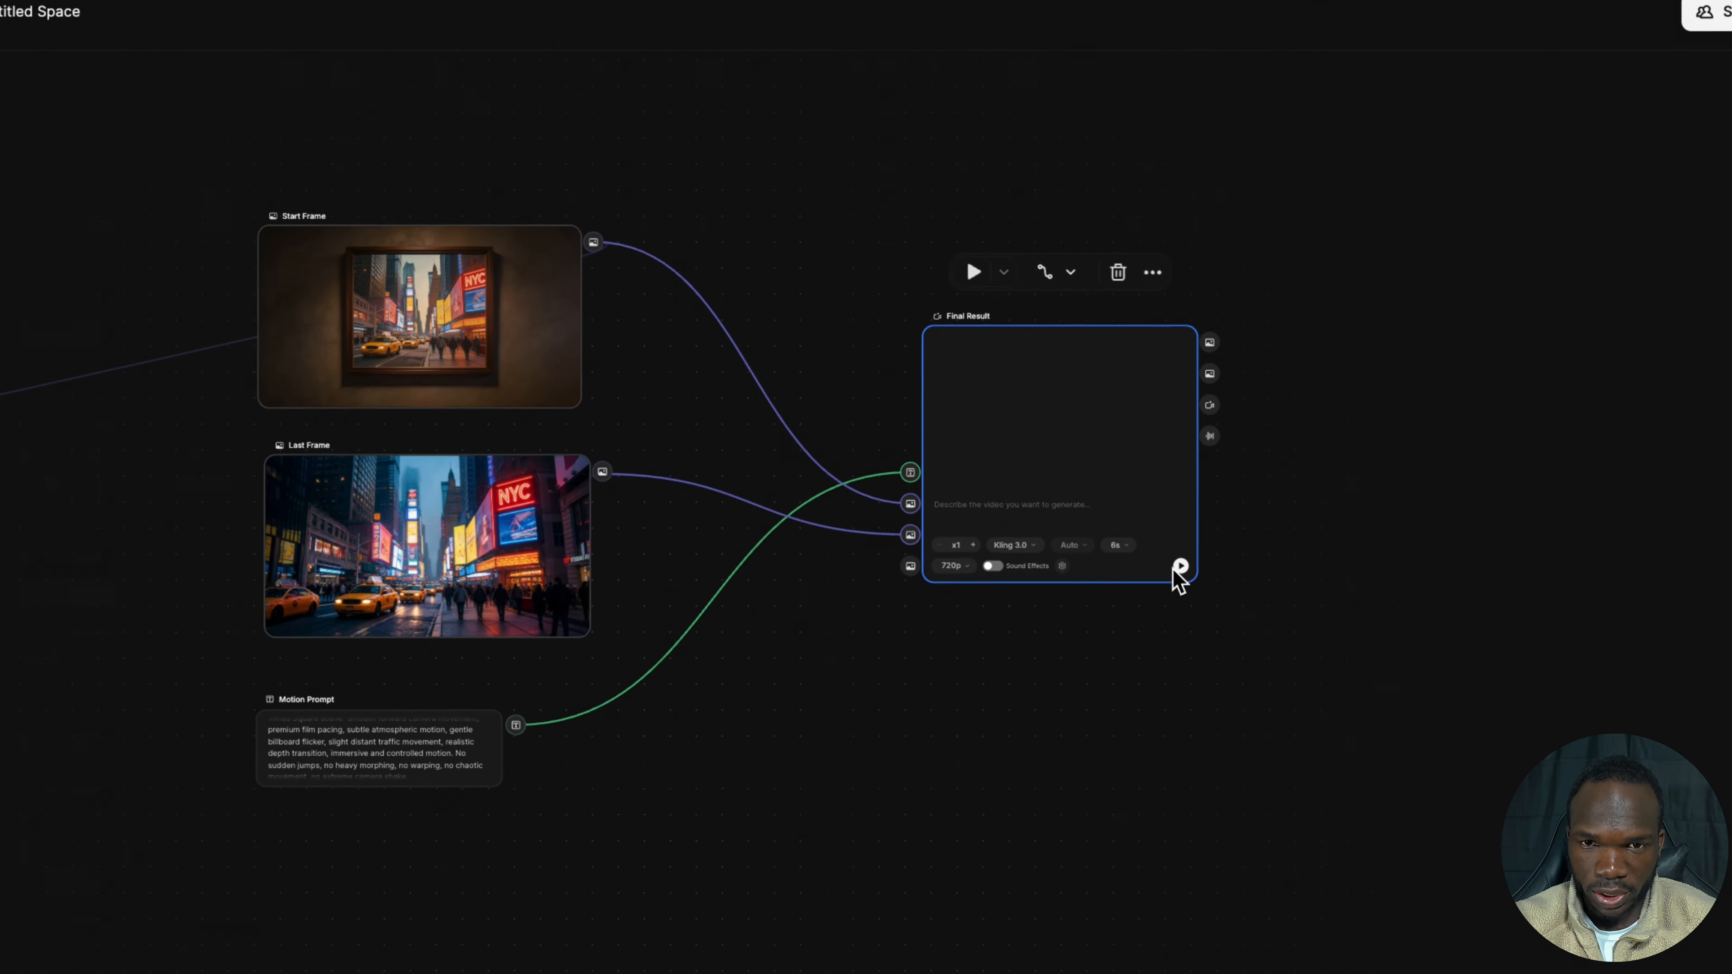
click(1209, 526)
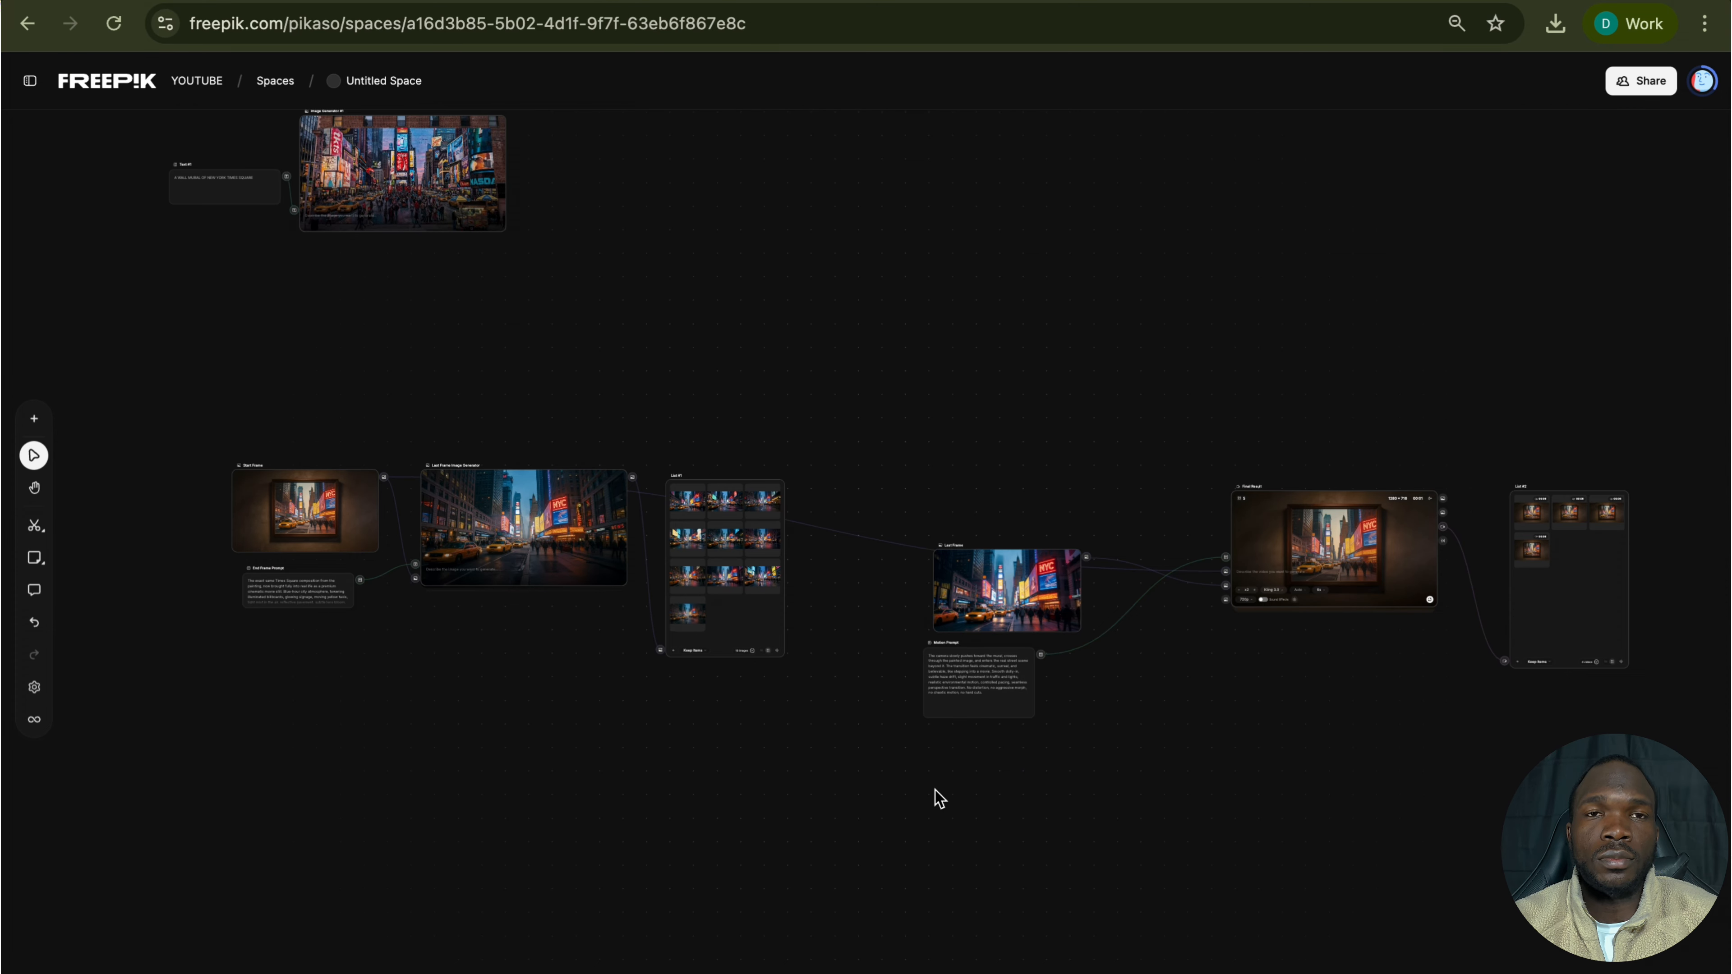
Pan left across the workflow while the Final Result videos finish rendering
scroll(935, 790, left, 1)
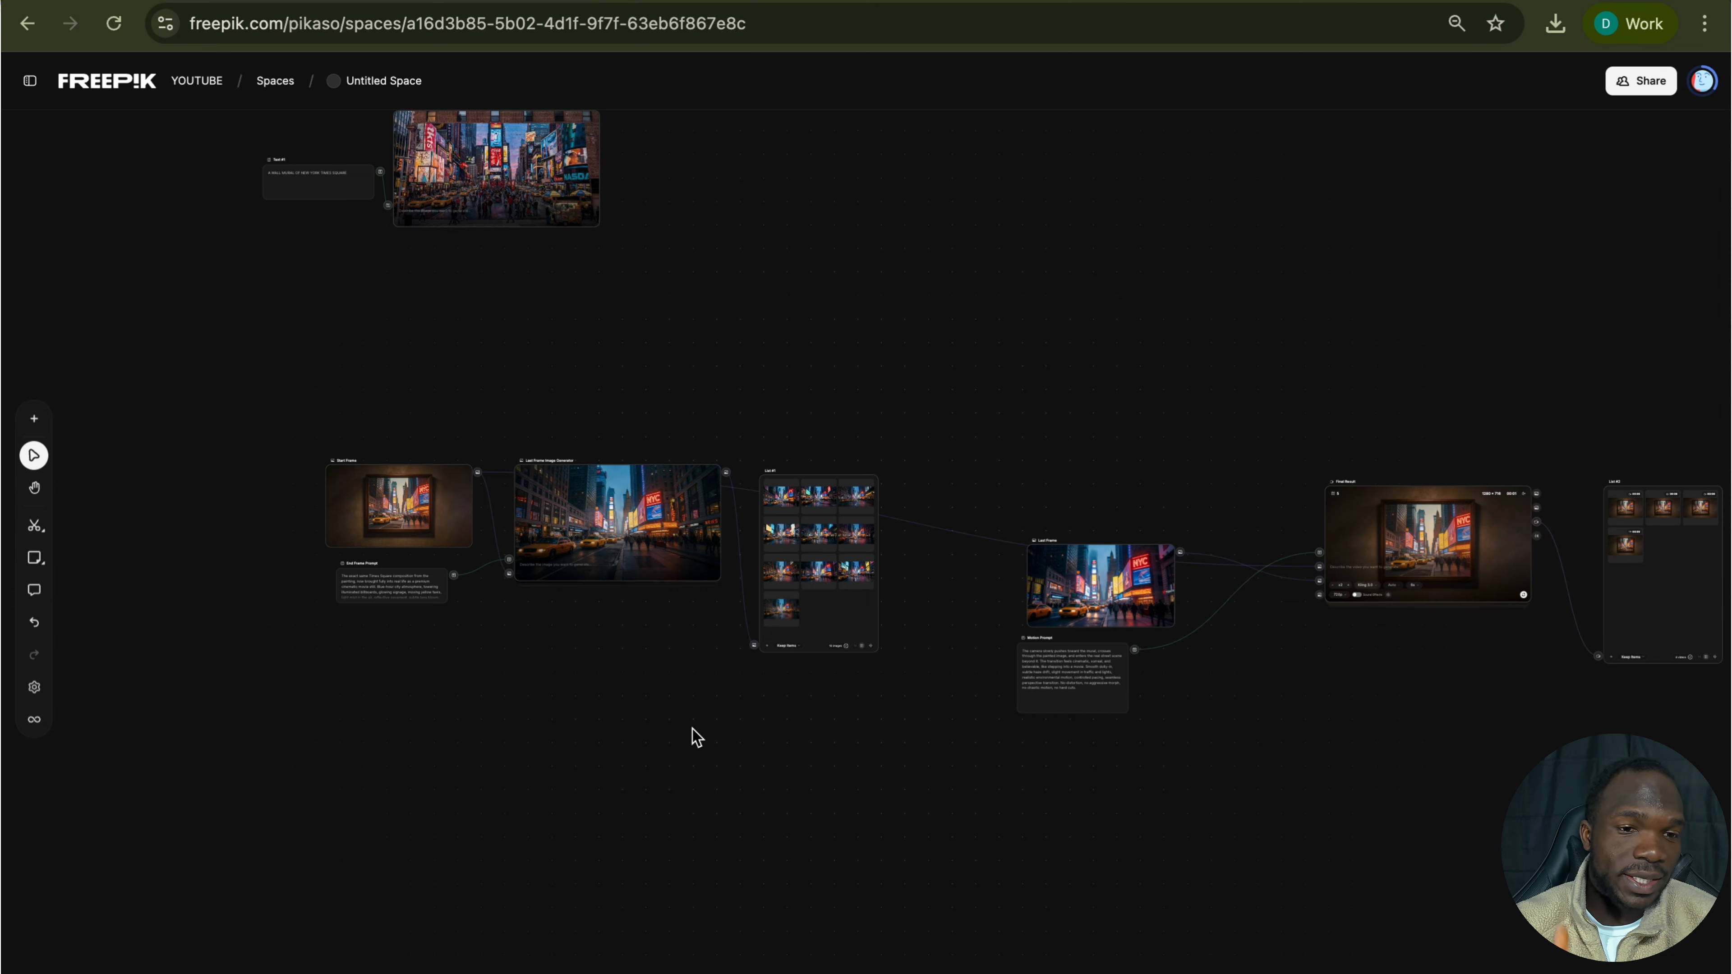
scroll(695, 737, left, 1)
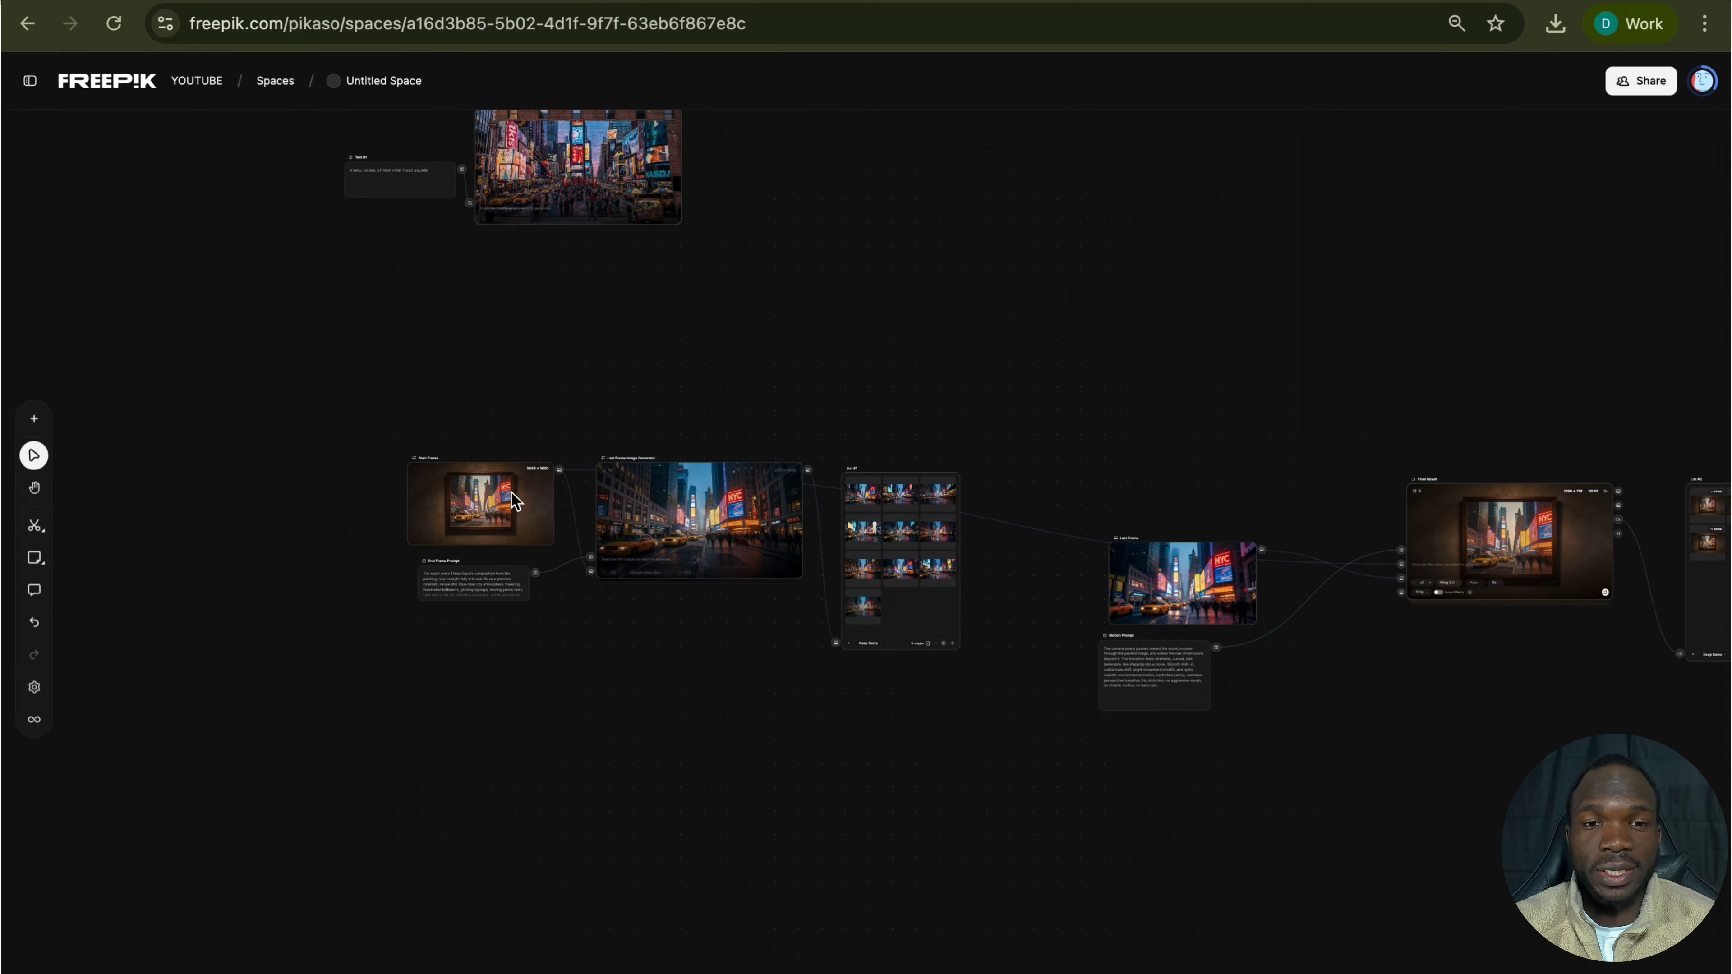
Pan from Start Frame across to List #2 to review the four 6-second videos
scroll(501, 518, up, 5)
scroll(496, 524, left, 5)
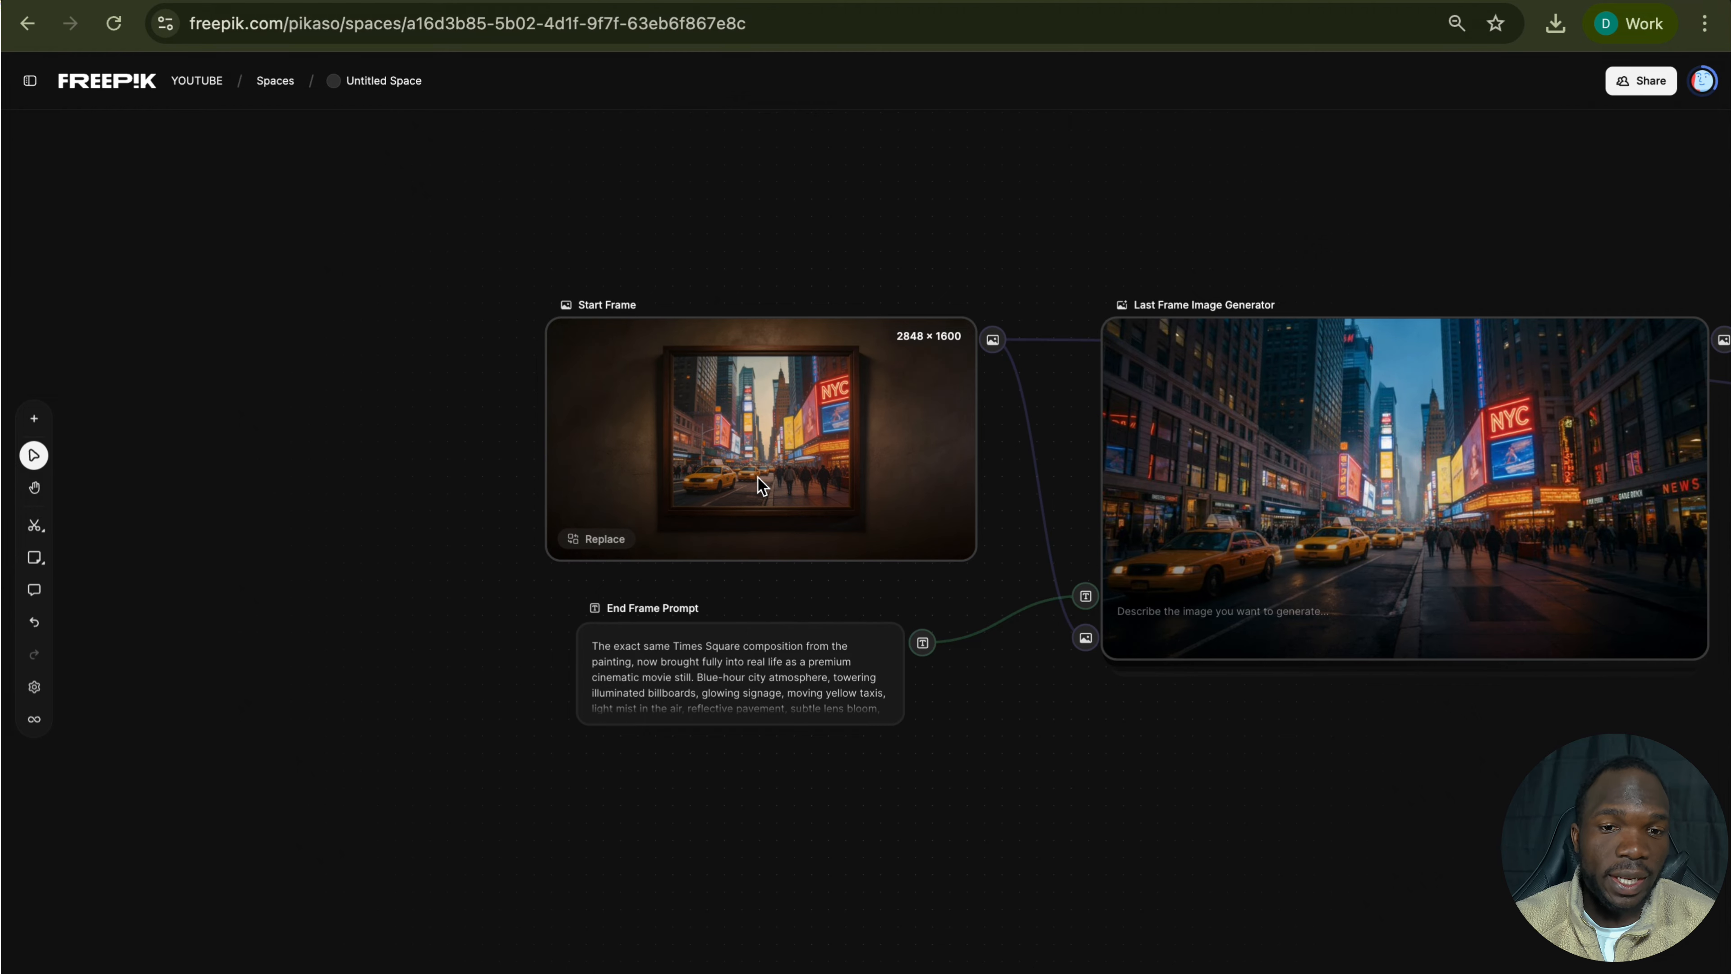
scroll(758, 478, right, 5)
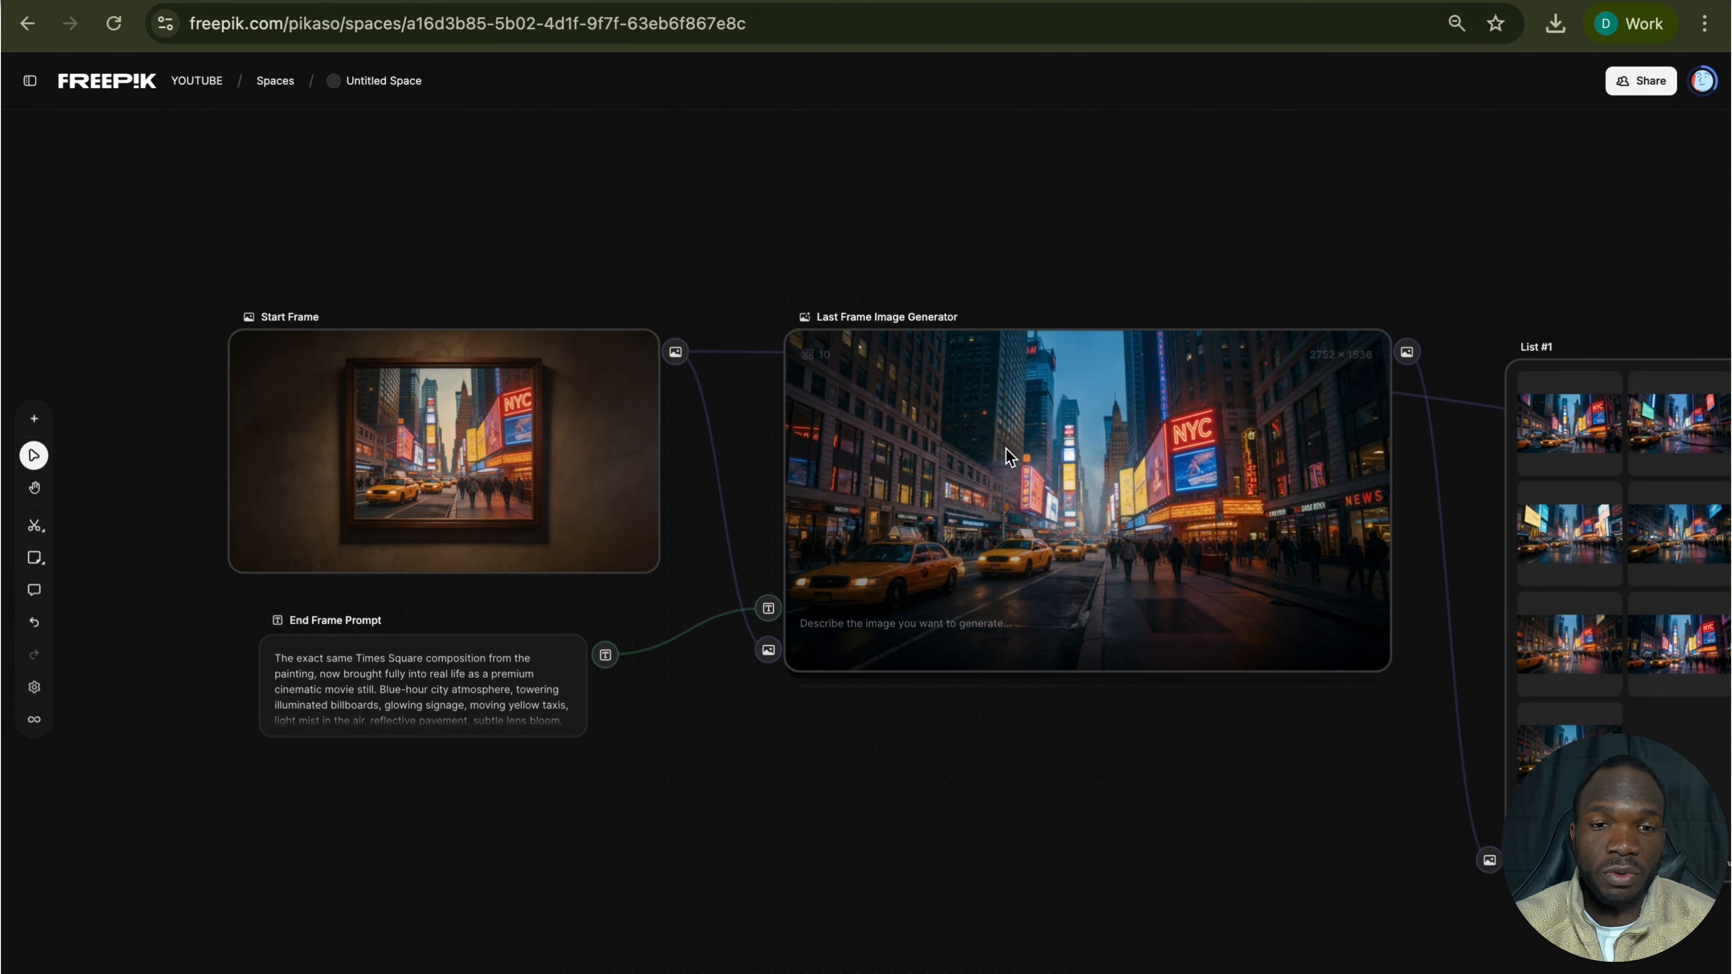
scroll(1005, 448, right, 5)
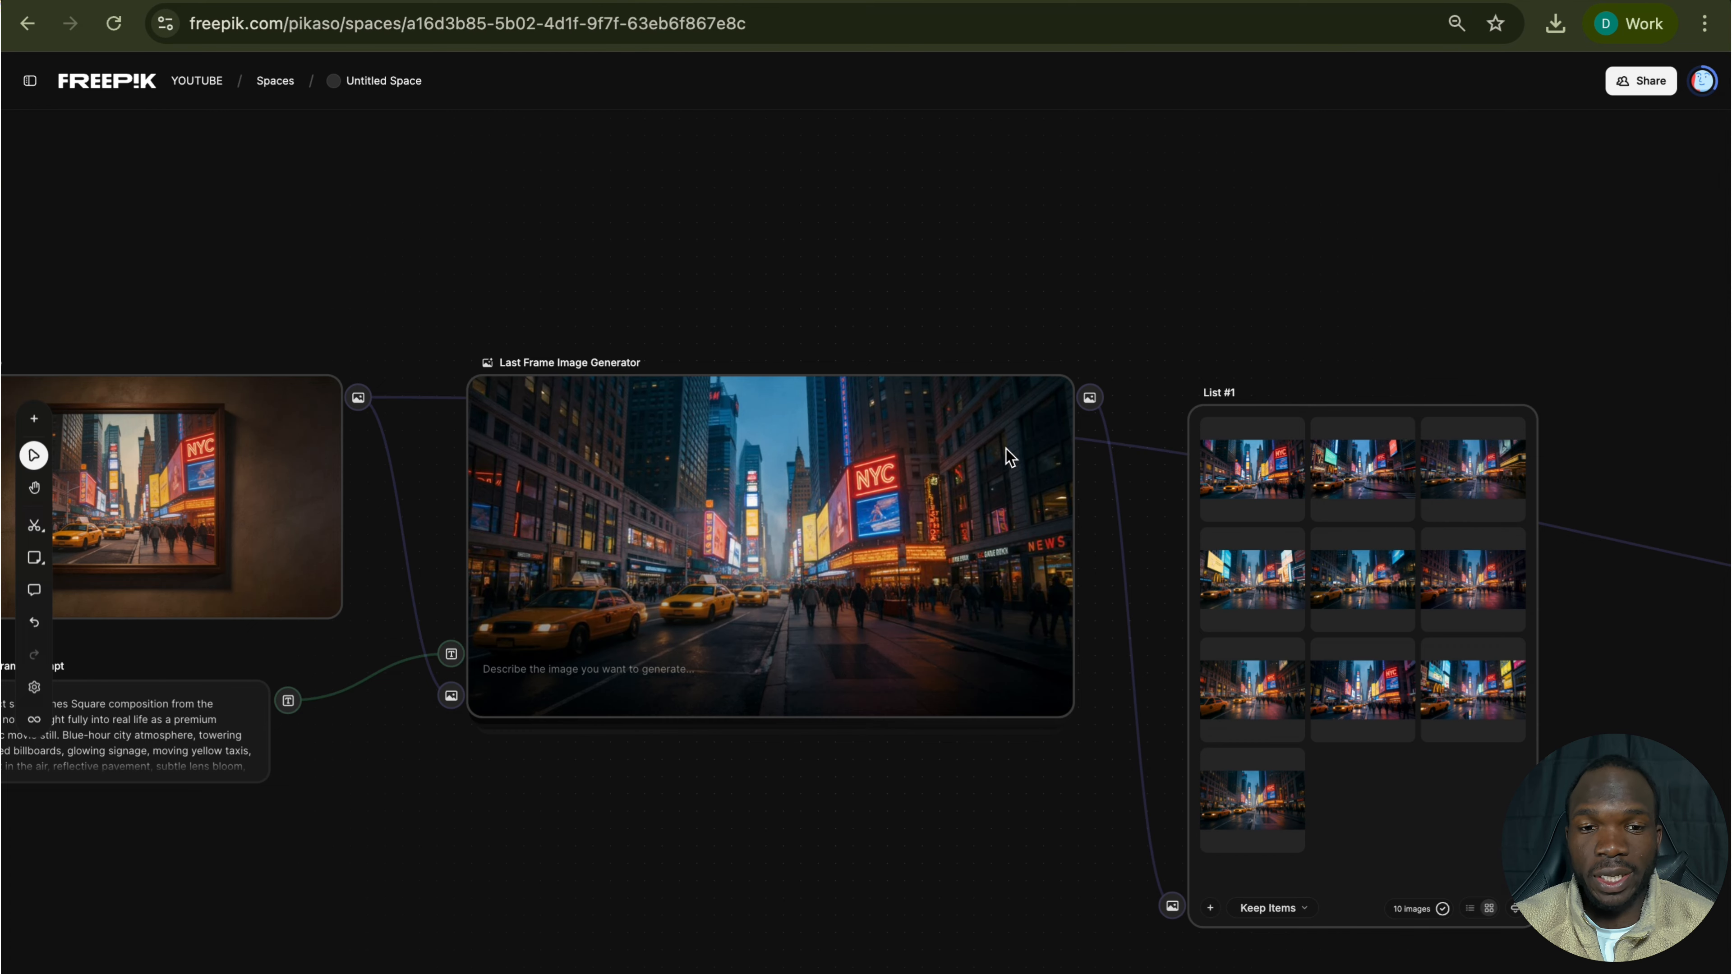
scroll(1005, 448, right, 14)
scroll(1005, 448, right, 20)
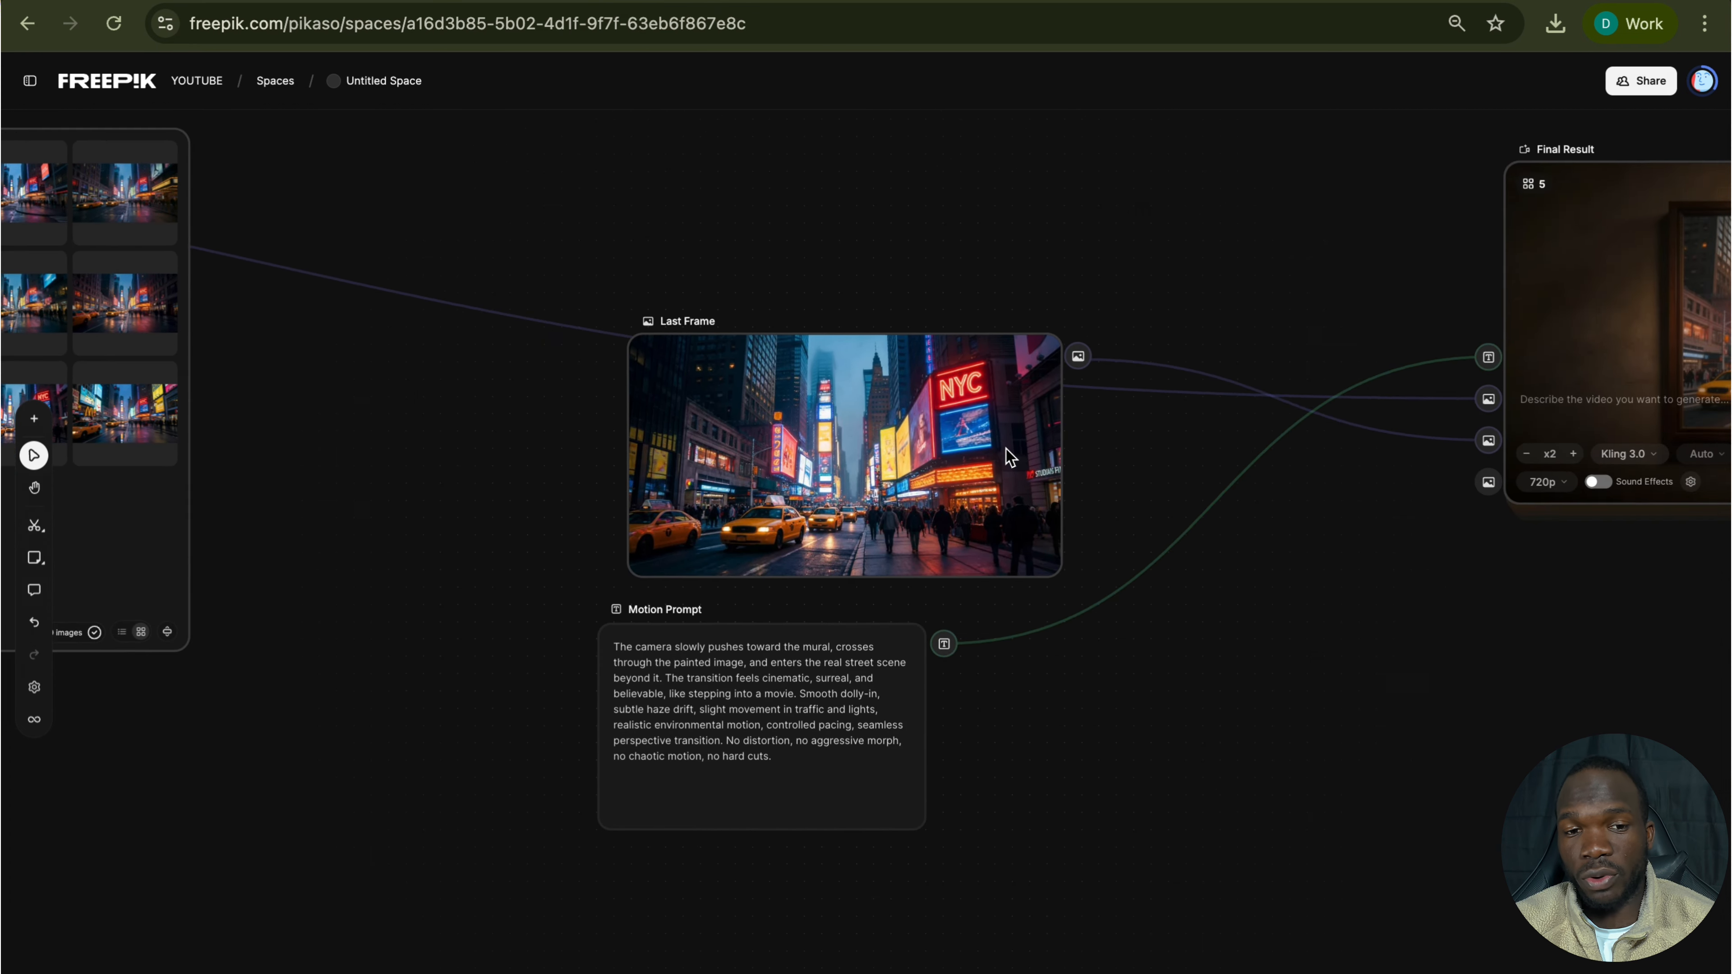
scroll(1004, 448, right, 1)
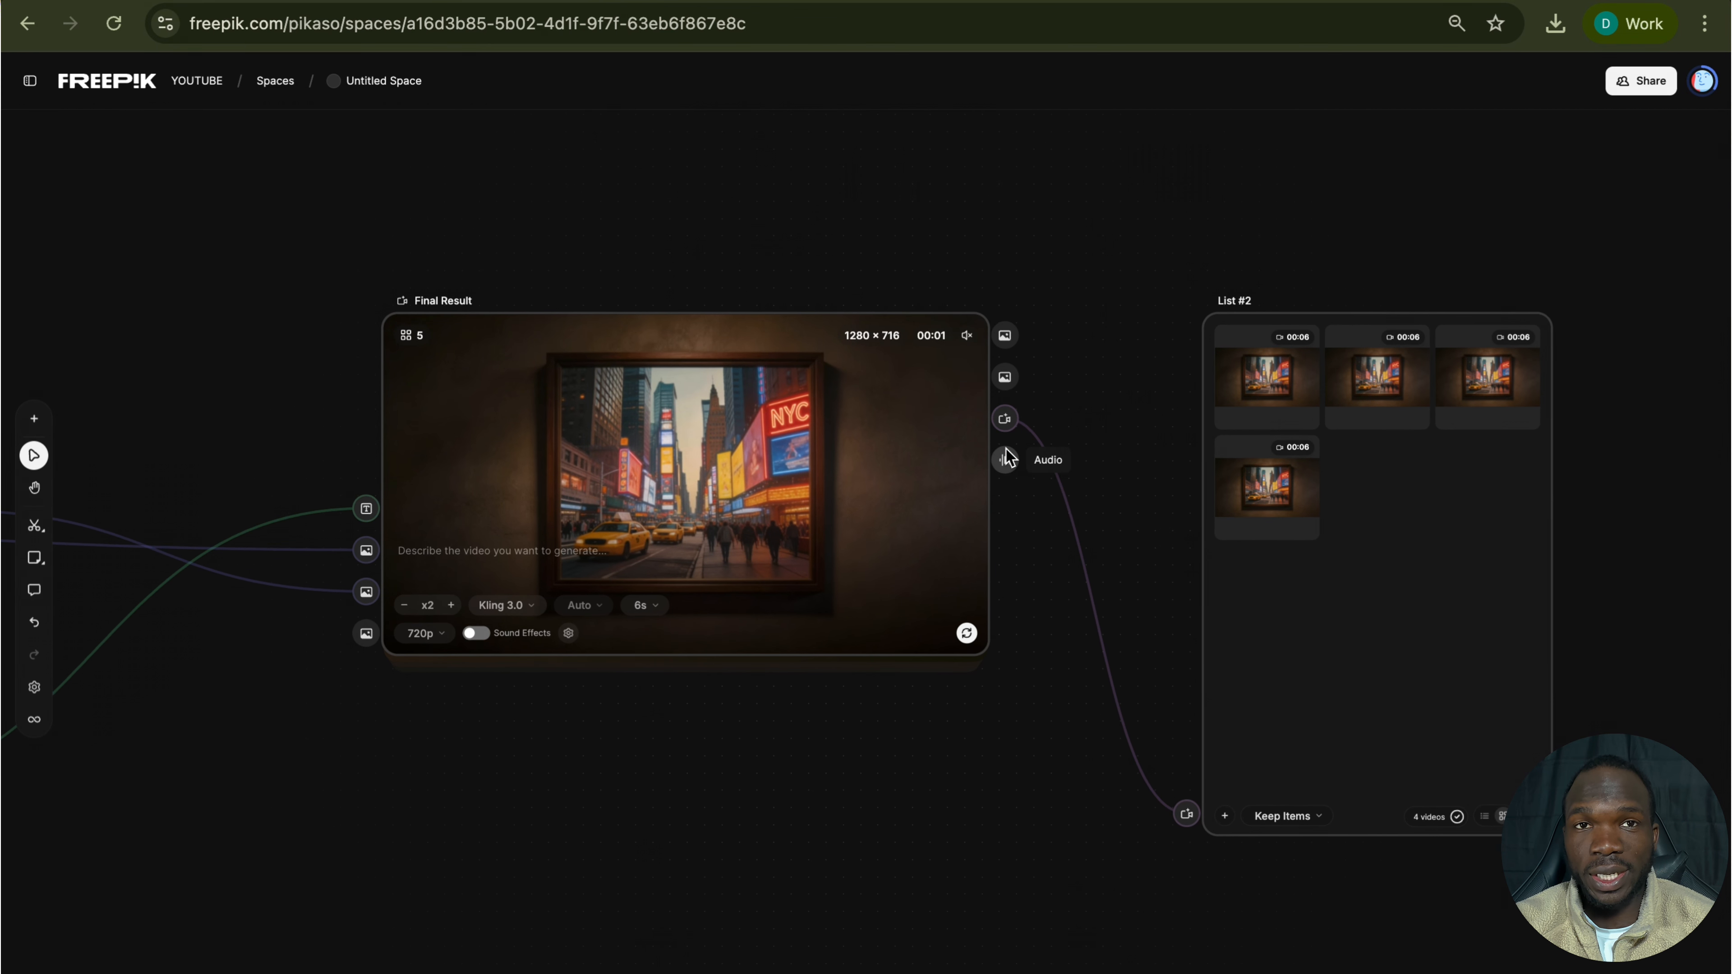
scroll(904, 451, left, 3)
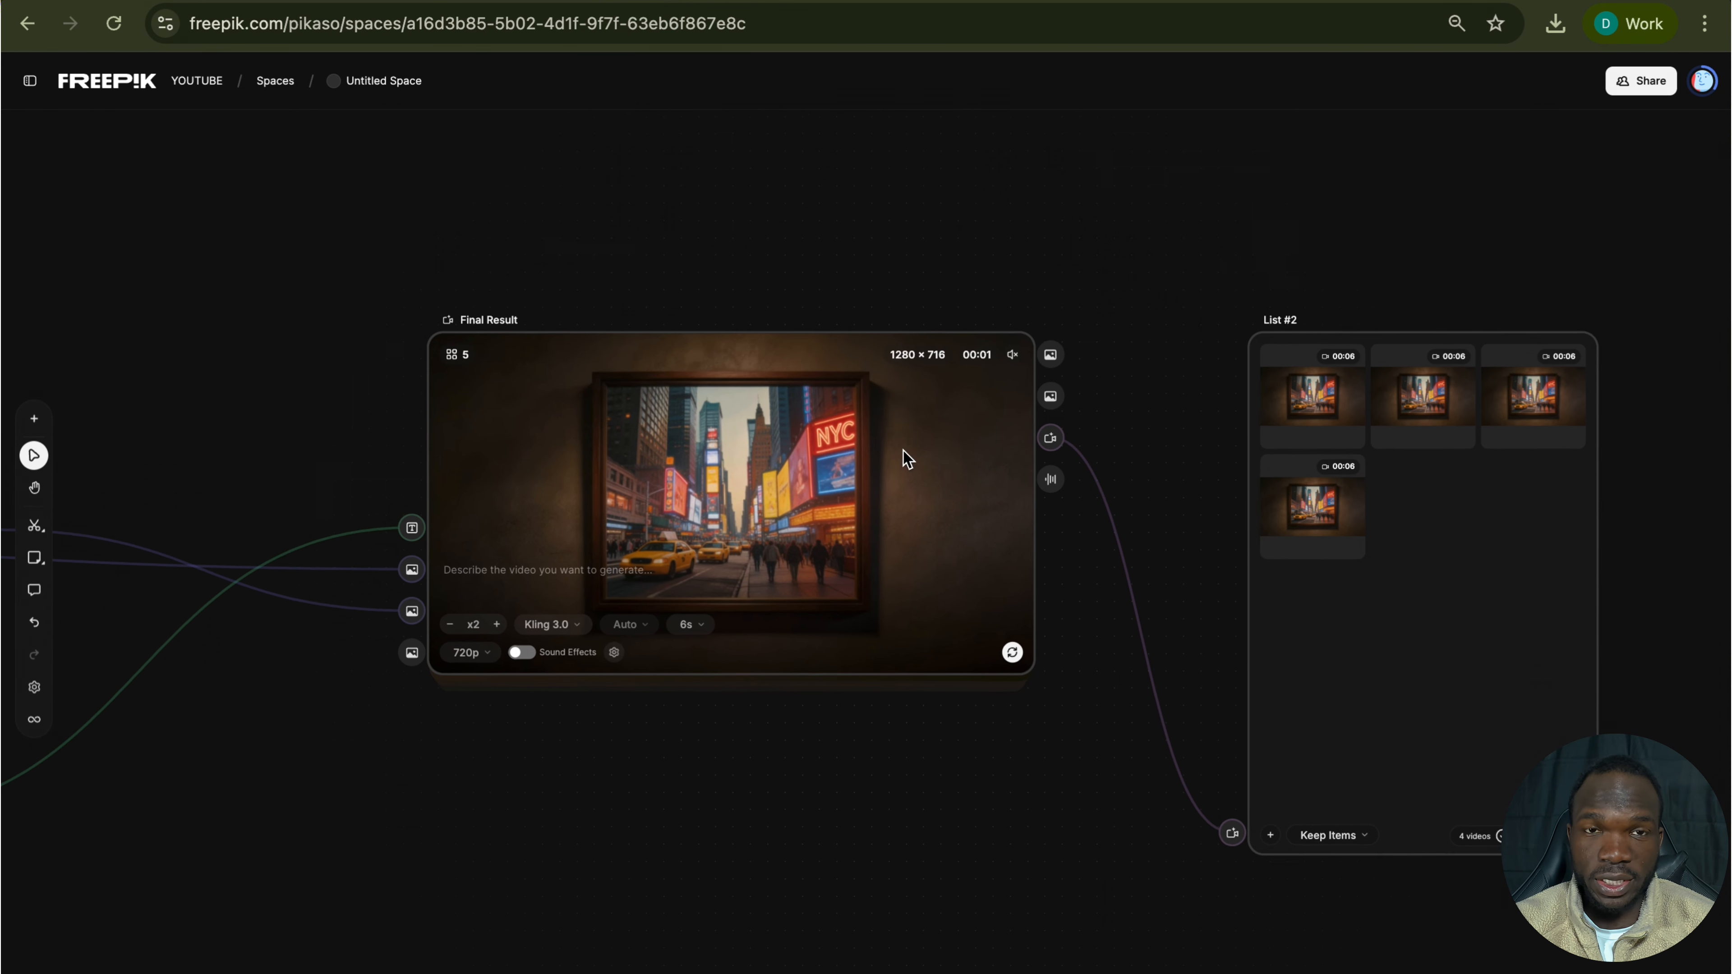